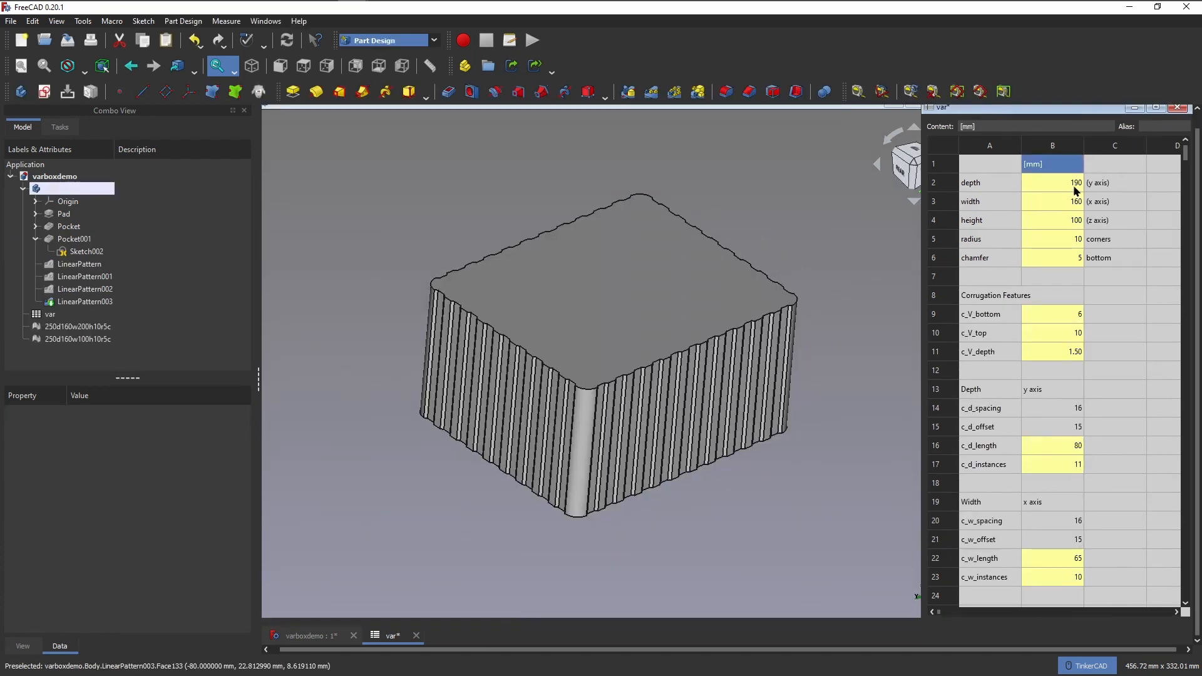
Set the box depth in the var spreadsheet to 300 mm
{"action": "left_click", "coordinate": [1074, 191]}
{"action": "type", "text": "3"}
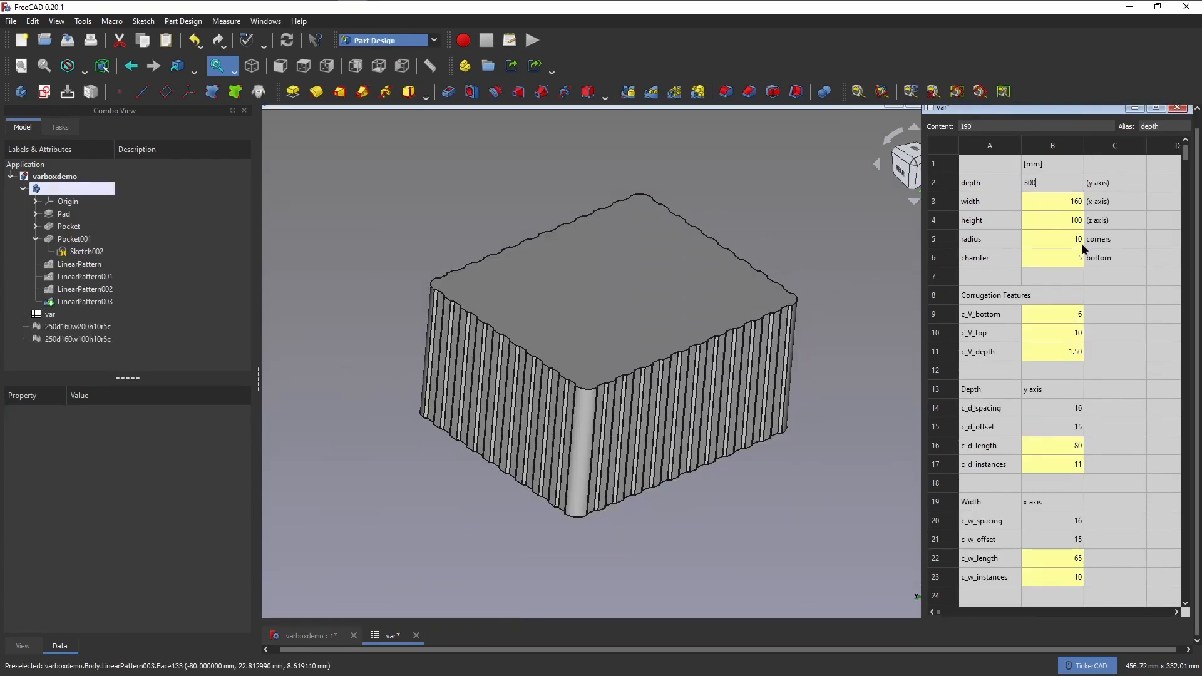
{"action": "type", "text": "00"}
{"action": "key", "text": "Return"}
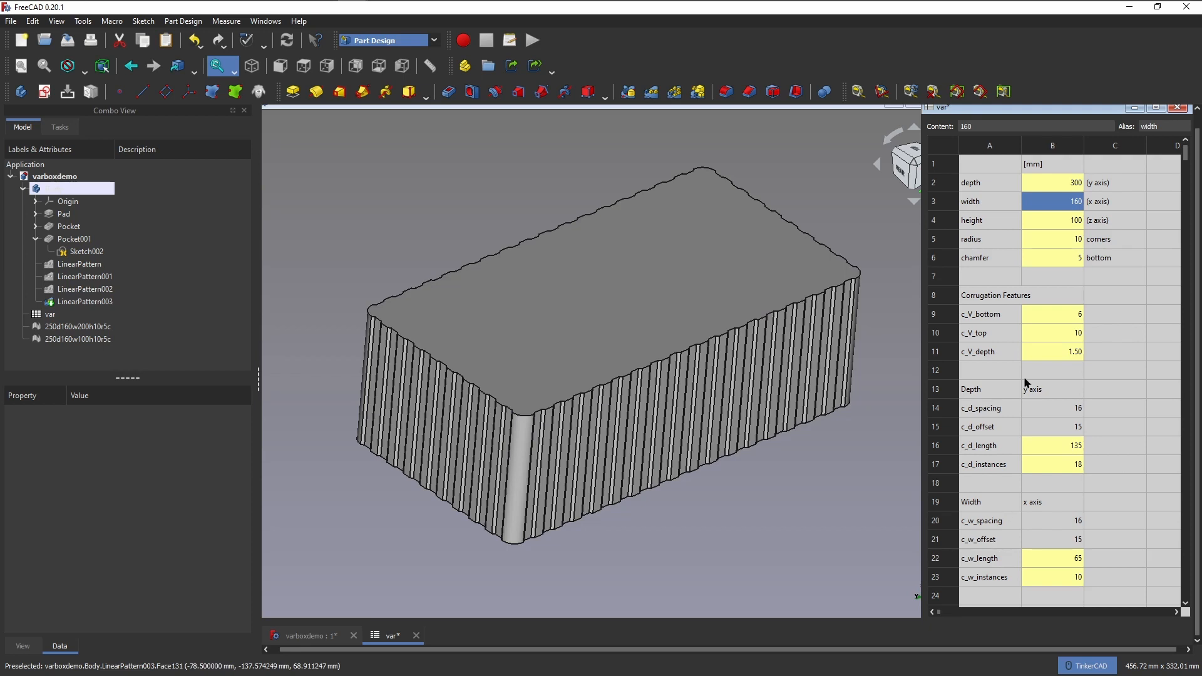
Set the box depth in the var spreadsheet back to 190 mm
{"action": "left_click", "coordinate": [1064, 185]}
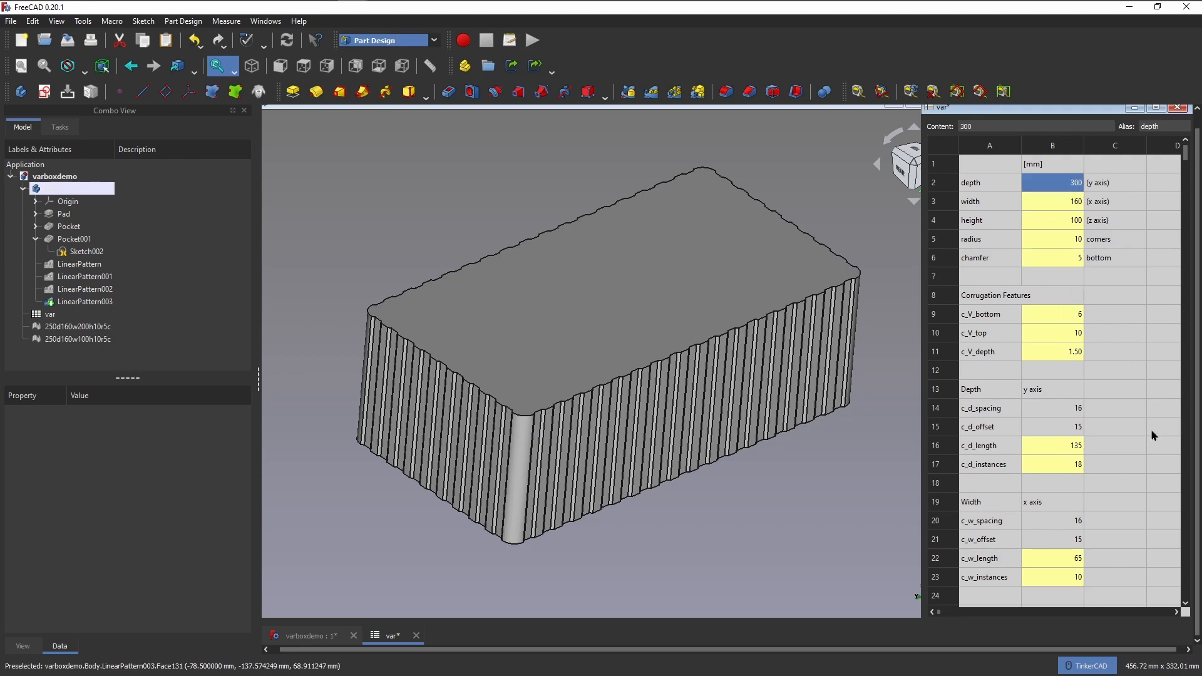
{"action": "type", "text": "190"}
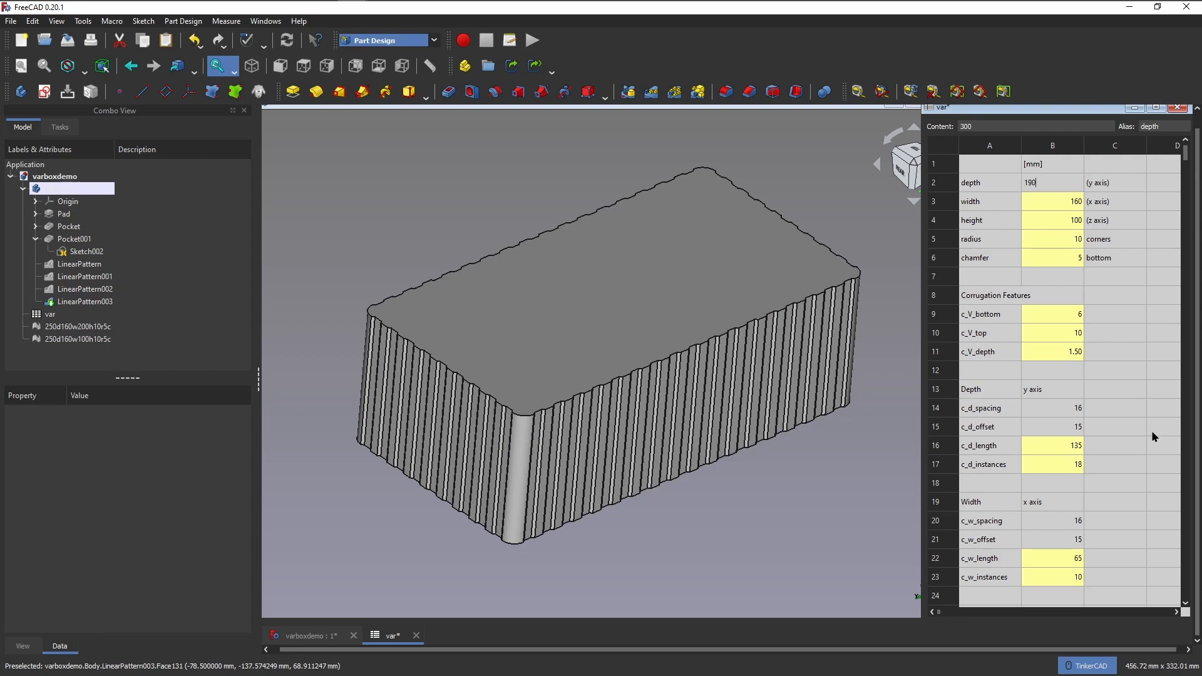
{"action": "key", "text": "Return"}
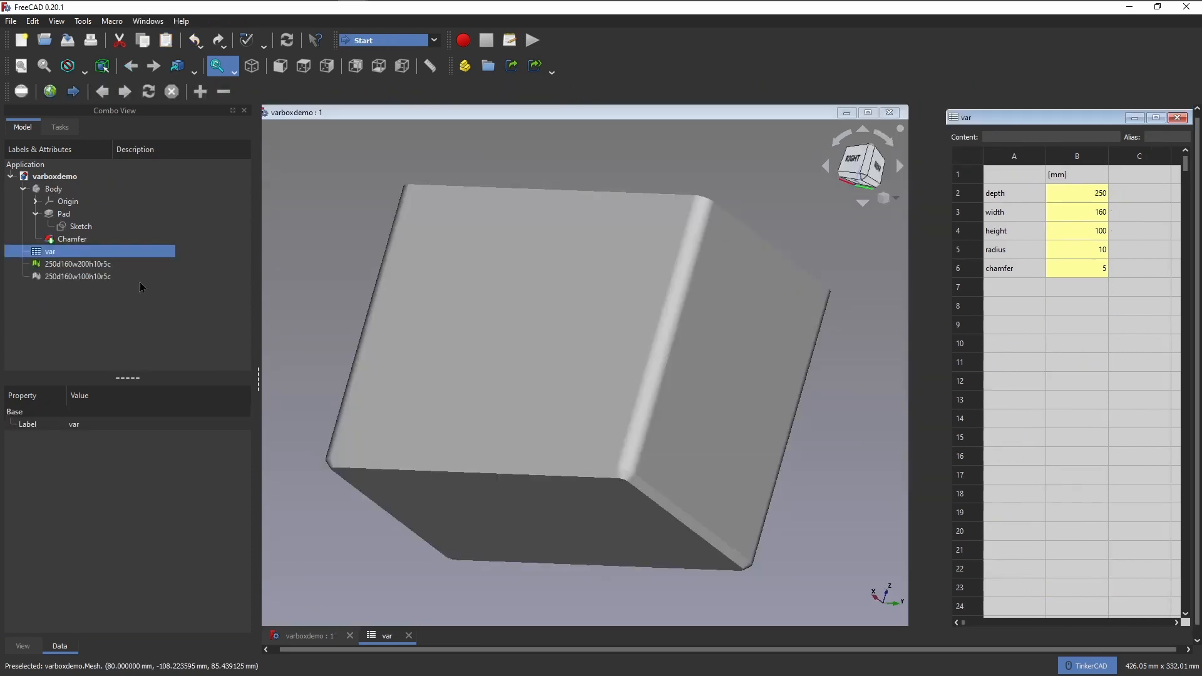
Hide the 250d160w200h10r5c mesh and show the Body
{"action": "left_click", "coordinate": [56, 265]}
{"action": "key", "text": "space"}
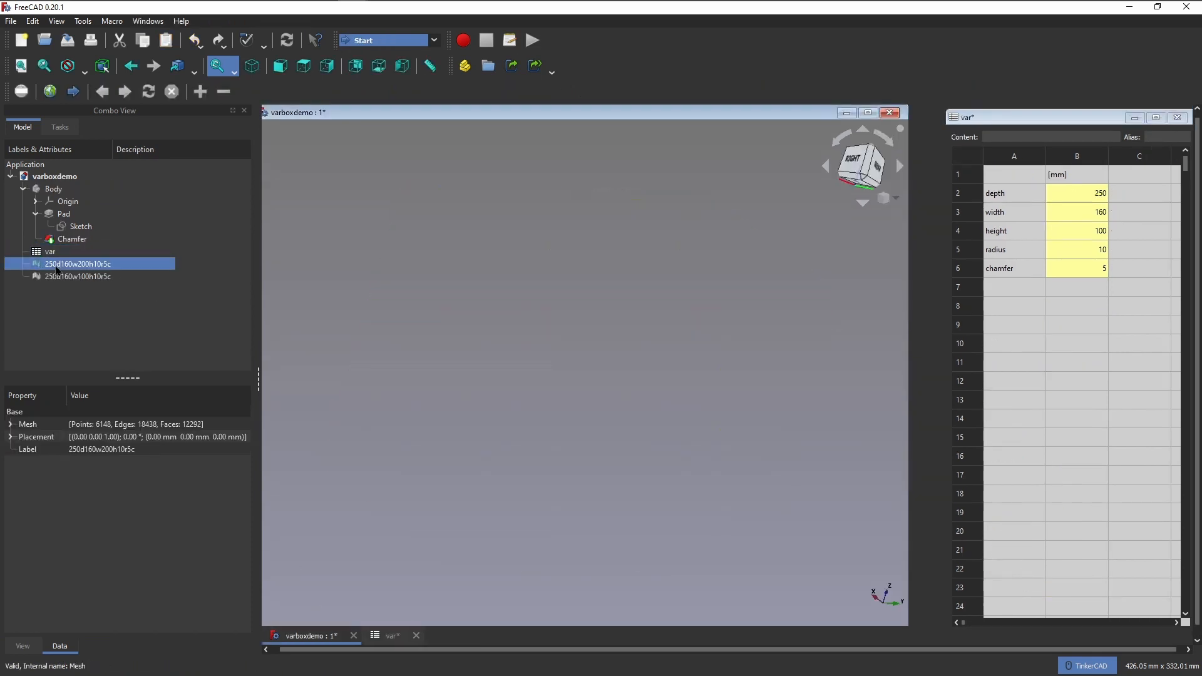
{"action": "left_click", "coordinate": [53, 188]}
{"action": "key", "text": "space"}
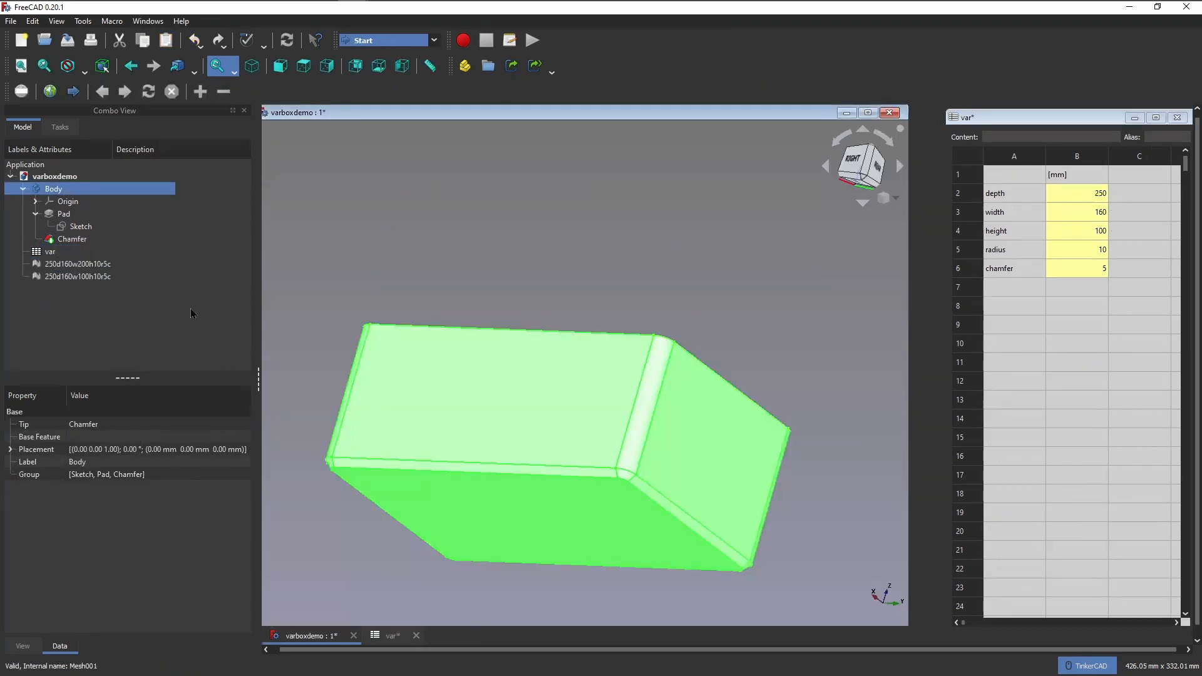
Delete the Chamfer feature from the Body
{"action": "left_click", "coordinate": [75, 244]}
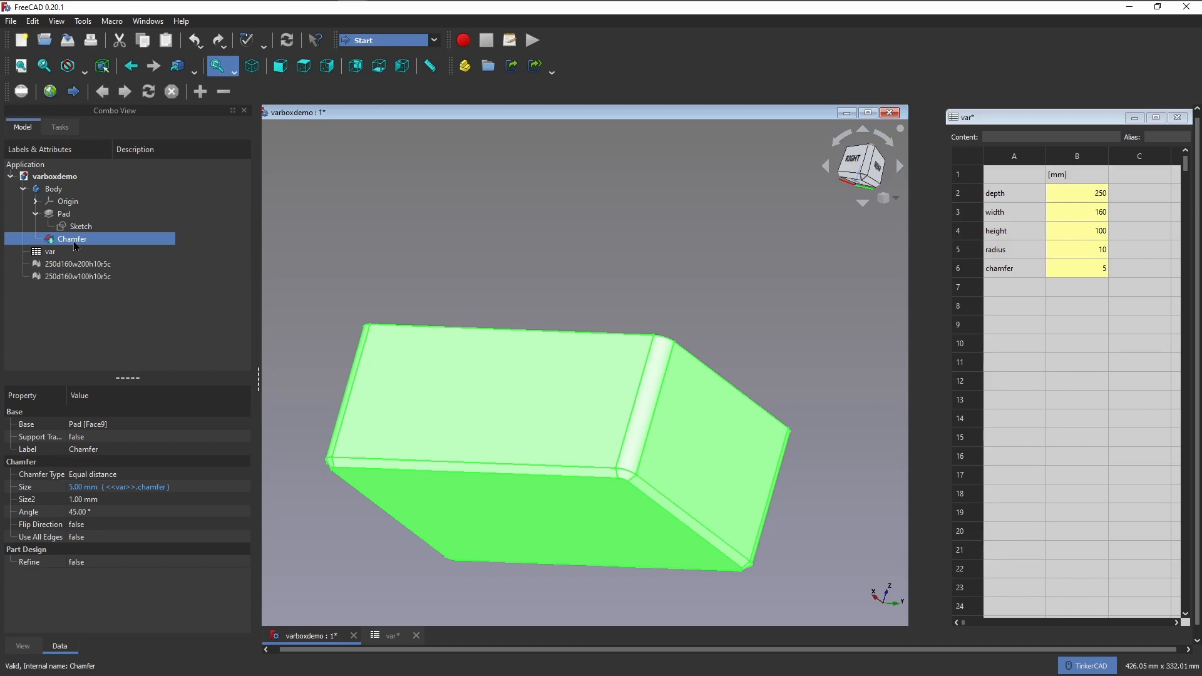
{"action": "key", "text": "Delete"}
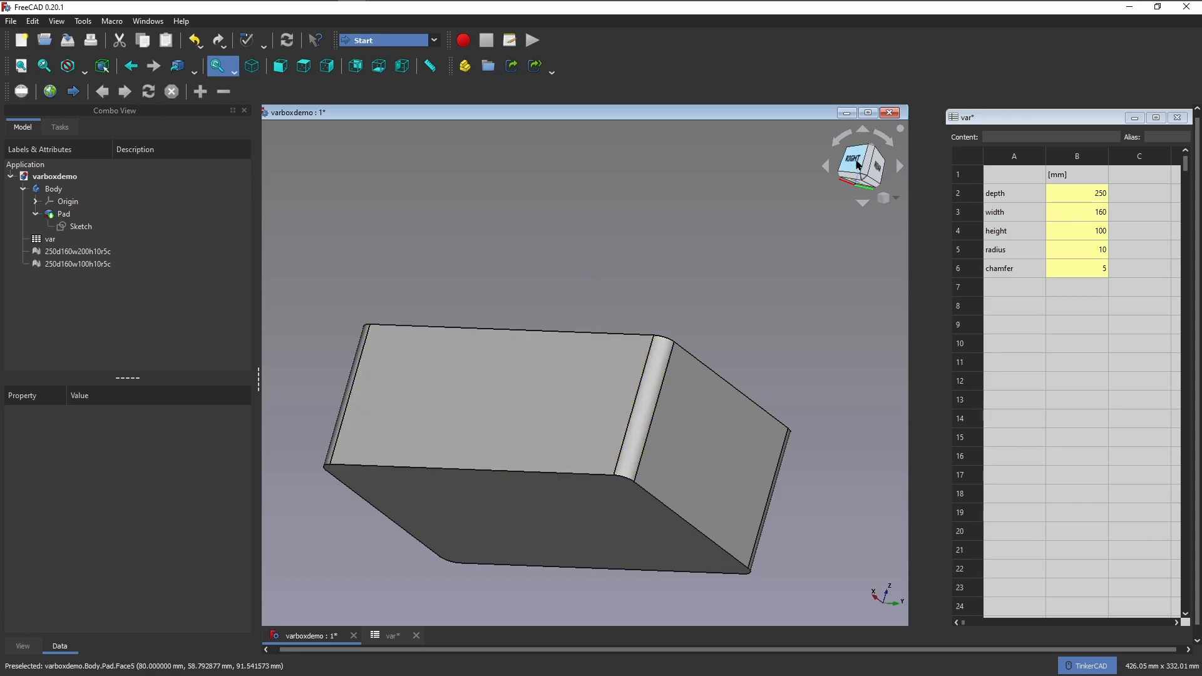
Switch to the Part Design workbench and create a new sketch on the box's top face
{"action": "left_click_drag", "start_coordinate": [857, 164], "coordinate": [843, 189]}
{"action": "right_click_drag", "start_coordinate": [760, 303], "coordinate": [715, 373]}
{"action": "right_click_drag", "start_coordinate": [400, 393], "coordinate": [772, 311]}
{"action": "right_click_drag", "start_coordinate": [472, 456], "coordinate": [408, 468]}
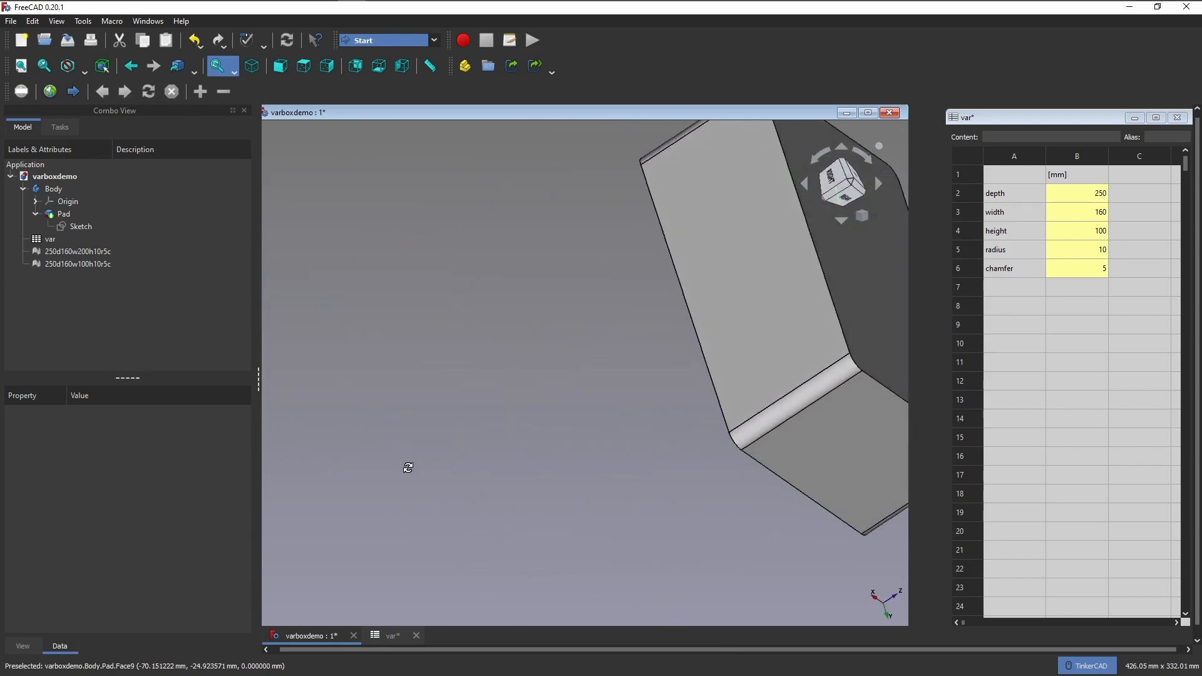
{"action": "right_click_drag", "start_coordinate": [500, 326], "coordinate": [433, 368]}
{"action": "middle_click_drag", "start_coordinate": [599, 282], "coordinate": [450, 421]}
{"action": "right_click_drag", "start_coordinate": [521, 324], "coordinate": [501, 349]}
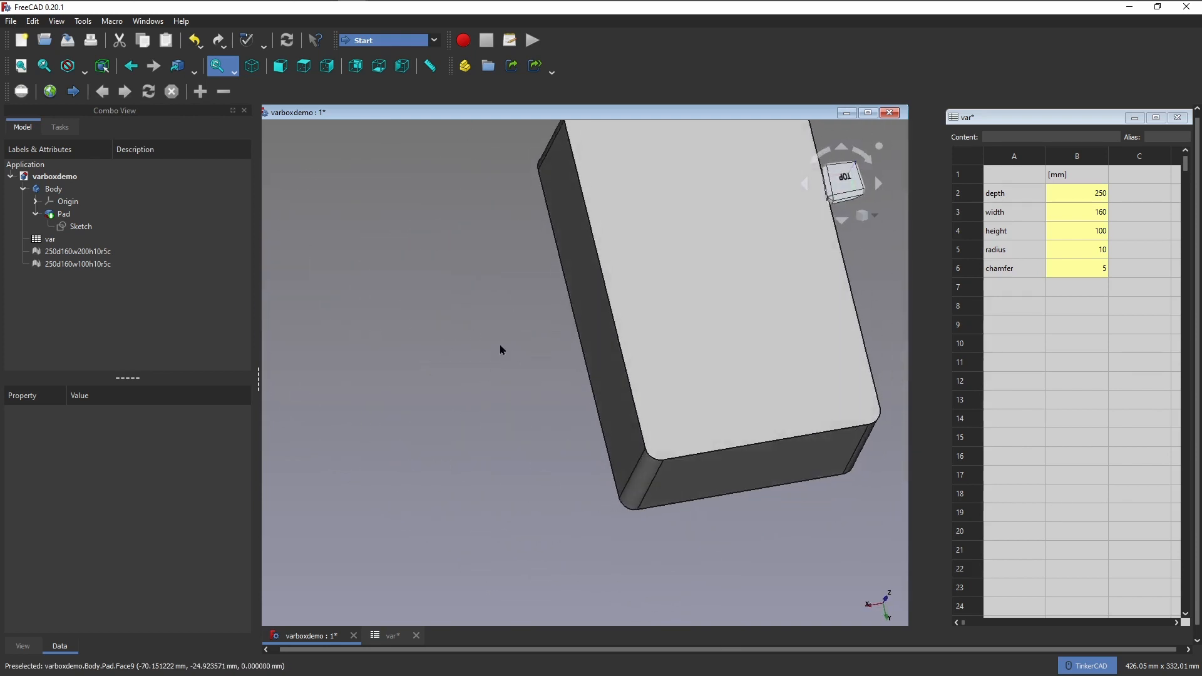
{"action": "middle_click_drag", "start_coordinate": [527, 298], "coordinate": [455, 366]}
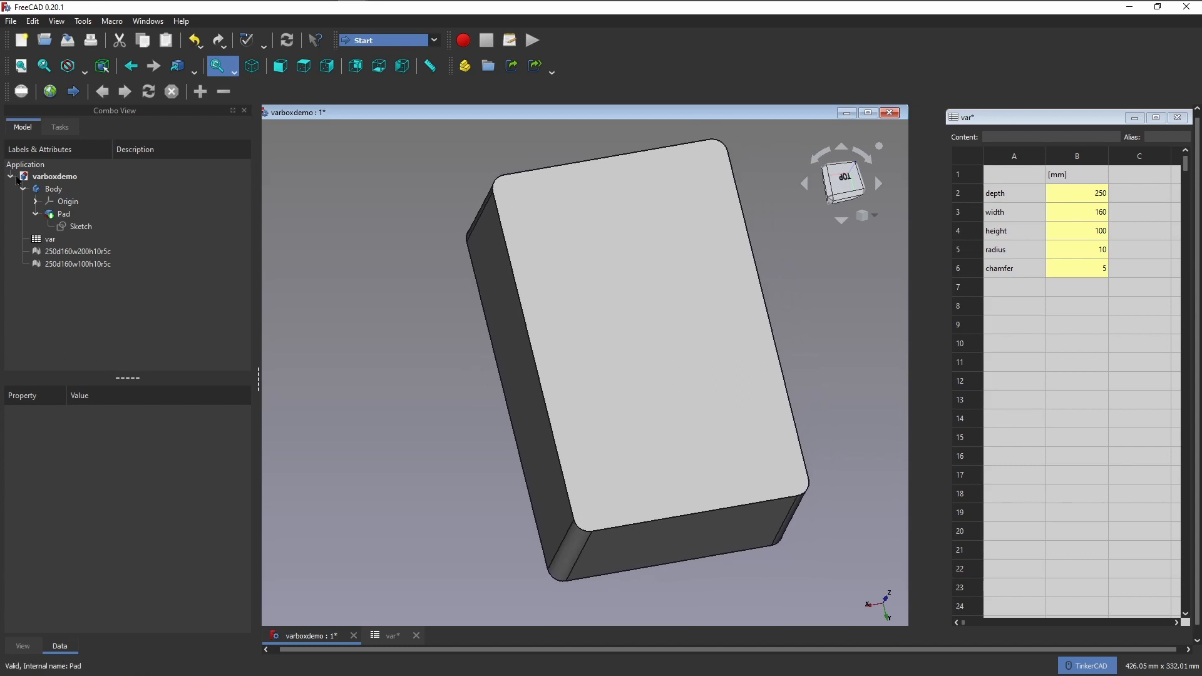
{"action": "left_click", "coordinate": [434, 40]}
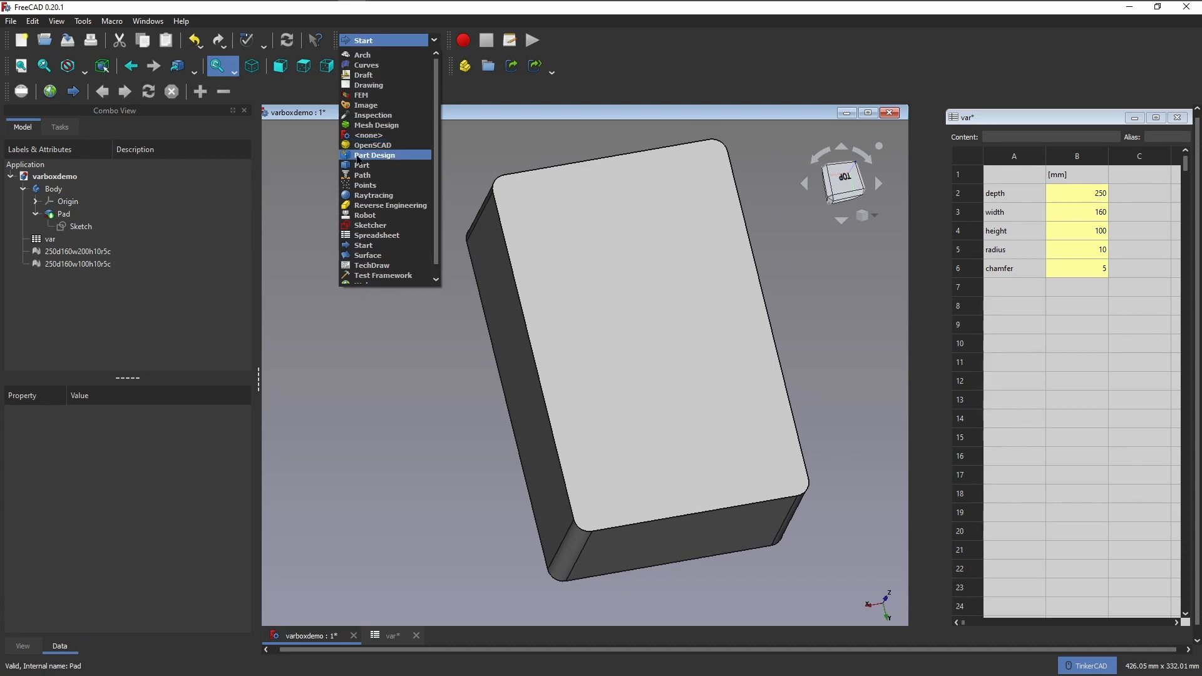
{"action": "left_click", "coordinate": [357, 157]}
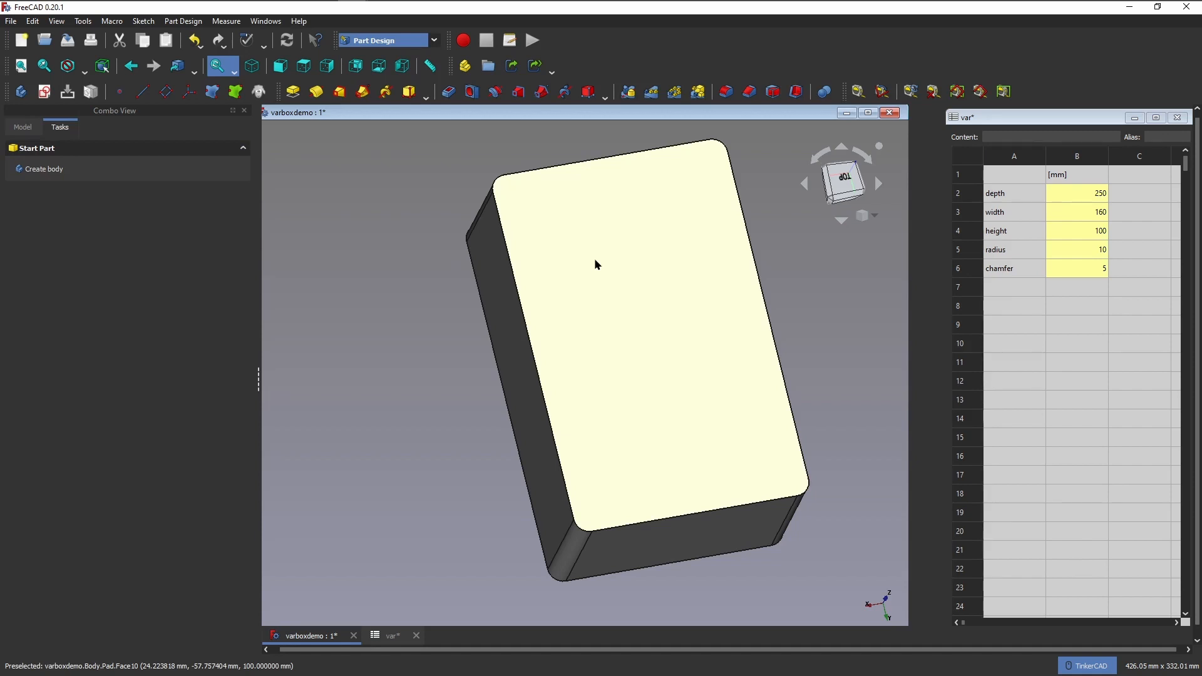
{"action": "left_click", "coordinate": [630, 250]}
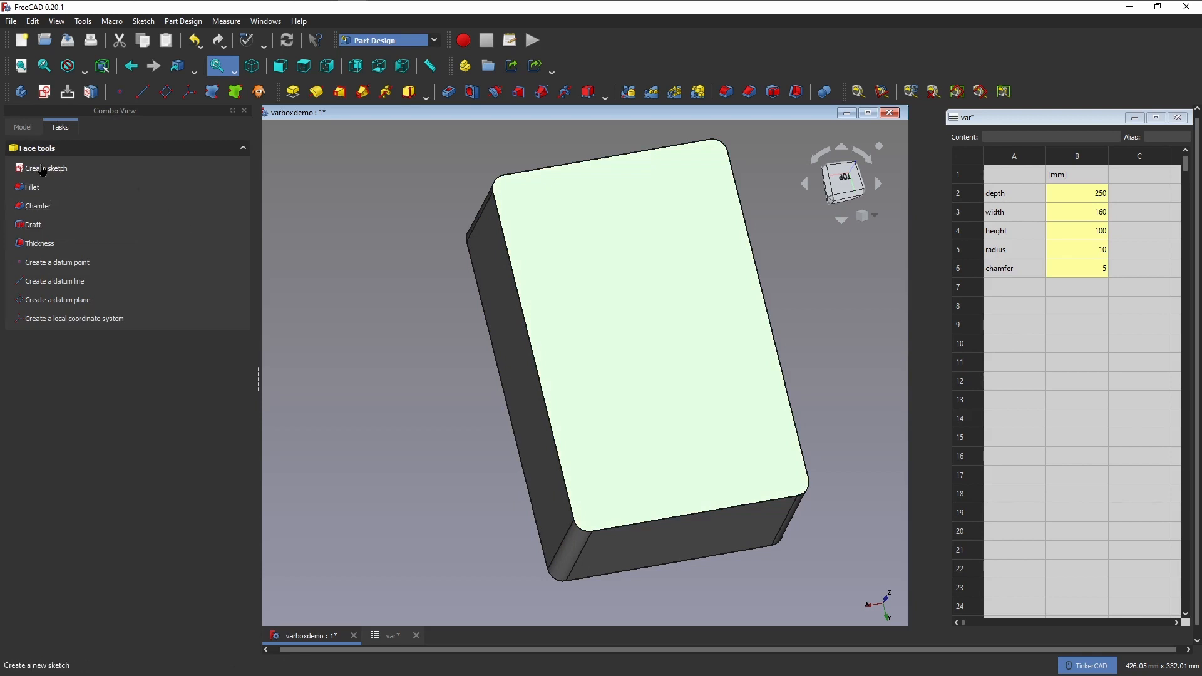
{"action": "left_click", "coordinate": [456, 228]}
{"action": "left_click", "coordinate": [654, 250]}
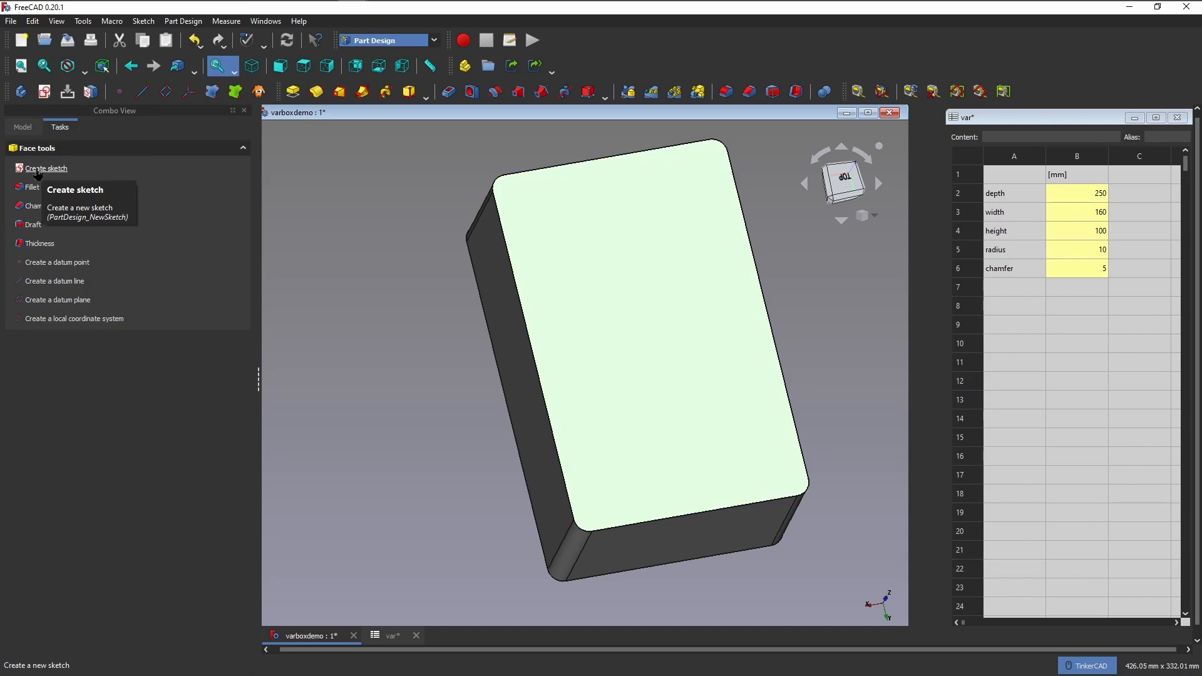
{"action": "left_click", "coordinate": [38, 170]}
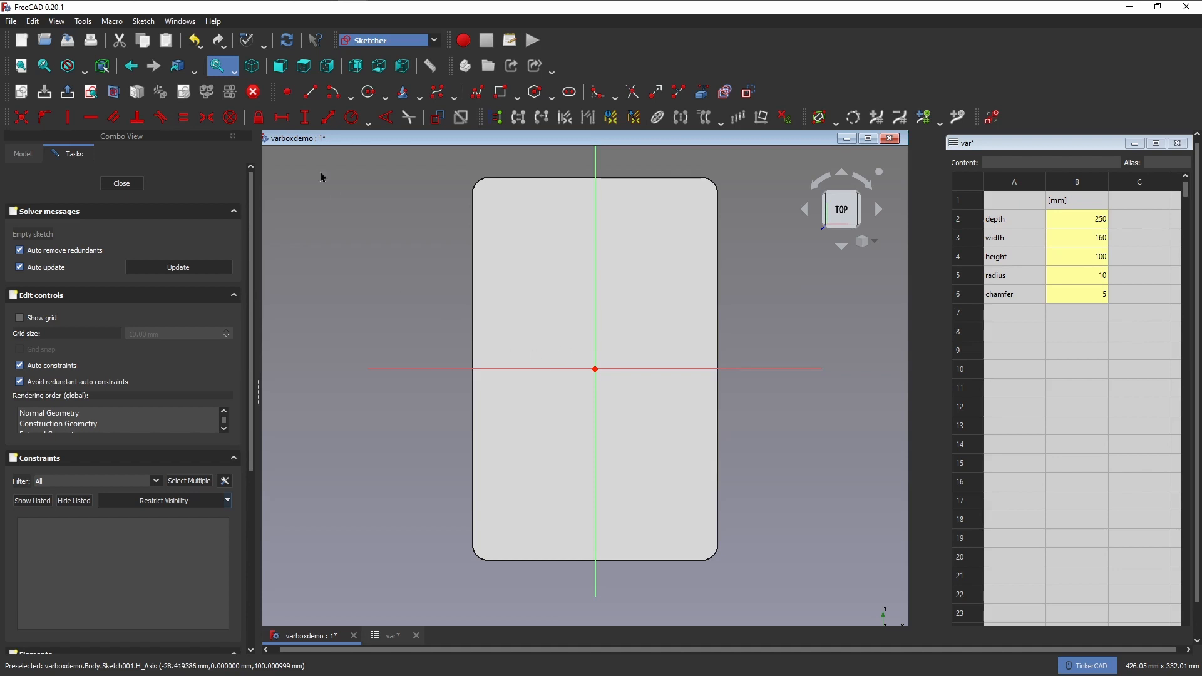
Sketch a horizontal line about 303 mm long across the full width of the box near the horizontal axis and make it construction geometry
{"action": "left_click", "coordinate": [328, 117]}
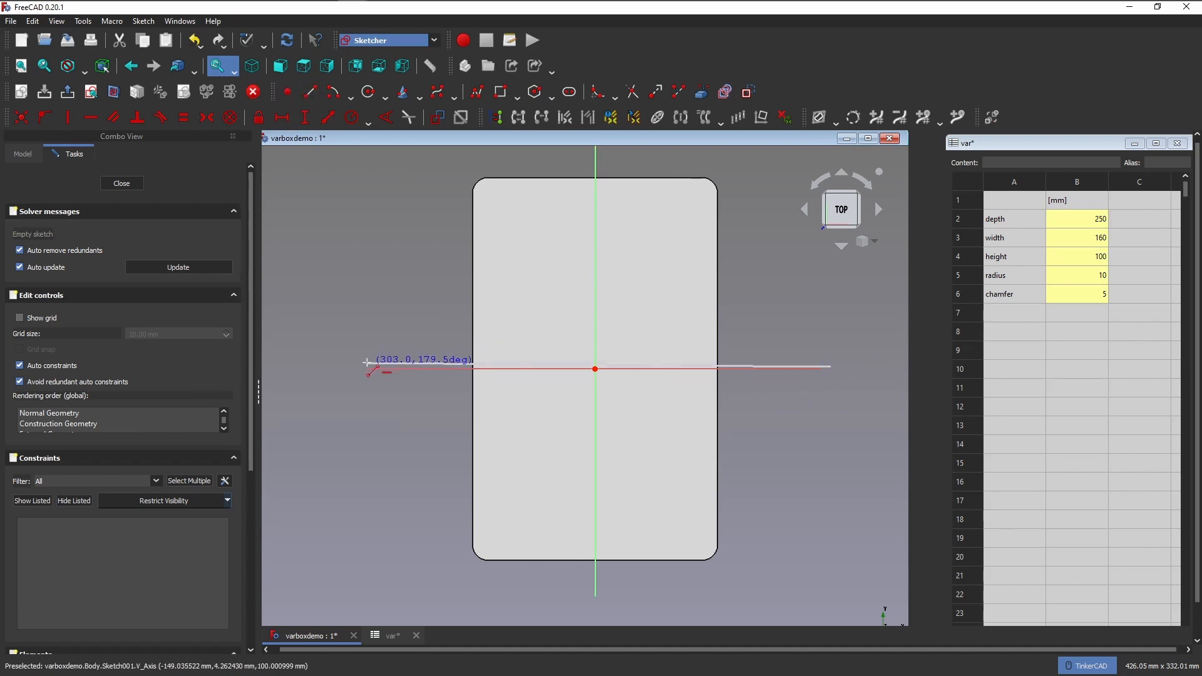
{"action": "left_click", "coordinate": [364, 367]}
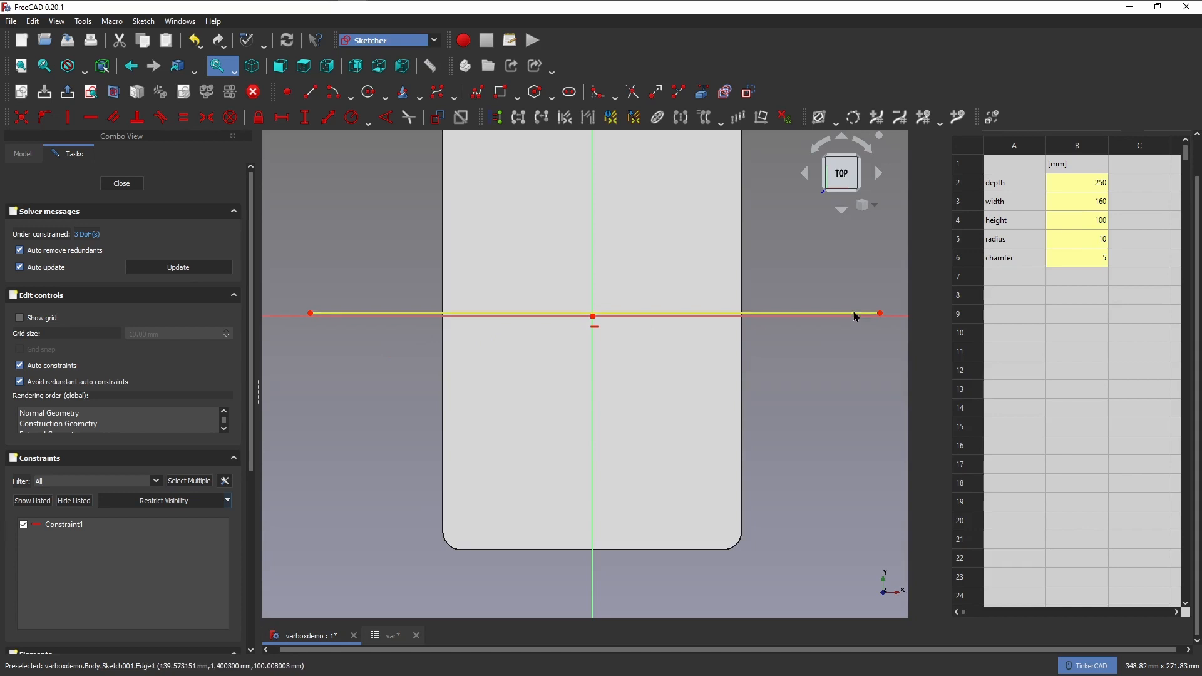
{"action": "left_click", "coordinate": [855, 313]}
{"action": "left_click", "coordinate": [748, 92]}
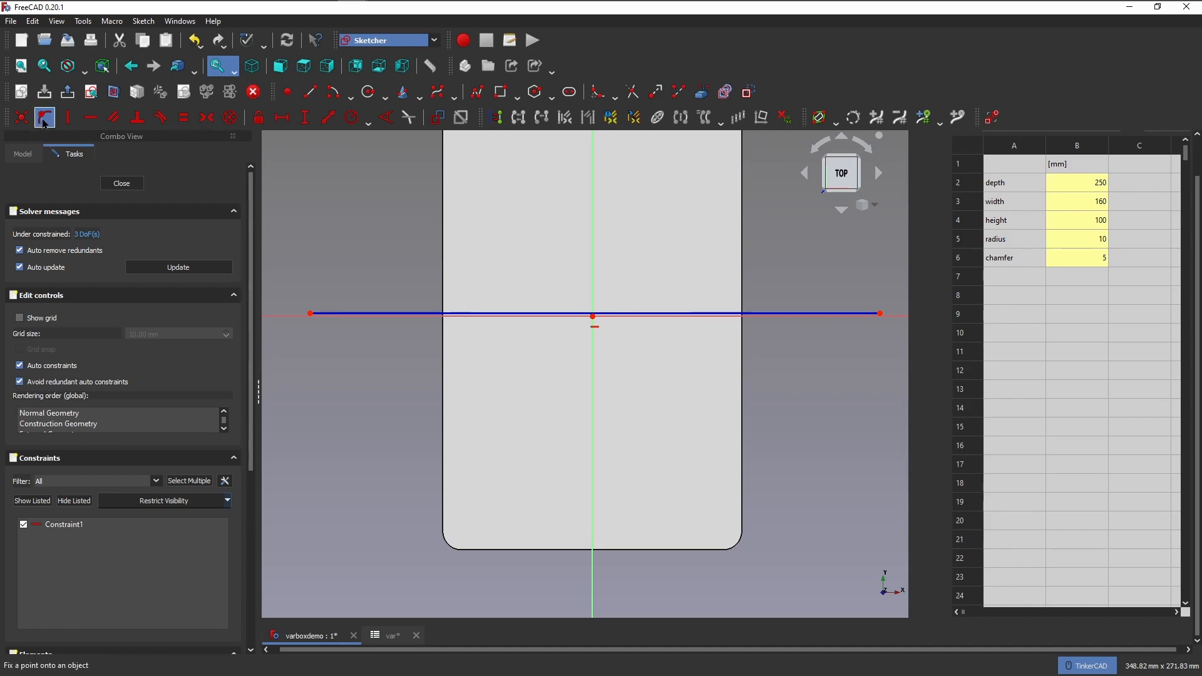
Constrain the horizontal construction line to pass through the sketch origin with a point-on-object constraint
{"action": "left_click", "coordinate": [790, 313]}
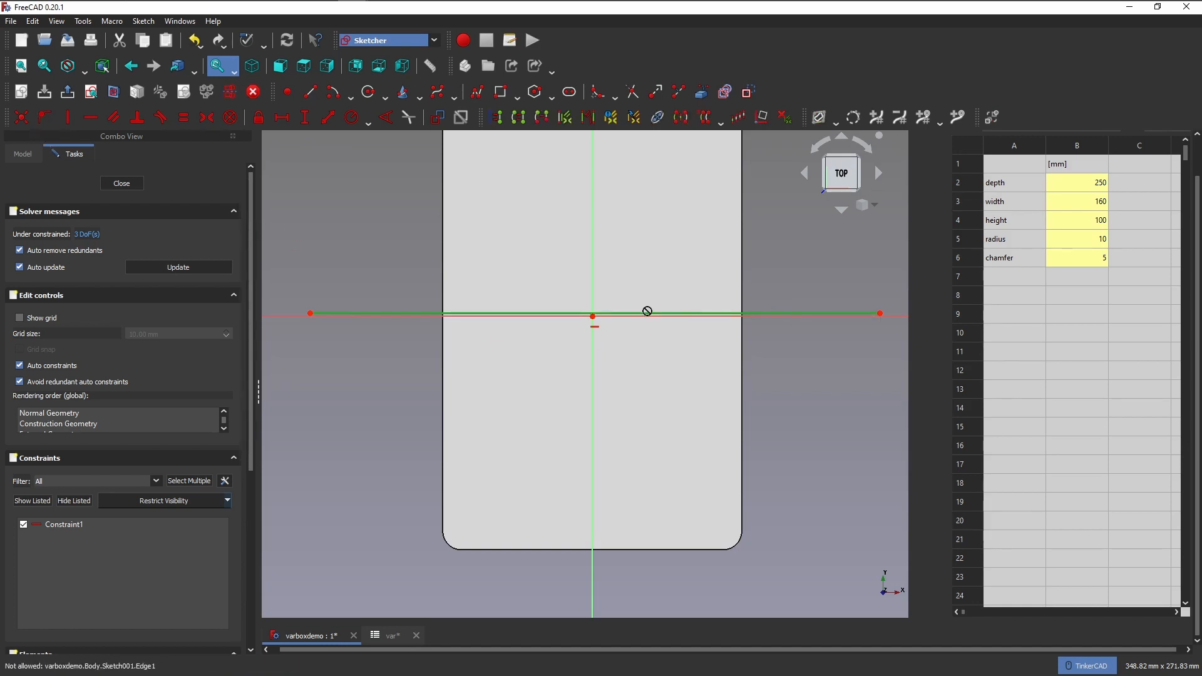
{"action": "key", "text": "o"}
{"action": "left_click", "coordinate": [593, 315]}
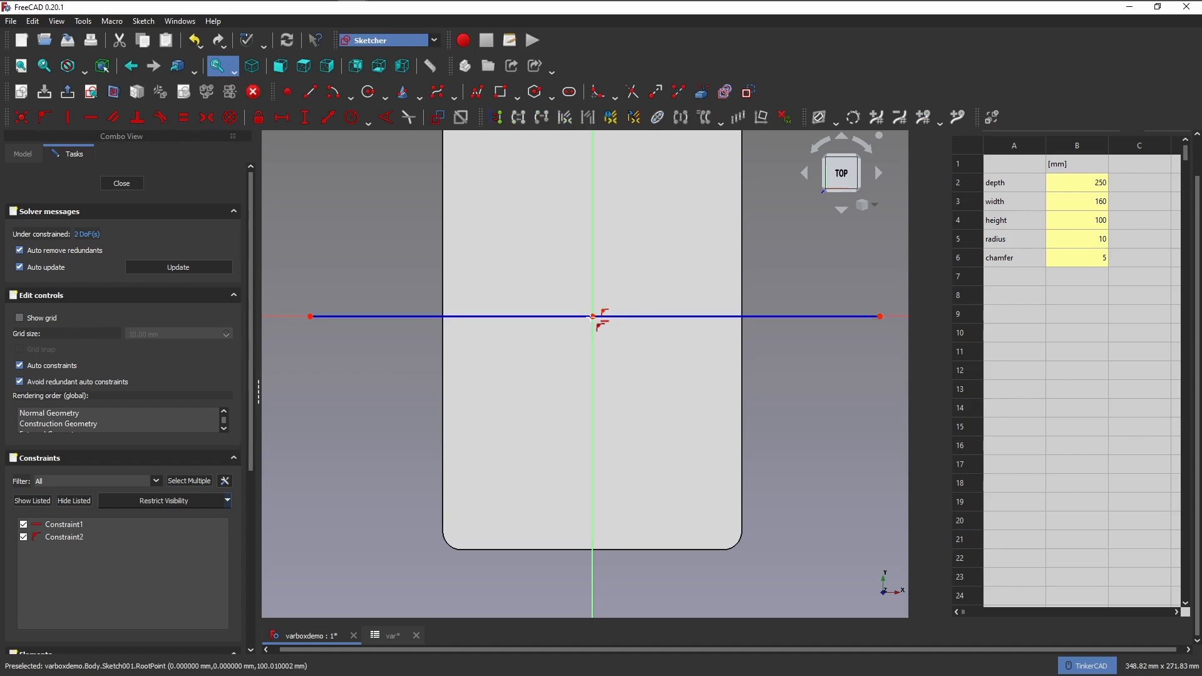
{"action": "scroll", "coordinate": [516, 416], "scroll_direction": "up", "scroll_amount": 1}
{"action": "scroll", "coordinate": [516, 416], "scroll_direction": "down", "scroll_amount": 3}
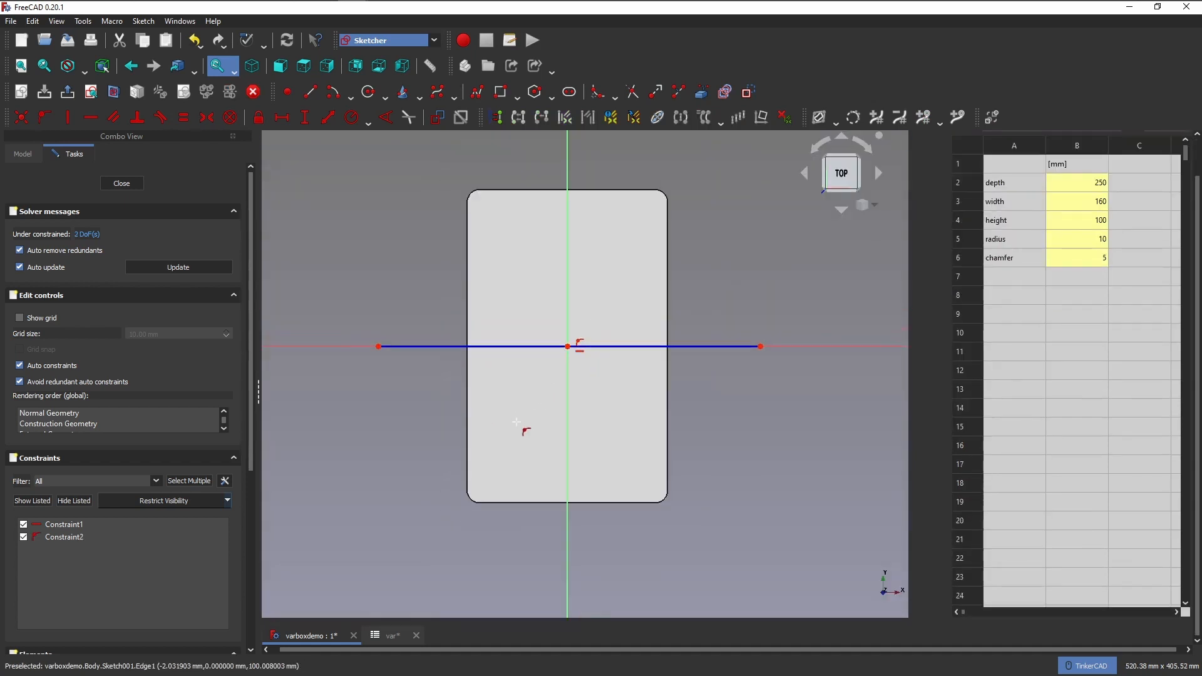
{"action": "middle_click_drag", "start_coordinate": [515, 370], "coordinate": [552, 406]}
{"action": "scroll", "coordinate": [553, 406], "scroll_direction": "up", "scroll_amount": 2}
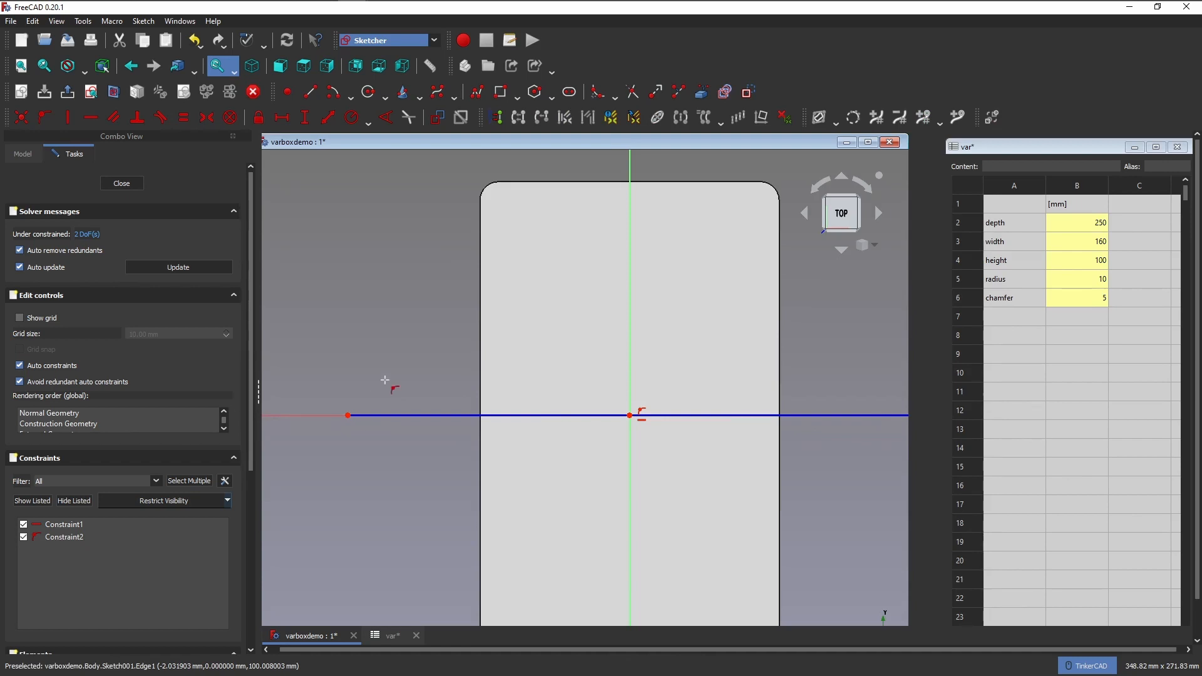
{"action": "key", "text": "Escape"}
{"action": "middle_click_drag", "start_coordinate": [386, 386], "coordinate": [384, 370]}
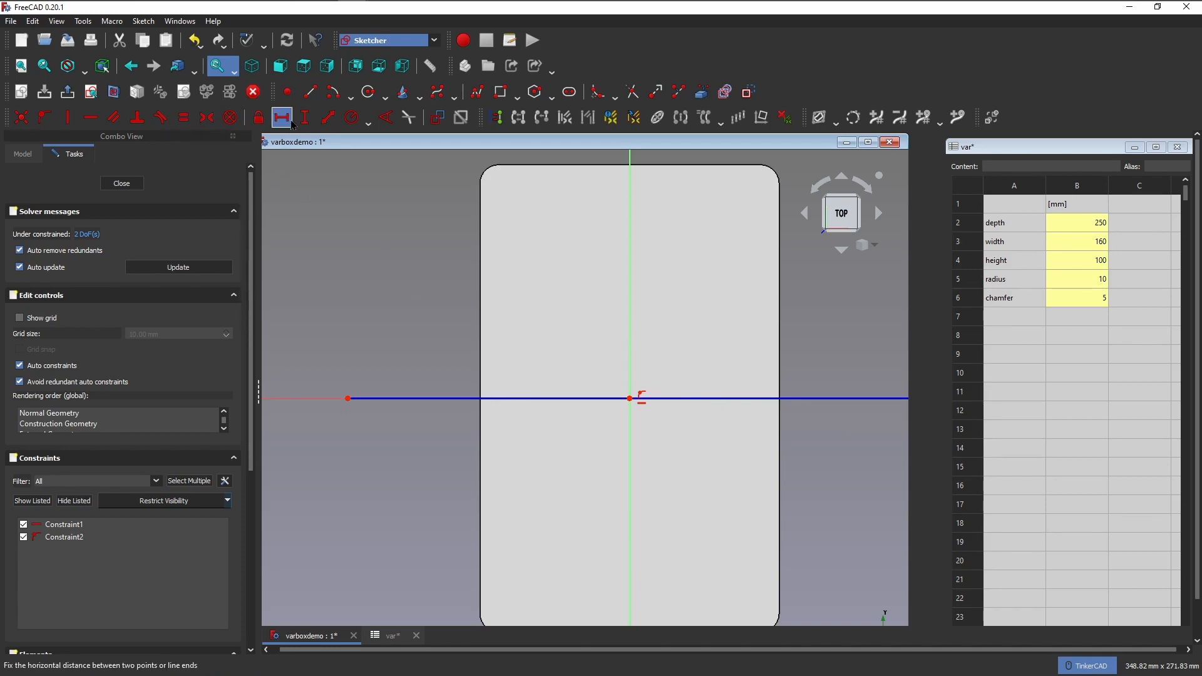
Sketch a trapezoid across the box's left edge with an inner side about 16 mm long, and join its slanted sides with a line about 28 mm long
{"action": "left_click", "coordinate": [310, 92]}
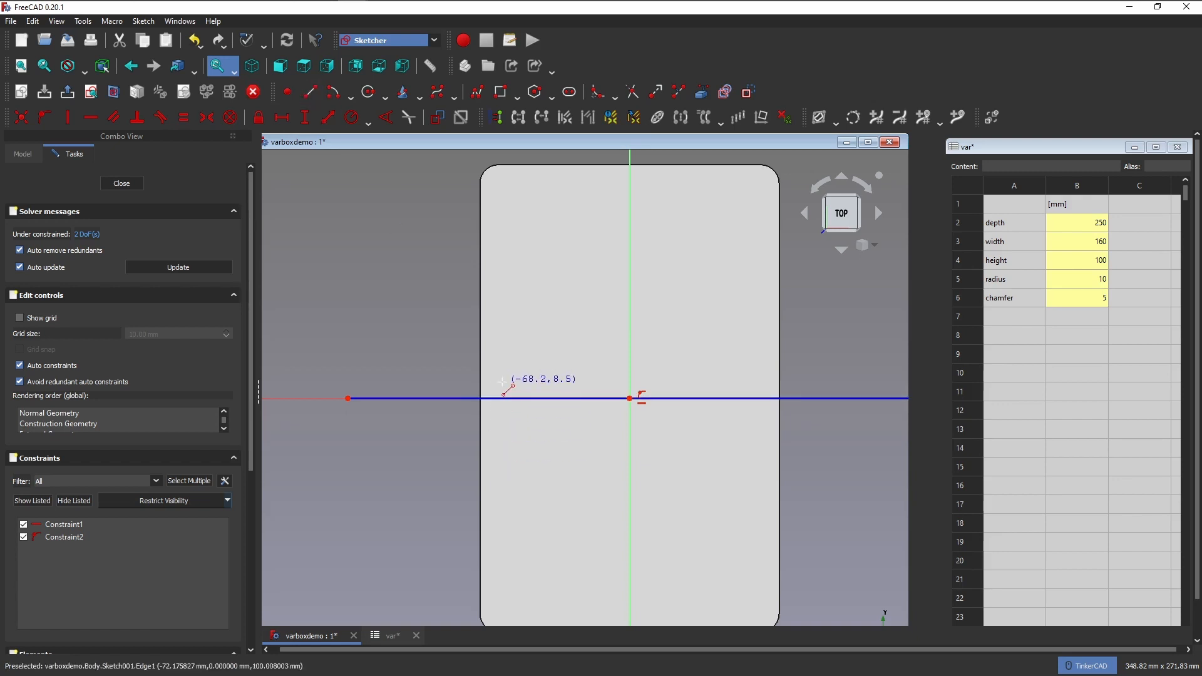
{"action": "left_click", "coordinate": [505, 385]}
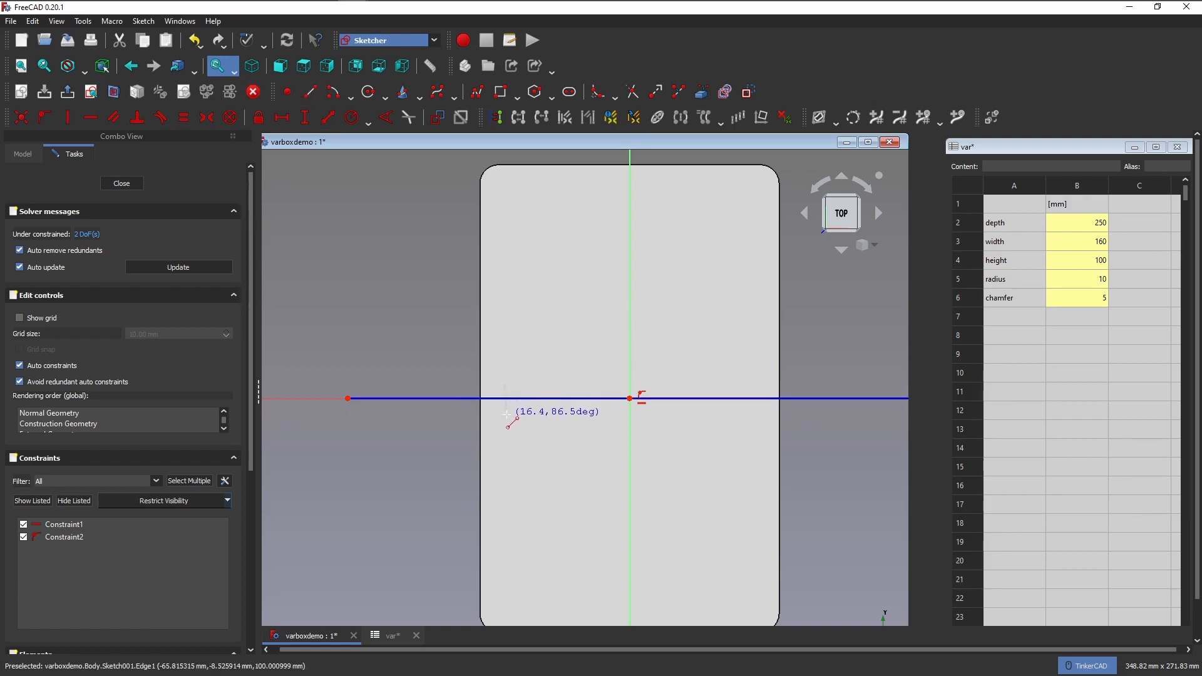
{"action": "left_click", "coordinate": [507, 415]}
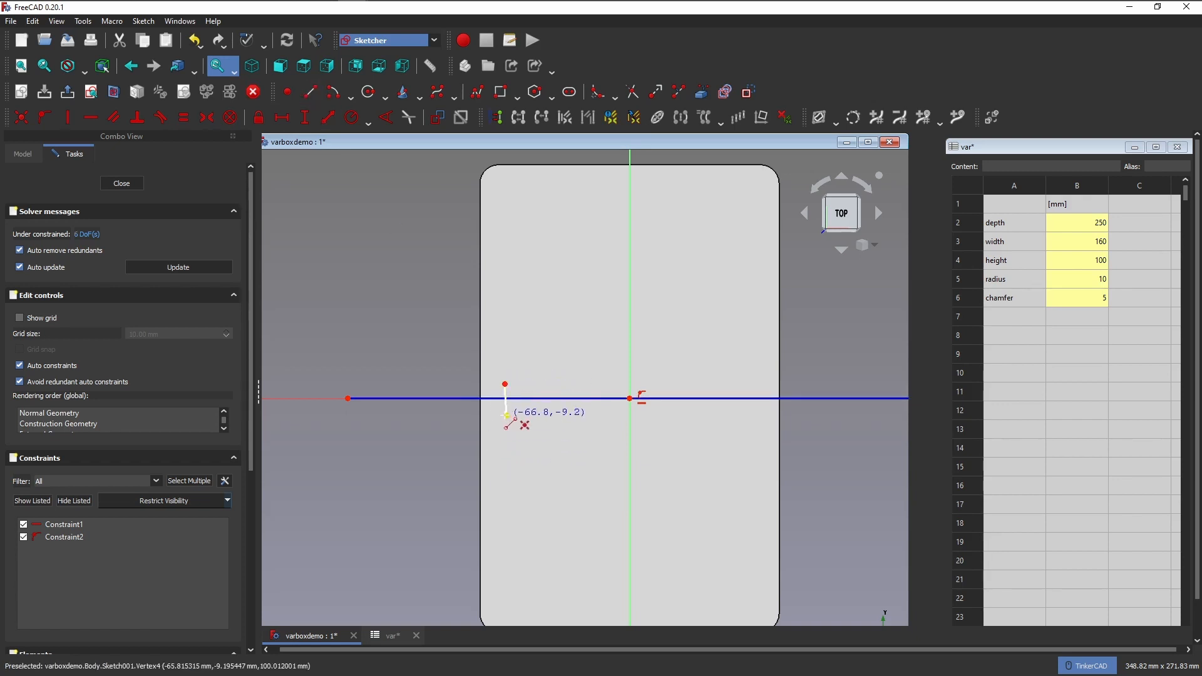
{"action": "left_click", "coordinate": [456, 449]}
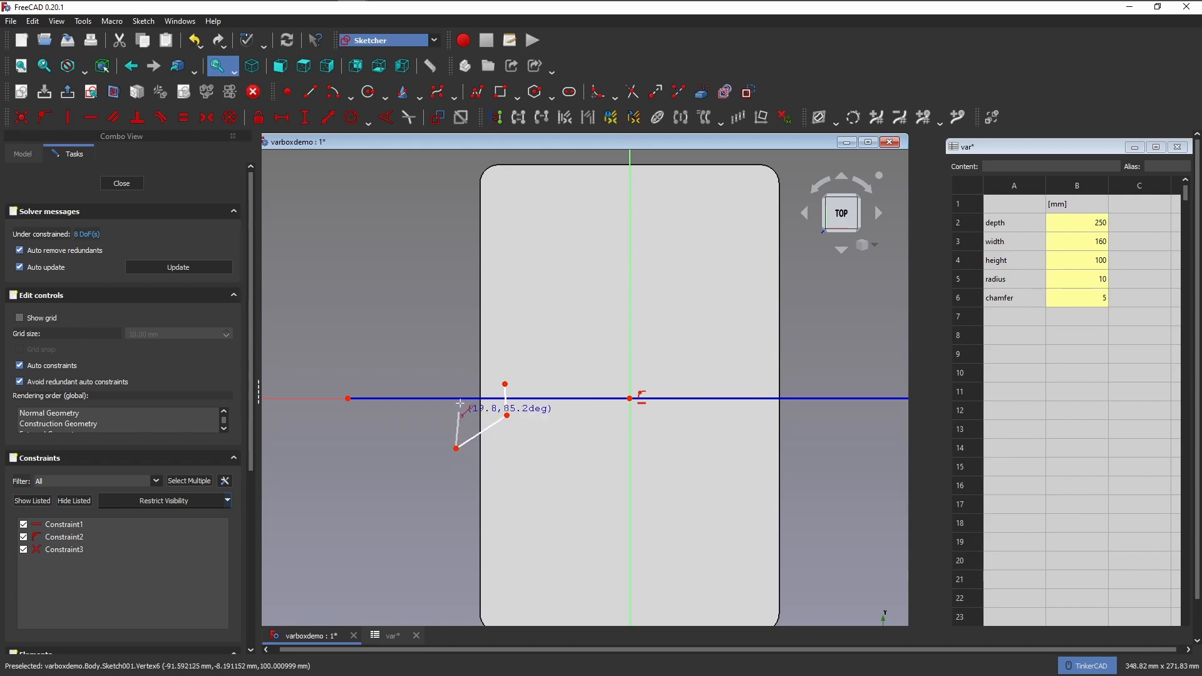
{"action": "left_click", "coordinate": [456, 353]}
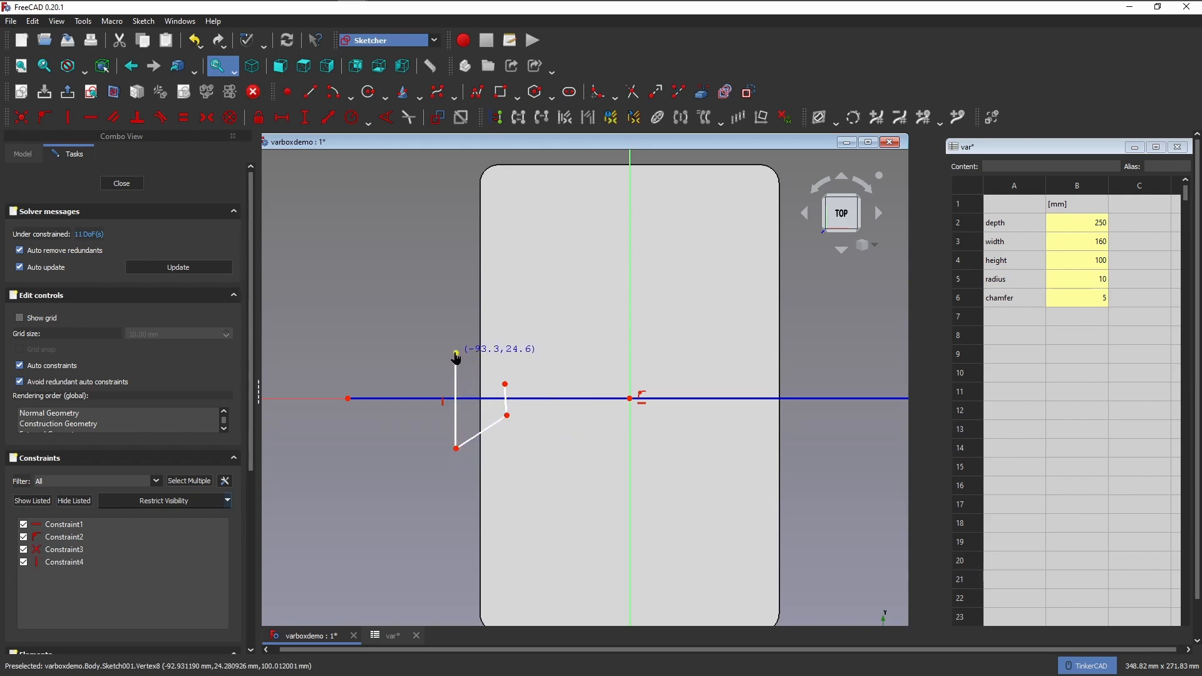
{"action": "left_click", "coordinate": [504, 383]}
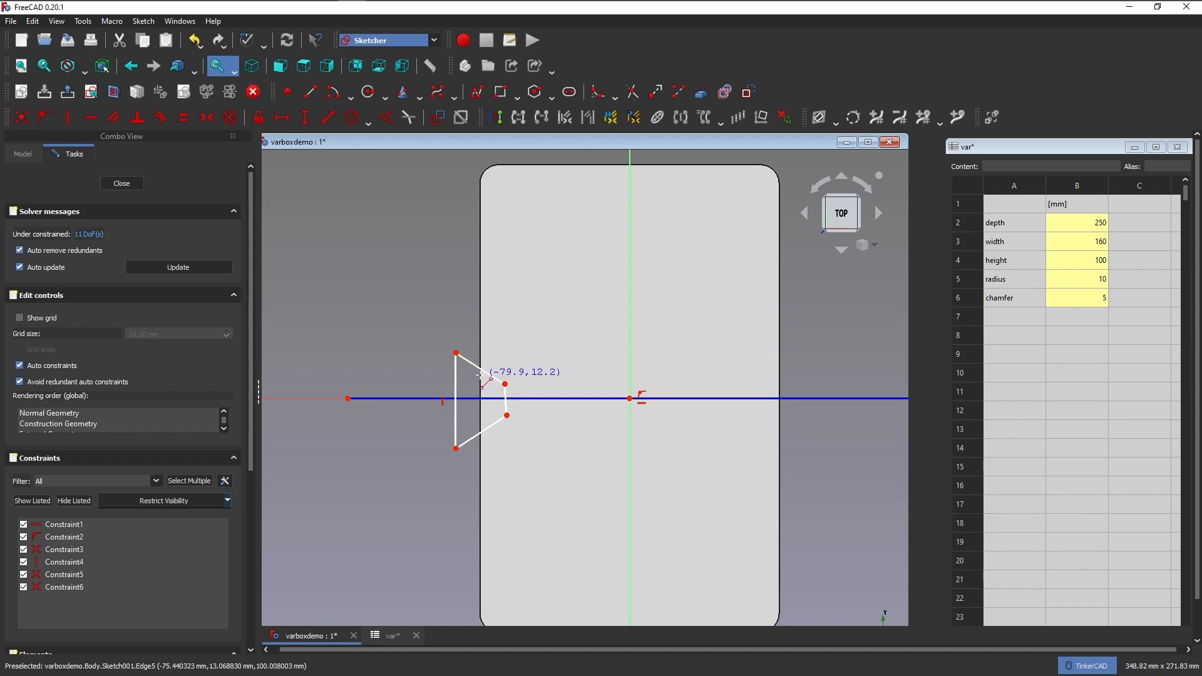
{"action": "left_click", "coordinate": [487, 375]}
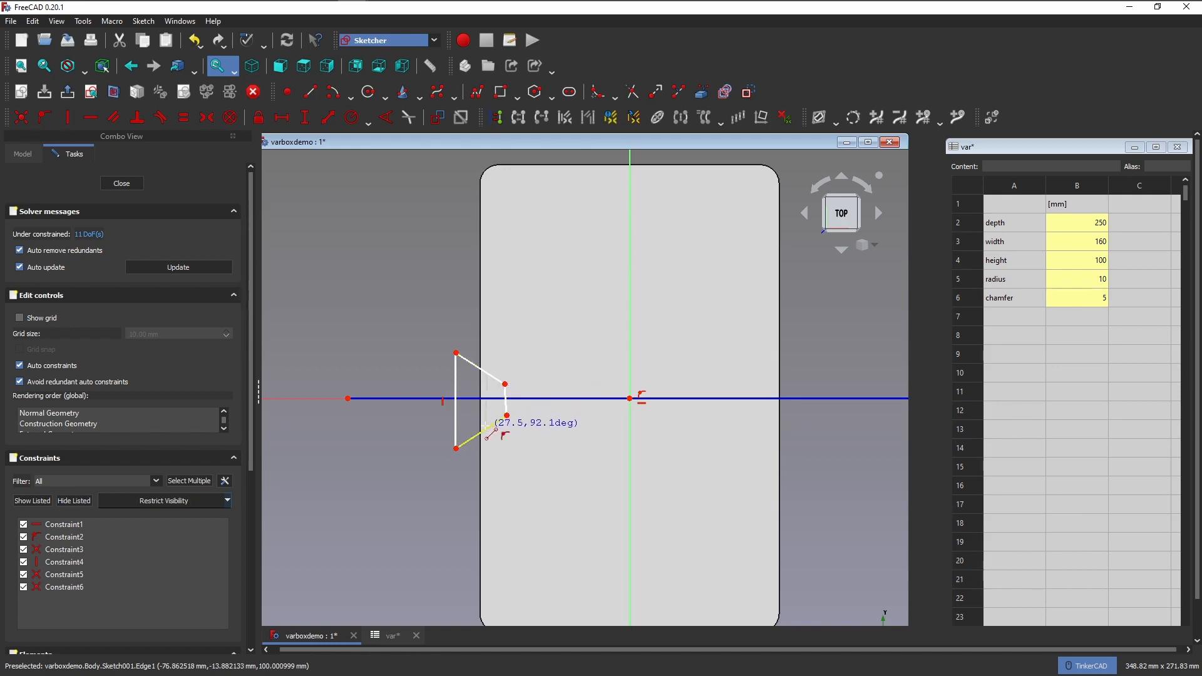
{"action": "left_click", "coordinate": [486, 429]}
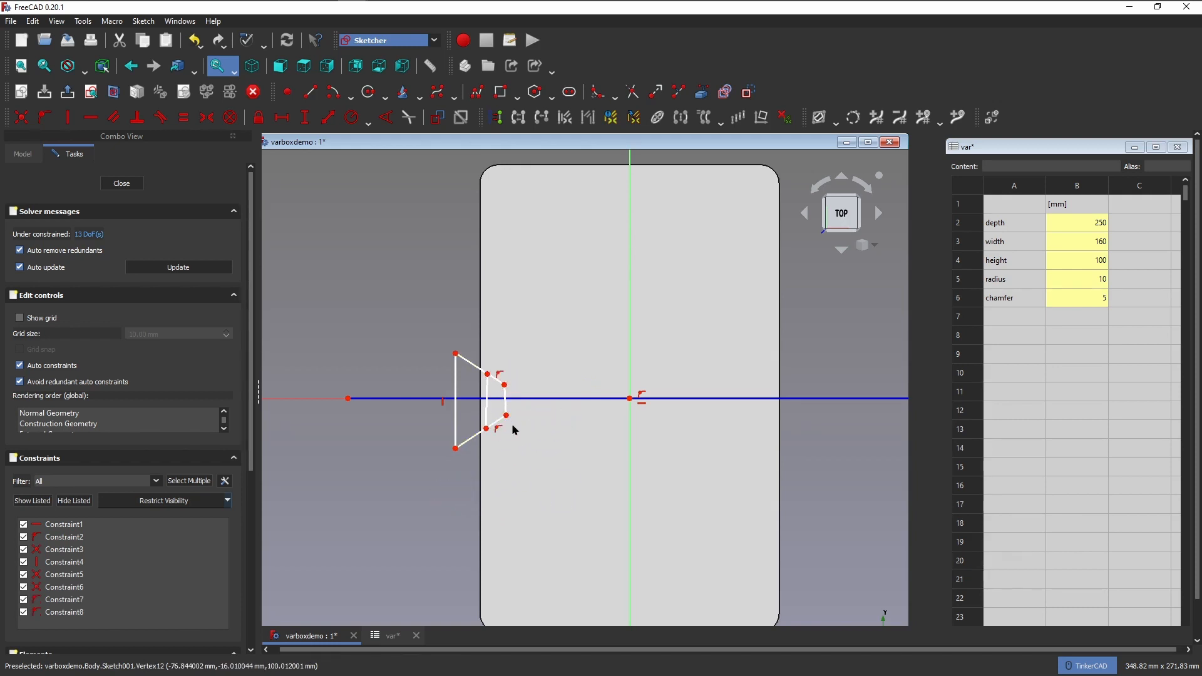
Reposition the trapezoid's two inner corners and both endpoints of its cross line to spread the profile around the construction line
{"action": "scroll", "coordinate": [508, 442], "scroll_direction": "up", "scroll_amount": 6}
{"action": "mouse_move", "coordinate": [506, 383]}
{"action": "left_mouse_down"}
{"action": "mouse_move", "coordinate": [523, 429]}
{"action": "mouse_move", "coordinate": [491, 400]}
{"action": "mouse_move", "coordinate": [510, 377]}
{"action": "left_mouse_up"}
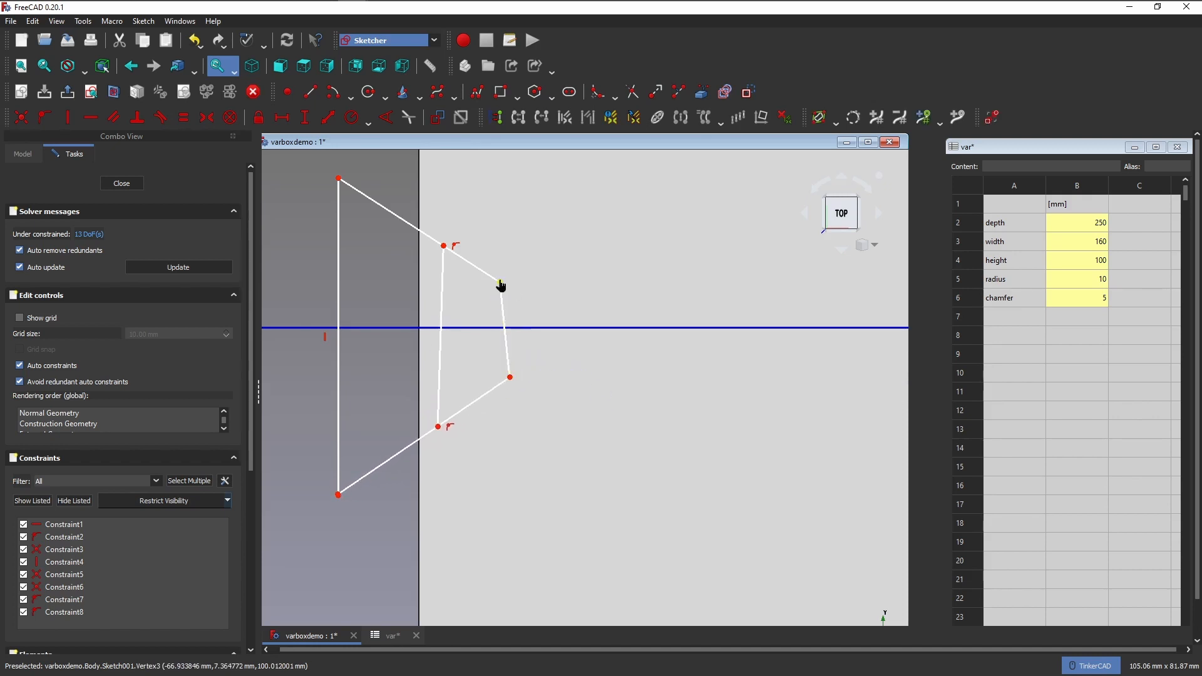
{"action": "left_click_drag", "start_coordinate": [500, 282], "coordinate": [506, 266]}
{"action": "left_click_drag", "start_coordinate": [448, 238], "coordinate": [442, 236]}
{"action": "left_click_drag", "start_coordinate": [438, 426], "coordinate": [437, 456]}
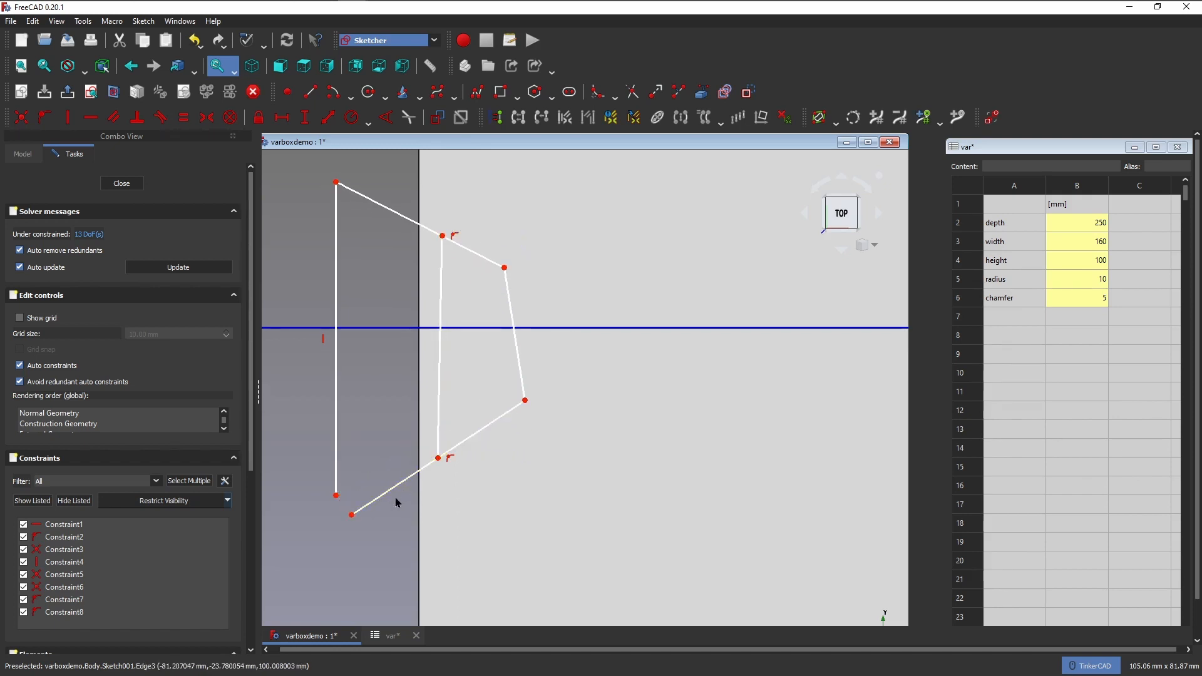
Make the trapezoid's short inner side vertical and constrain its endpoints symmetric about the horizontal construction line
{"action": "left_click_drag", "start_coordinate": [352, 514], "coordinate": [372, 496]}
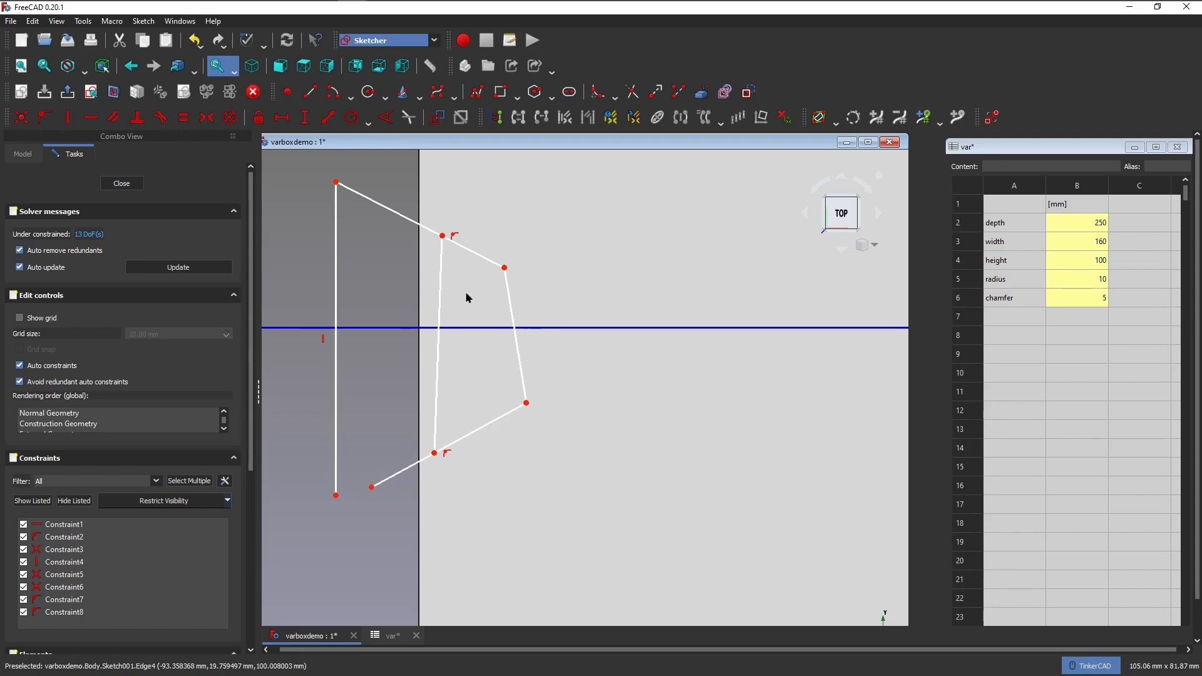
{"action": "left_click", "coordinate": [509, 300]}
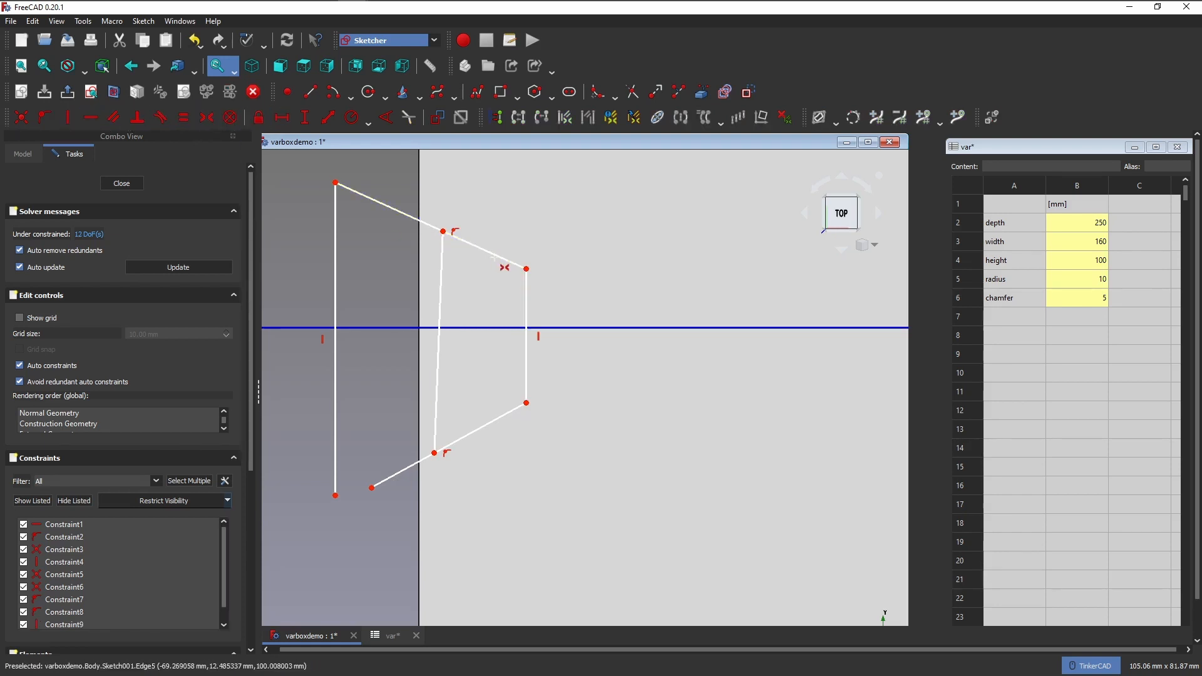
{"action": "left_click", "coordinate": [526, 270]}
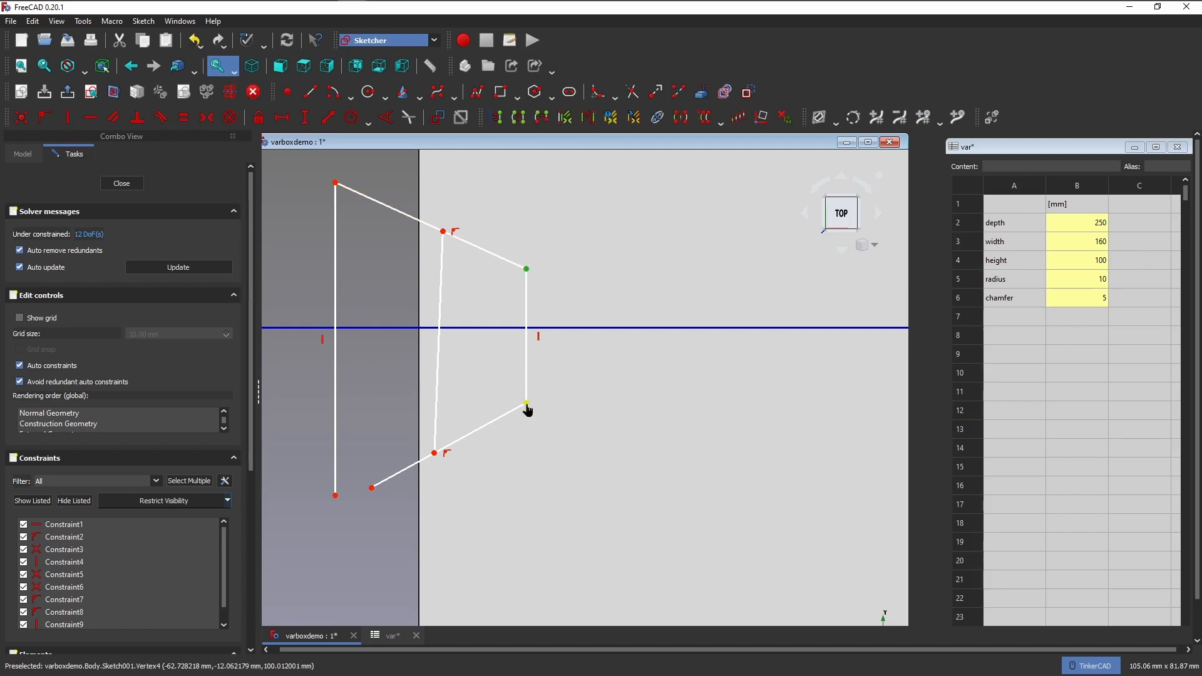
{"action": "left_click", "coordinate": [526, 403]}
{"action": "left_click", "coordinate": [542, 327]}
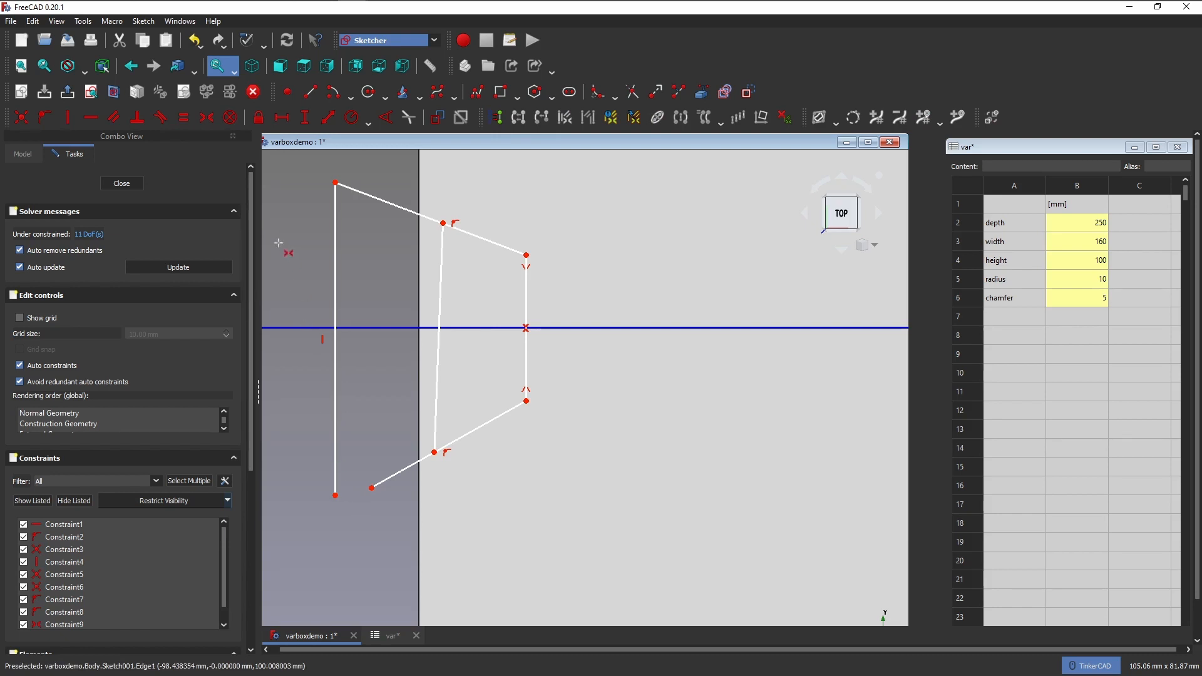
{"action": "right_click", "coordinate": [272, 347]}
Move the trapezoid's loose lower endpoint near the outer side's end, then make the cross line vertical construction geometry
{"action": "left_click_drag", "start_coordinate": [373, 489], "coordinate": [342, 501]}
{"action": "left_click_drag", "start_coordinate": [442, 269], "coordinate": [430, 261]}
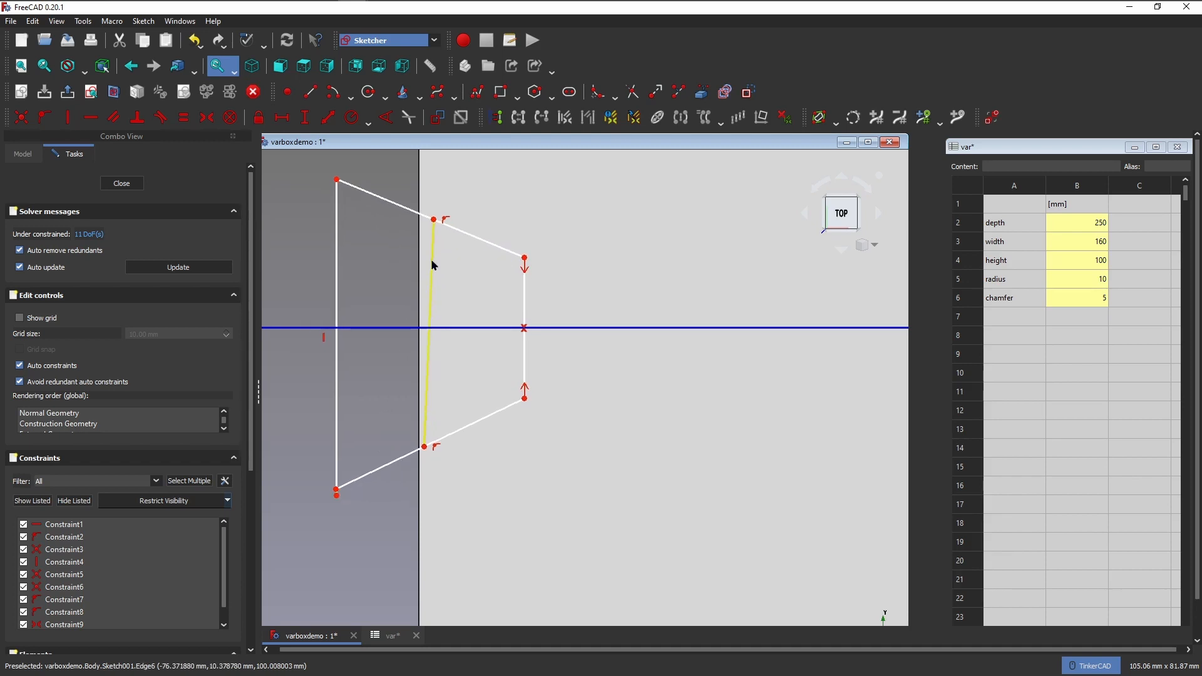
{"action": "left_click", "coordinate": [428, 302]}
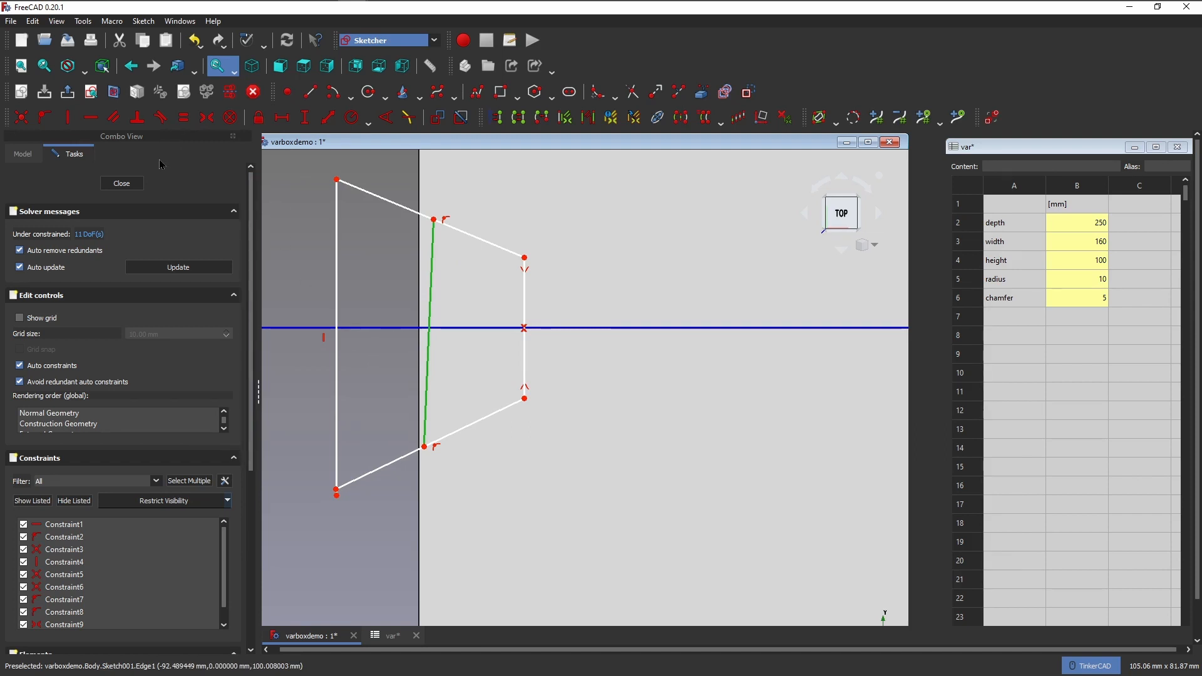
{"action": "left_click", "coordinate": [67, 117]}
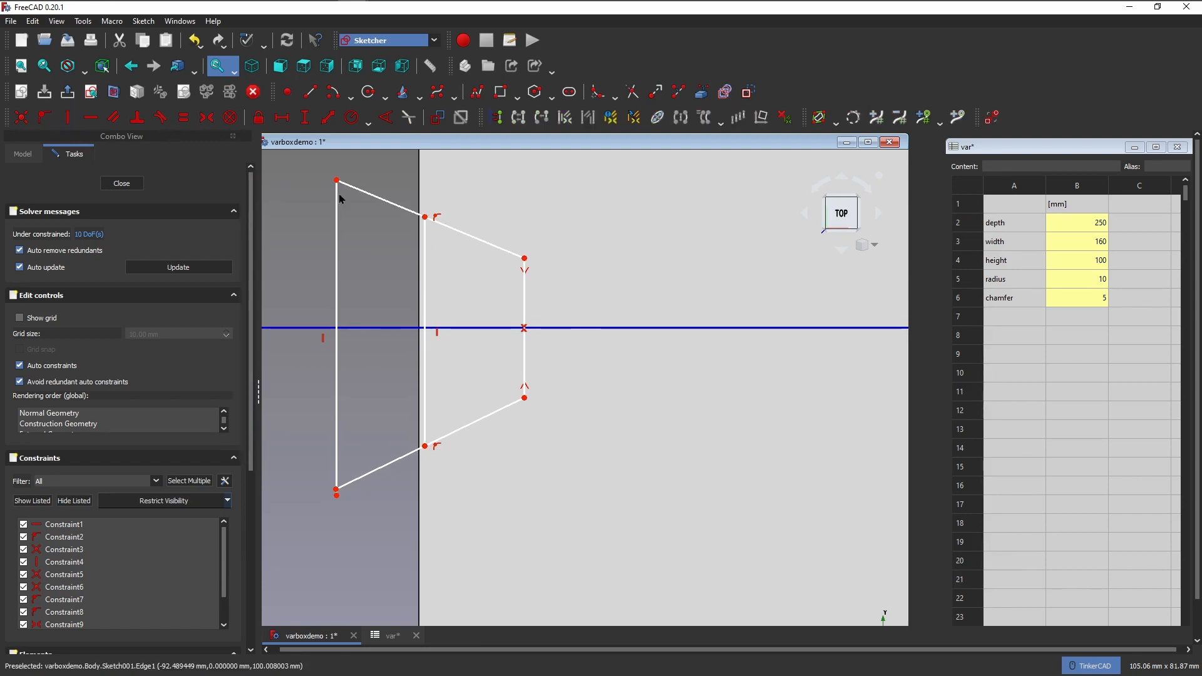
{"action": "left_click", "coordinate": [423, 259]}
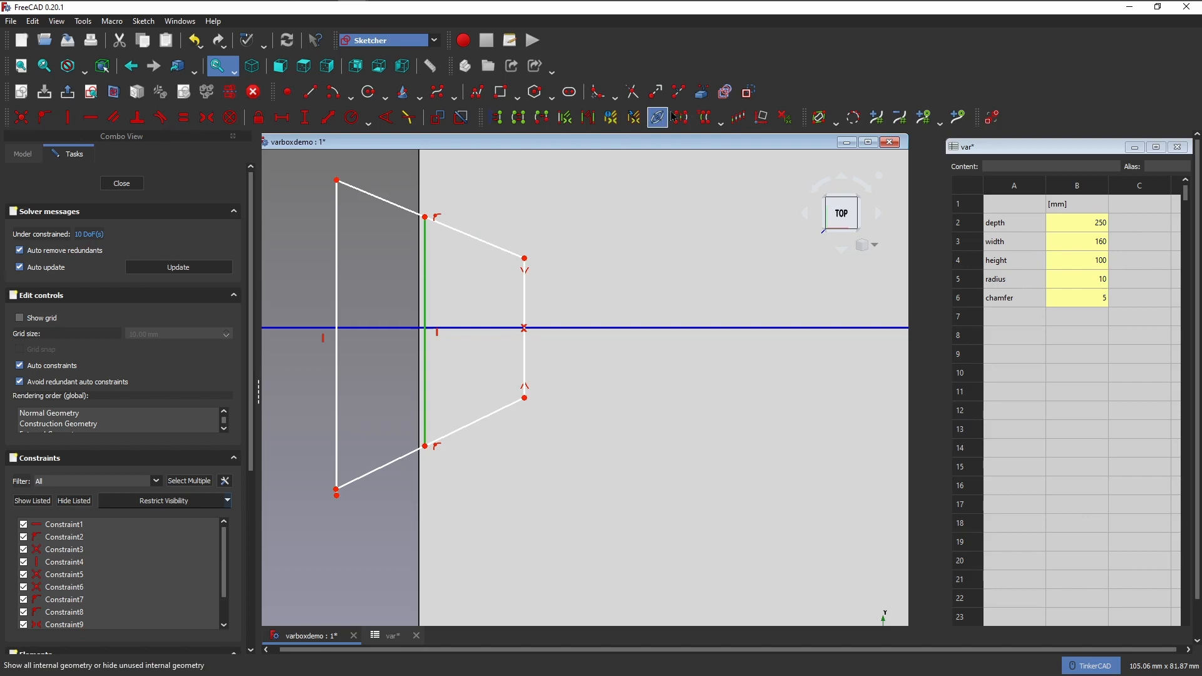
{"action": "left_click", "coordinate": [749, 92]}
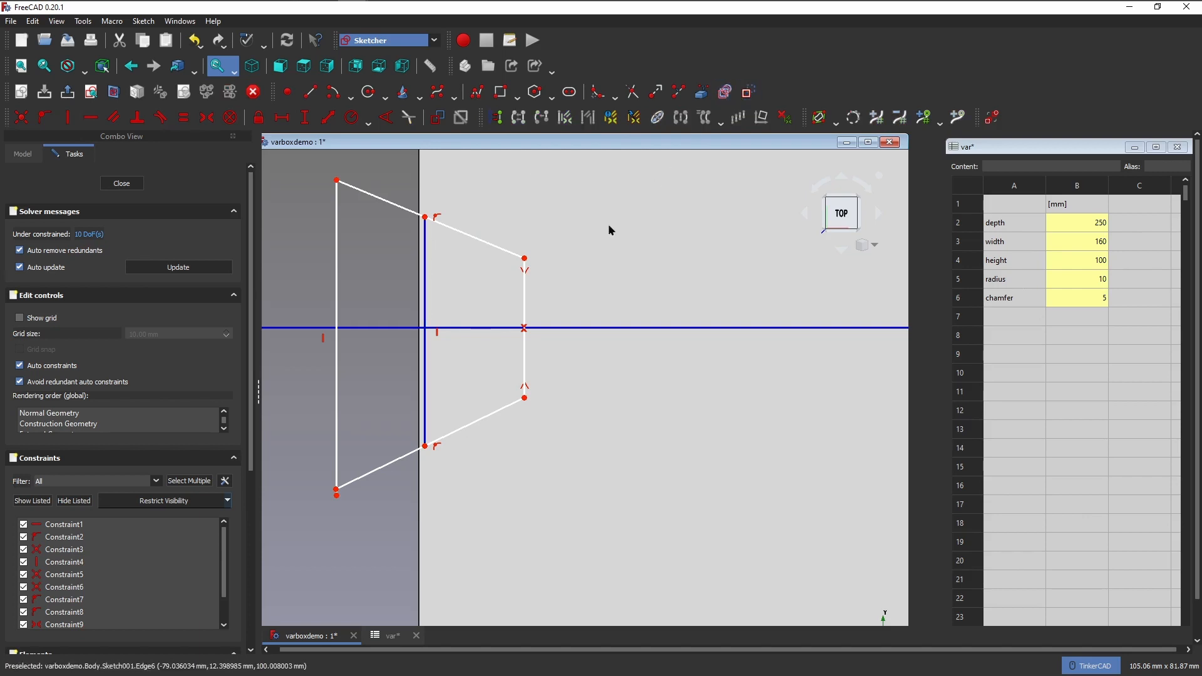
Close the sketch and try to pad the trapezoid profile
{"action": "left_click", "coordinate": [122, 183]}
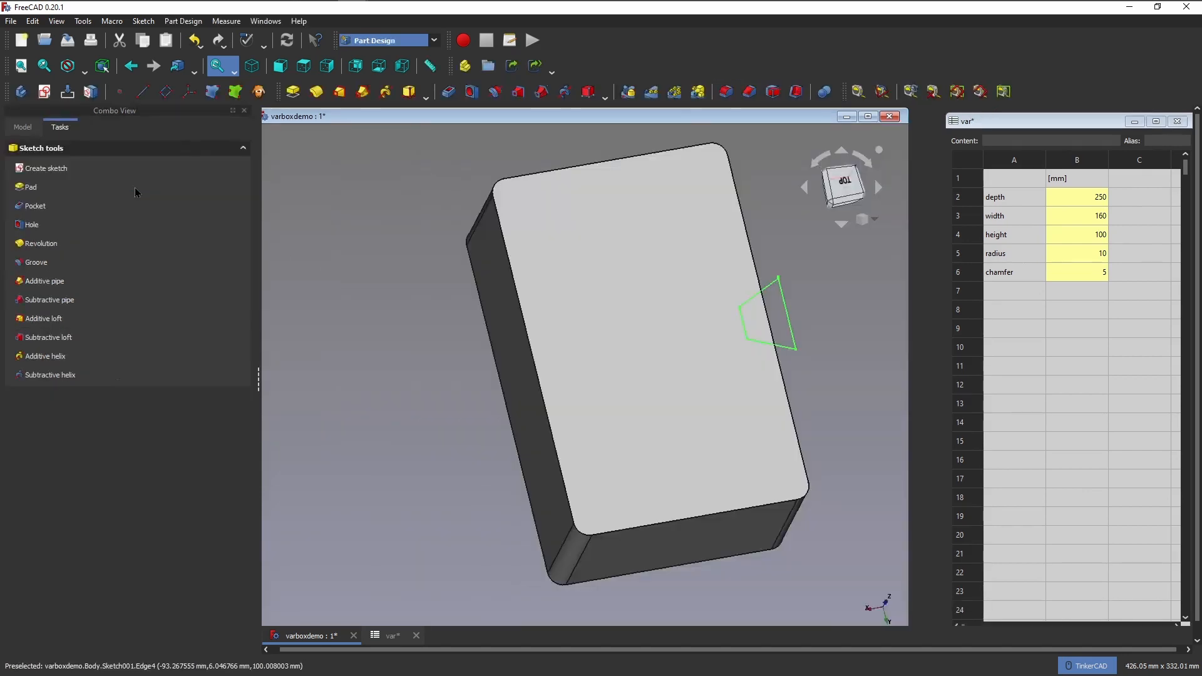
{"action": "left_click", "coordinate": [292, 92]}
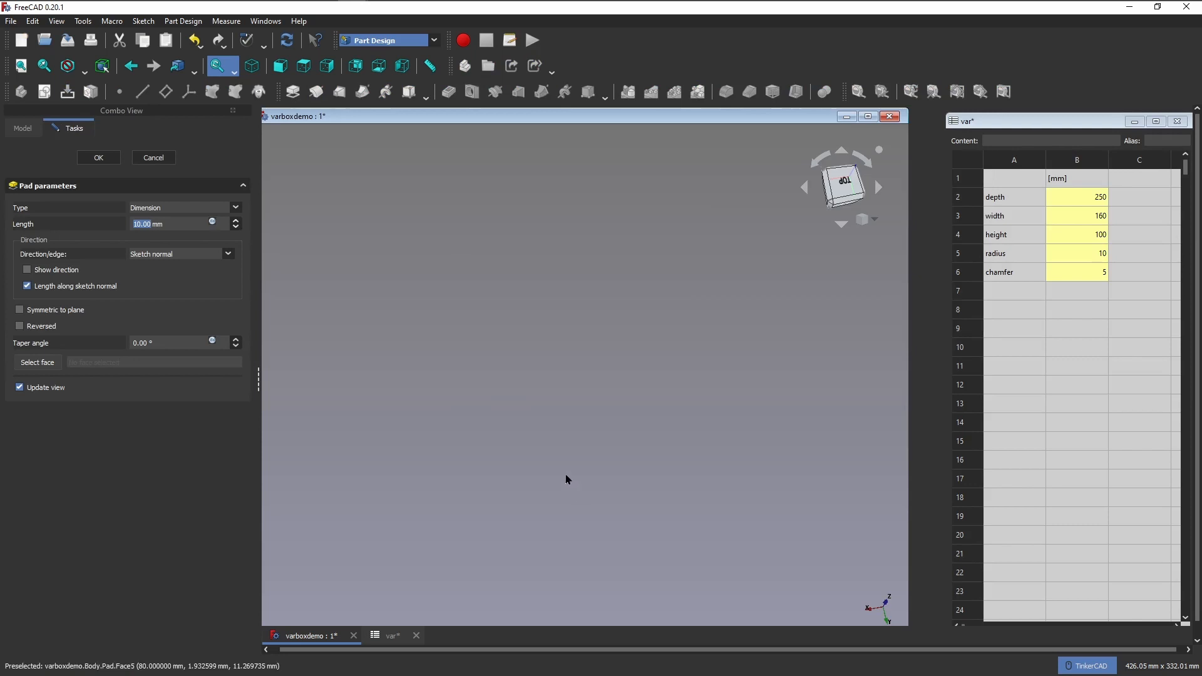
{"action": "left_click", "coordinate": [153, 157]}
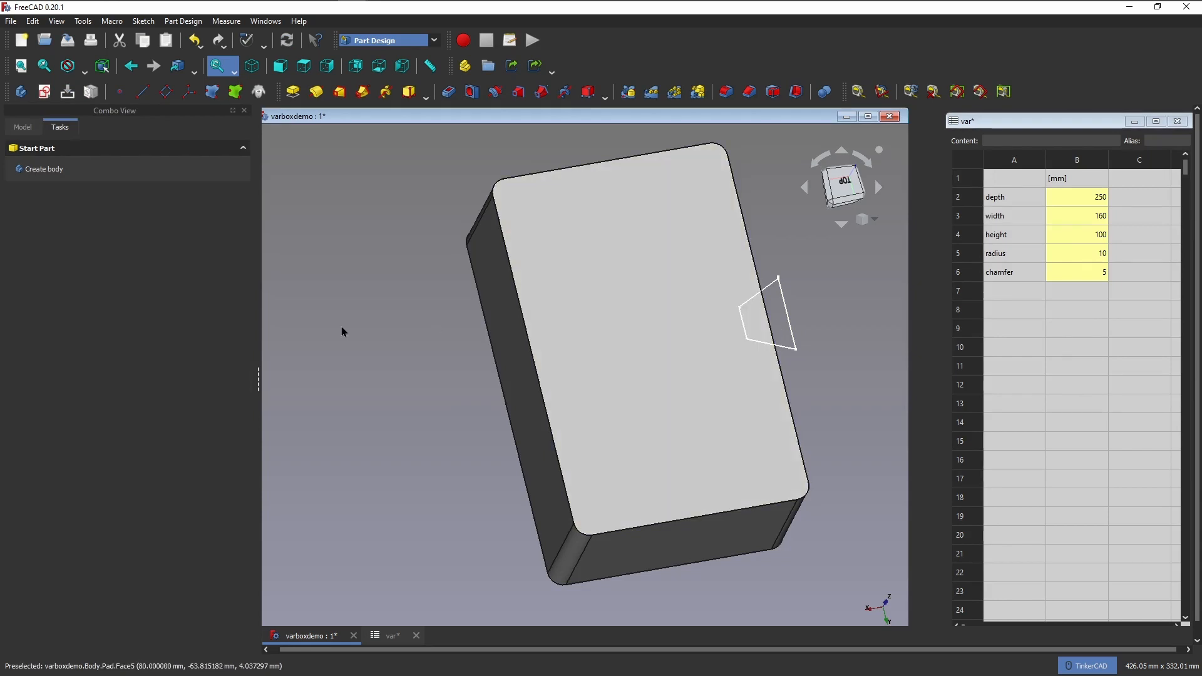
Reopen the trapezoid sketch, make the two loose lower-corner endpoints coincident to close the profile, and finish the sketch
{"action": "left_click", "coordinate": [23, 127]}
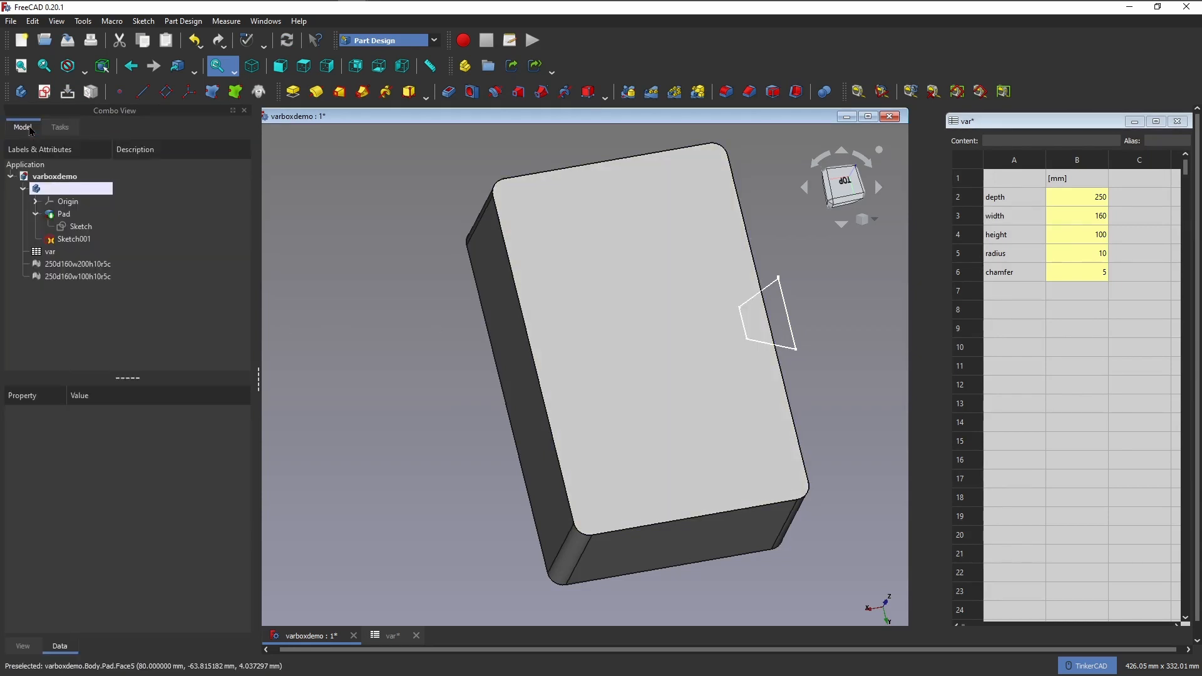
{"action": "double_click", "coordinate": [74, 238]}
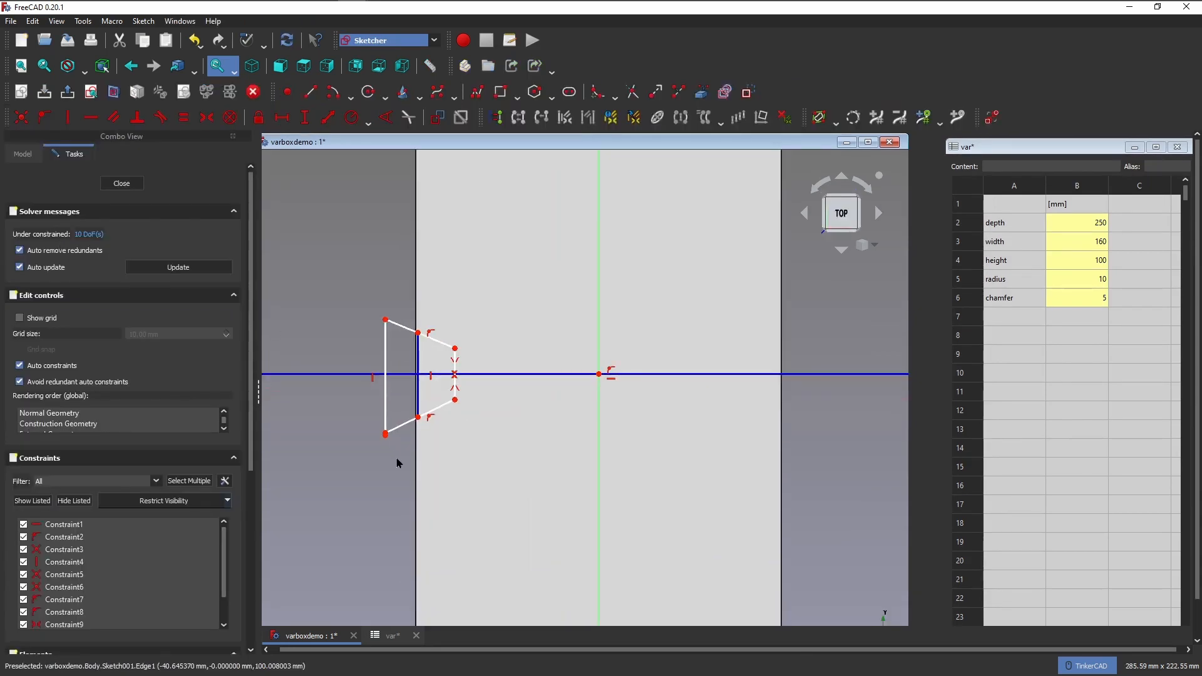
{"action": "scroll", "coordinate": [397, 463], "scroll_direction": "up", "scroll_amount": 5}
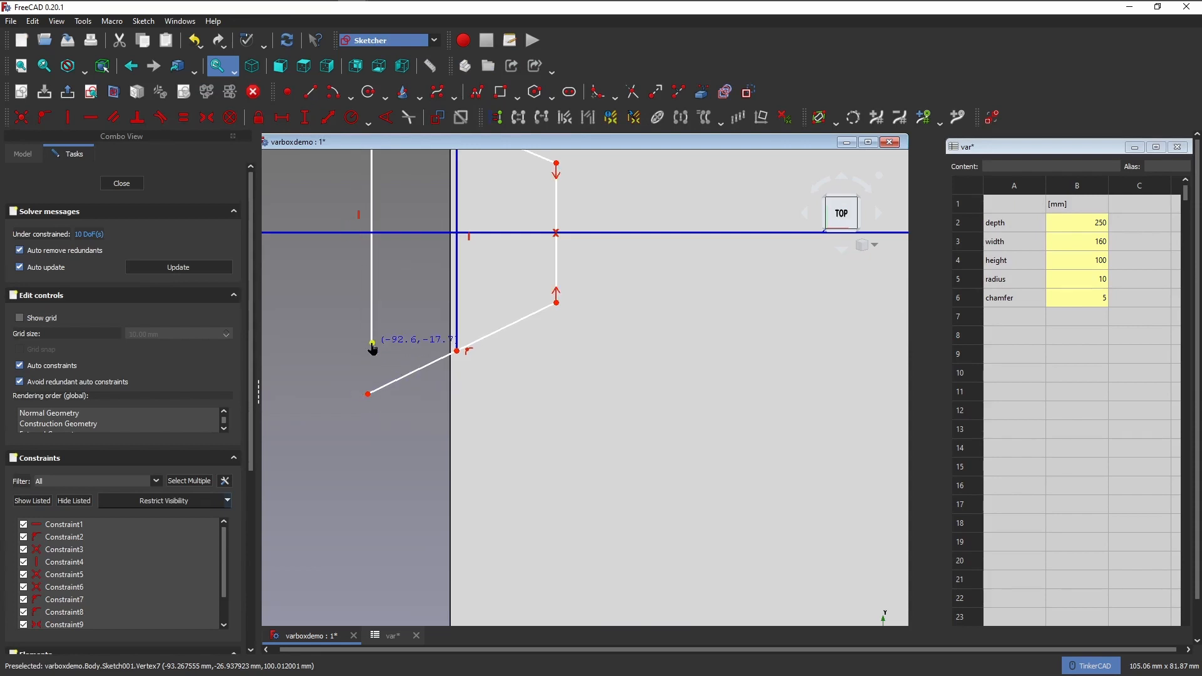
{"action": "left_click", "coordinate": [21, 117]}
{"action": "left_click", "coordinate": [378, 353]}
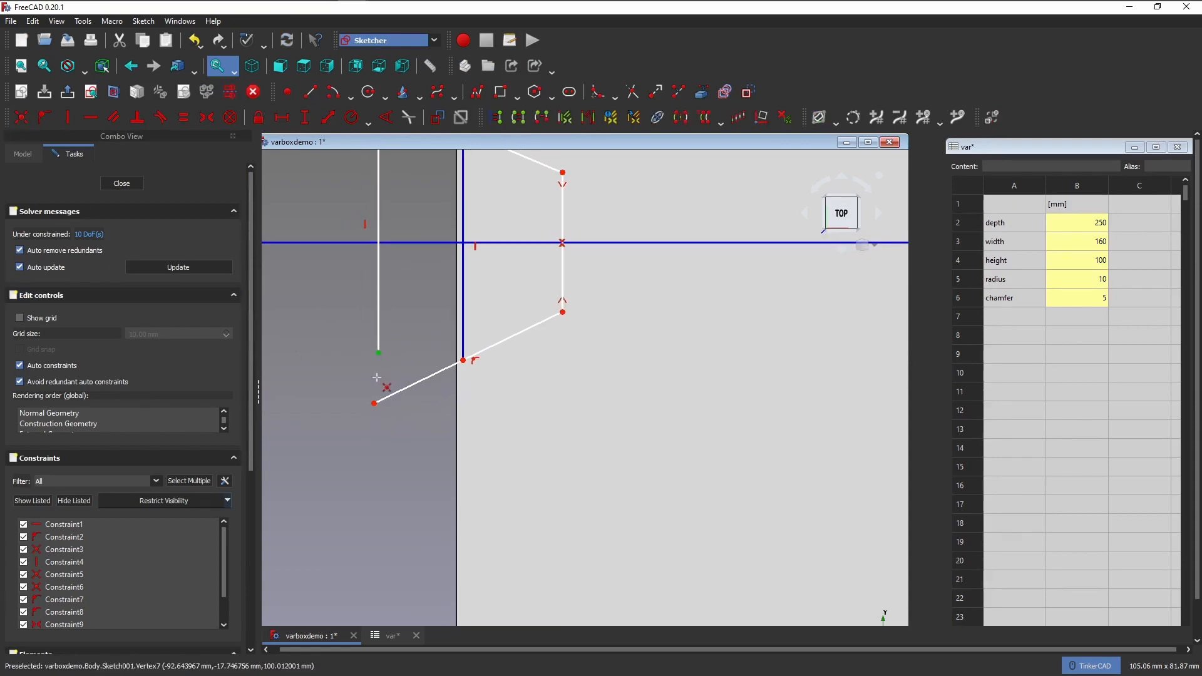
{"action": "left_click", "coordinate": [374, 403]}
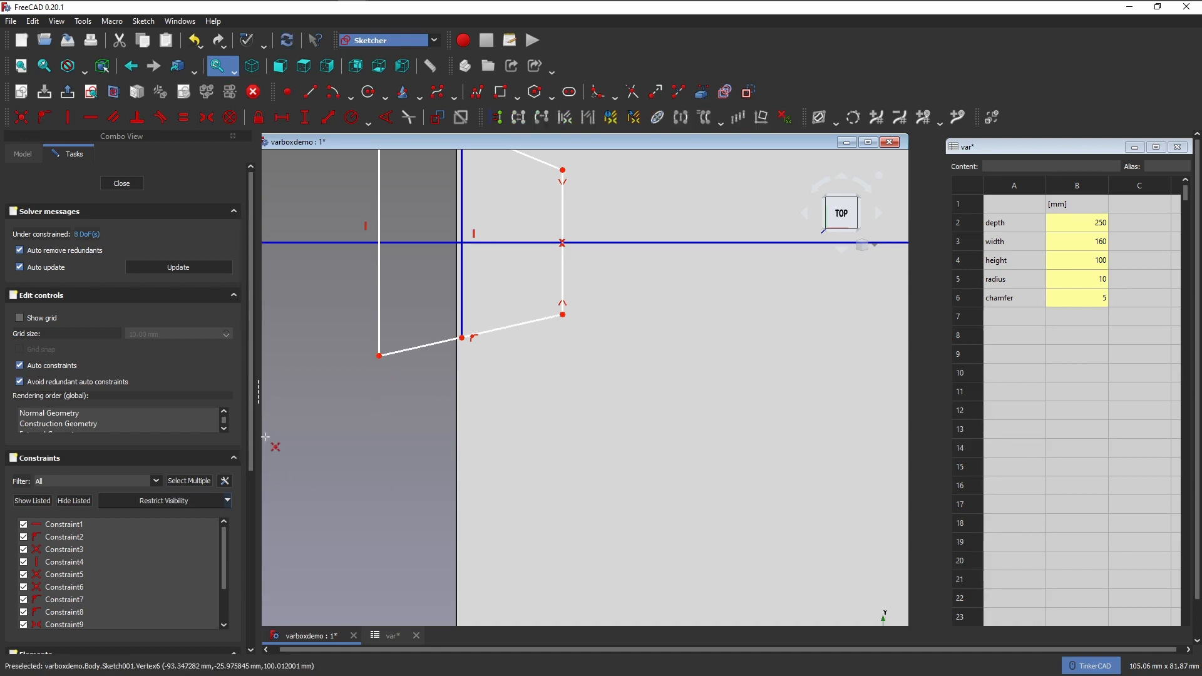
{"action": "left_click", "coordinate": [122, 184]}
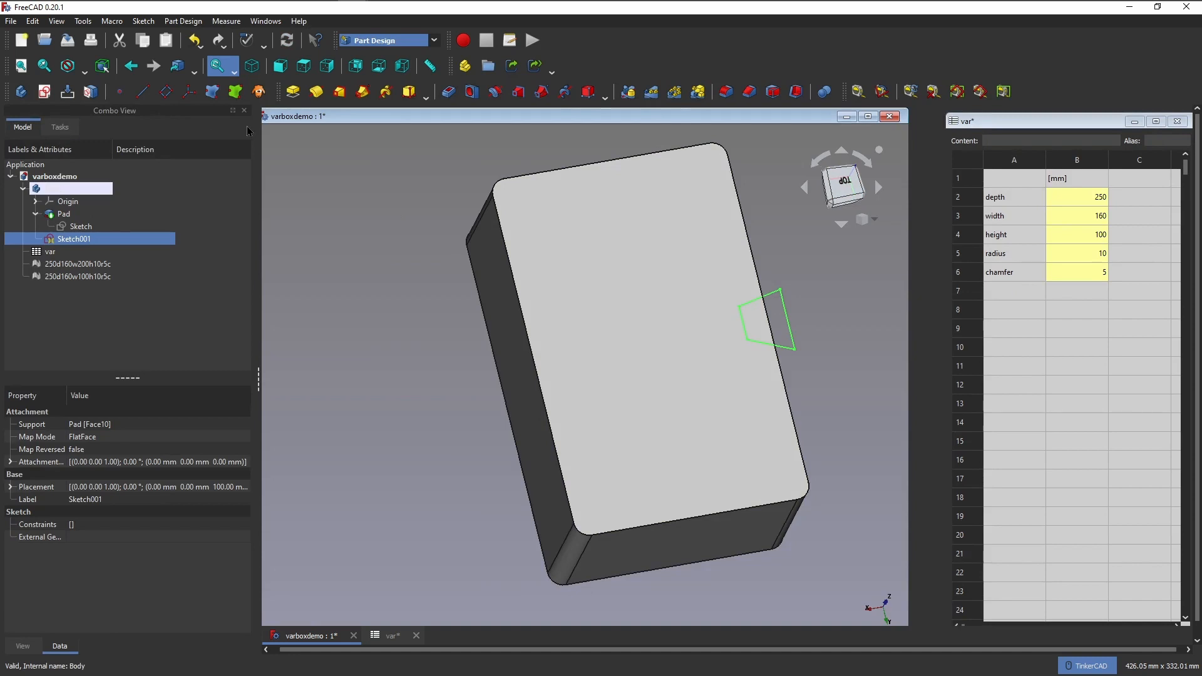
Try a 10 mm pad and then a 5 mm pocket from the closed trapezoid profile, cancelling each
{"action": "left_click", "coordinate": [292, 92]}
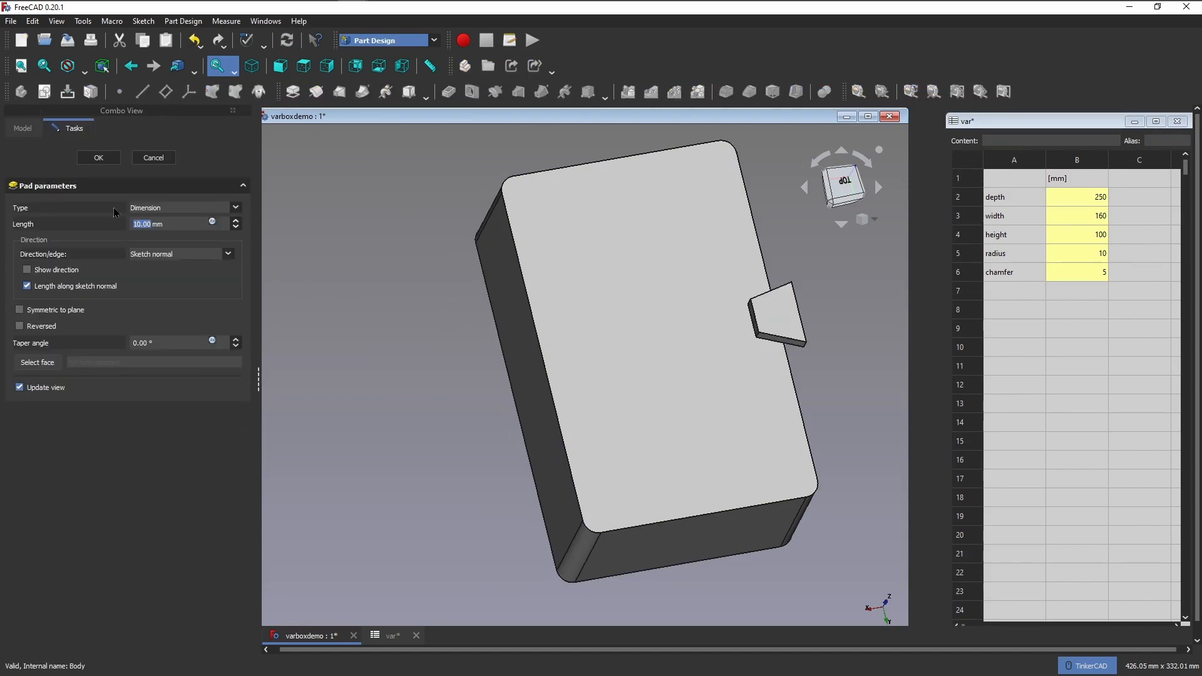
{"action": "left_click", "coordinate": [149, 161]}
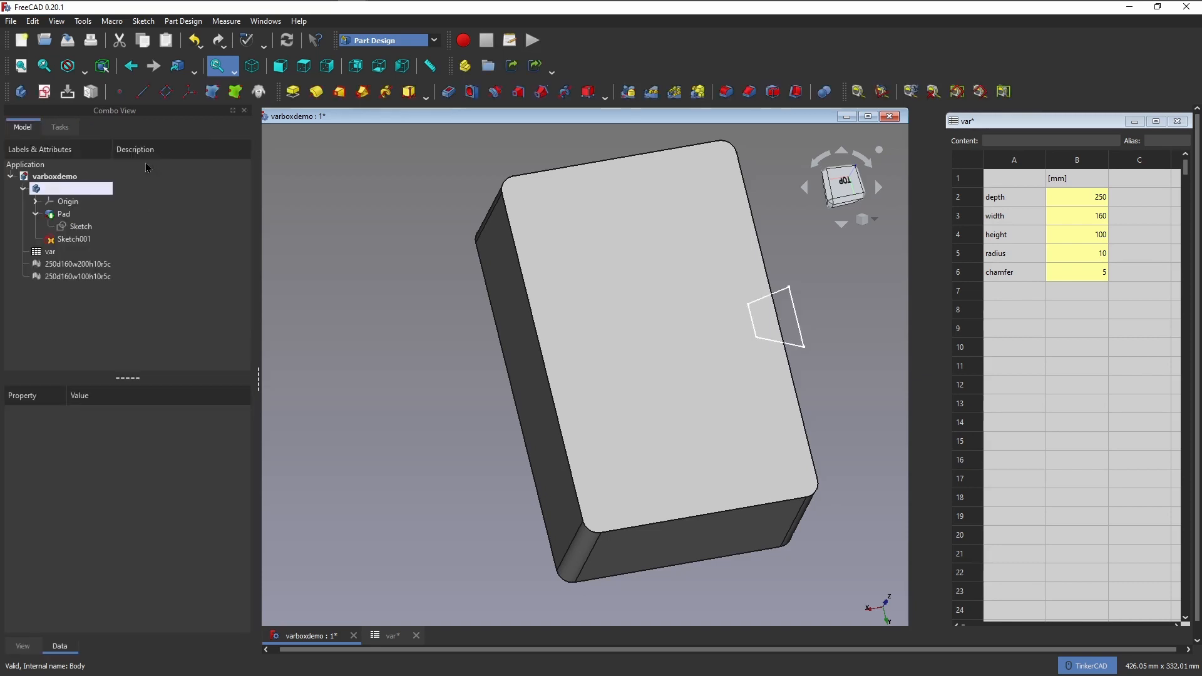
{"action": "left_click", "coordinate": [448, 91]}
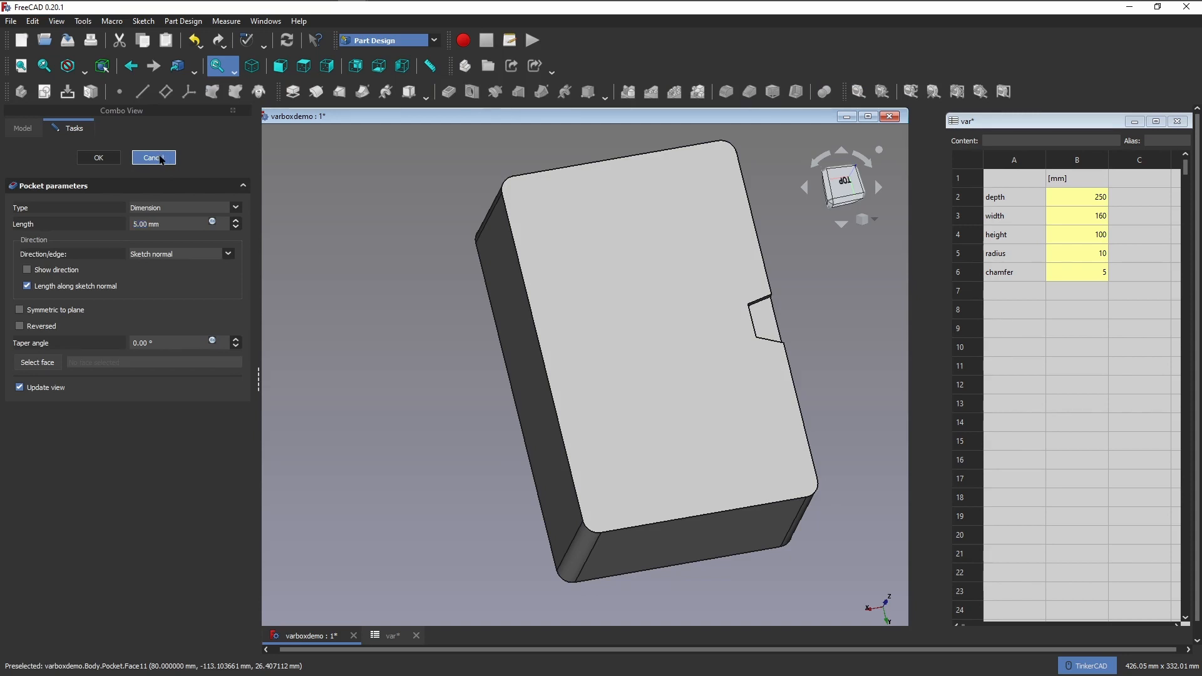
{"action": "left_click", "coordinate": [161, 156]}
Enter the heading "Corrugation Features" in cell A8 of the var spreadsheet and merge cells A8 and B8
{"action": "left_click", "coordinate": [1018, 315]}
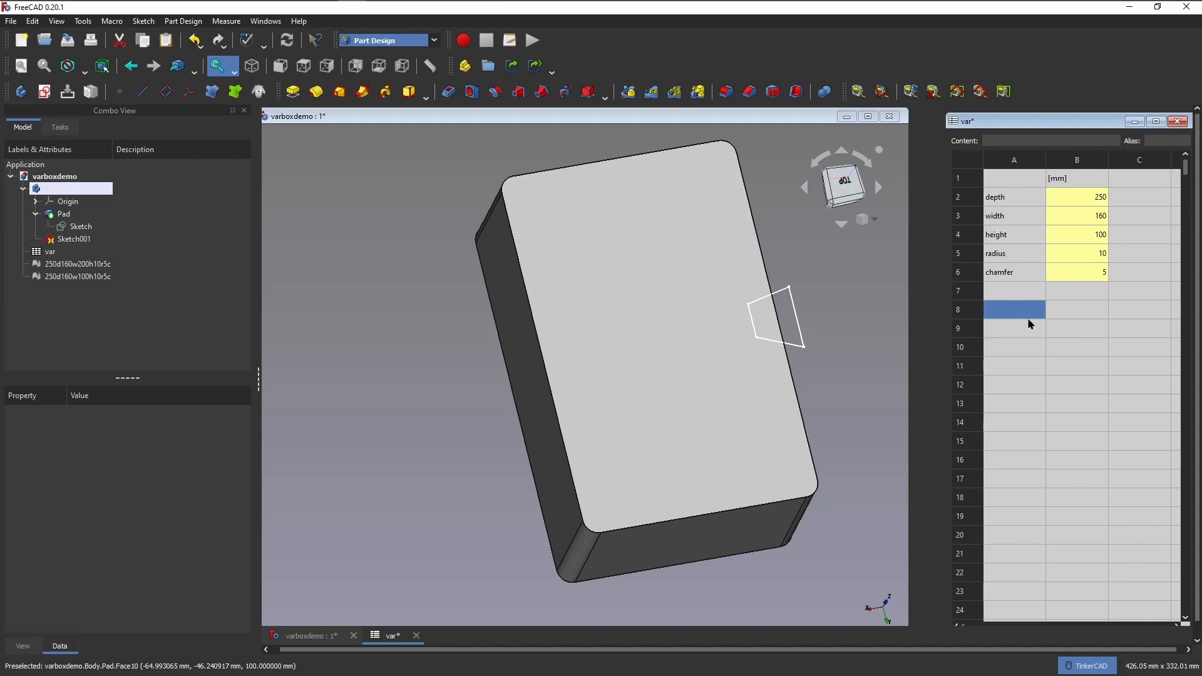
{"action": "type", "text": "C"}
{"action": "type", "text": "orrugation Fea"}
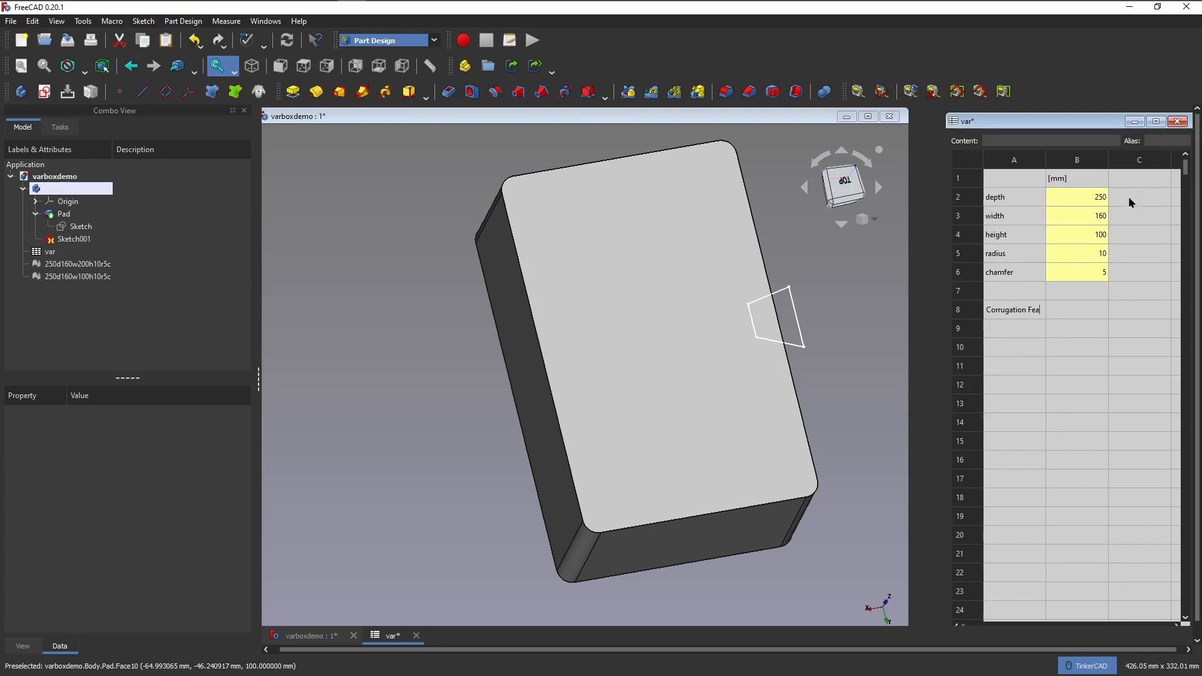
{"action": "type", "text": "tures"}
{"action": "key", "text": "Return"}
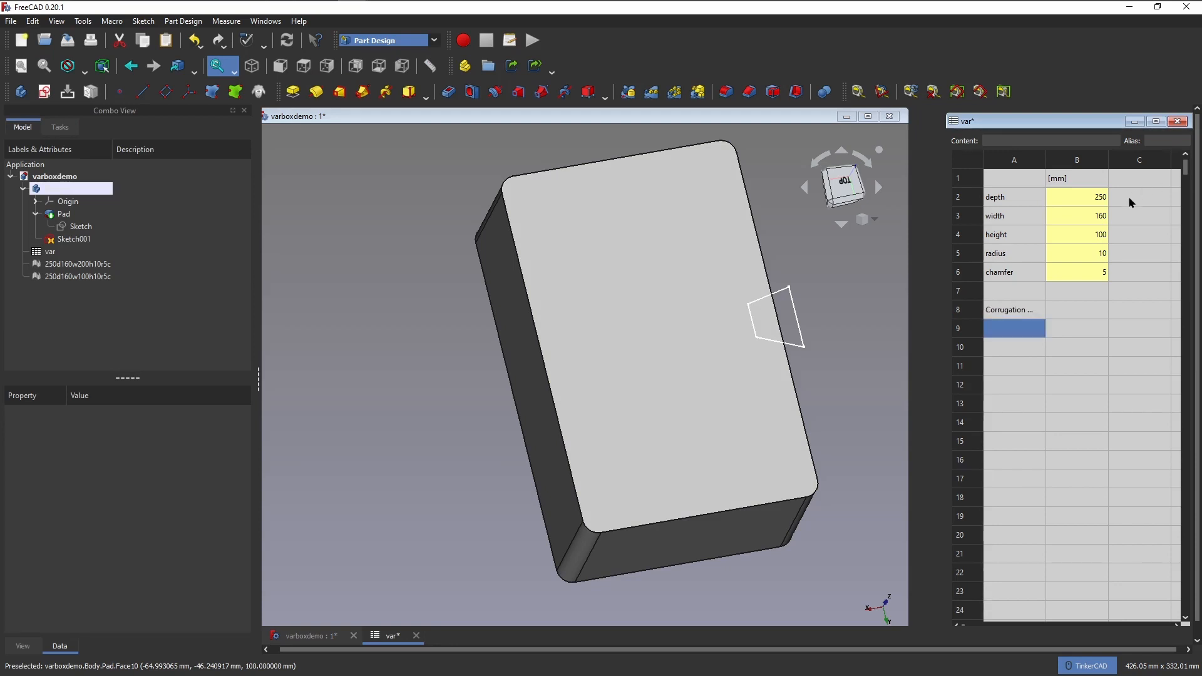
{"action": "left_click_drag", "start_coordinate": [1007, 310], "coordinate": [1049, 311]}
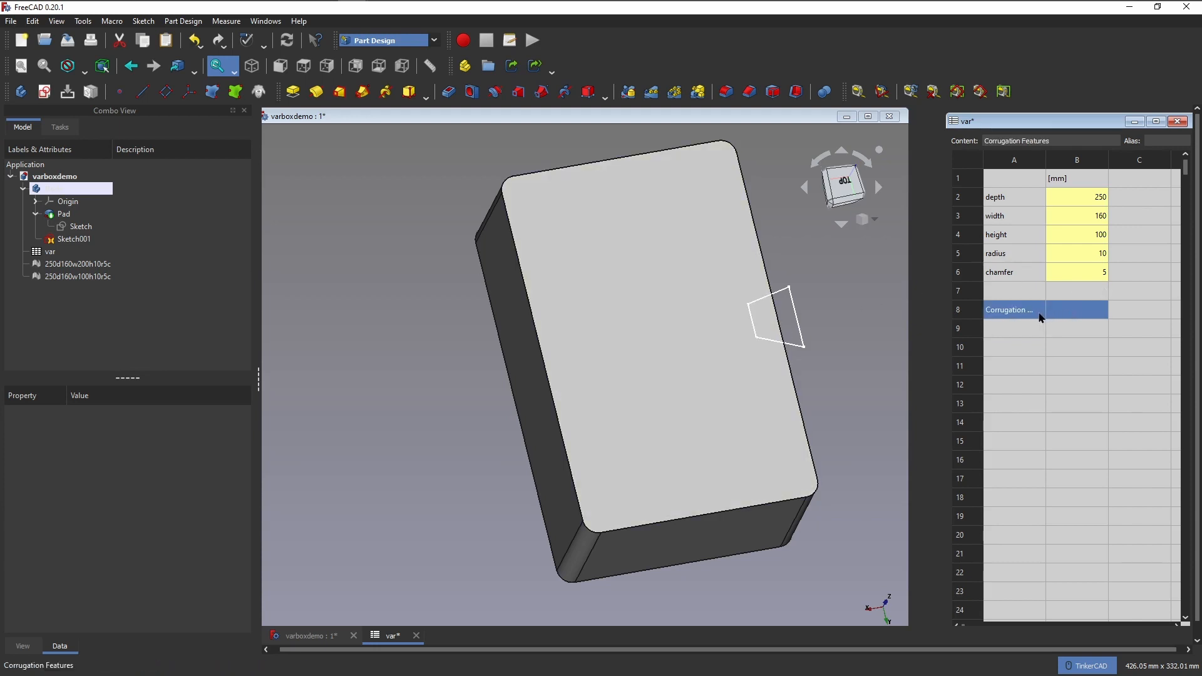
{"action": "right_click", "coordinate": [1040, 313]}
{"action": "left_click", "coordinate": [1060, 386]}
Label cells A9 and A10 as c_V_bottom and c_V_top under the corrugation heading
{"action": "left_click", "coordinate": [1019, 333]}
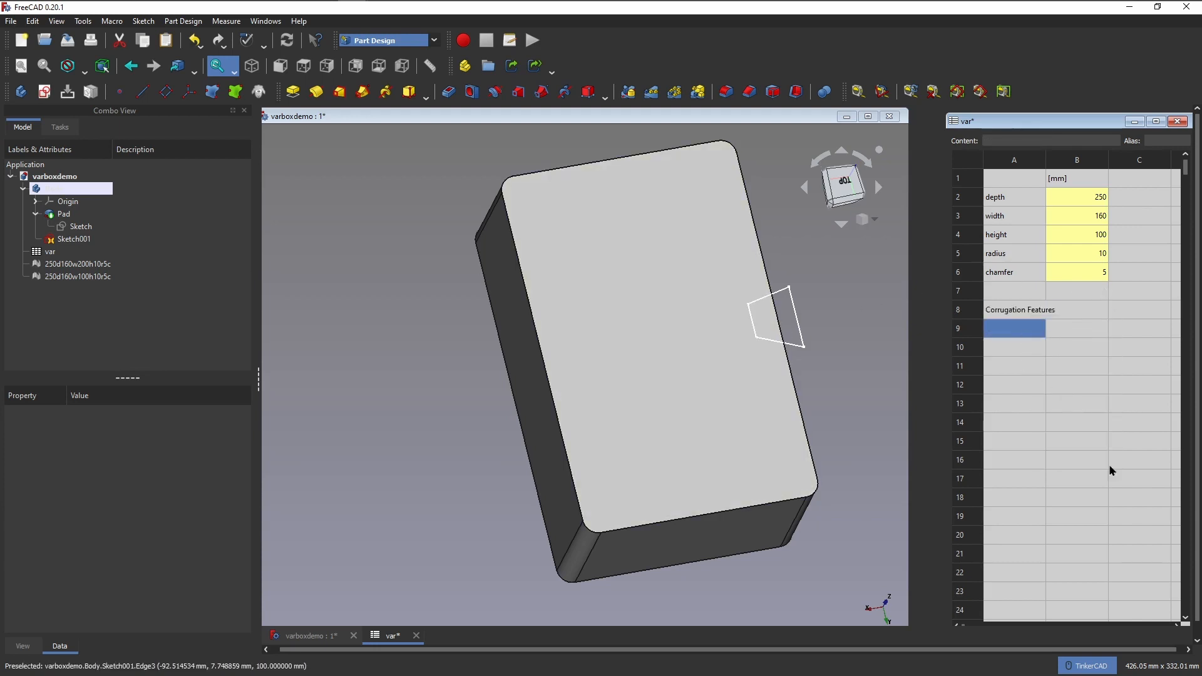
{"action": "type", "text": "c"}
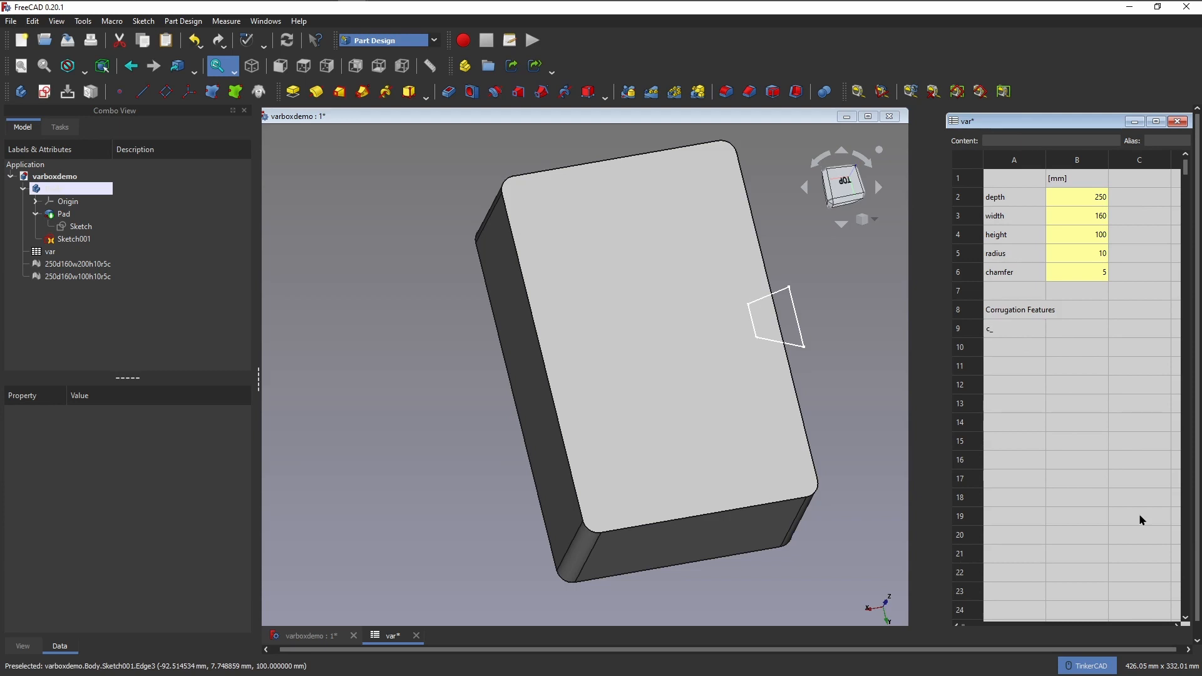
{"action": "type", "text": "_V_bottom_s"}
{"action": "key", "text": "BackSpace"}
{"action": "type", "text": "width"}
{"action": "key", "text": "BackSpace"}
{"action": "key", "text": "BackSpace"}
{"action": "key", "text": "BackSpace"}
{"action": "key", "text": "BackSpace"}
{"action": "key", "text": "BackSpace"}
{"action": "key", "text": "BackSpace"}
{"action": "key", "text": "Return"}
{"action": "type", "text": "c_V_top"}
Enter 6 for c_V_bottom in cell B9 and 10 for c_V_top in cell B10
{"action": "key", "text": "Tab"}
{"action": "key", "text": "Up"}
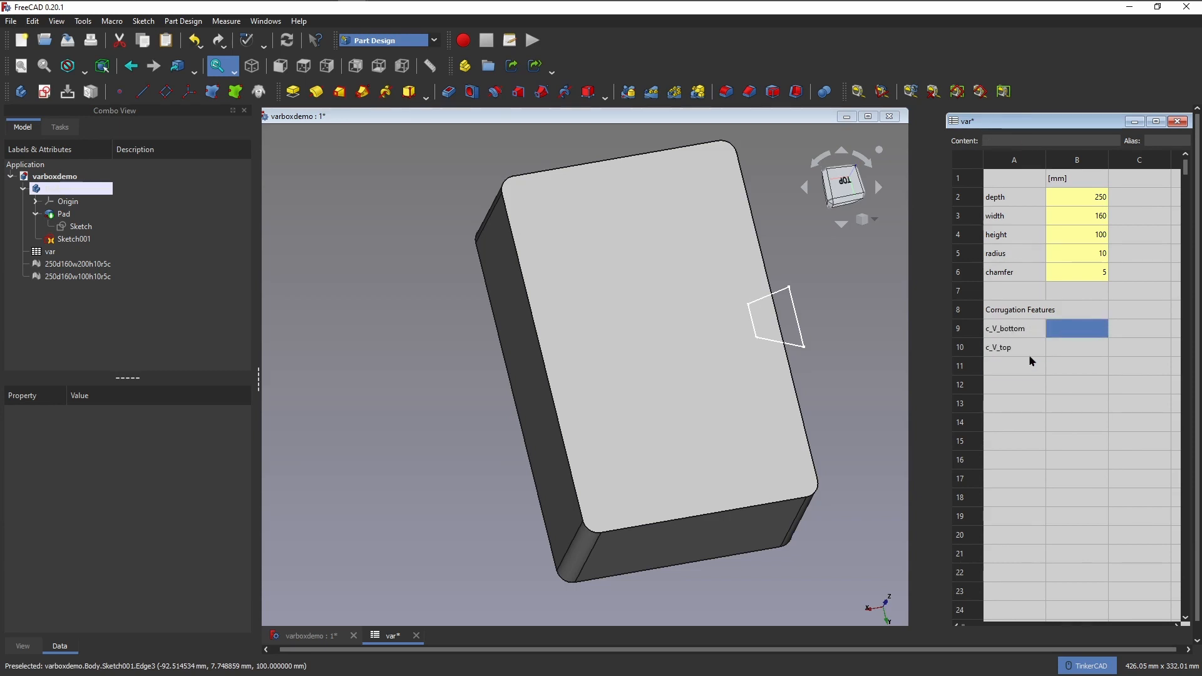
{"action": "type", "text": "6"}
{"action": "key", "text": "Return"}
{"action": "type", "text": "10"}
{"action": "key", "text": "Return"}
Widen the spreadsheet window and give cell B9 the alias c_V_bottom, copied from its label
{"action": "left_click", "coordinate": [1007, 328]}
{"action": "left_click_drag", "start_coordinate": [943, 275], "coordinate": [918, 268]}
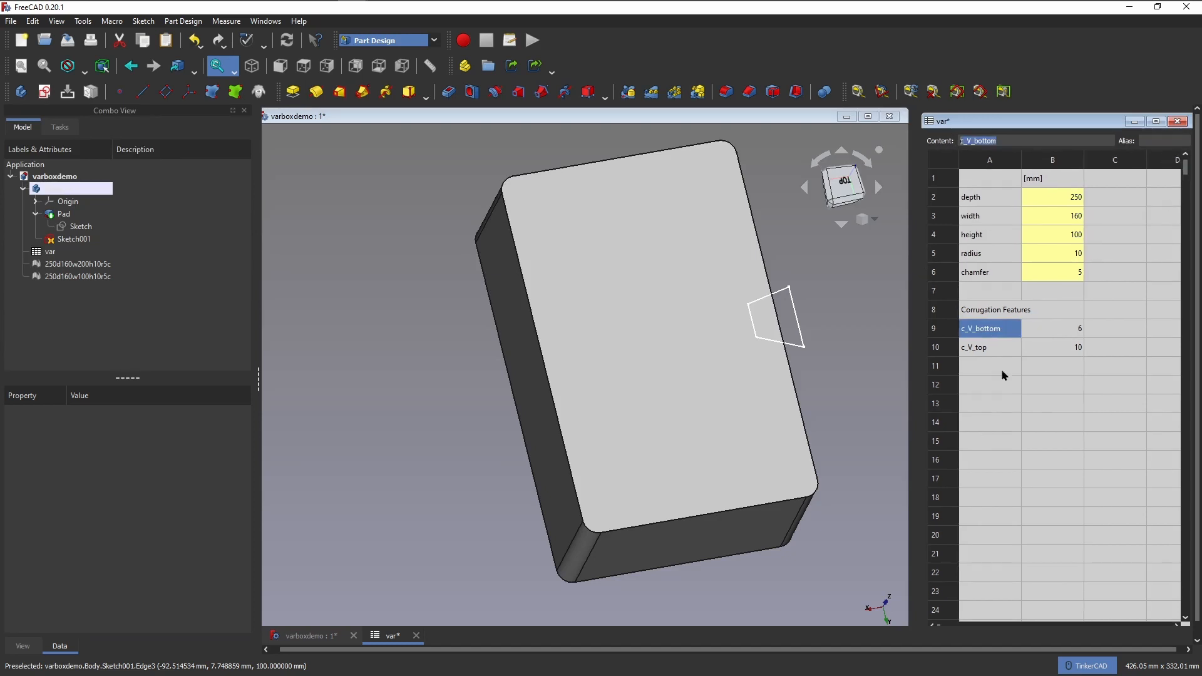
{"action": "left_click", "coordinate": [1032, 330]}
{"action": "left_click", "coordinate": [1142, 141]}
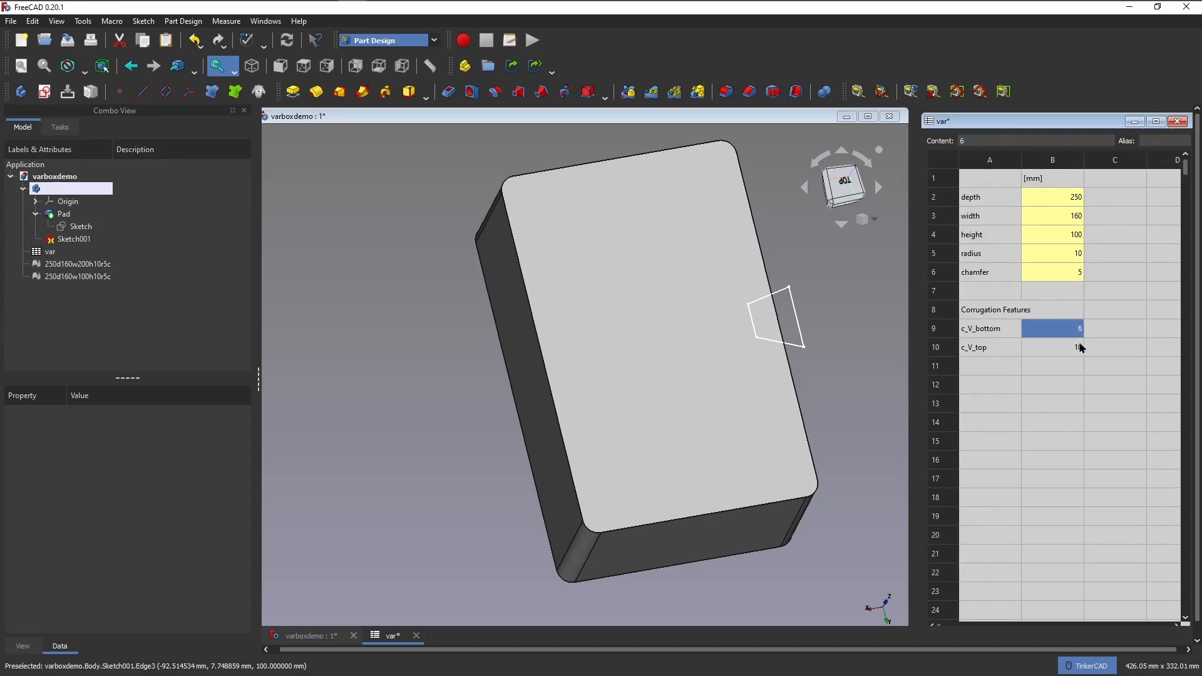
{"action": "key", "text": "ctrl+v"}
Give cell B10 the alias c_V_top, copied from its label
{"action": "left_click", "coordinate": [1082, 349]}
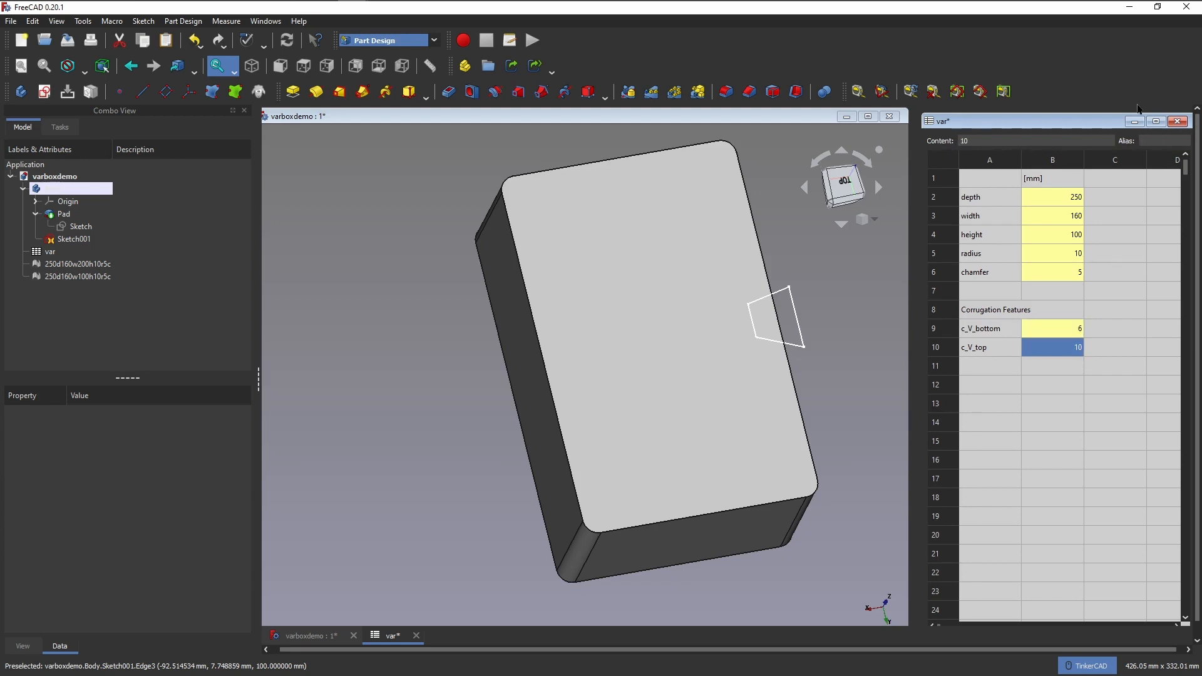
{"action": "left_click", "coordinate": [988, 354]}
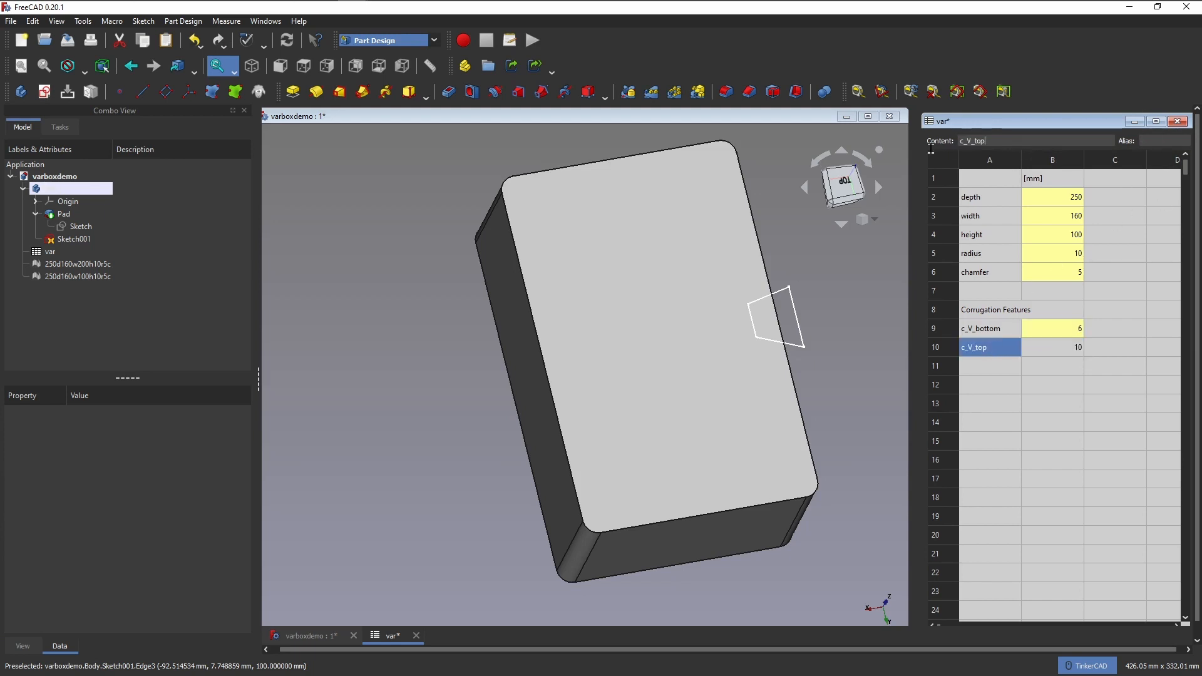
{"action": "left_click", "coordinate": [1062, 348]}
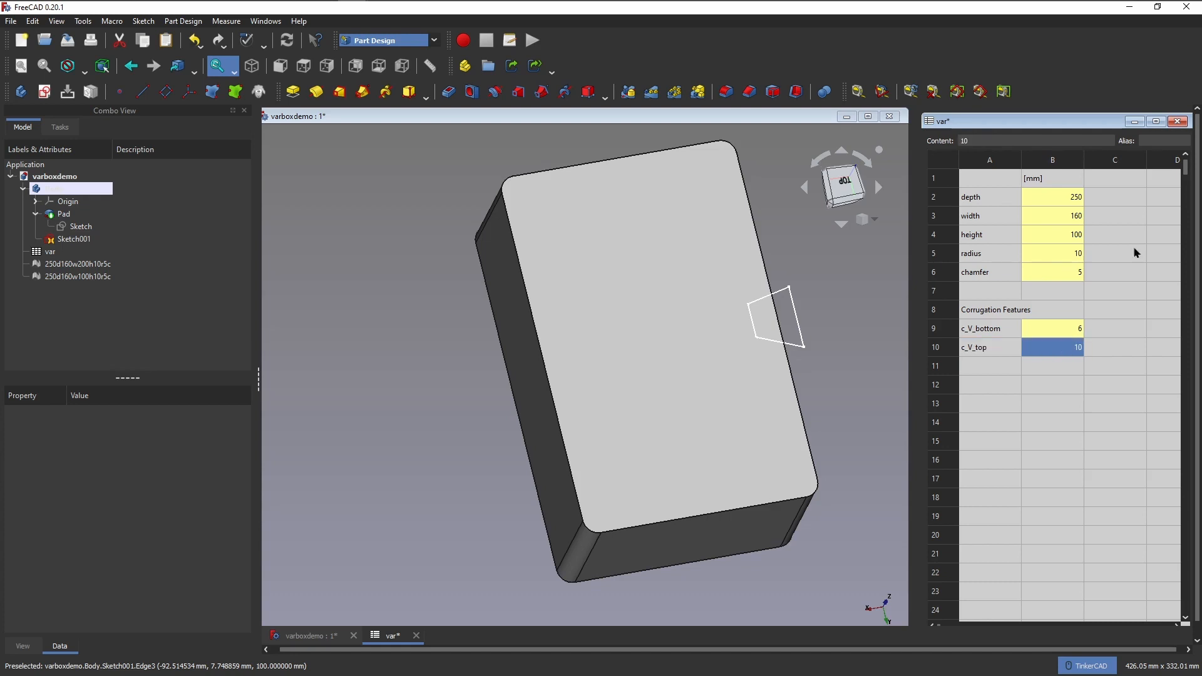
{"action": "key", "text": "ctrl+v"}
{"action": "key", "text": "Return"}
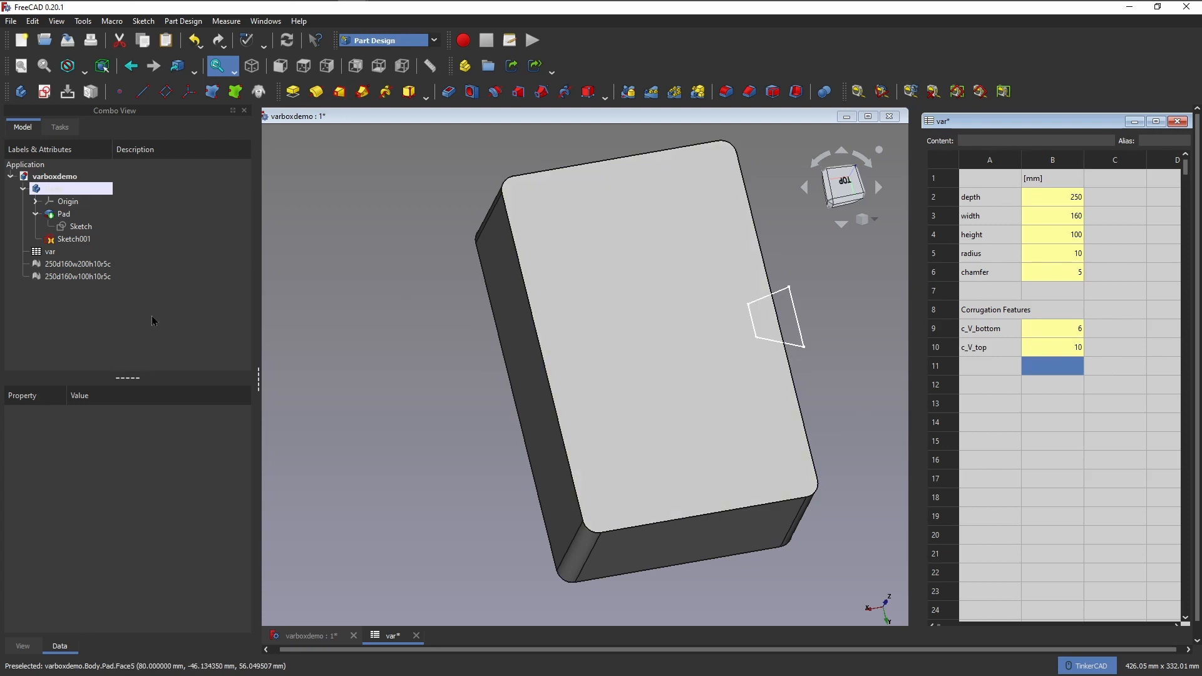
Open the corrugation sketch Sketch001 for editing
{"action": "left_click", "coordinate": [71, 239]}
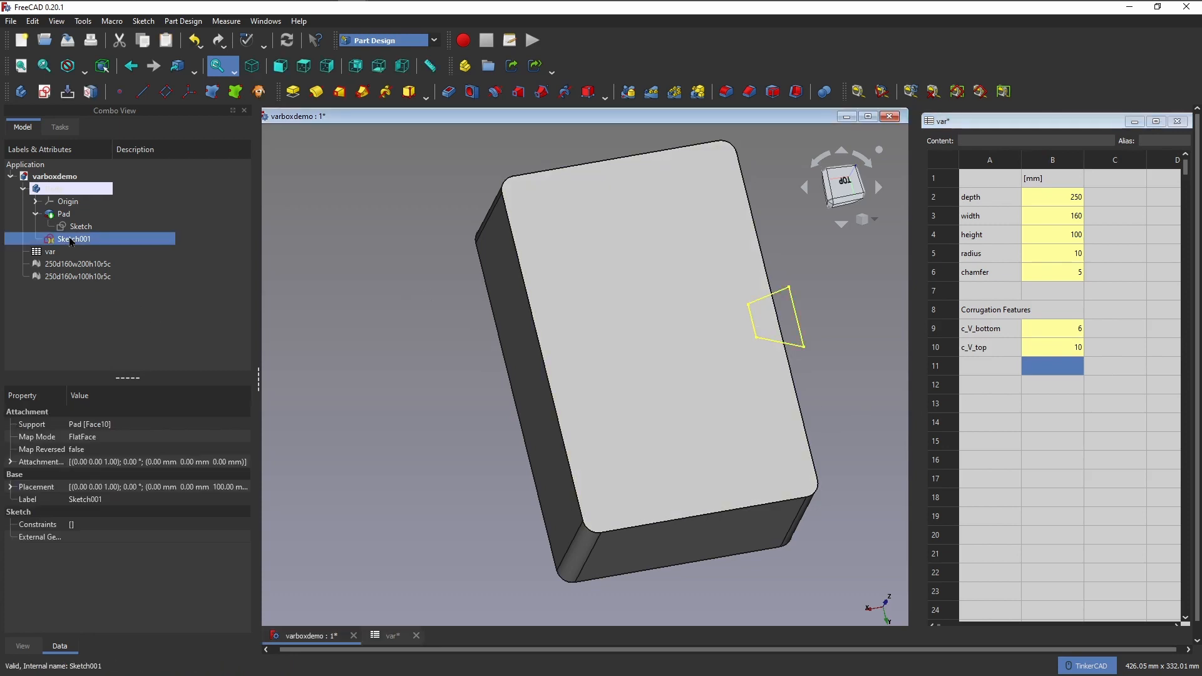
{"action": "right_click", "coordinate": [71, 242]}
{"action": "left_click", "coordinate": [94, 248]}
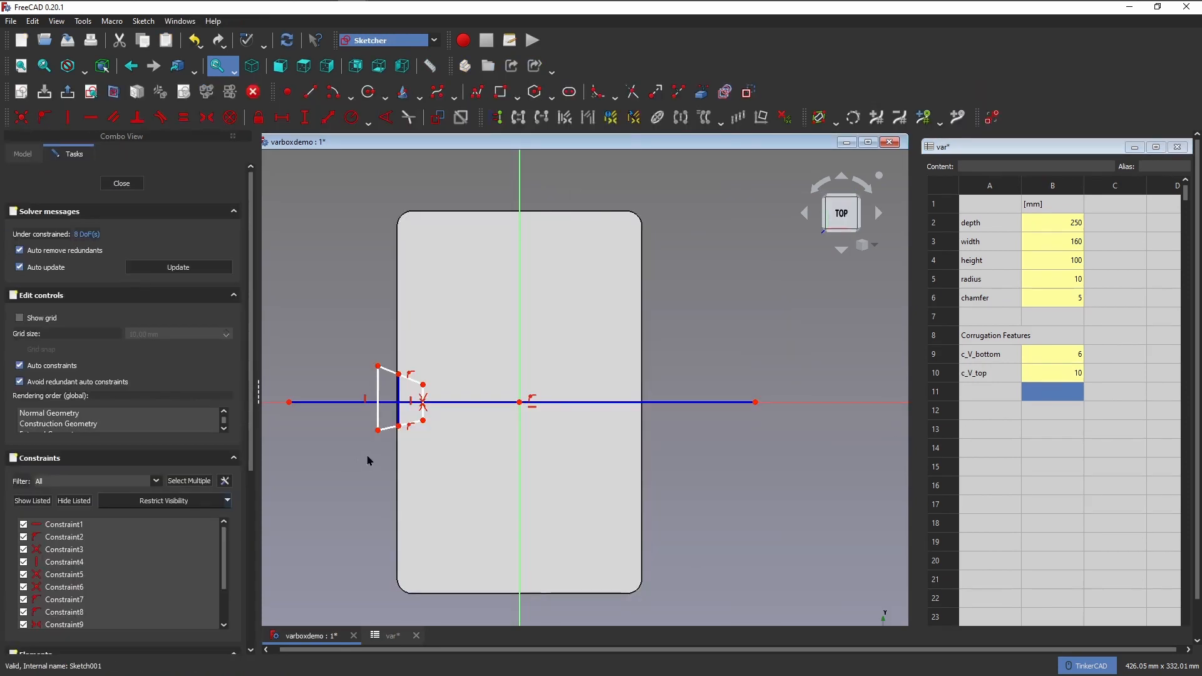
{"action": "scroll", "coordinate": [398, 450], "scroll_direction": "up", "scroll_amount": 2}
{"action": "scroll", "coordinate": [397, 451], "scroll_direction": "down", "scroll_amount": 1}
{"action": "scroll", "coordinate": [396, 450], "scroll_direction": "up", "scroll_amount": 1}
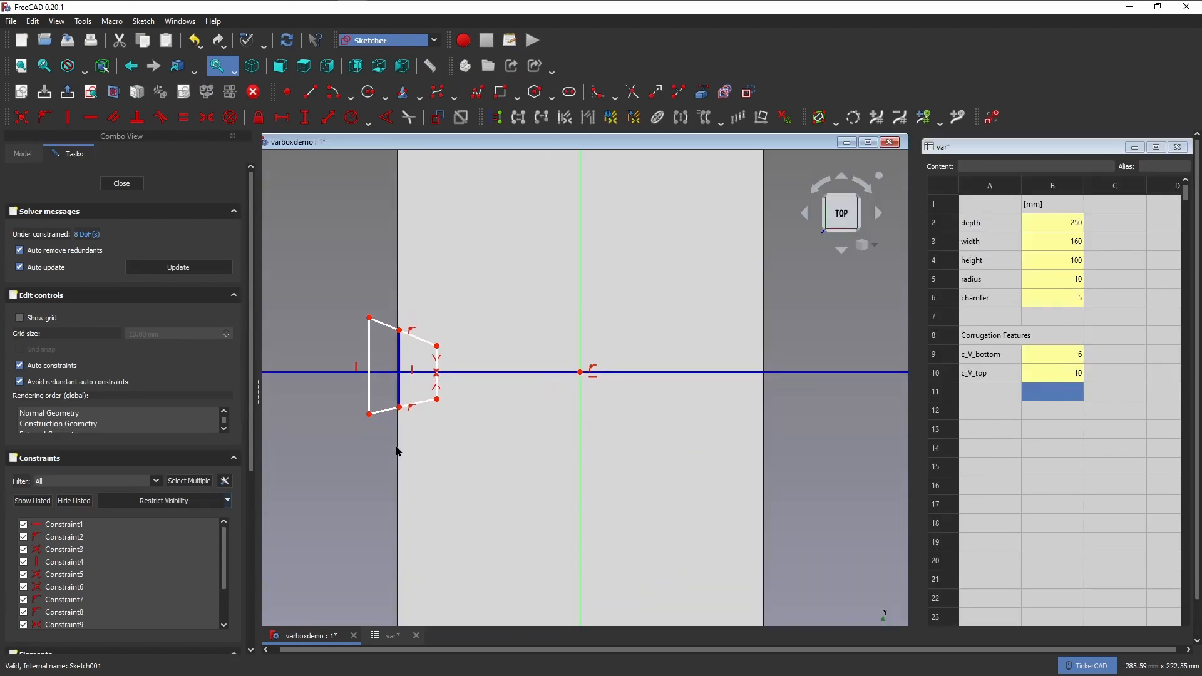
Make the two endpoints of the trapezoid's vertical construction line symmetric about the horizontal construction line
{"action": "left_click", "coordinate": [319, 99]}
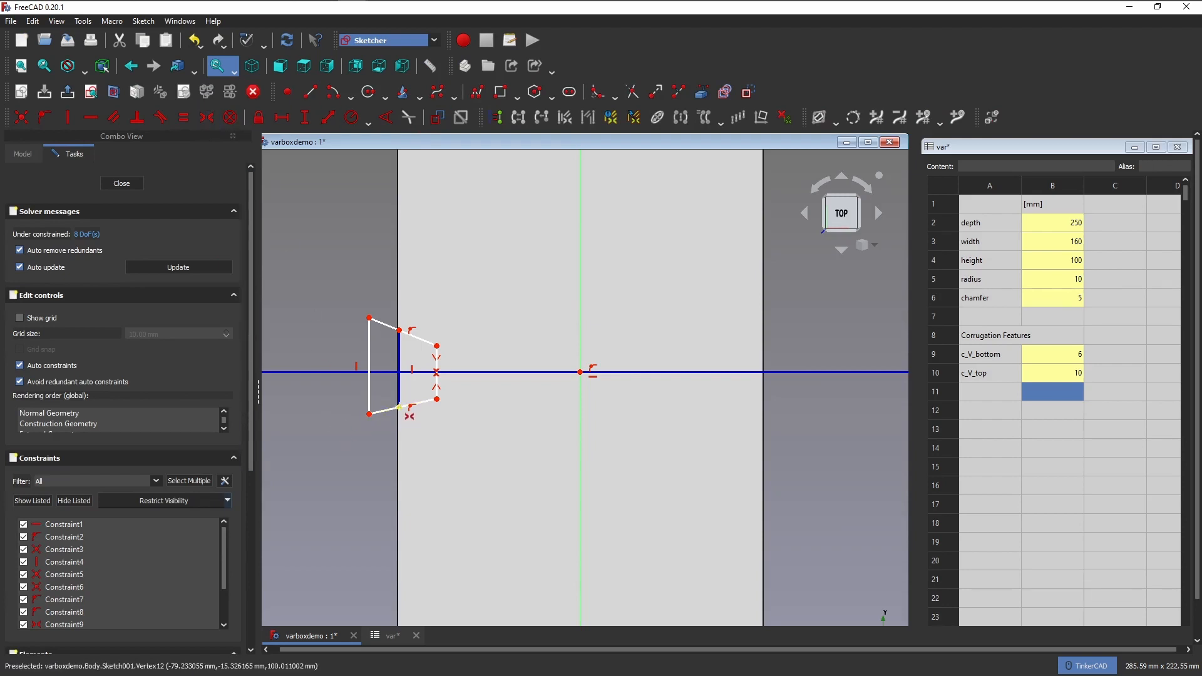
{"action": "left_click", "coordinate": [398, 407]}
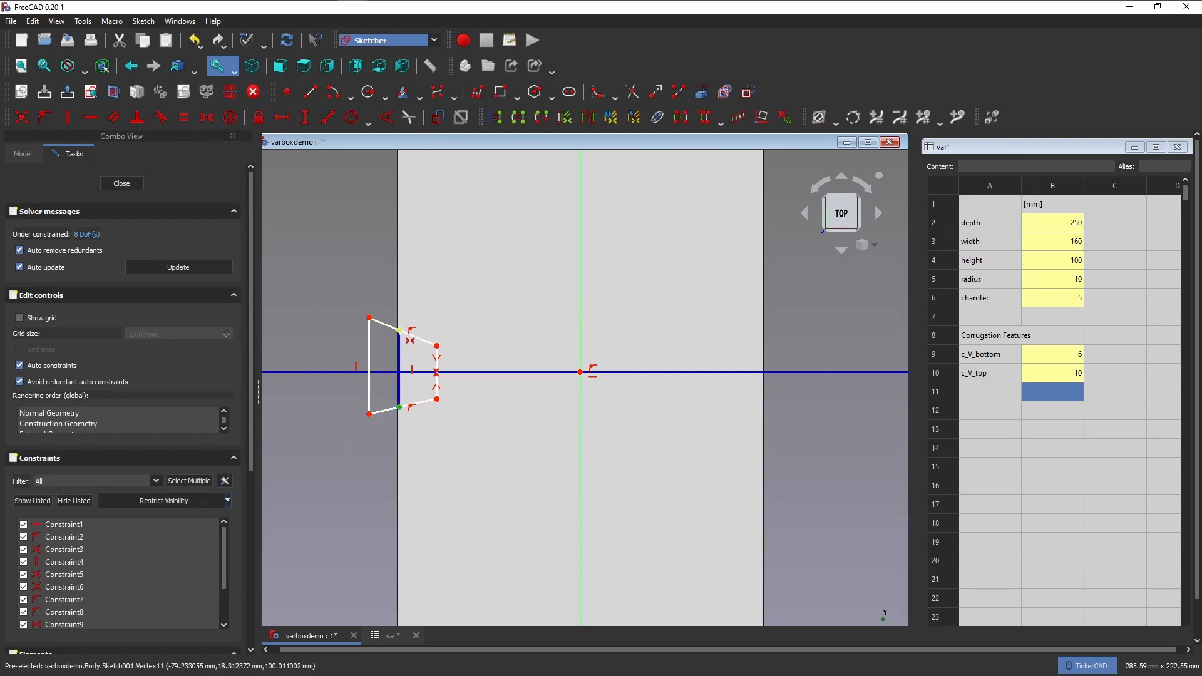
{"action": "left_click", "coordinate": [398, 330]}
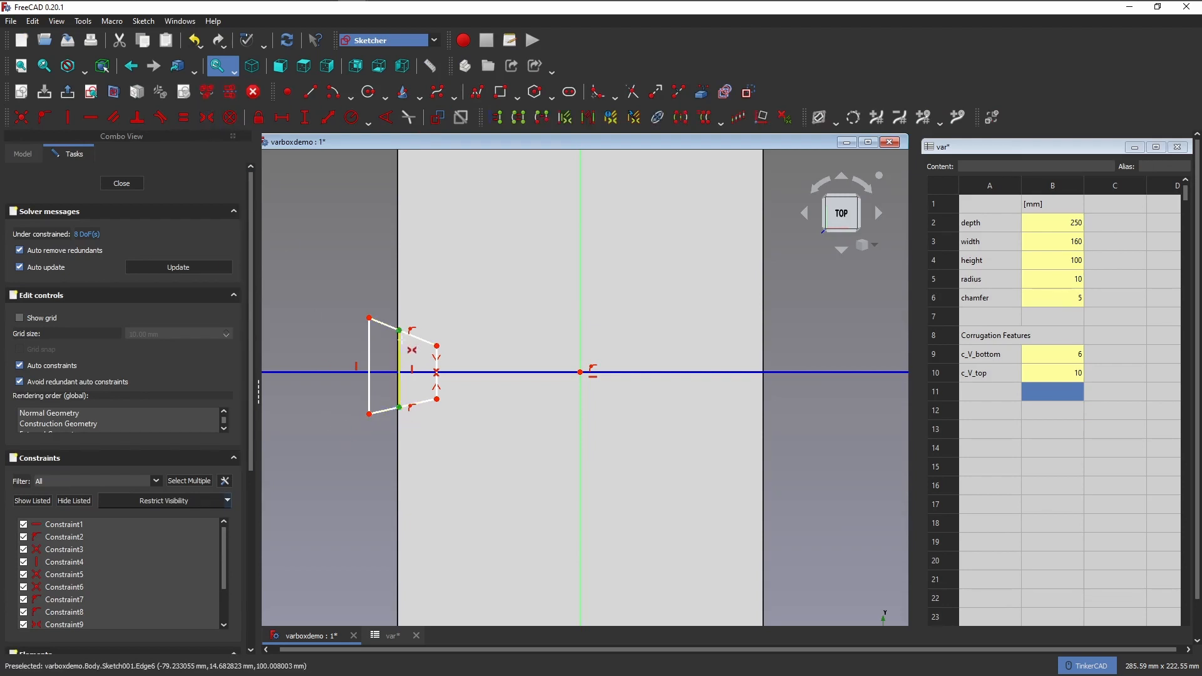
{"action": "left_click", "coordinate": [403, 372]}
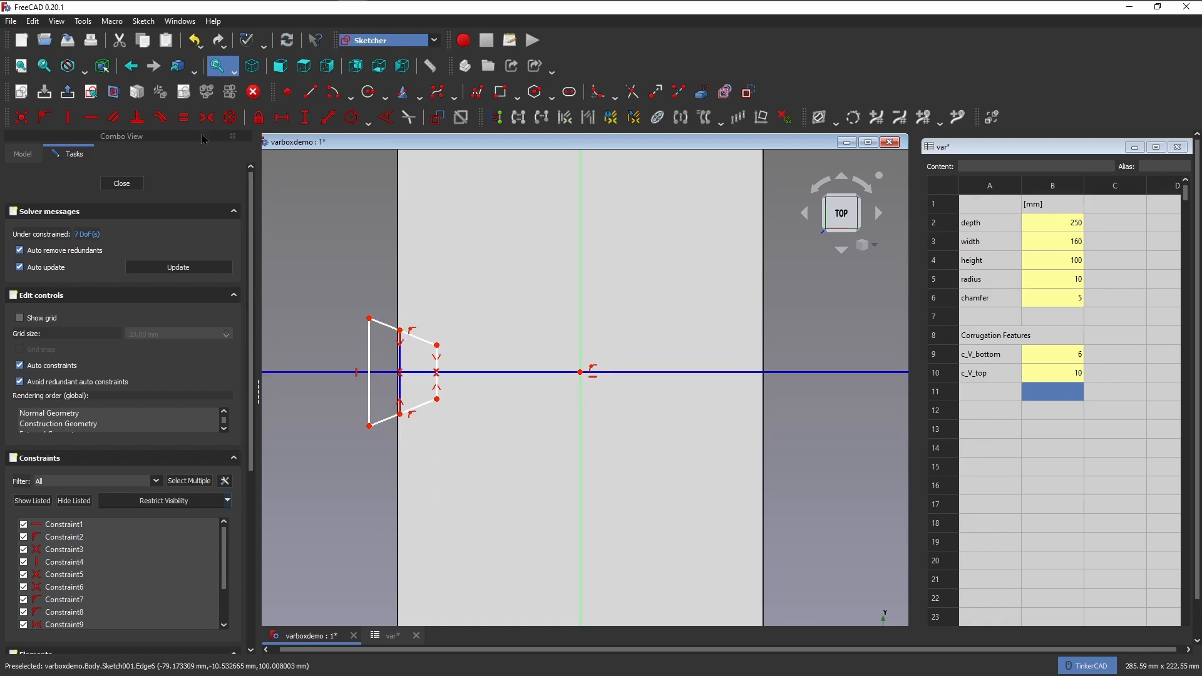
Set the horizontal distance between the trapezoid's outer lower corner and the vertical construction line to 2 mm, placing the dimension below the profile
{"action": "left_click", "coordinate": [283, 117]}
{"action": "left_click", "coordinate": [368, 427]}
{"action": "left_click", "coordinate": [399, 414]}
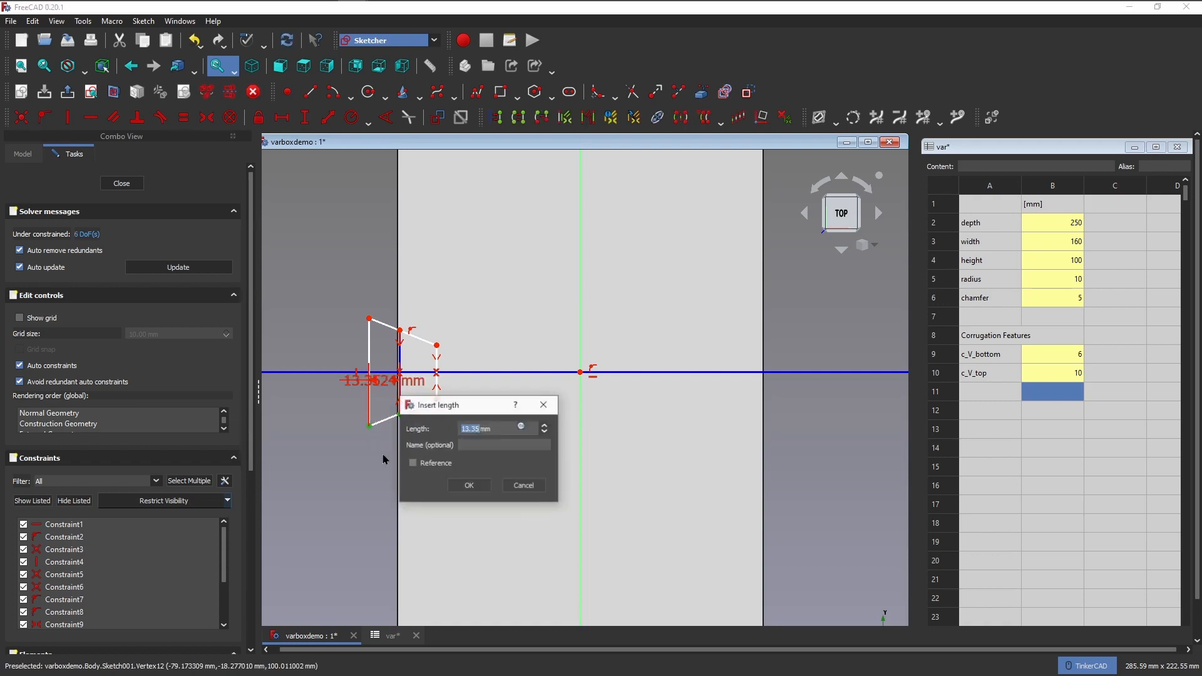
{"action": "type", "text": "2"}
{"action": "left_click", "coordinate": [465, 484]}
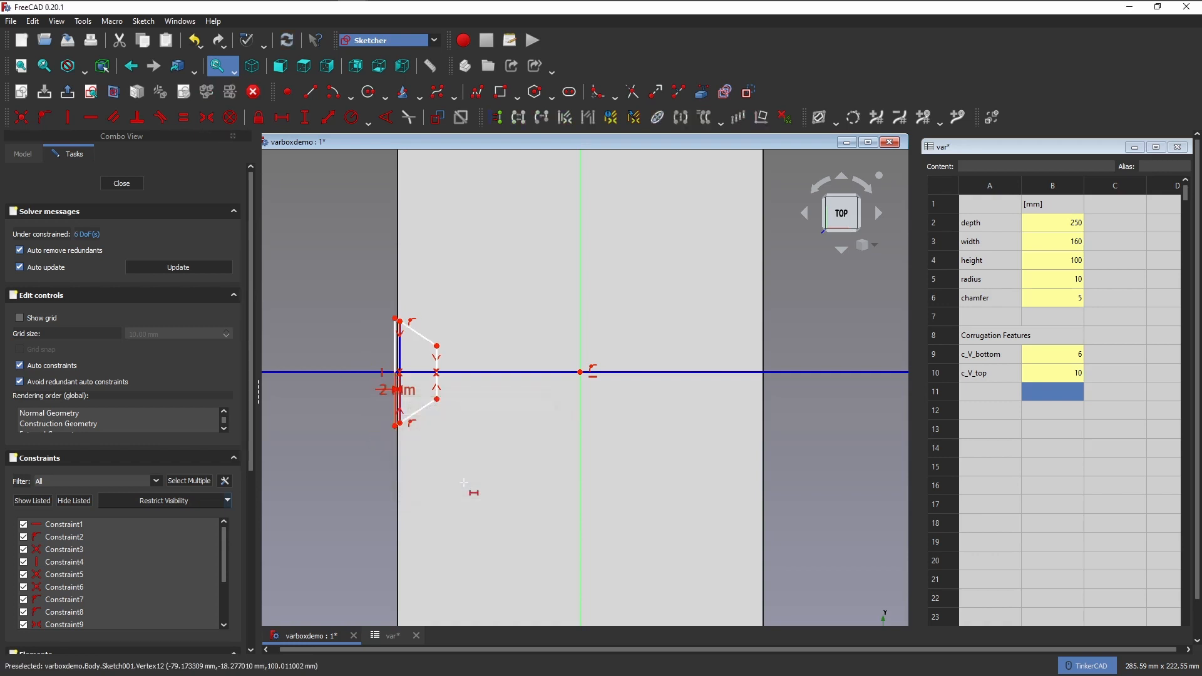
{"action": "scroll", "coordinate": [361, 401], "scroll_direction": "up", "scroll_amount": 3}
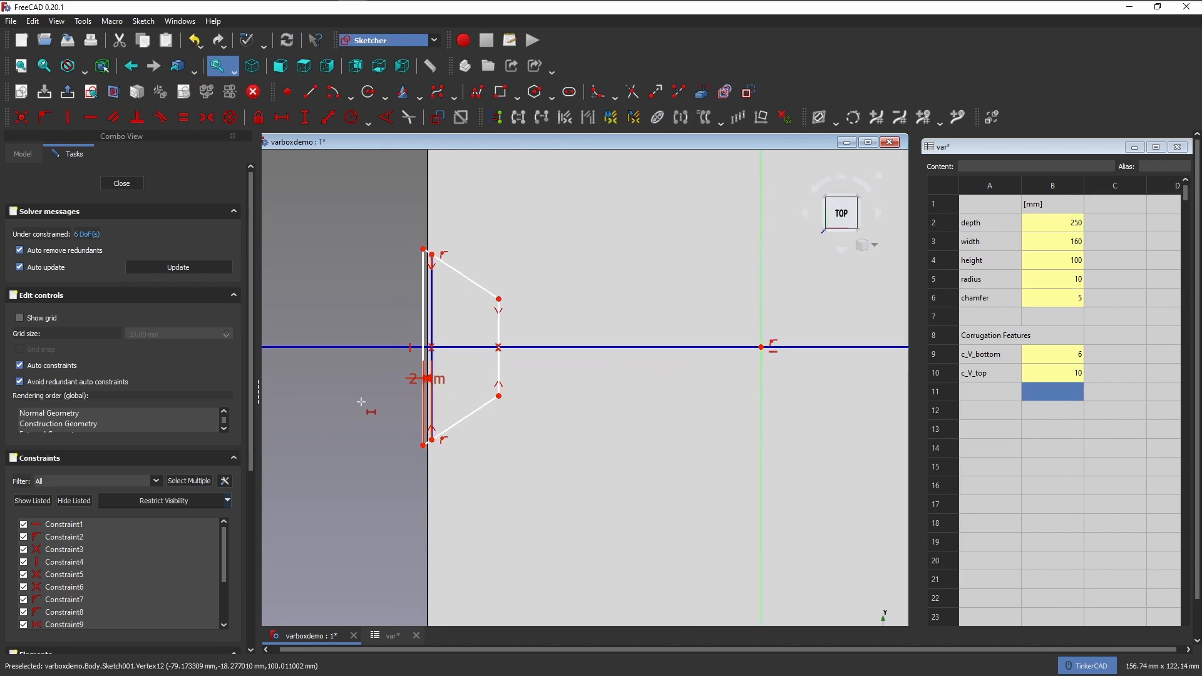
{"action": "left_click_drag", "start_coordinate": [425, 381], "coordinate": [392, 537]}
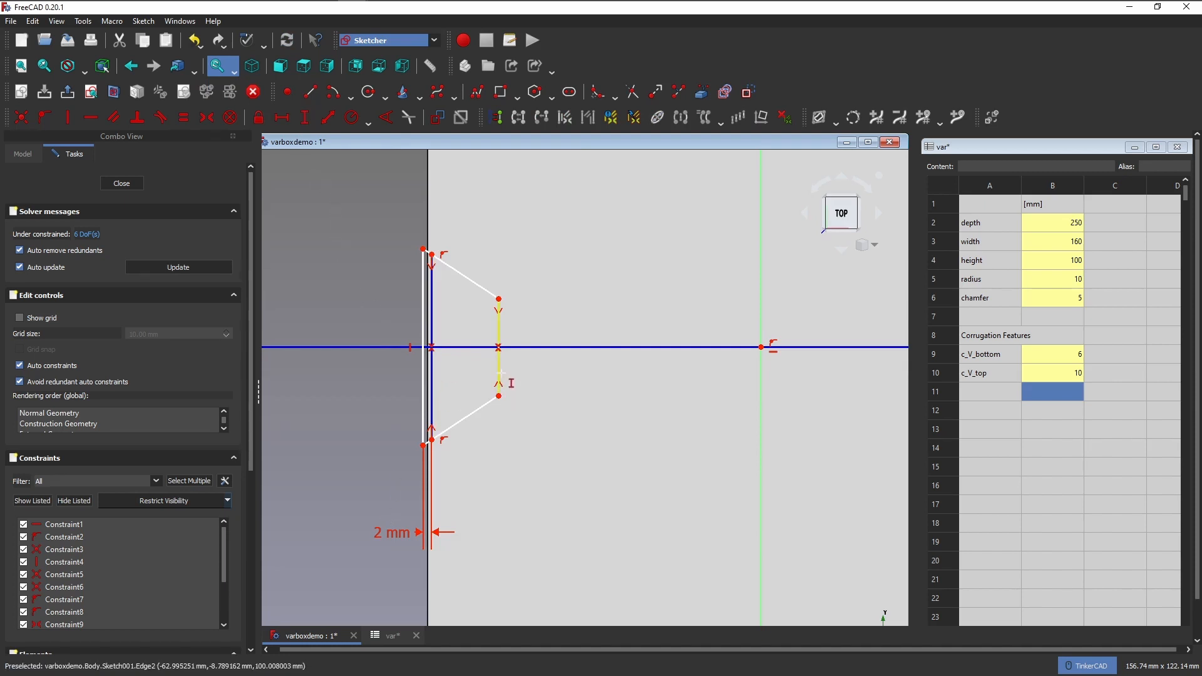
Constrain the vertical length of the trapezoid's short inner edge with the formula <<var>>.c_V_bottom
{"action": "left_click", "coordinate": [500, 373]}
{"action": "key", "text": "i"}
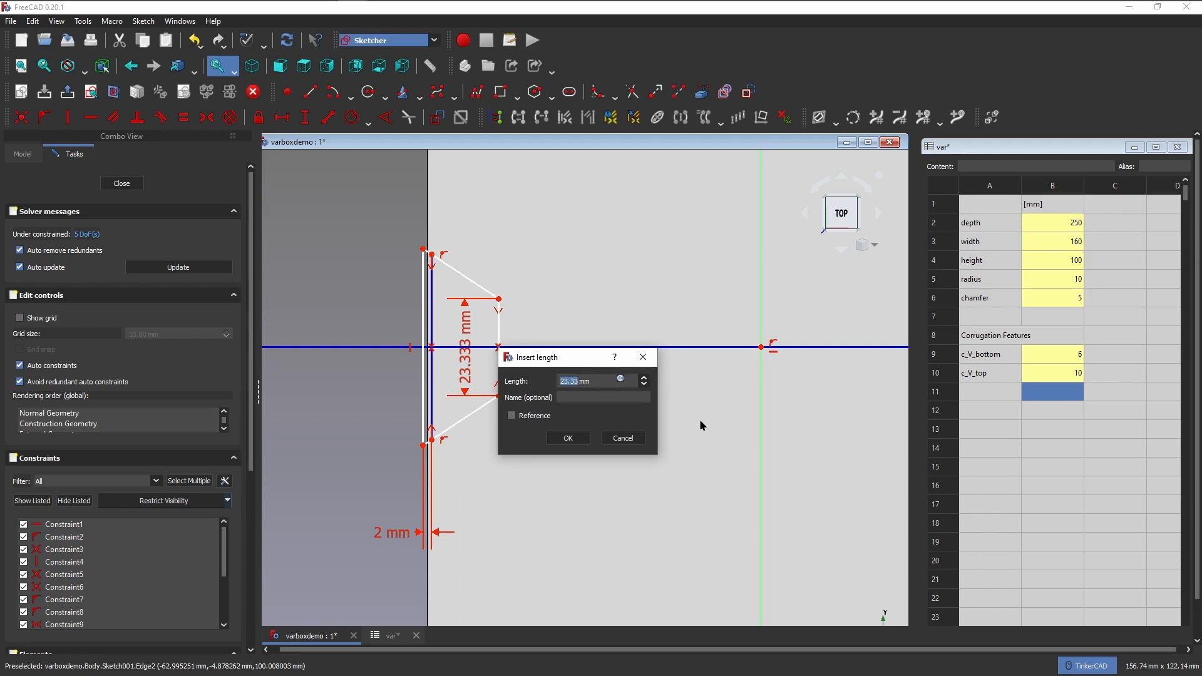
{"action": "left_click", "coordinate": [621, 378]}
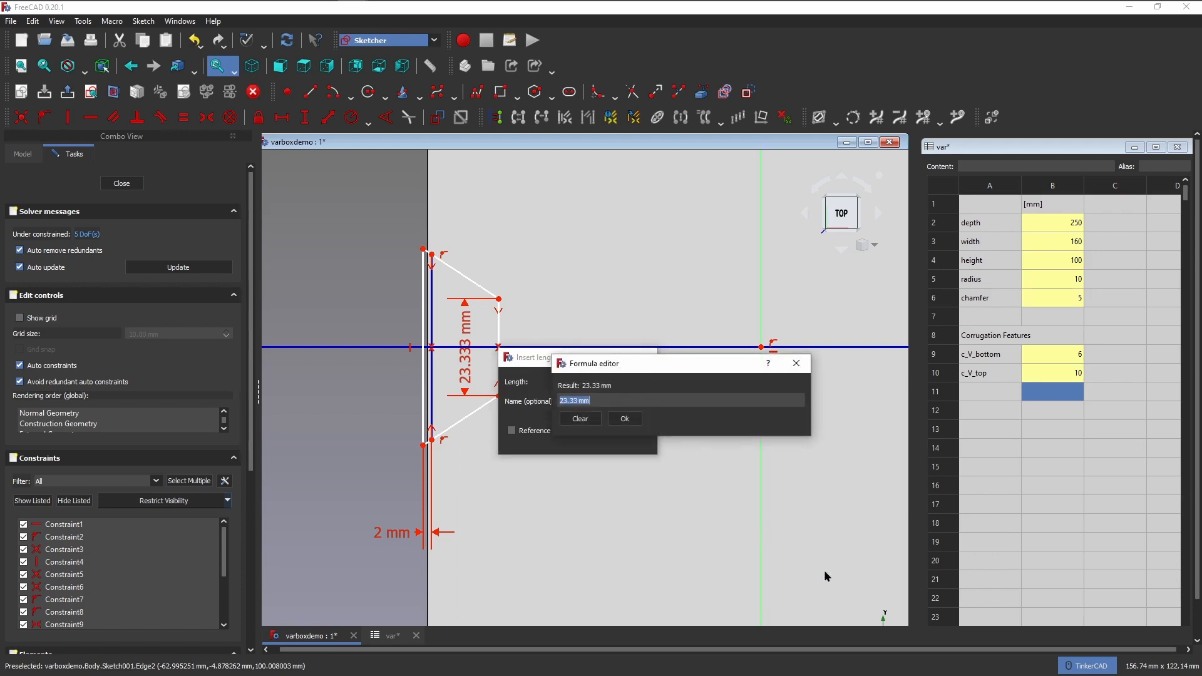
{"action": "type", "text": "var"}
{"action": "key", "text": "Down"}
{"action": "key", "text": "Down"}
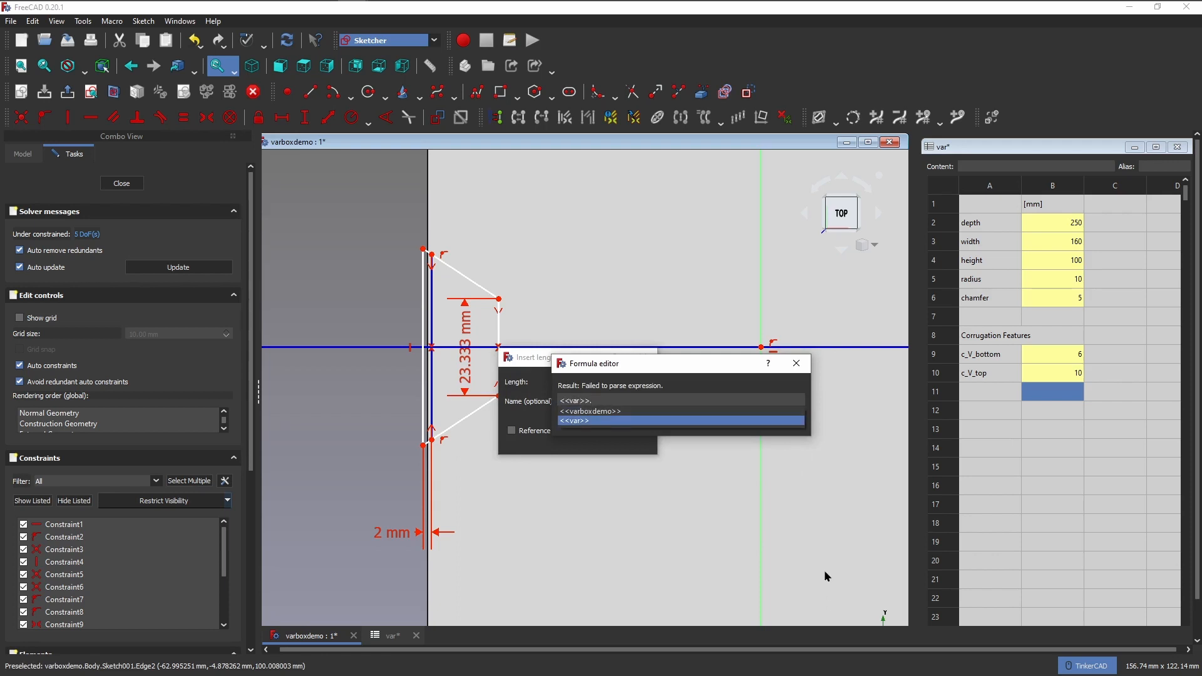
{"action": "type", "text": "c_V_"}
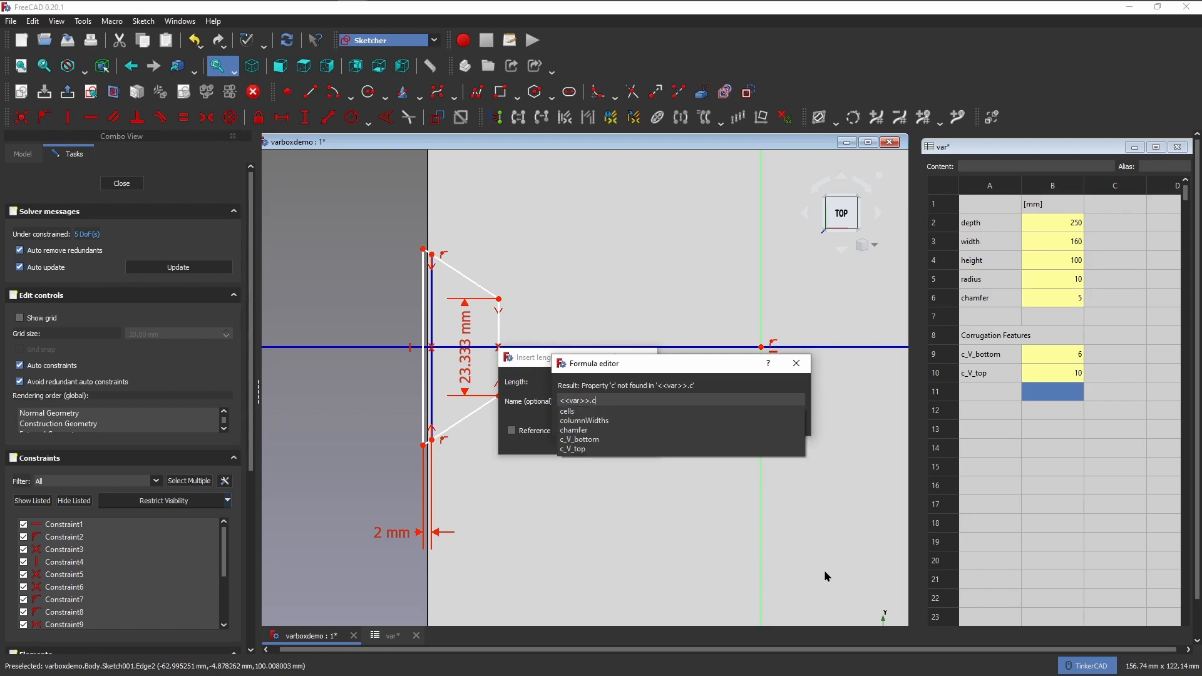
{"action": "key", "text": "Down"}
{"action": "key", "text": "Return"}
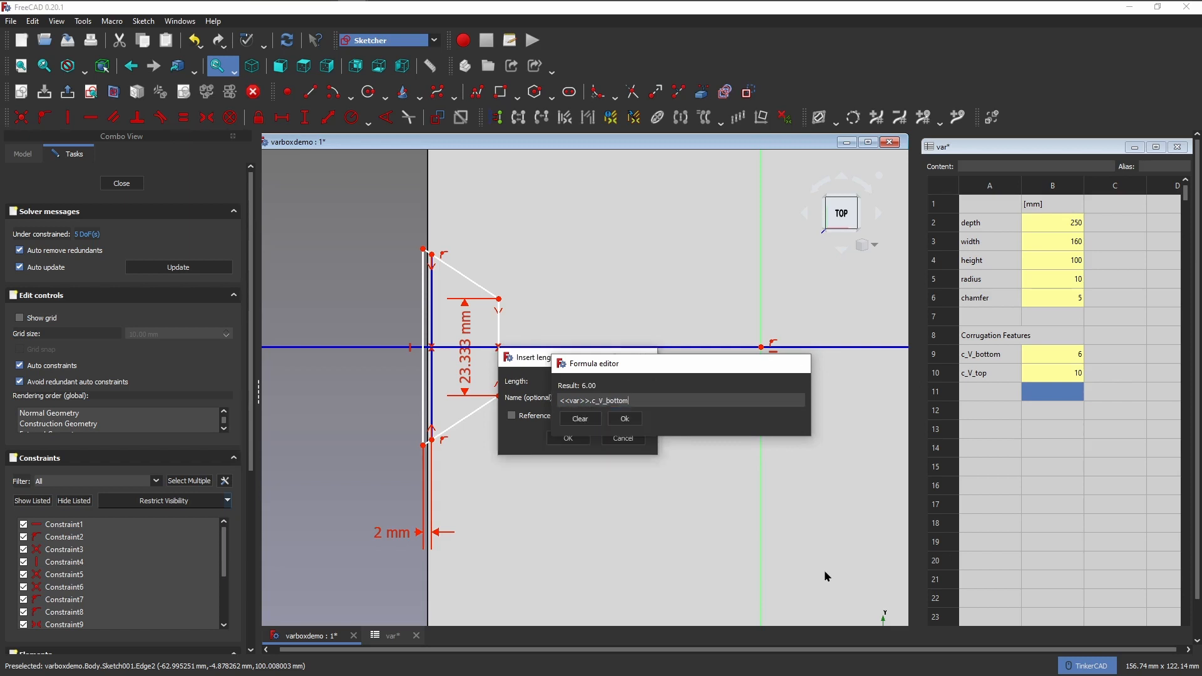
{"action": "key", "text": "Return"}
{"action": "key", "text": "Return"}
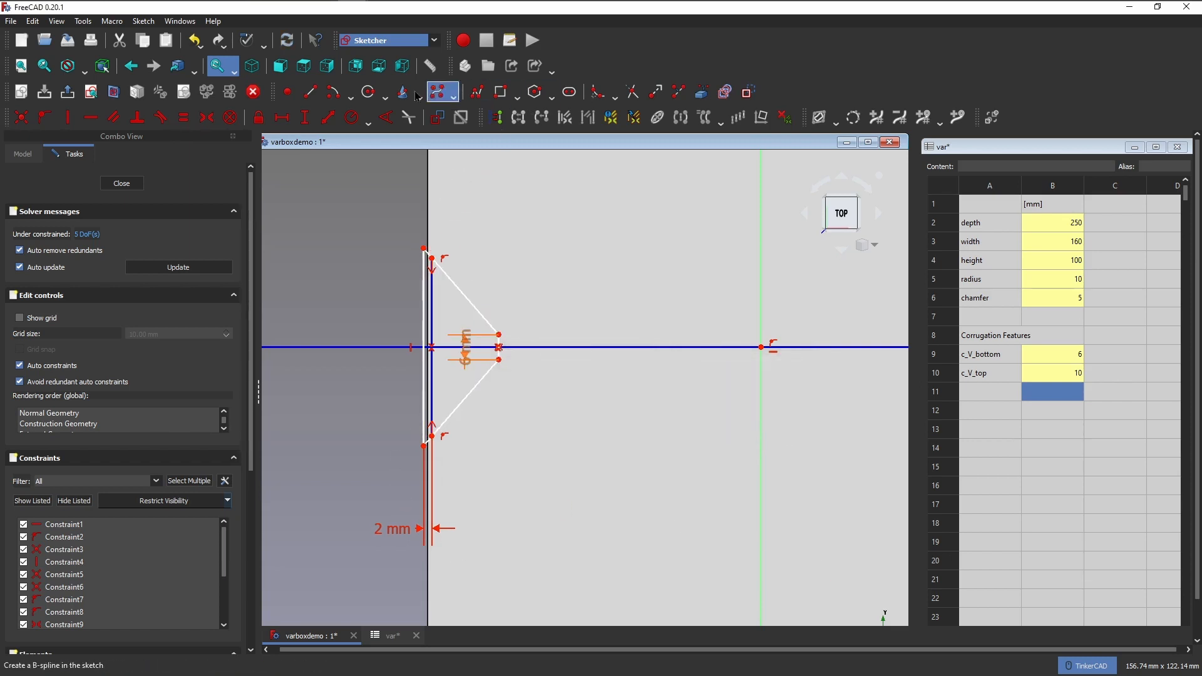
Constrain the length of the vertical construction line with the formula <<var>>.c_V_top
{"action": "left_click", "coordinate": [433, 297]}
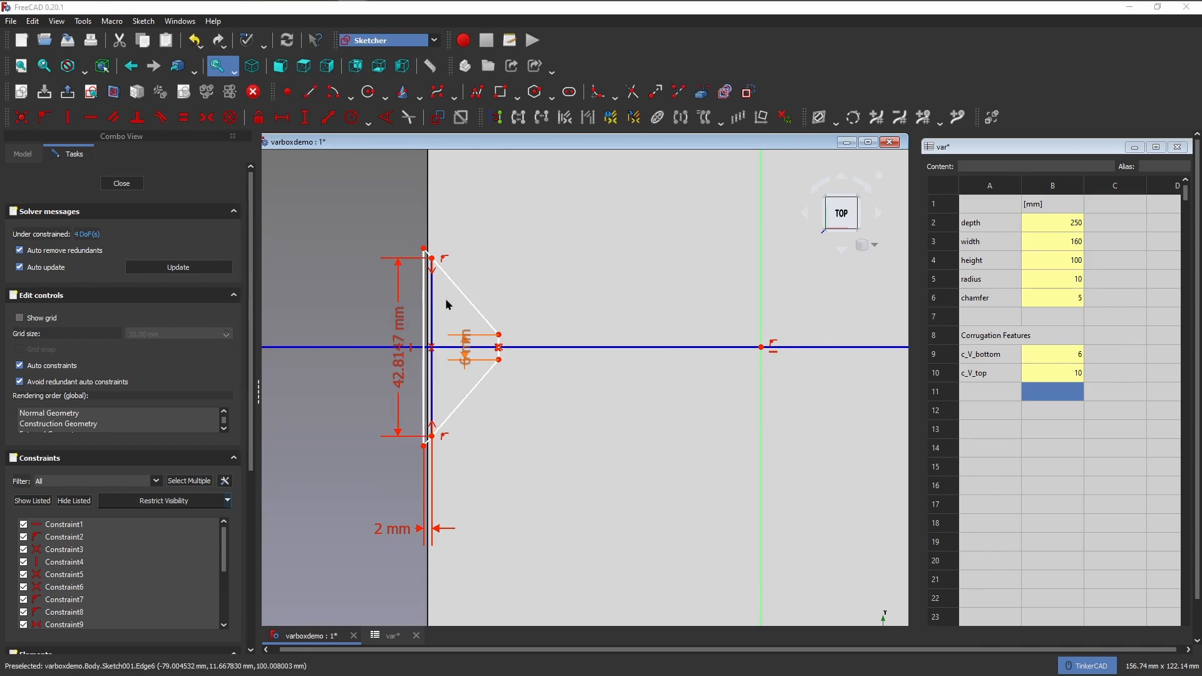
{"action": "left_click", "coordinate": [555, 311]}
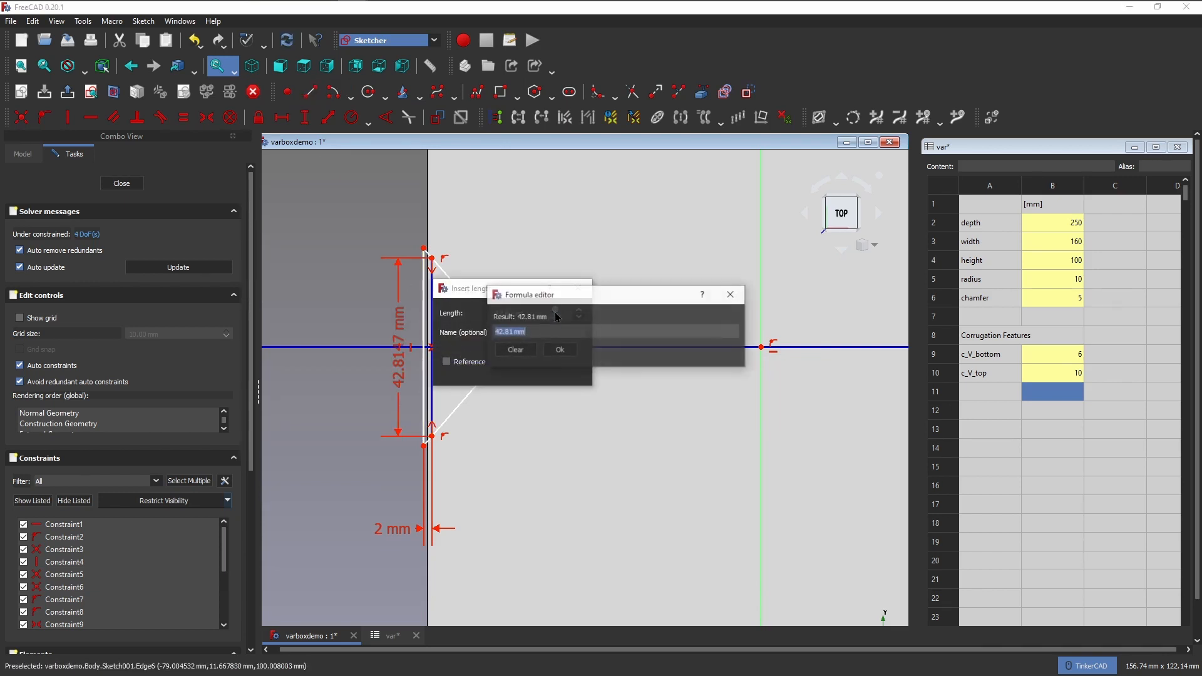
{"action": "type", "text": "<<var>>."}
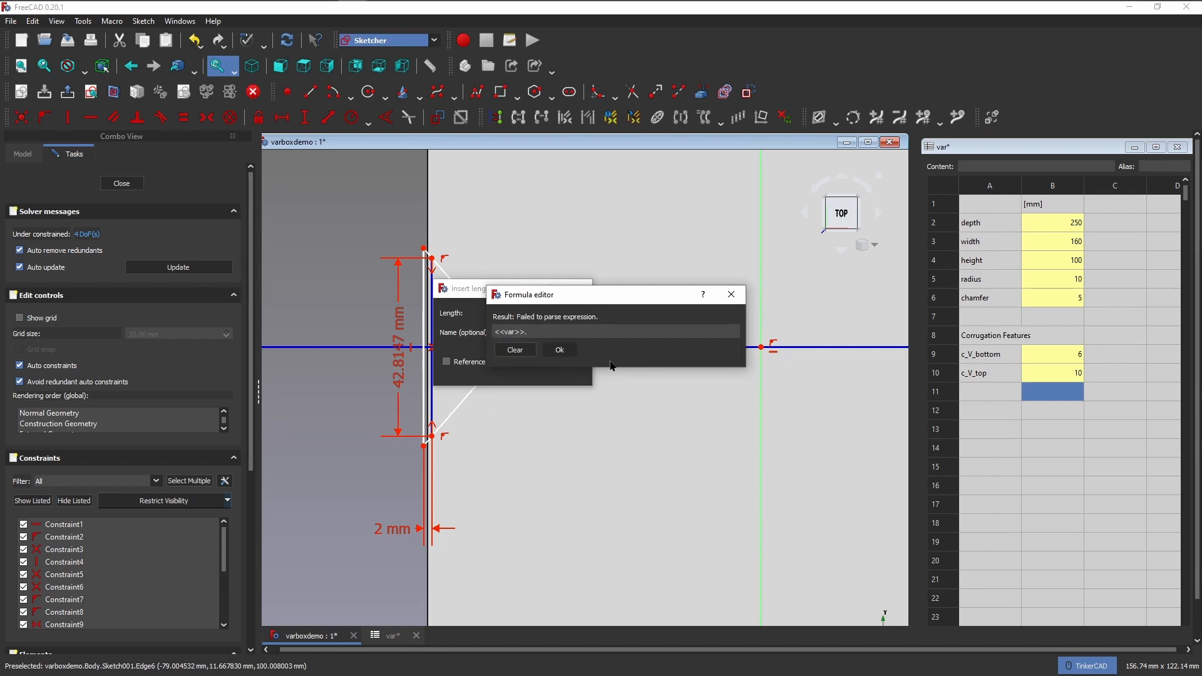
{"action": "type", "text": "c_v"}
{"action": "key", "text": "Down"}
{"action": "key", "text": "Down"}
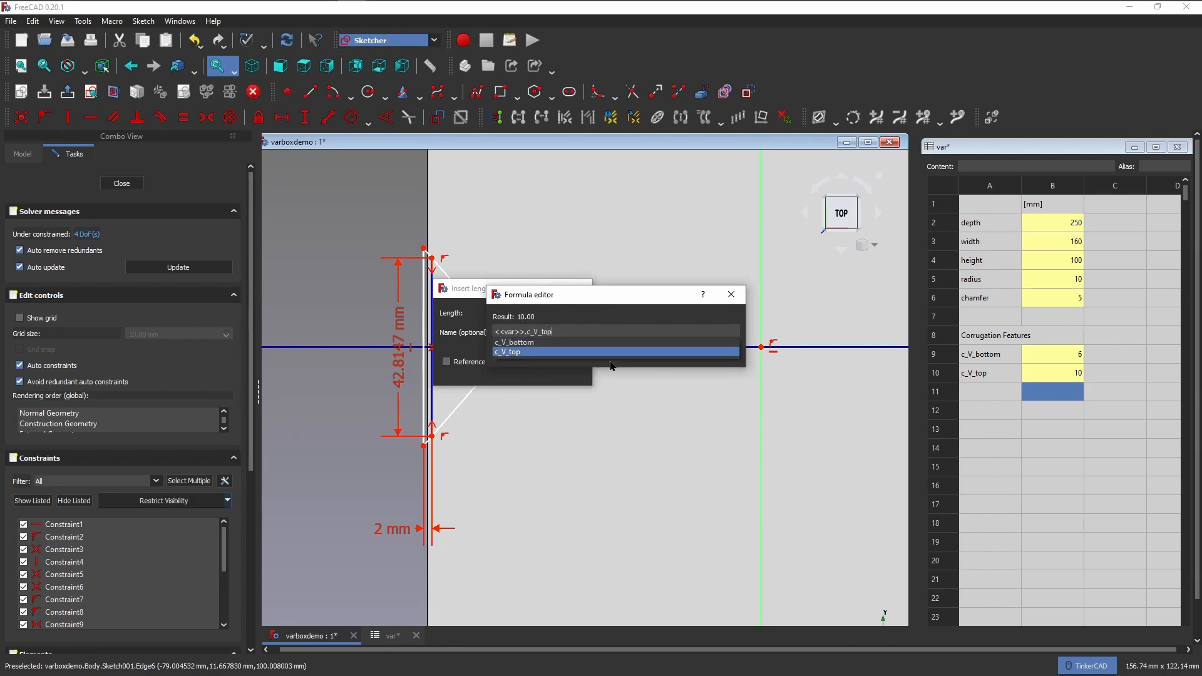
{"action": "key", "text": "Return"}
{"action": "key", "text": "Return"}
{"action": "key", "text": "Return"}
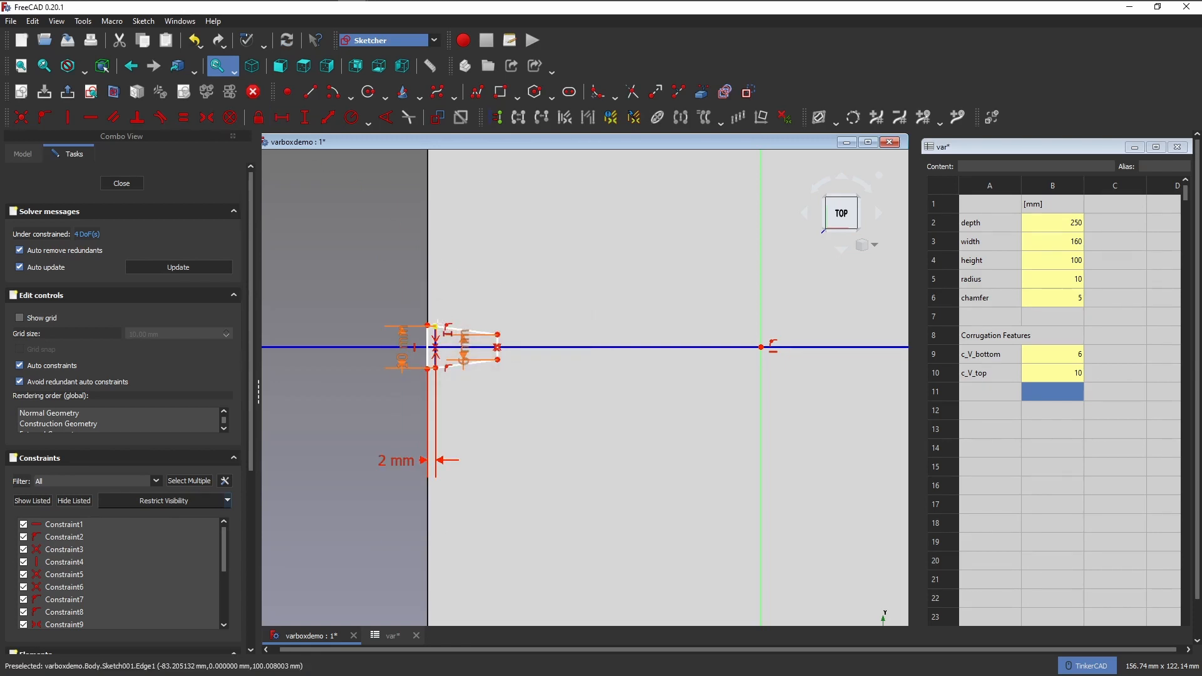
Constrain the horizontal distance from the vertical construction line's upper end to the origin as half of <<var>>.width, giving 80 mm
{"action": "left_click", "coordinate": [436, 326]}
{"action": "left_click", "coordinate": [756, 346]}
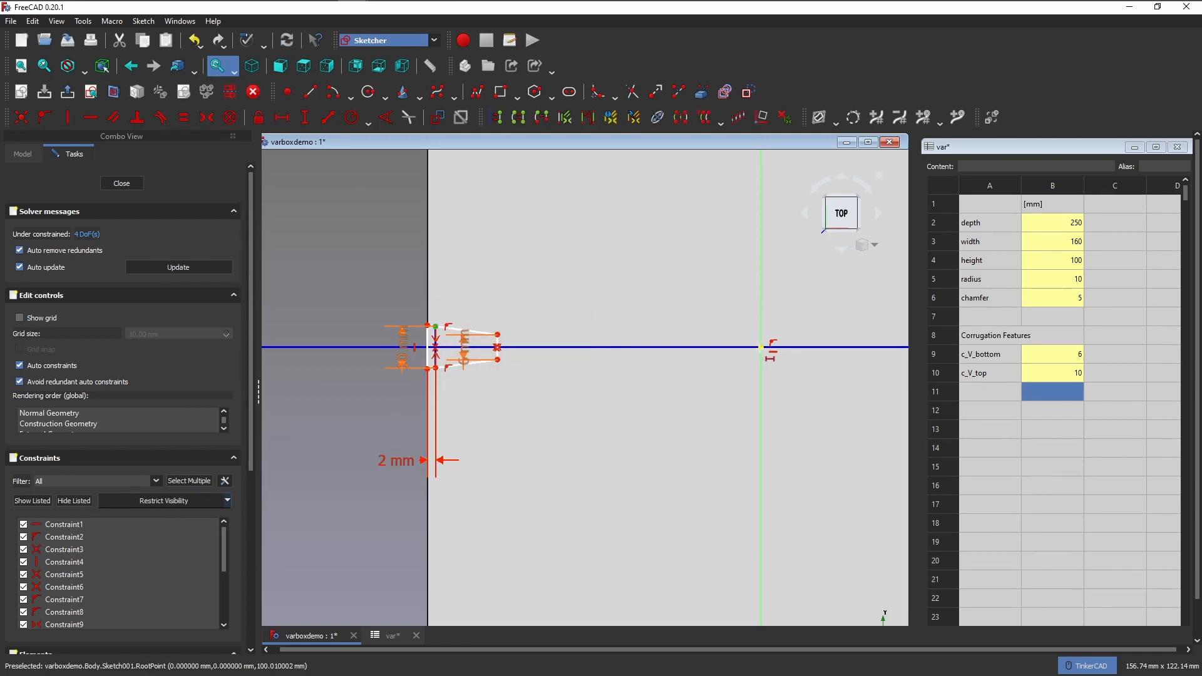
{"action": "key", "text": "l"}
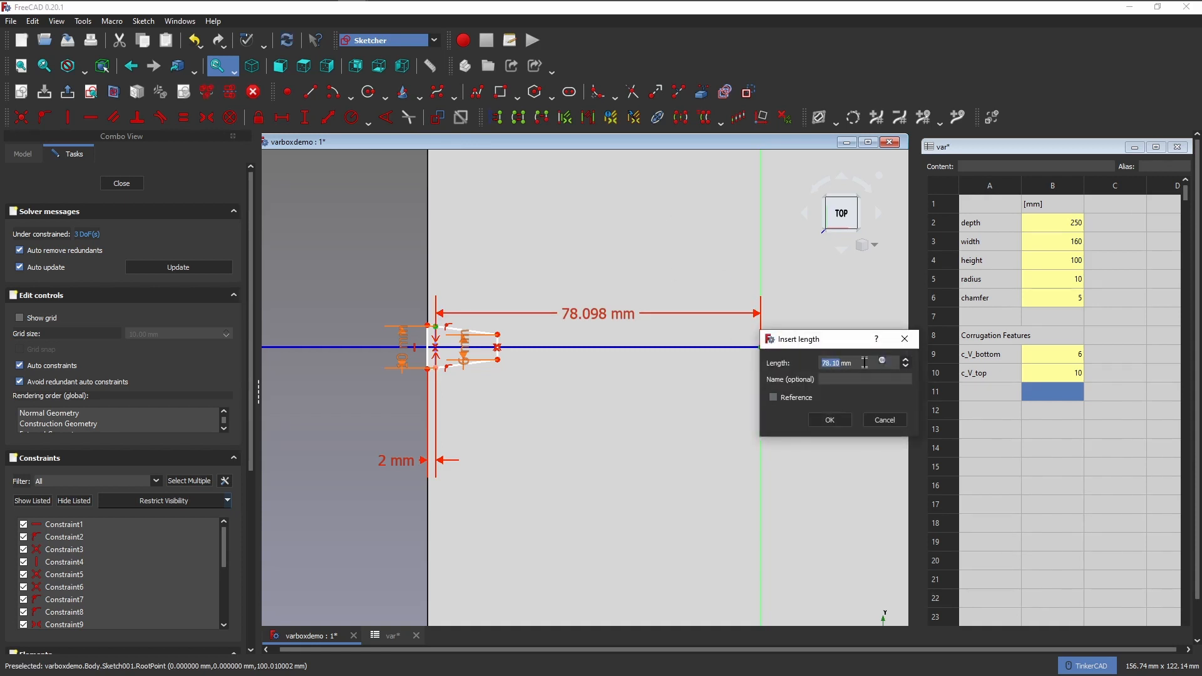
{"action": "left_click", "coordinate": [883, 362]}
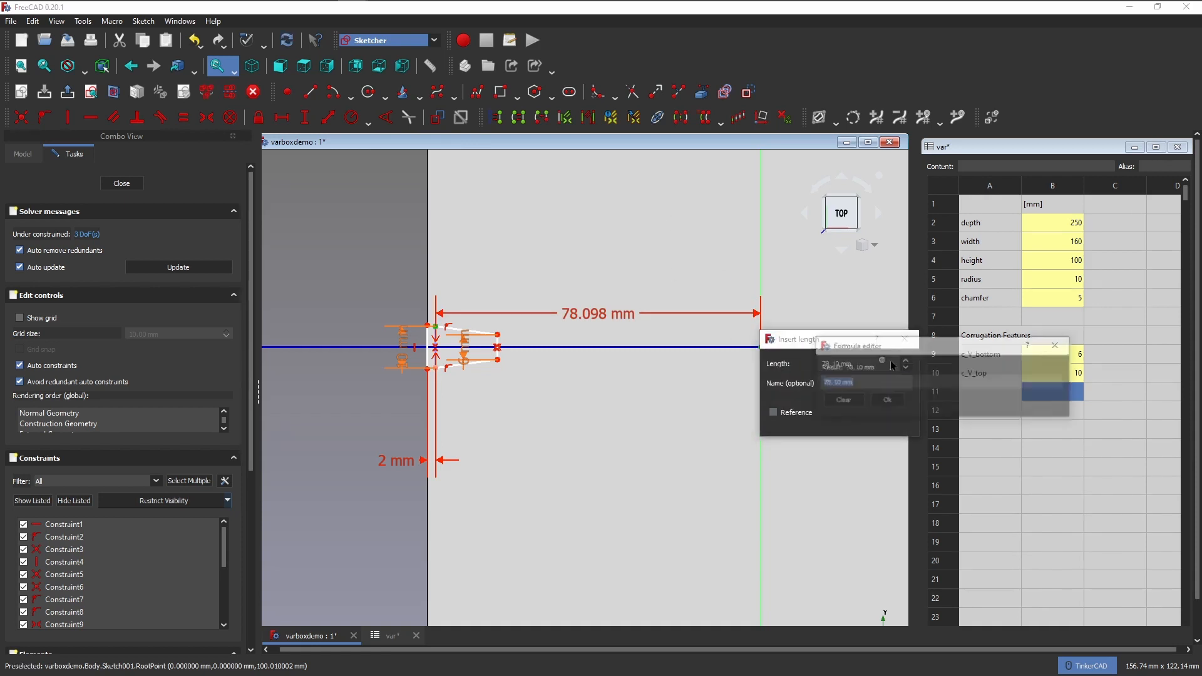
{"action": "type", "text": "<<var"}
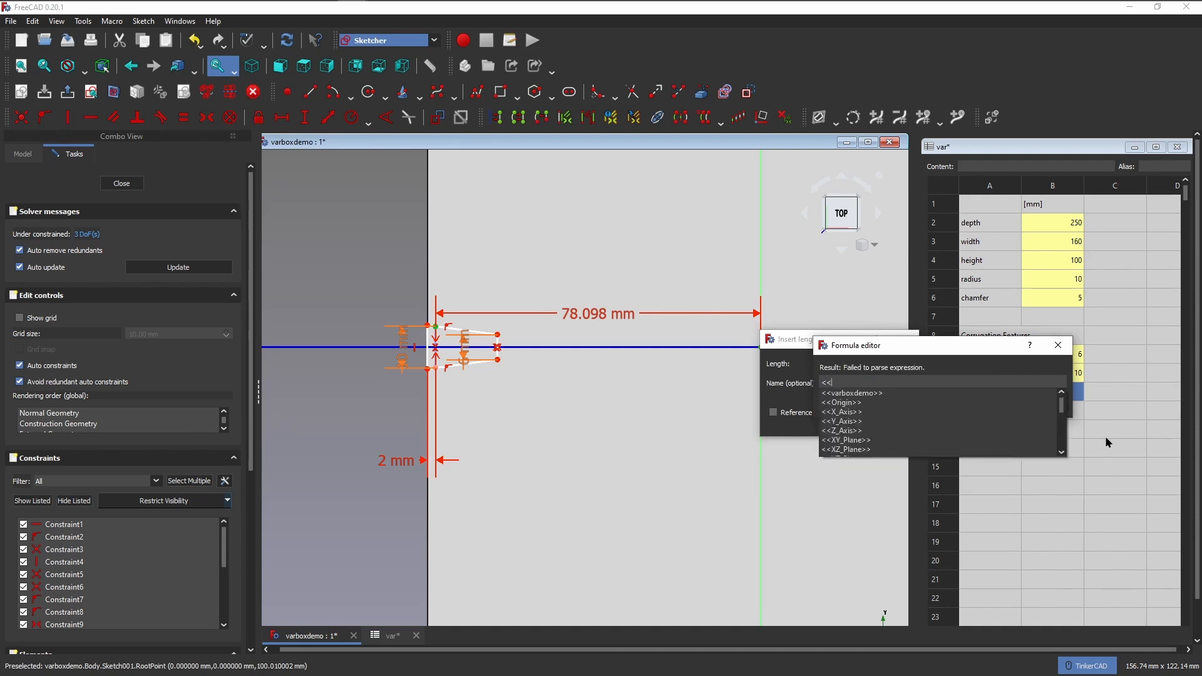
{"action": "key", "text": "Down"}
{"action": "key", "text": "Down"}
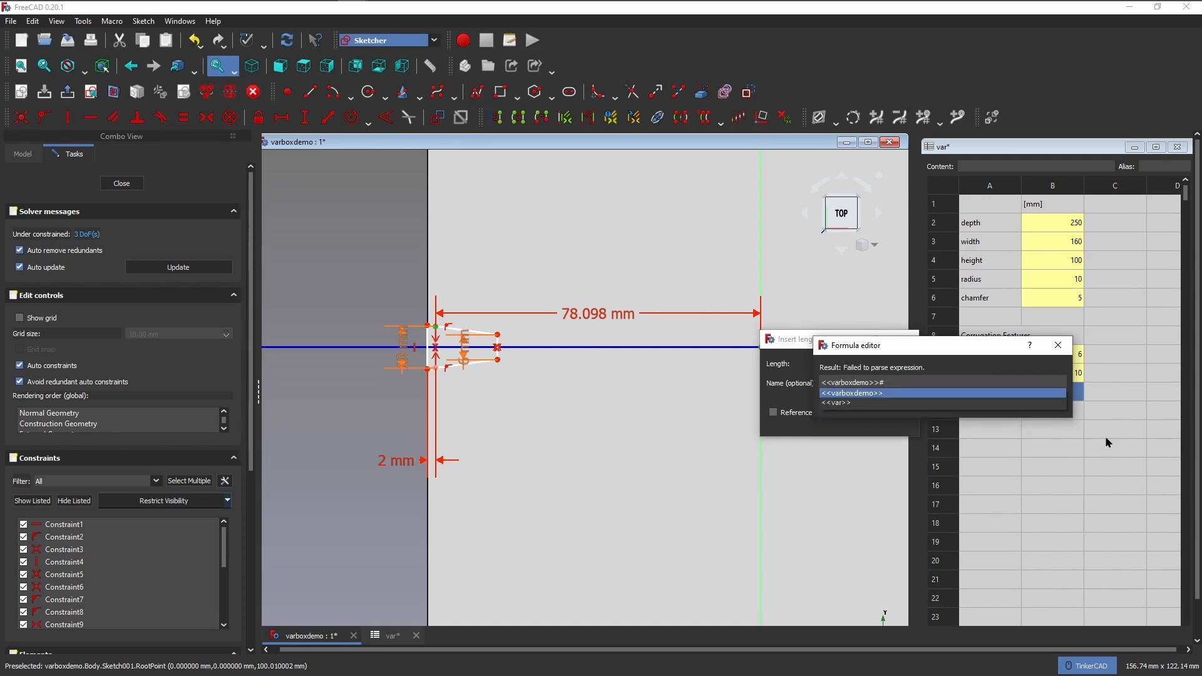
{"action": "type", "text": "width"}
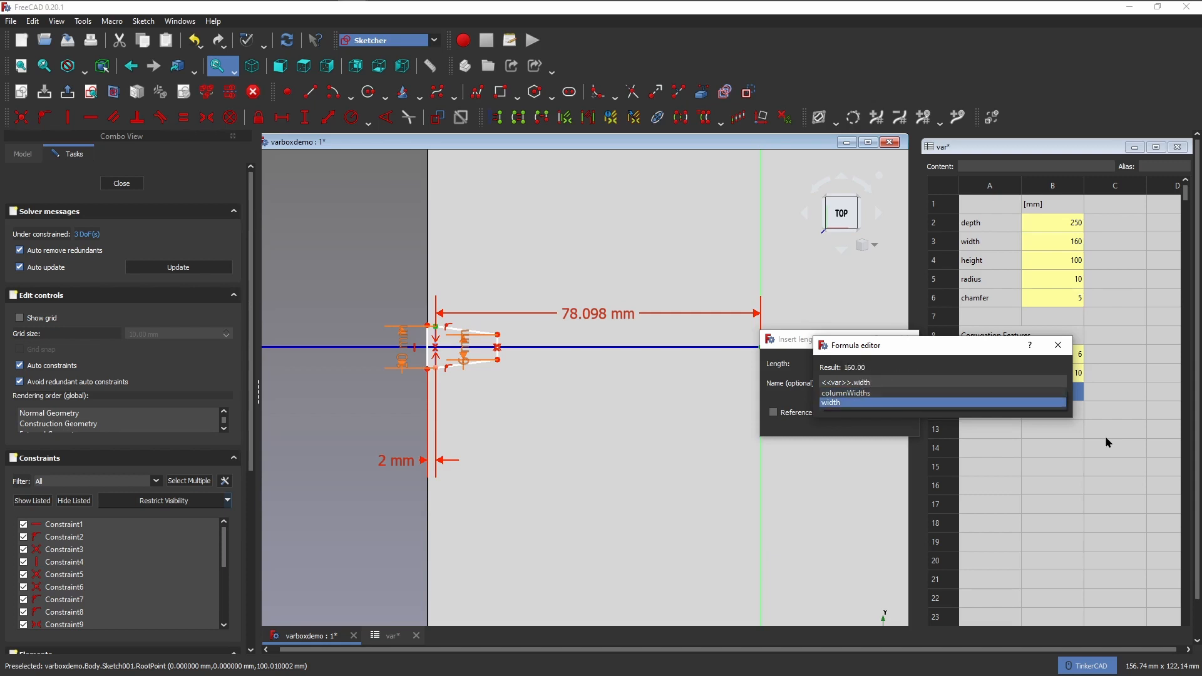
{"action": "key", "text": "Return"}
{"action": "key", "text": "Return"}
{"action": "key", "text": "Return"}
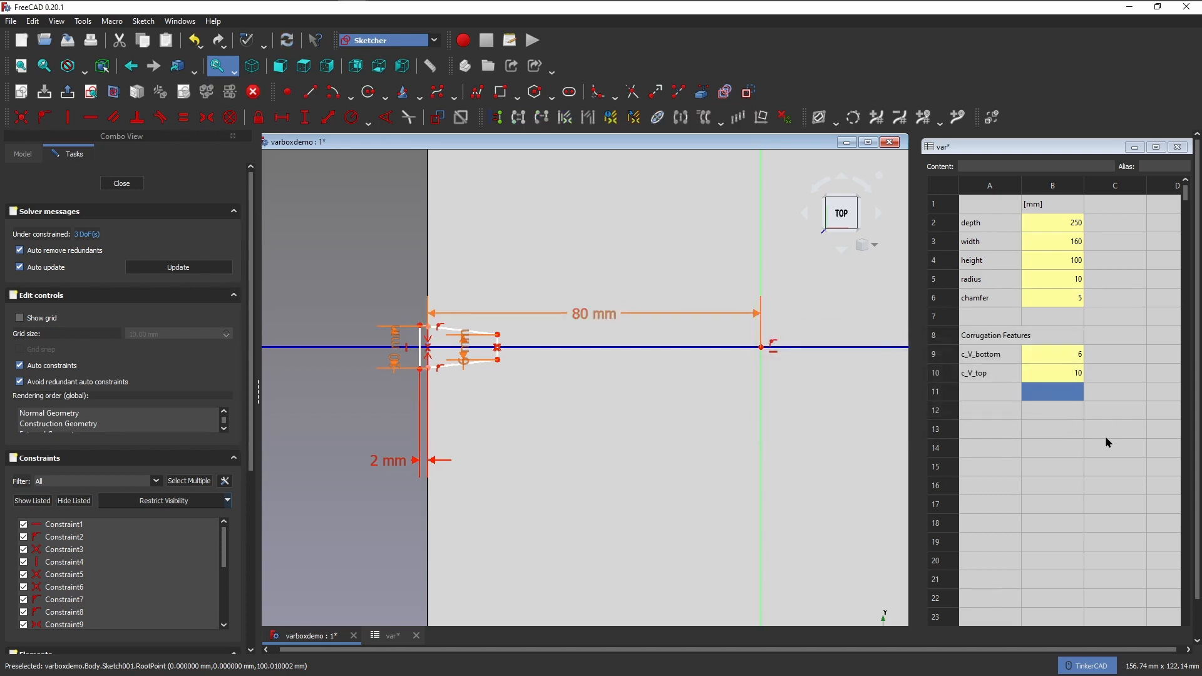
Label spreadsheet cell A11 as c_V_depth and enter 1.5 in cell B11
{"action": "left_click", "coordinate": [988, 392]}
{"action": "type", "text": "c_V_depth"}
{"action": "left_click", "coordinate": [1058, 395]}
{"action": "type", "text": "1.5"}
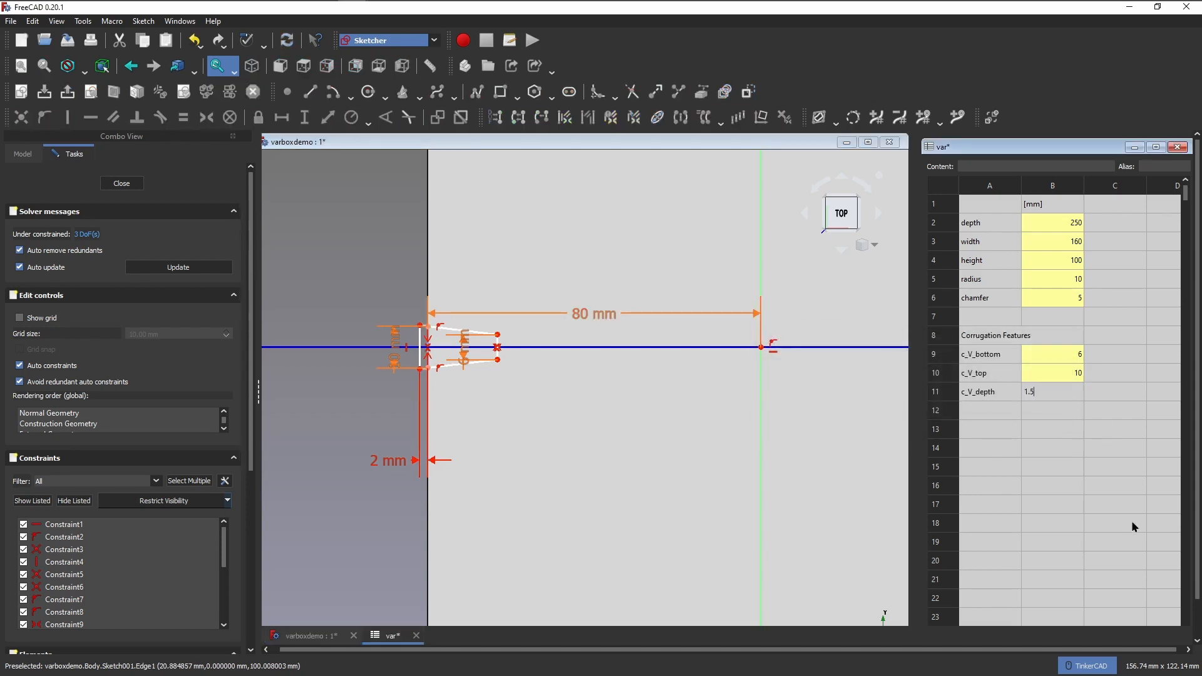
{"action": "key", "text": "Return"}
Give cell B11 the alias c_V_depth
{"action": "key", "text": "Up"}
{"action": "type", "text": "c_V_depth"}
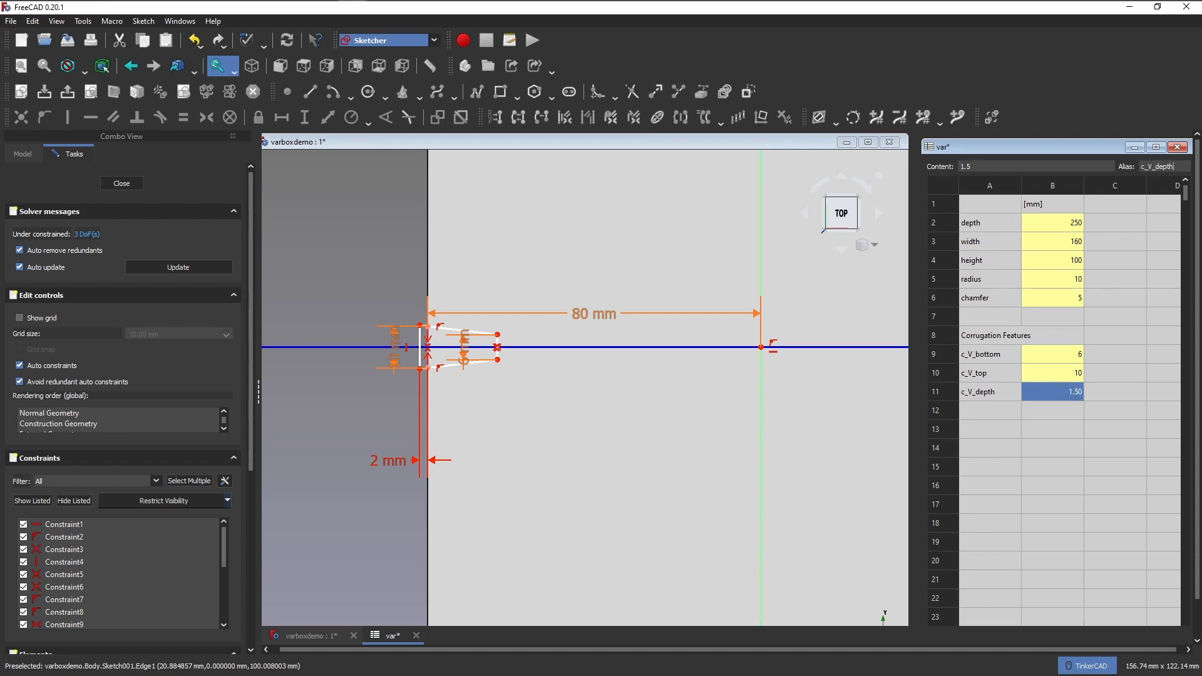
{"action": "key", "text": "Return"}
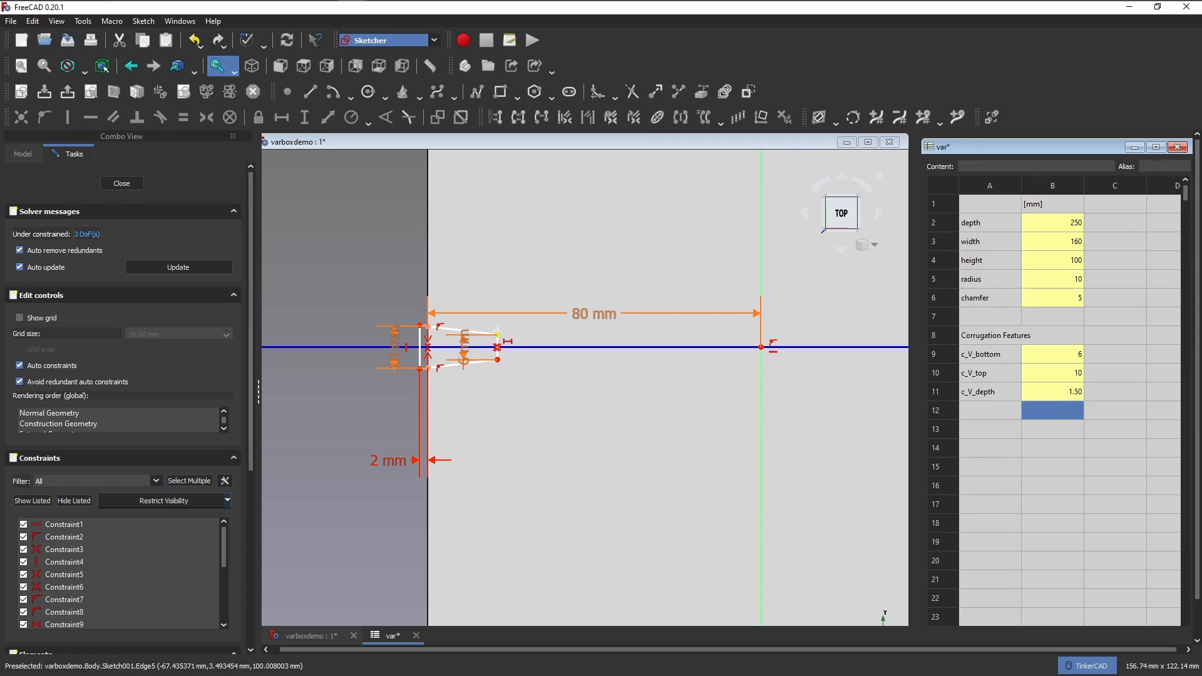
Constrain the horizontal distance between the upper ends of the construction line and the trapezoid's short side with the formula <<var>>.c_V_depth
{"action": "left_click", "coordinate": [497, 334]}
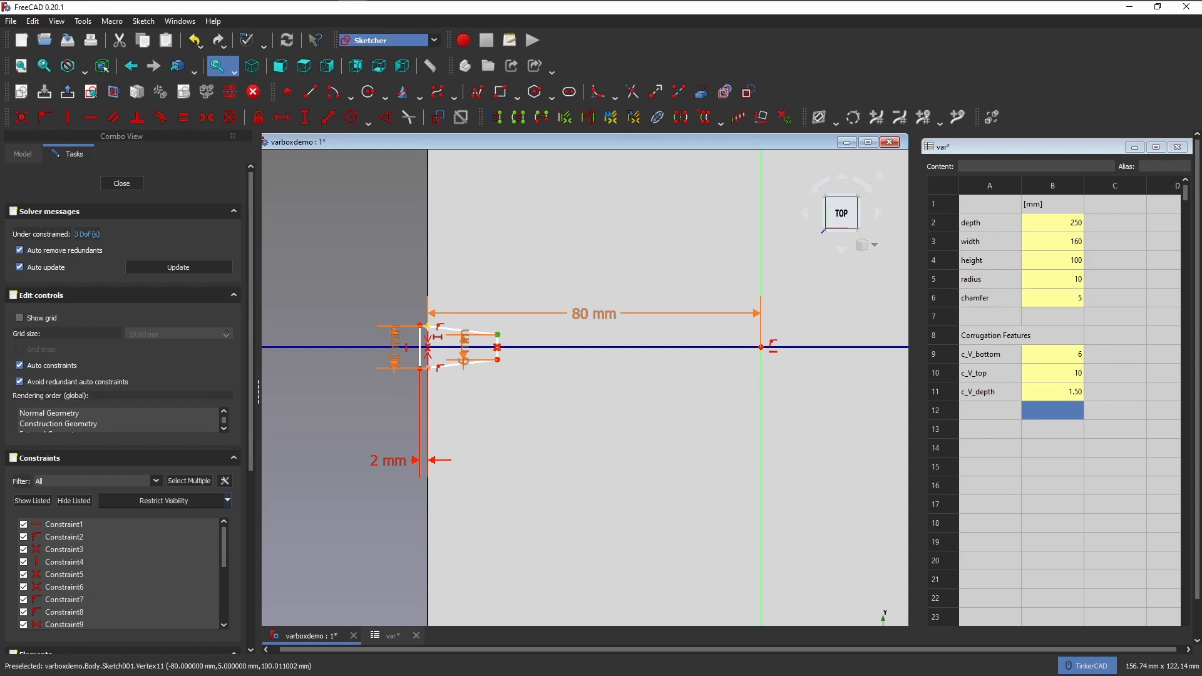
{"action": "left_click", "coordinate": [427, 327]}
{"action": "key", "text": "l"}
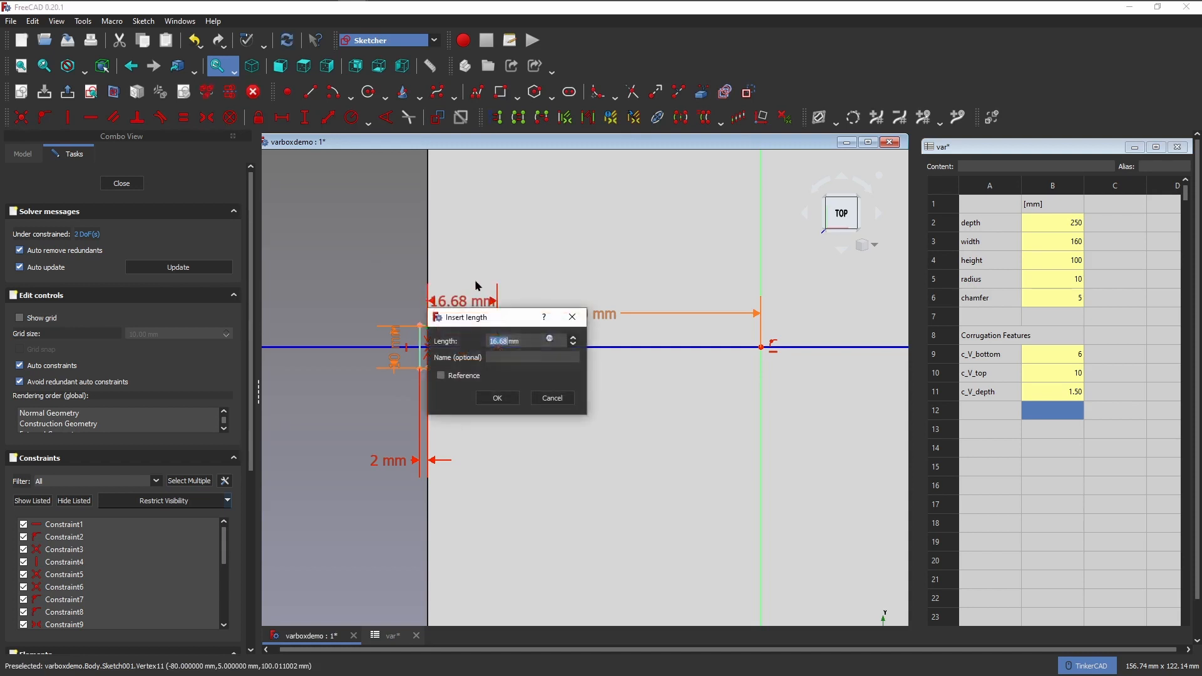
{"action": "left_click", "coordinate": [555, 339]}
{"action": "type", "text": "<<var"}
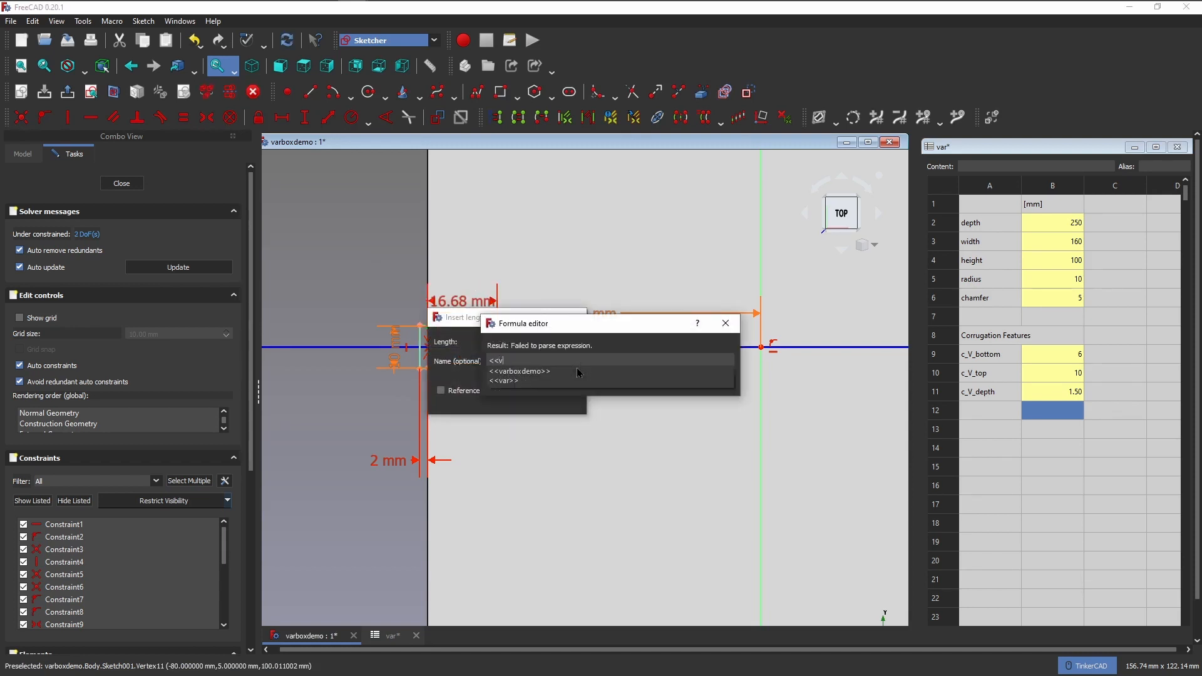
{"action": "key", "text": "Down"}
{"action": "key", "text": "Down"}
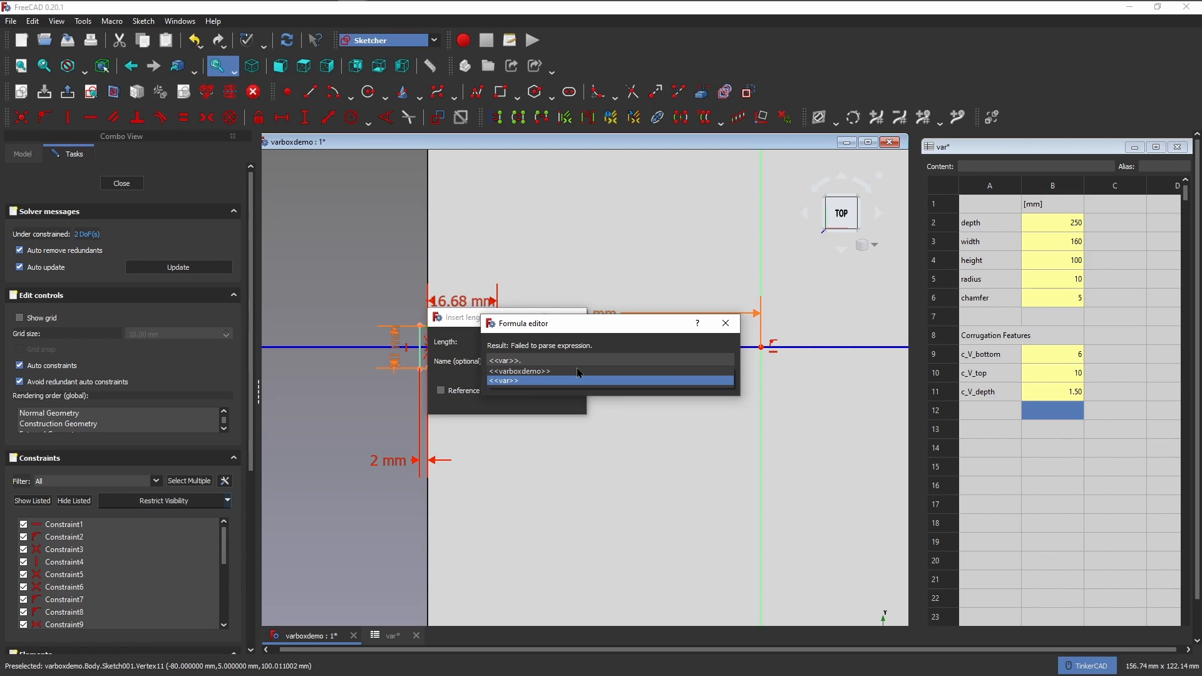
{"action": "type", "text": "c_V"}
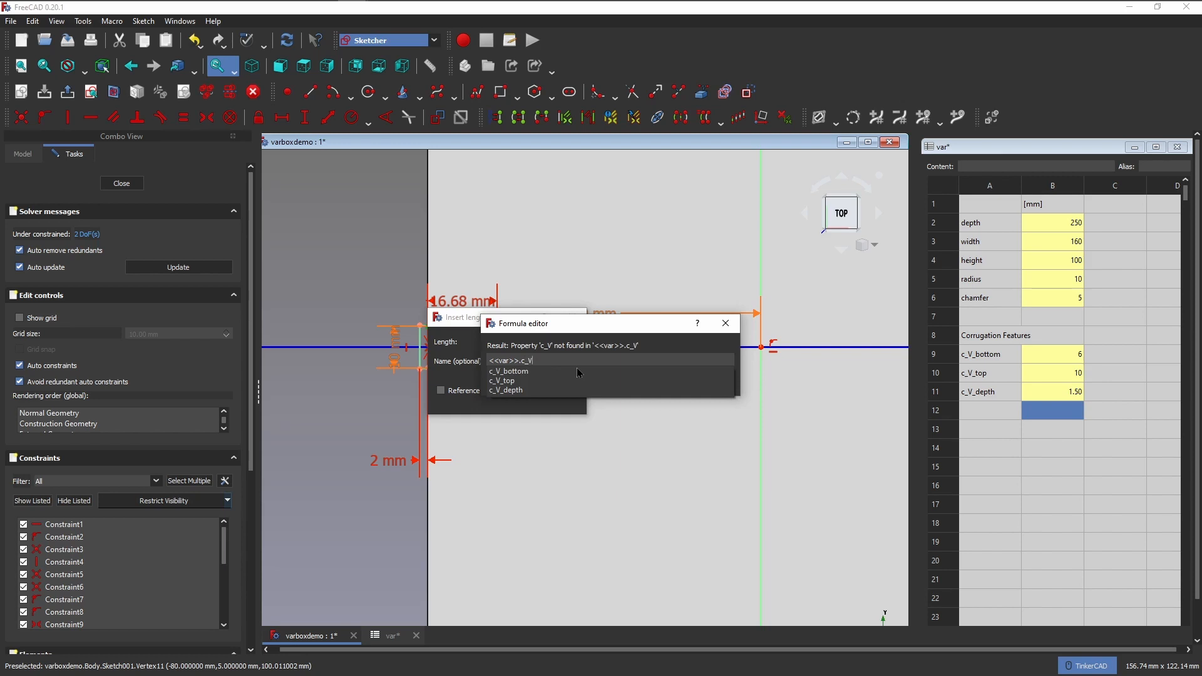
{"action": "type", "text": "_d"}
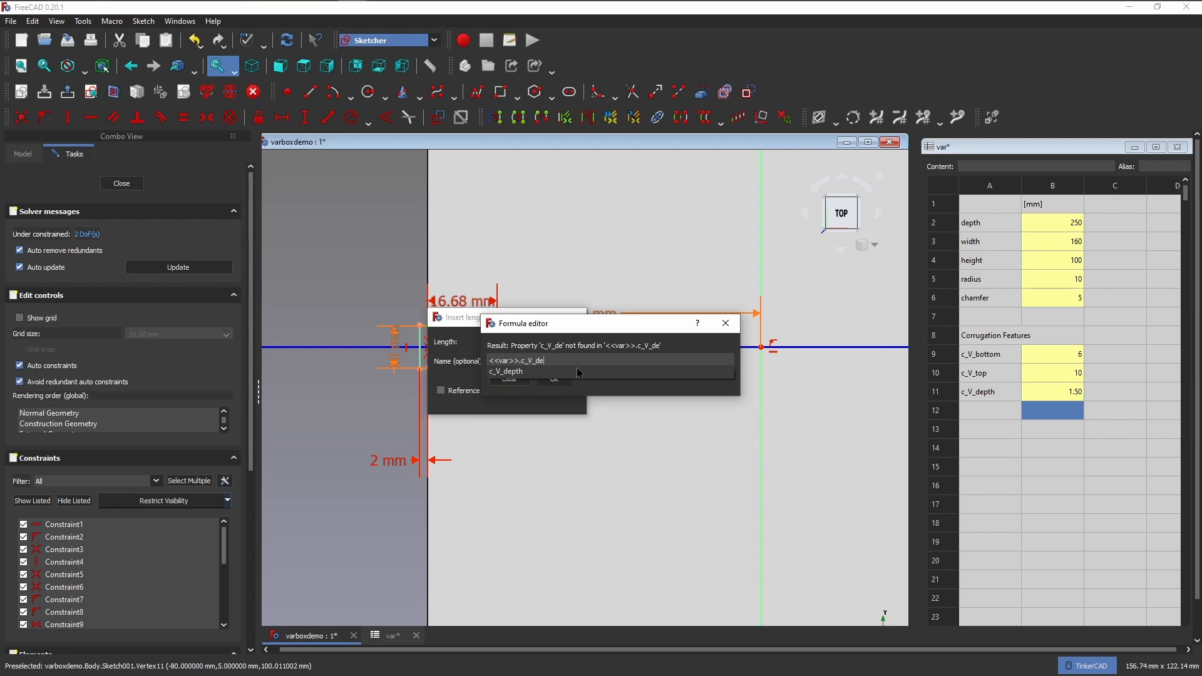
{"action": "type", "text": "e"}
{"action": "left_click", "coordinate": [579, 372]}
{"action": "key", "text": "Return"}
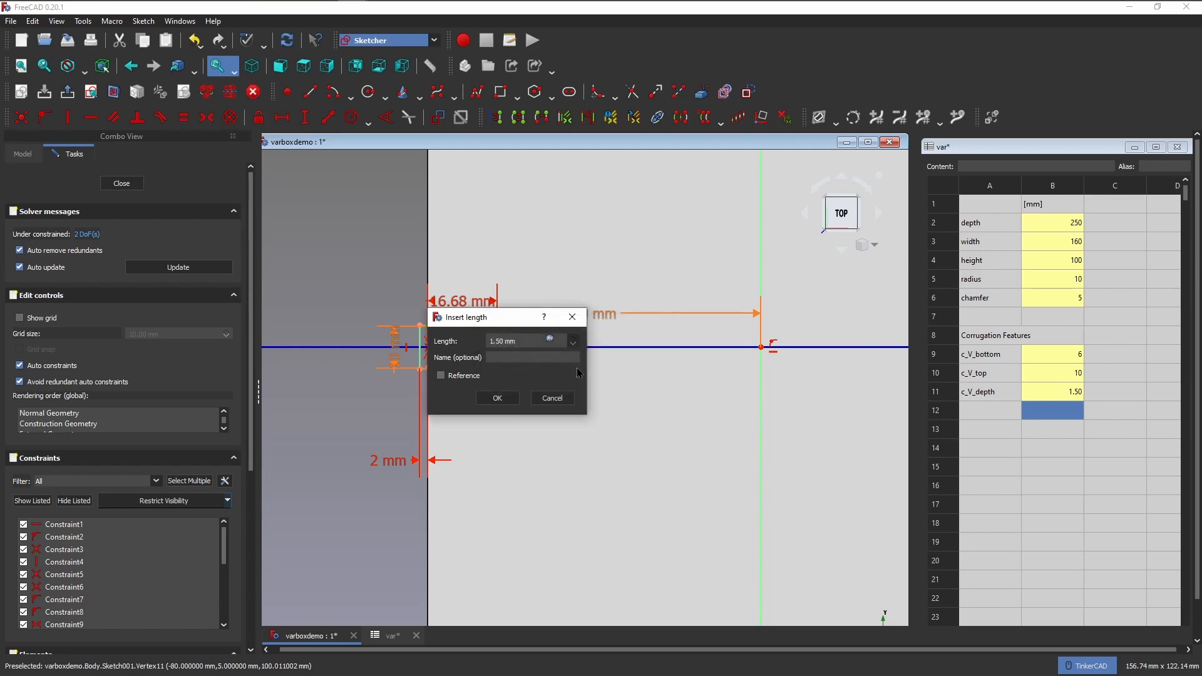
{"action": "left_click", "coordinate": [496, 398]}
{"action": "scroll", "coordinate": [430, 392], "scroll_direction": "up", "scroll_amount": 6}
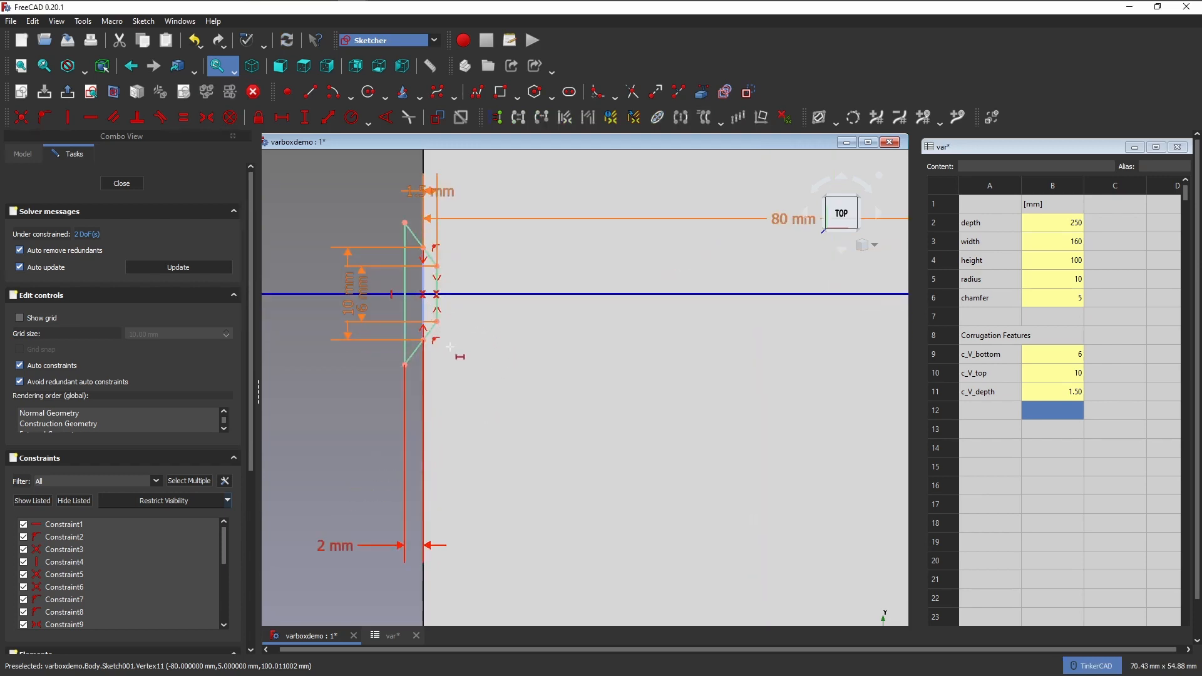
{"action": "scroll", "coordinate": [448, 345], "scroll_direction": "down", "scroll_amount": 4}
{"action": "scroll", "coordinate": [512, 313], "scroll_direction": "down", "scroll_amount": 2}
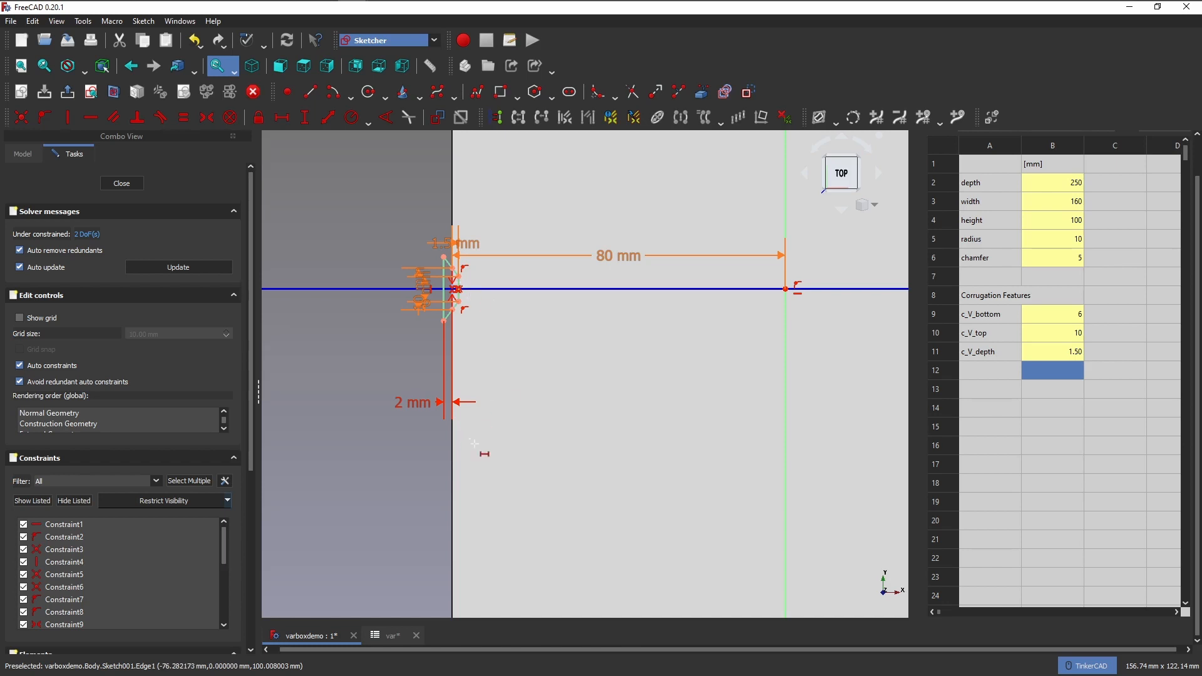
Sketch a second trapezoid from lines straddling the box's right edge, with a cross line joining its two slanted sides
{"action": "scroll", "coordinate": [474, 443], "scroll_direction": "down", "scroll_amount": 2}
{"action": "mouse_move", "coordinate": [526, 413]}
{"action": "middle_mouse_down"}
{"action": "mouse_move", "coordinate": [378, 410]}
{"action": "mouse_move", "coordinate": [434, 401]}
{"action": "middle_mouse_up"}
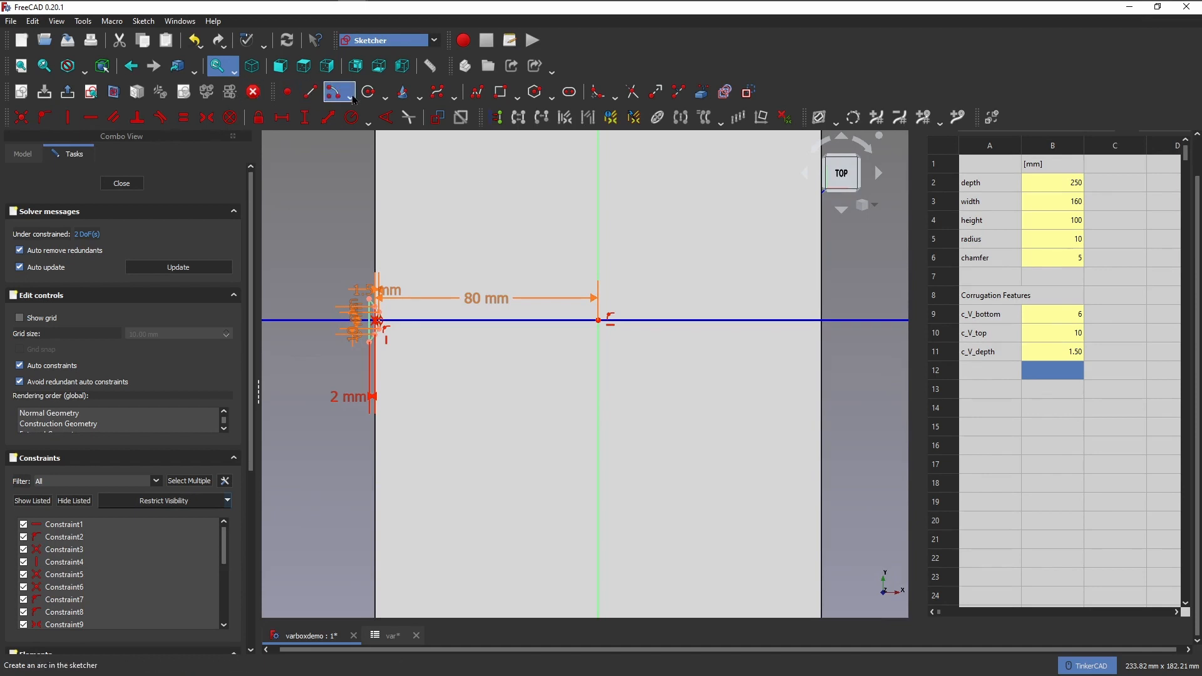
{"action": "left_click", "coordinate": [309, 92]}
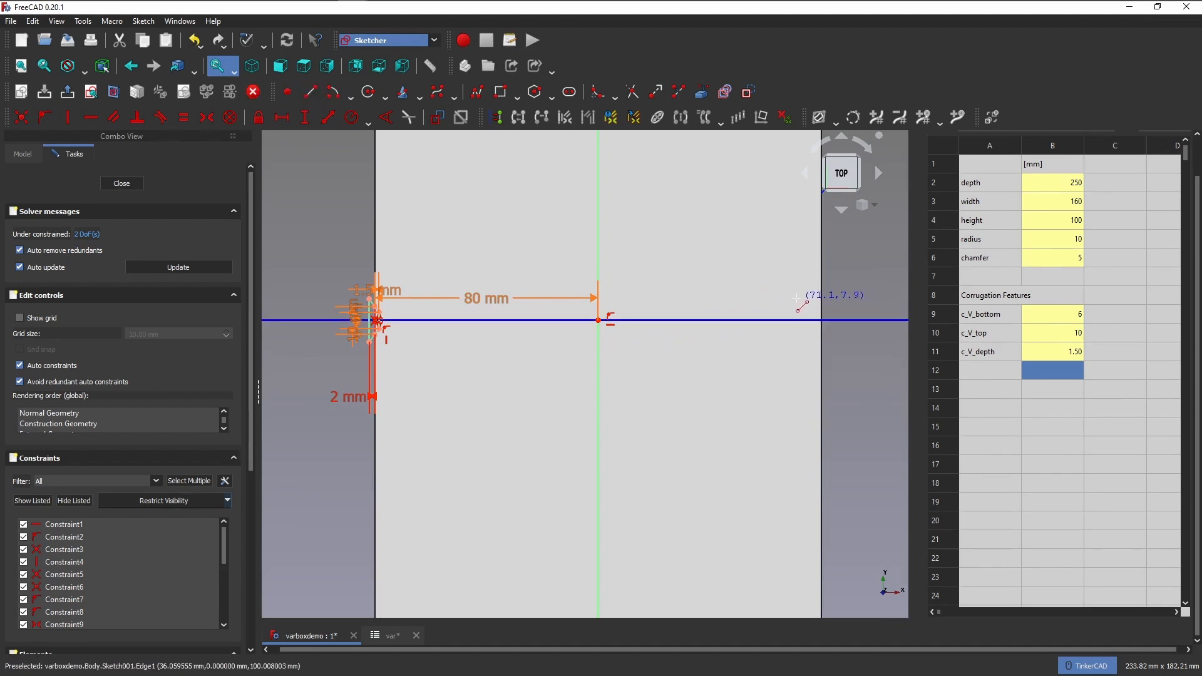
{"action": "left_click", "coordinate": [788, 320]}
{"action": "left_click", "coordinate": [788, 339]}
{"action": "double_click", "coordinate": [875, 391]}
{"action": "double_click", "coordinate": [875, 246]}
{"action": "left_click", "coordinate": [787, 302]}
{"action": "left_click", "coordinate": [831, 273]}
{"action": "left_click", "coordinate": [836, 367]}
{"action": "right_click", "coordinate": [755, 407]}
Close the open lower corner of the right trapezoid's short side with a coincident constraint
{"action": "left_click_drag", "start_coordinate": [786, 339], "coordinate": [773, 341]}
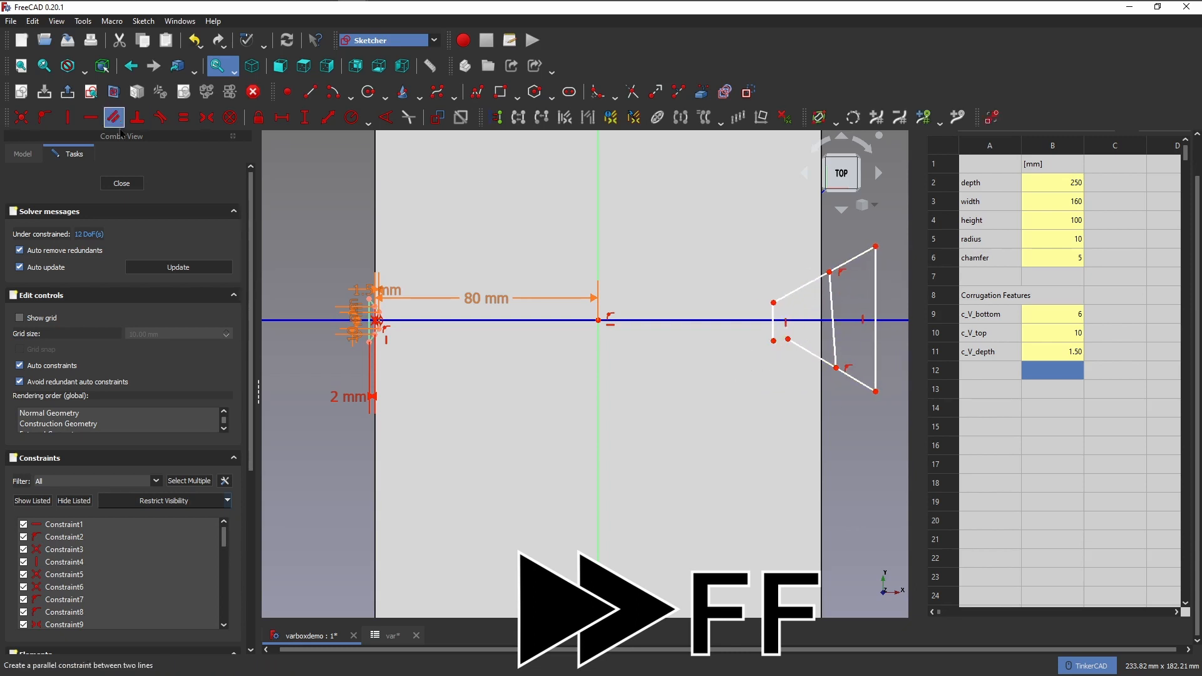
{"action": "left_click", "coordinate": [21, 117]}
{"action": "left_click", "coordinate": [788, 339]}
{"action": "left_click", "coordinate": [773, 340]}
Make the ends of the right trapezoid's short side and cross line symmetric about the horizontal axis, and convert the cross line to construction geometry
{"action": "left_click", "coordinate": [206, 117]}
{"action": "left_click", "coordinate": [773, 302]}
{"action": "left_click", "coordinate": [773, 339]}
{"action": "left_click", "coordinate": [720, 320]}
{"action": "left_click", "coordinate": [829, 273]}
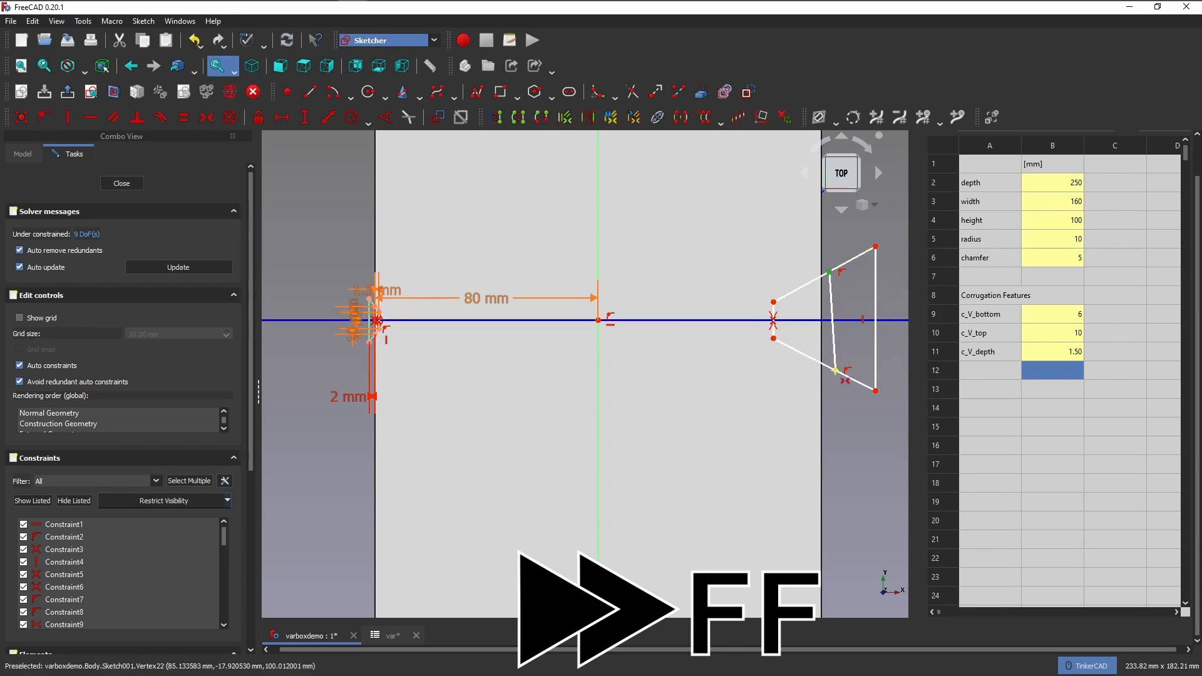
{"action": "left_click", "coordinate": [835, 371]}
{"action": "left_click", "coordinate": [802, 321]}
{"action": "left_click", "coordinate": [829, 286]}
{"action": "left_click", "coordinate": [748, 92]}
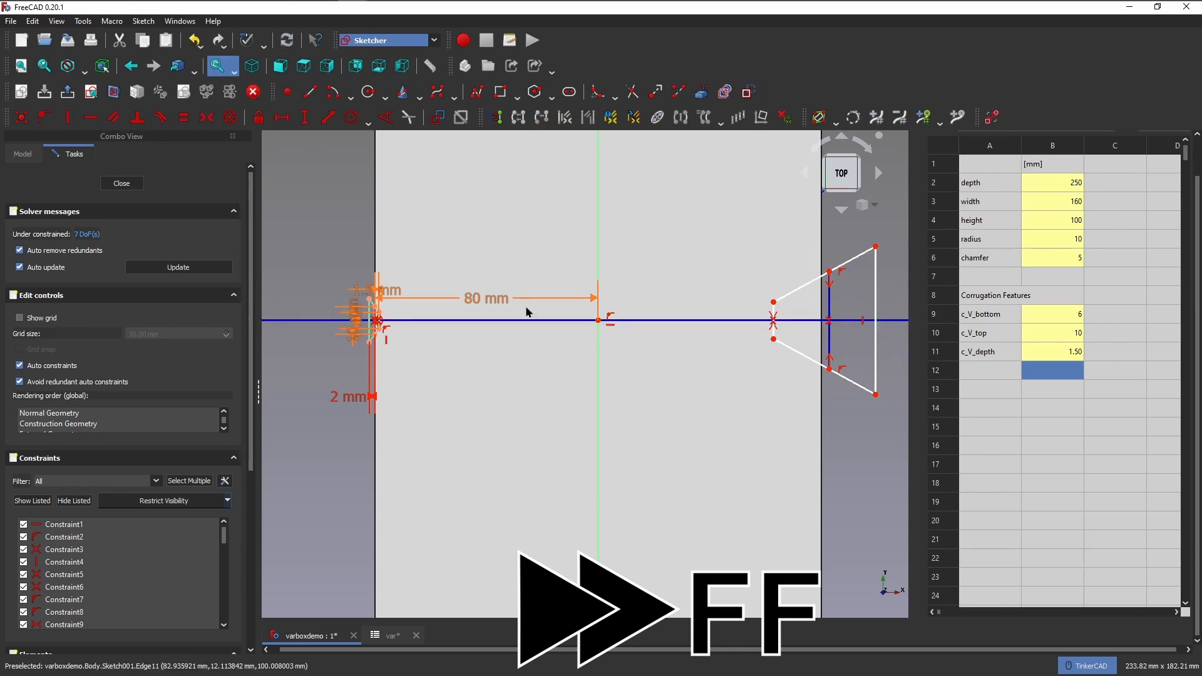
Constrain the horizontal distance from the origin to the right construction line's upper end with the formula <<var>>.width/2
{"action": "left_click", "coordinate": [282, 117]}
{"action": "left_click", "coordinate": [597, 320]}
{"action": "left_click", "coordinate": [829, 271]}
{"action": "left_click", "coordinate": [977, 285]}
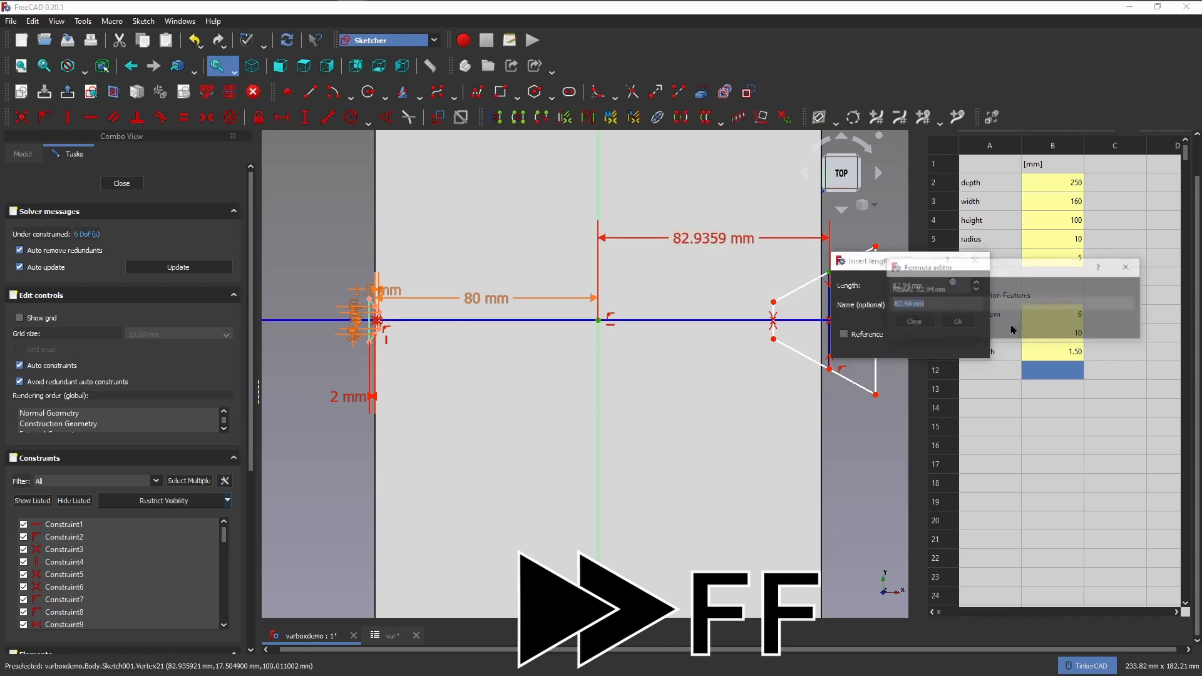
{"action": "type", "text": "<<var"}
{"action": "key", "text": "Down"}
{"action": "key", "text": "Down"}
{"action": "type", "text": "width/2"}
{"action": "key", "text": "Return"}
{"action": "key", "text": "Return"}
Constrain the horizontal distance between the lower ends of the right trapezoid's short side and construction line with <<var>>.c_V_depth
{"action": "left_click", "coordinate": [773, 339]}
{"action": "left_click", "coordinate": [820, 365]}
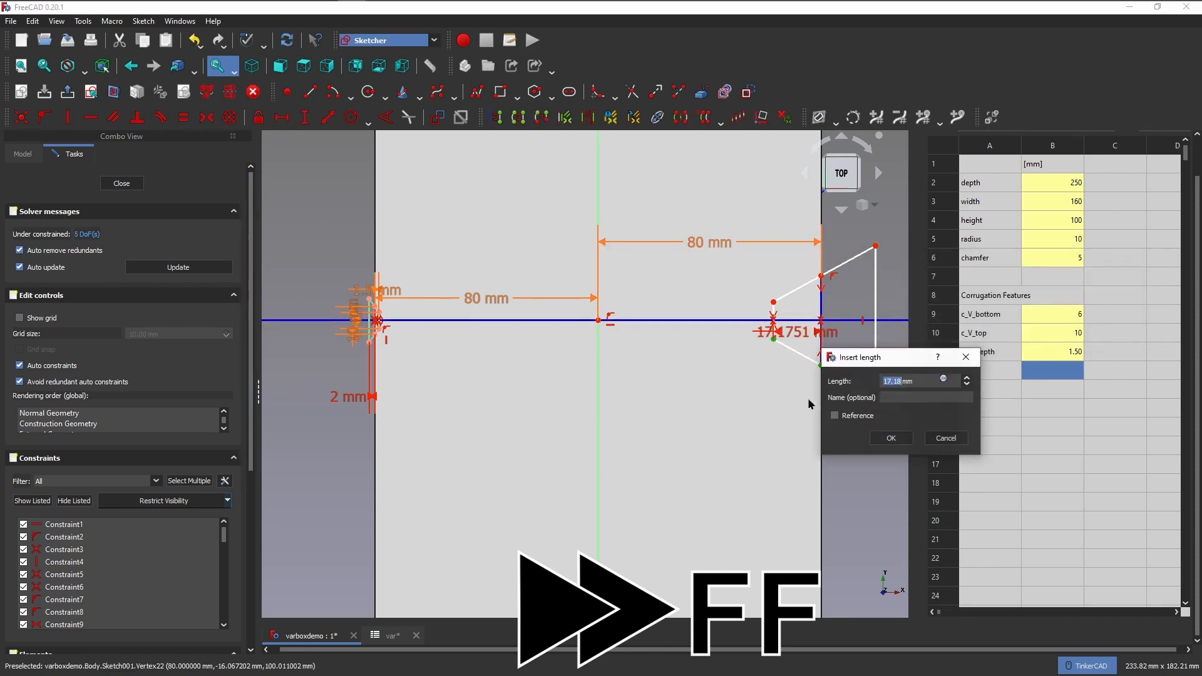
{"action": "left_click", "coordinate": [958, 381]}
{"action": "type", "text": "<<var>>.c_V_depth"}
{"action": "key", "text": "Return"}
{"action": "key", "text": "Return"}
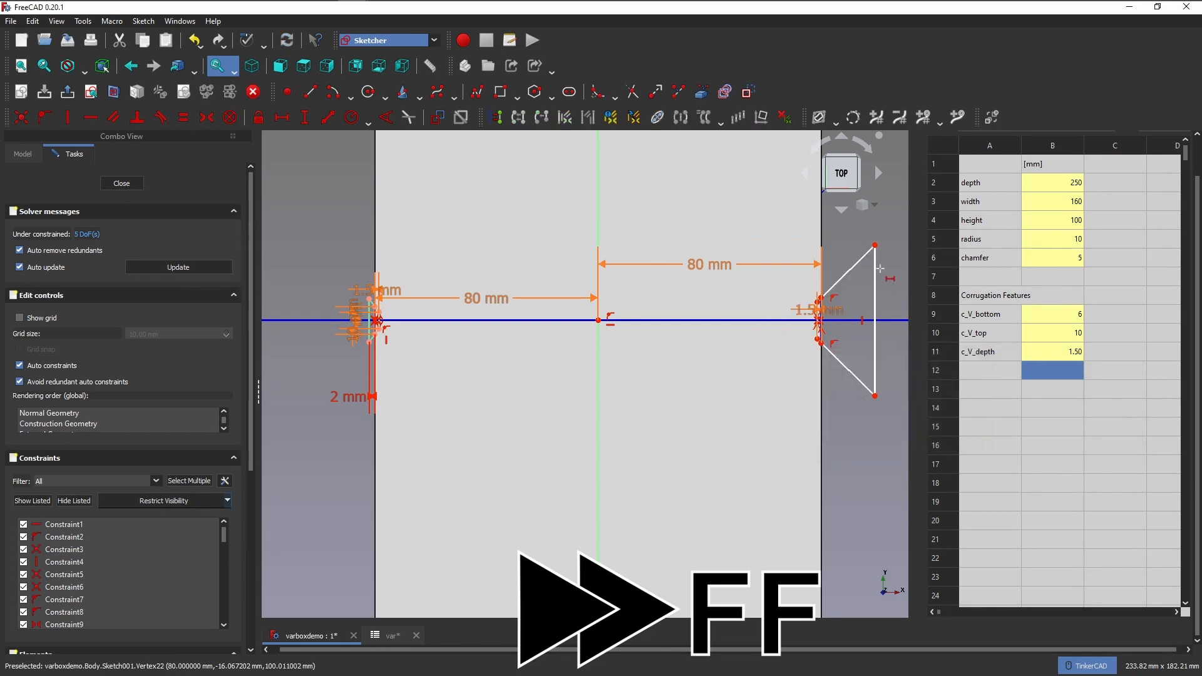
Constrain the length of the right trapezoid's short side with the formula <<var>>.c_V_bottom
{"action": "scroll", "coordinate": [824, 301], "scroll_direction": "down", "scroll_amount": 6}
{"action": "scroll", "coordinate": [687, 329], "scroll_direction": "up", "scroll_amount": 8}
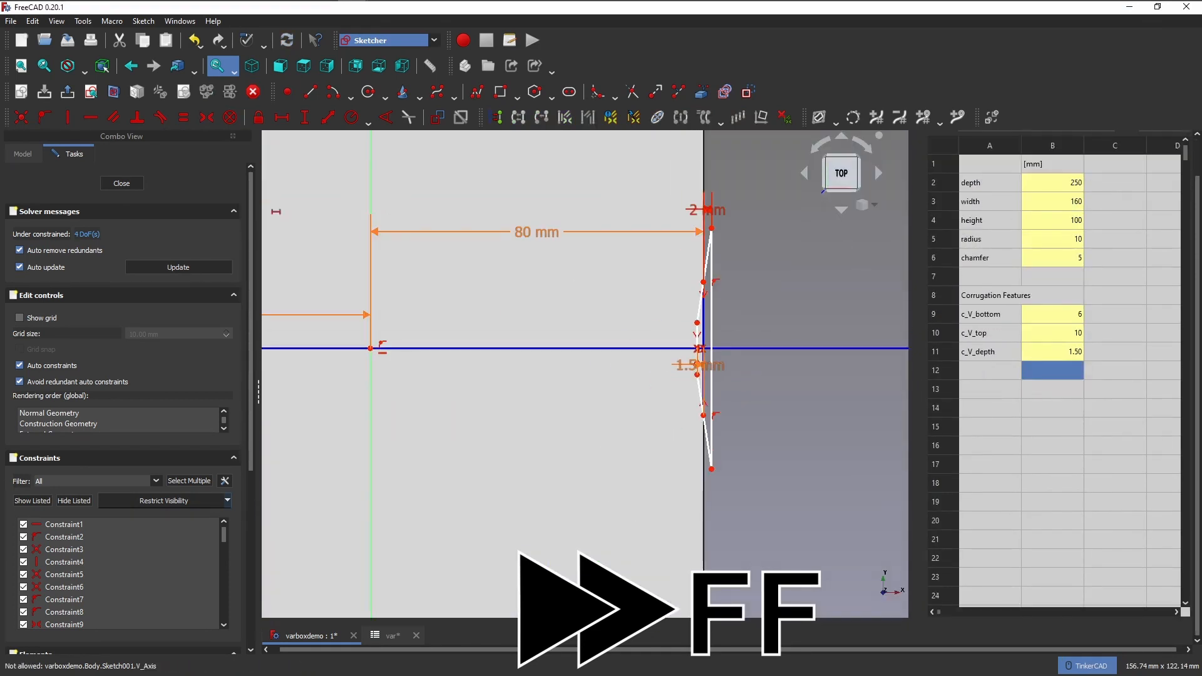
{"action": "left_click", "coordinate": [696, 333]}
{"action": "left_click", "coordinate": [839, 348]}
{"action": "type", "text": "<<var>>.c_V_bottom"}
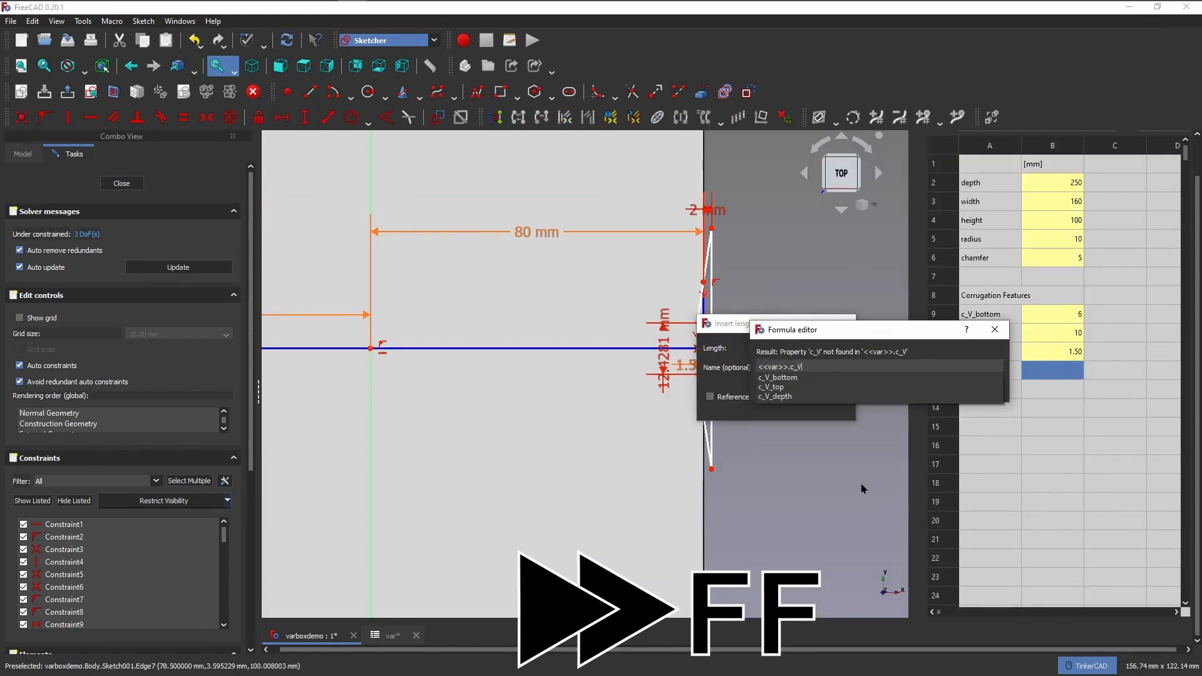
{"action": "key", "text": "Return"}
{"action": "key", "text": "Return"}
Constrain the right construction line's length with the formula for the c_V_top alias and close the sketch
{"action": "left_click", "coordinate": [703, 320]}
{"action": "left_click", "coordinate": [845, 335]}
{"action": "type", "text": "<<var>>."}
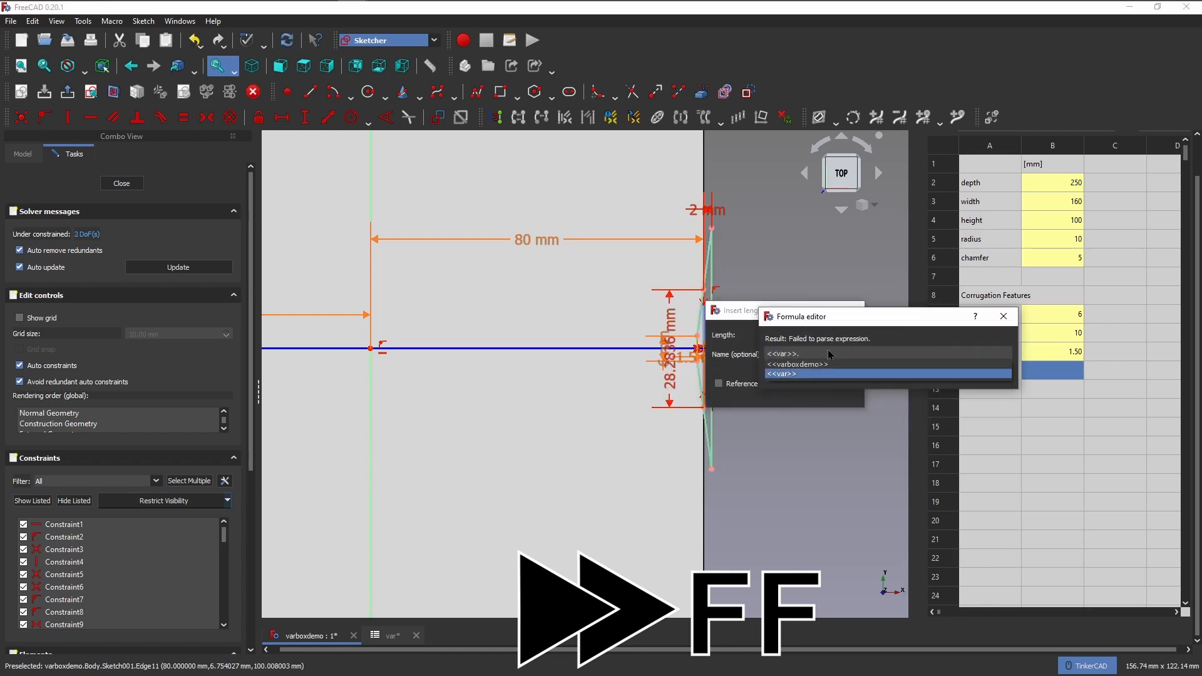
{"action": "type", "text": "c_v_top"}
{"action": "key", "text": "Return"}
{"action": "key", "text": "Return"}
{"action": "scroll", "coordinate": [636, 468], "scroll_direction": "down", "scroll_amount": 3}
{"action": "middle_click_drag", "start_coordinate": [709, 497], "coordinate": [796, 459]}
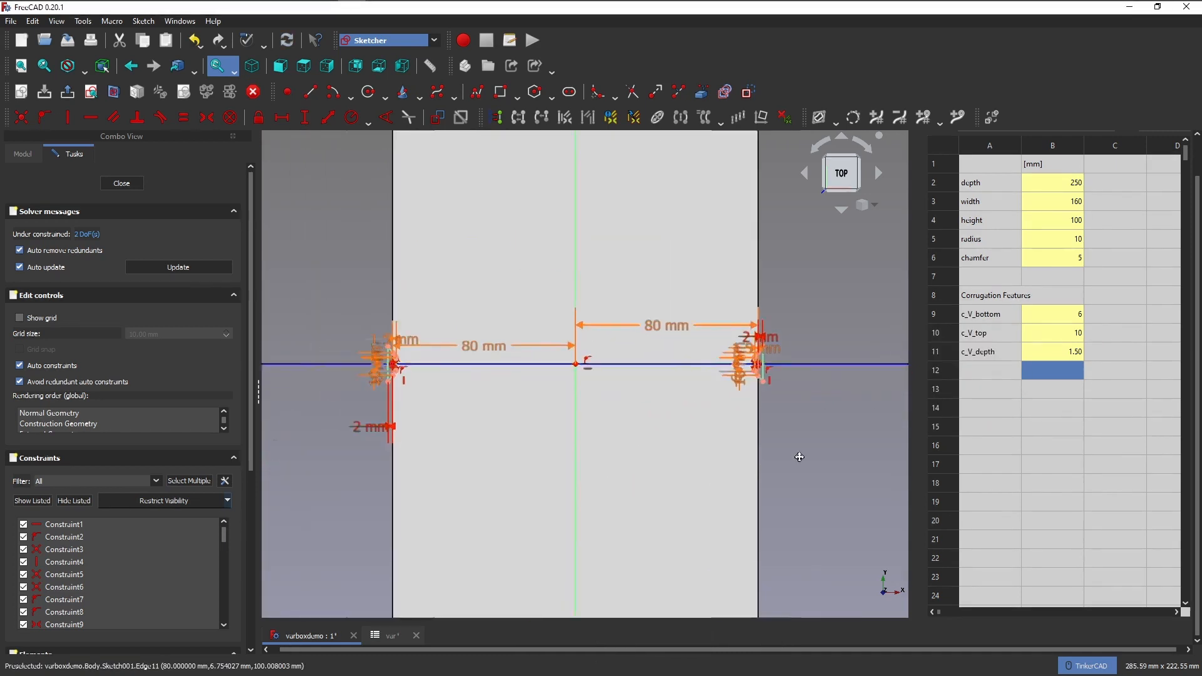
{"action": "scroll", "coordinate": [351, 391], "scroll_direction": "up", "scroll_amount": 2}
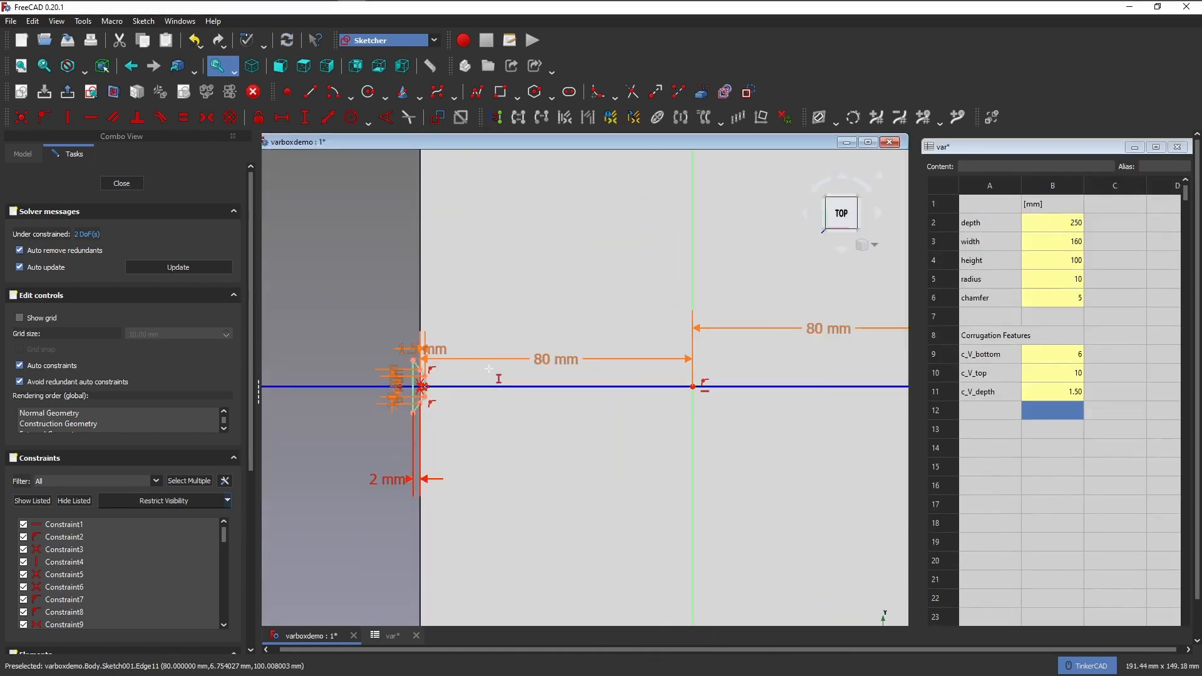
{"action": "left_click", "coordinate": [133, 189]}
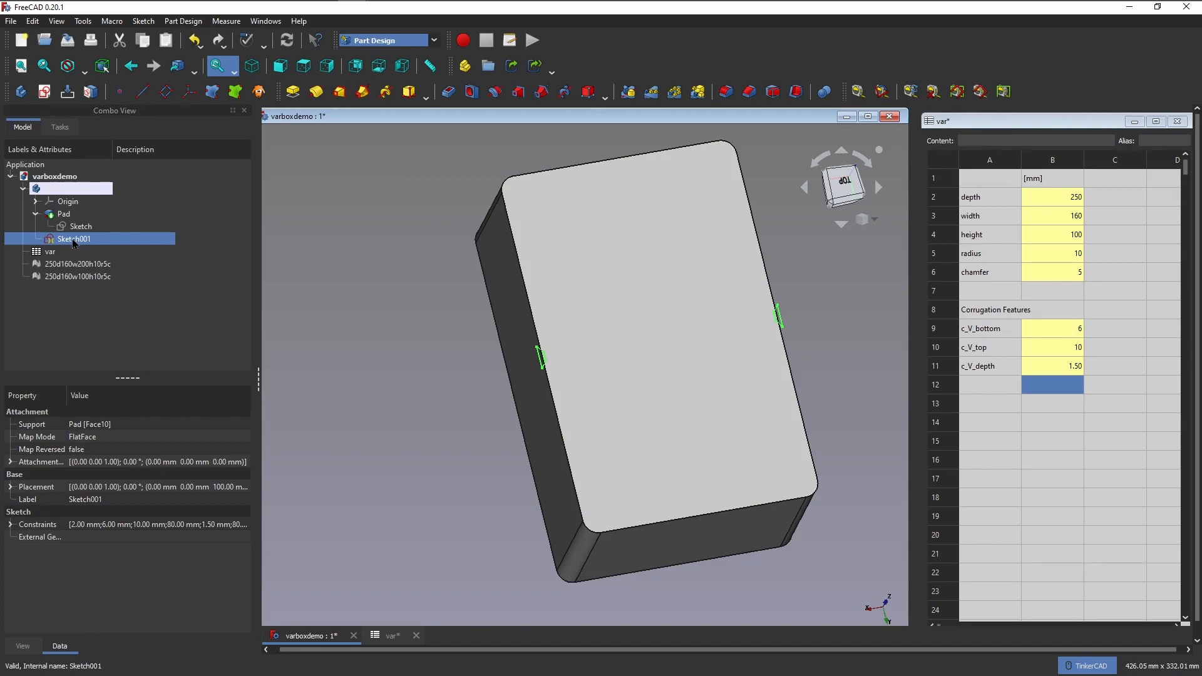
Pocket the corrugation sketch through the box with its length driven by the formula <<var>>.height
{"action": "left_click", "coordinate": [36, 213]}
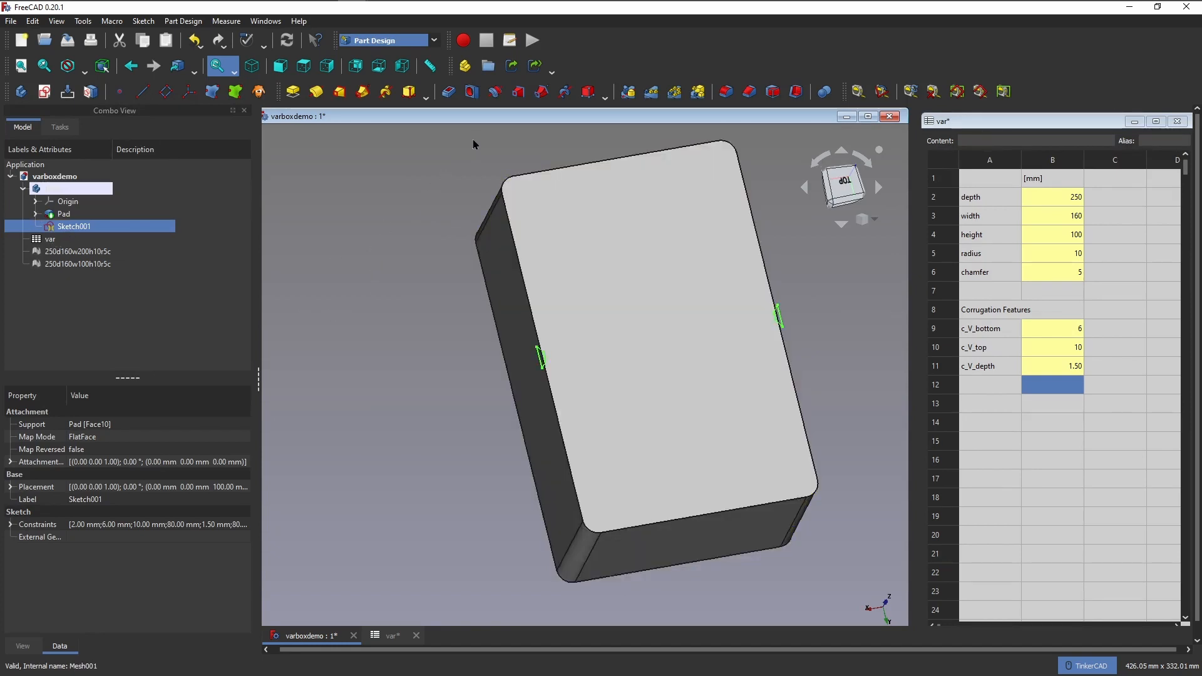
{"action": "left_click", "coordinate": [455, 95]}
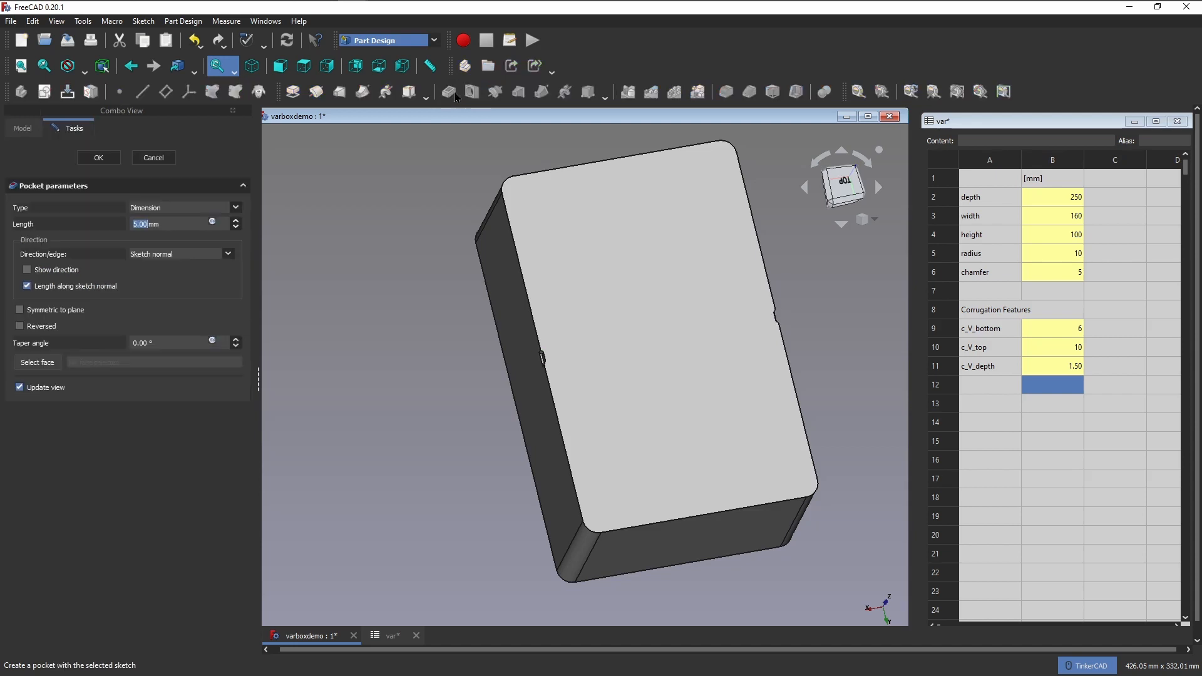
{"action": "left_click", "coordinate": [212, 223]}
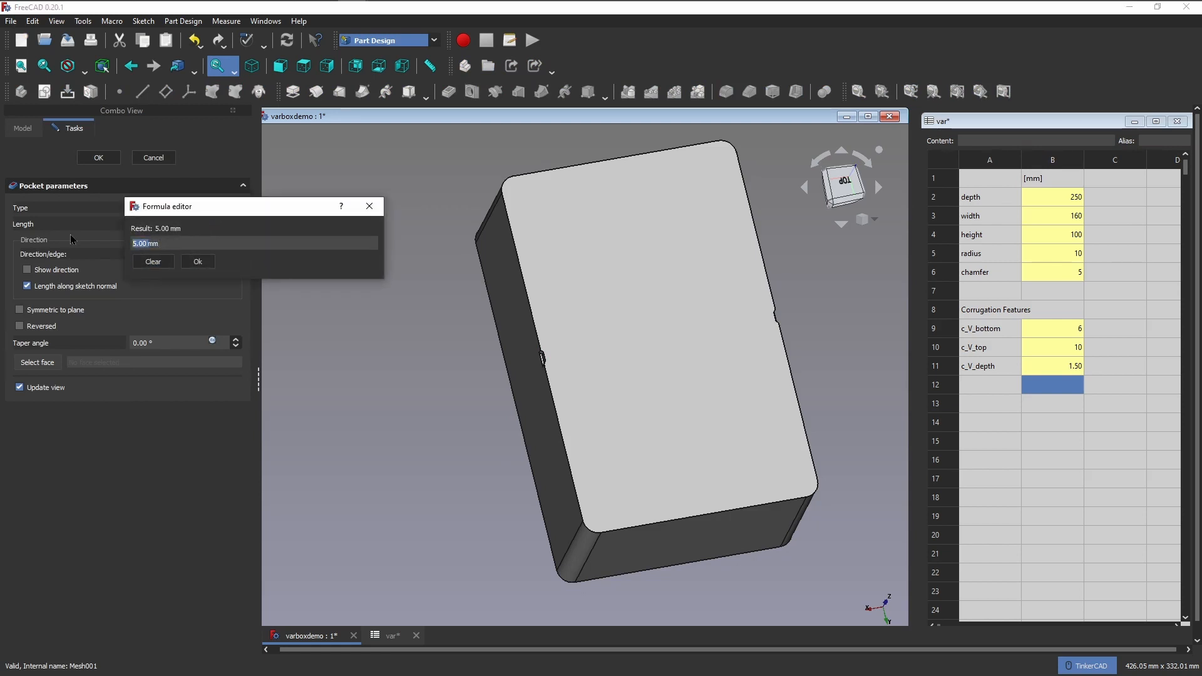
{"action": "type", "text": "<<var"}
{"action": "key", "text": "Down"}
{"action": "key", "text": "Down"}
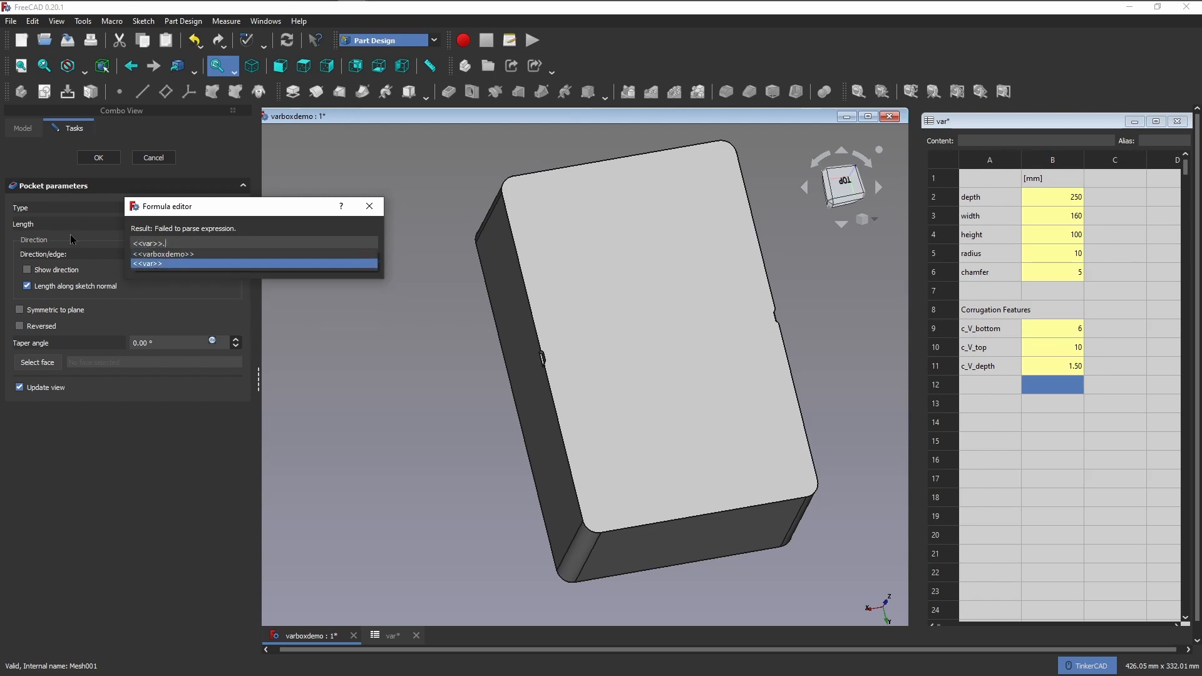
{"action": "type", "text": "height"}
{"action": "key", "text": "Down"}
{"action": "key", "text": "Down"}
{"action": "key", "text": "Return"}
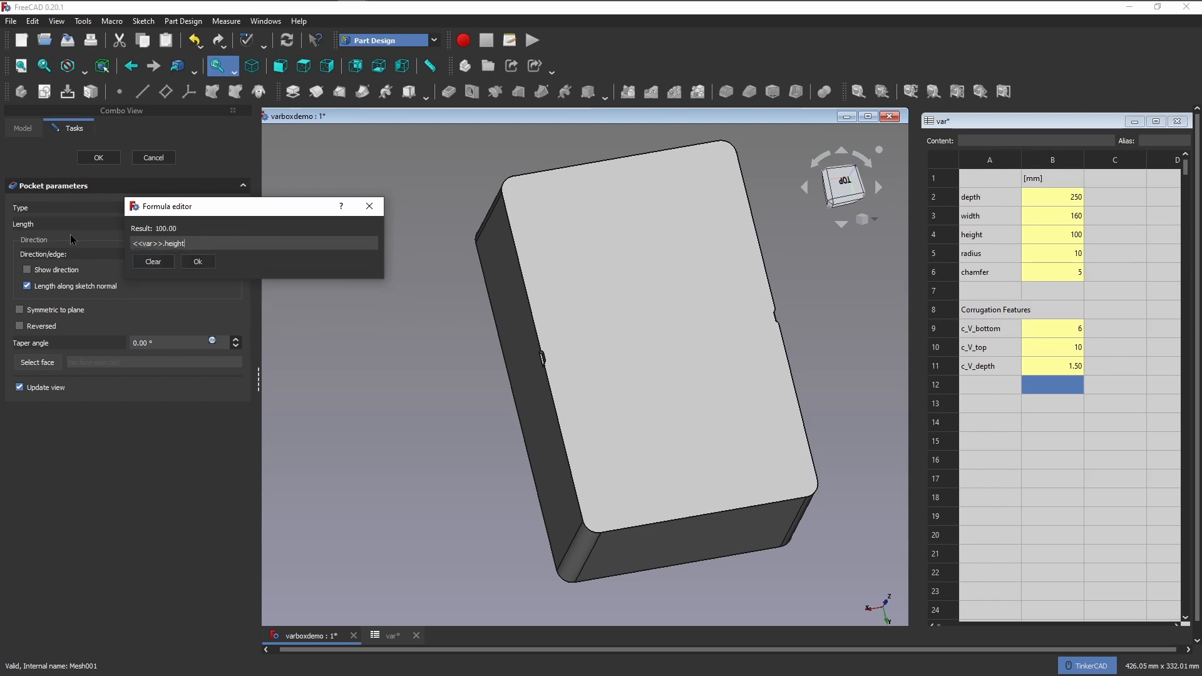
{"action": "key", "text": "Return"}
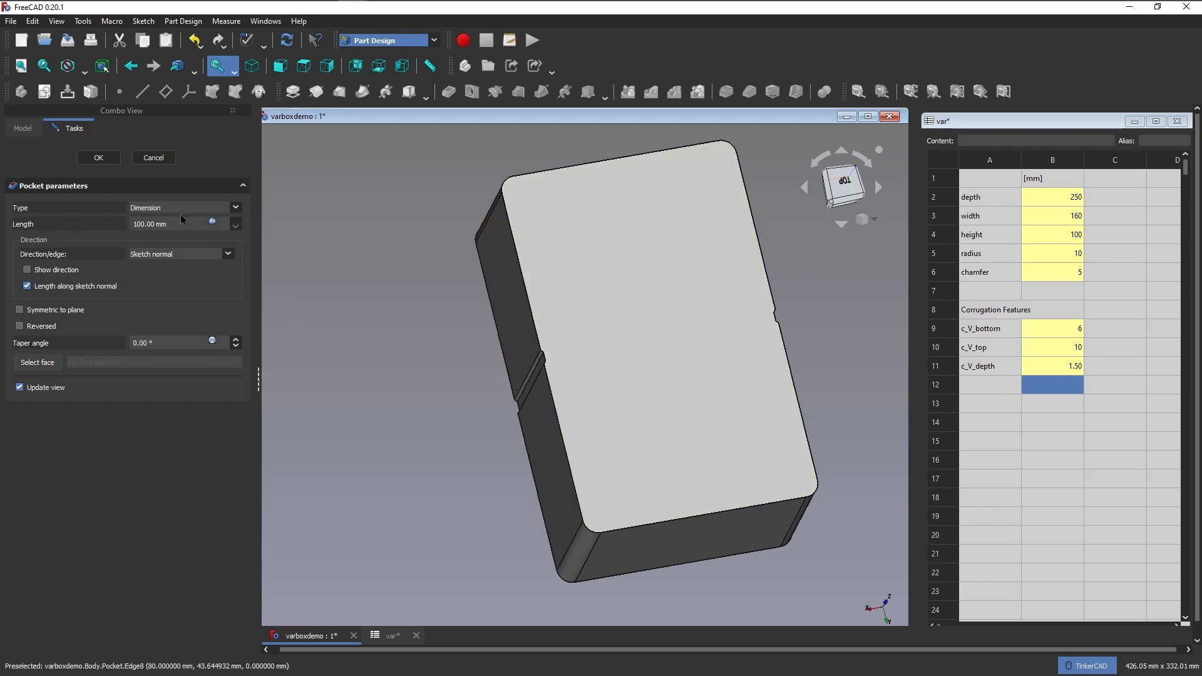
{"action": "left_click", "coordinate": [91, 158]}
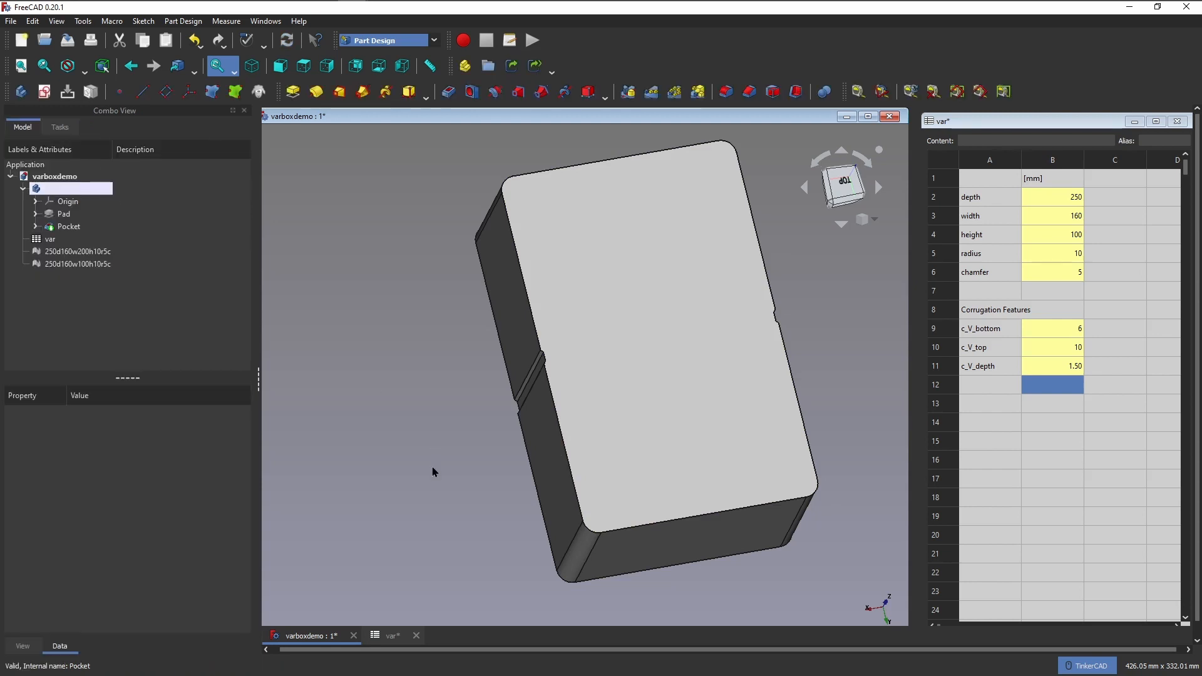
{"action": "middle_click_drag", "start_coordinate": [416, 440], "coordinate": [460, 275]}
{"action": "mouse_move", "coordinate": [408, 471]}
{"action": "middle_mouse_down"}
{"action": "mouse_move", "coordinate": [397, 461]}
{"action": "mouse_move", "coordinate": [402, 483]}
{"action": "middle_mouse_up"}
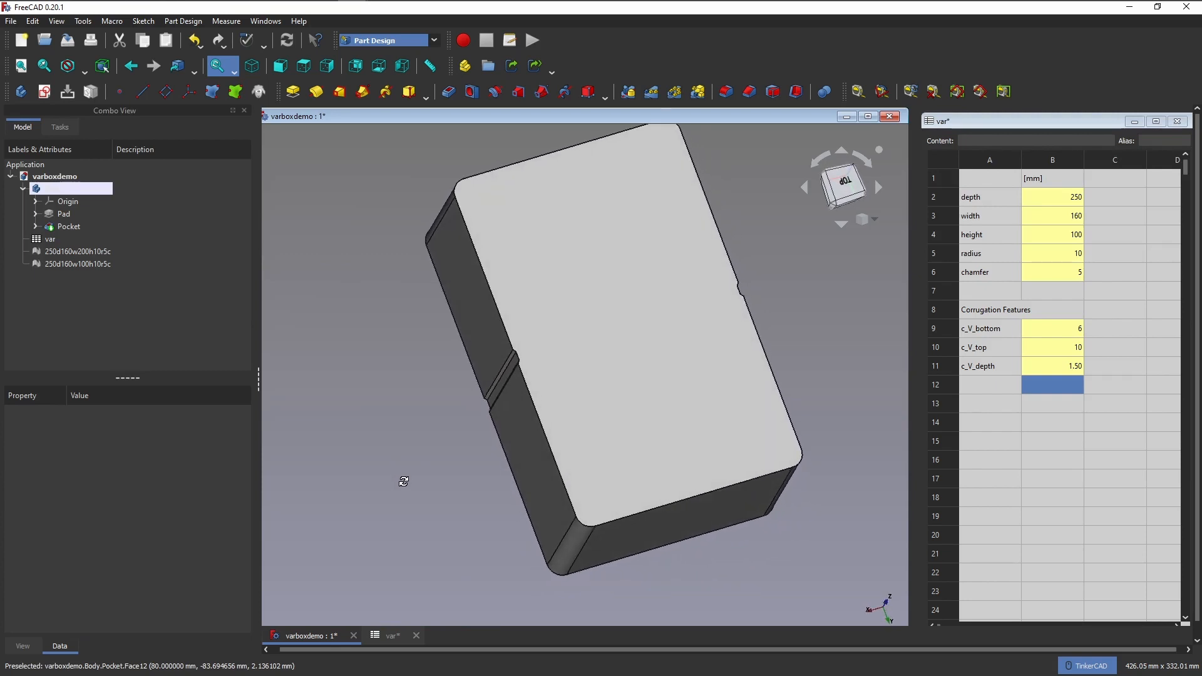
{"action": "middle_click_drag", "start_coordinate": [403, 481], "coordinate": [489, 486]}
{"action": "right_click", "coordinate": [489, 478]}
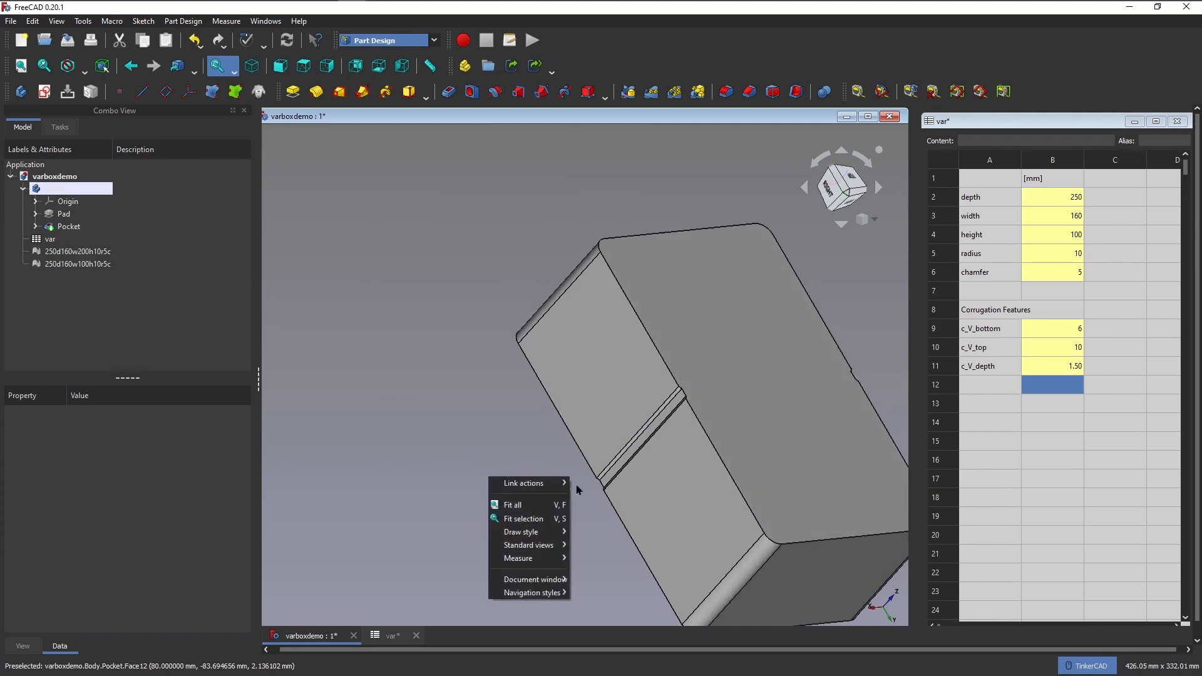
{"action": "middle_click_drag", "start_coordinate": [498, 398], "coordinate": [432, 355]}
{"action": "right_click_drag", "start_coordinate": [448, 460], "coordinate": [406, 461]}
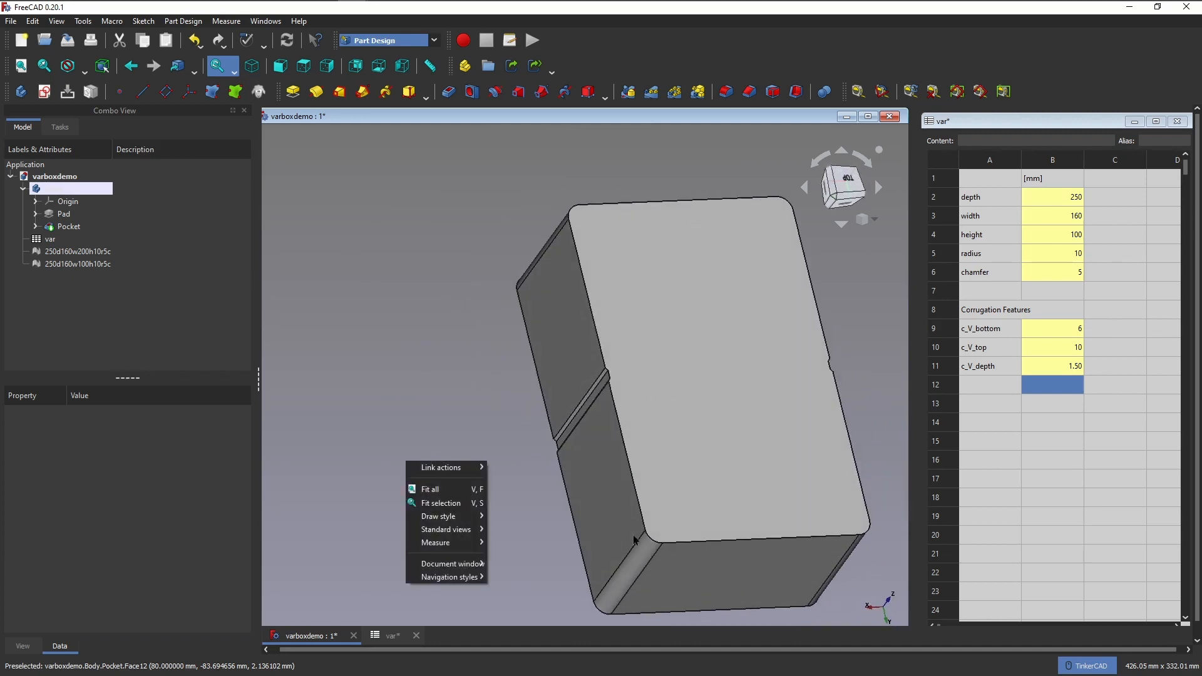
Enter the note "(y axis)" in spreadsheet cell C2, beside the depth value
{"action": "left_click", "coordinate": [1000, 408]}
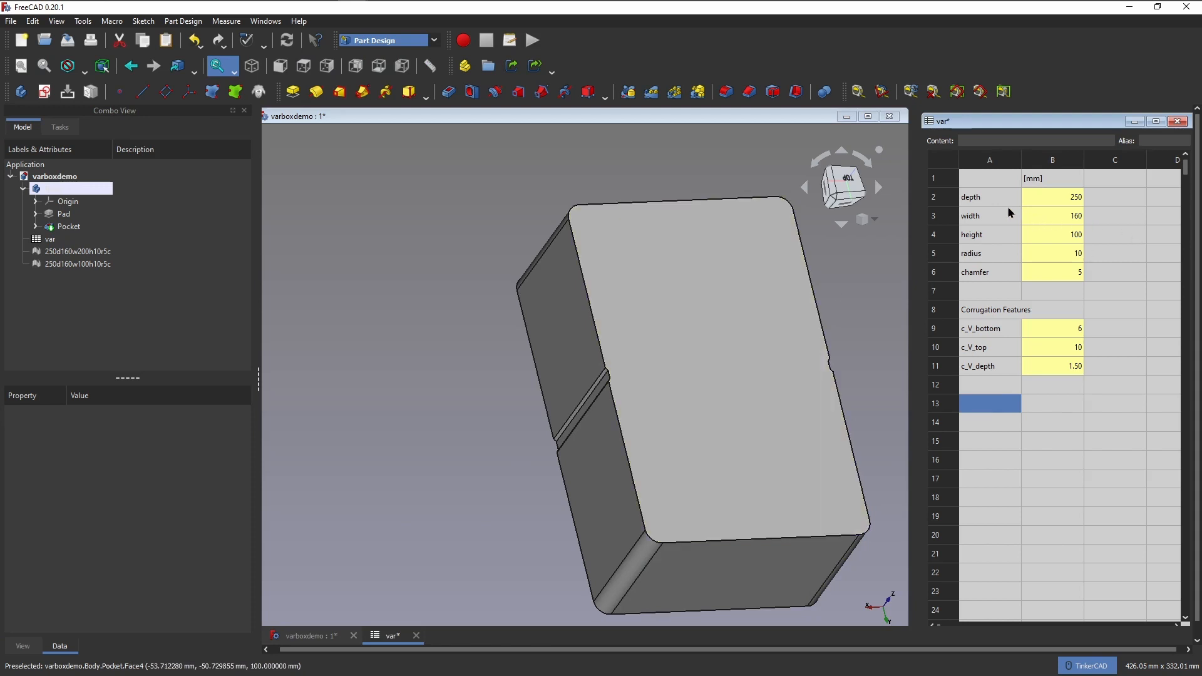
{"action": "left_click", "coordinate": [1126, 194]}
{"action": "left_click", "coordinate": [1040, 141]}
{"action": "type", "text": "(y axis)"}
{"action": "key", "text": "Return"}
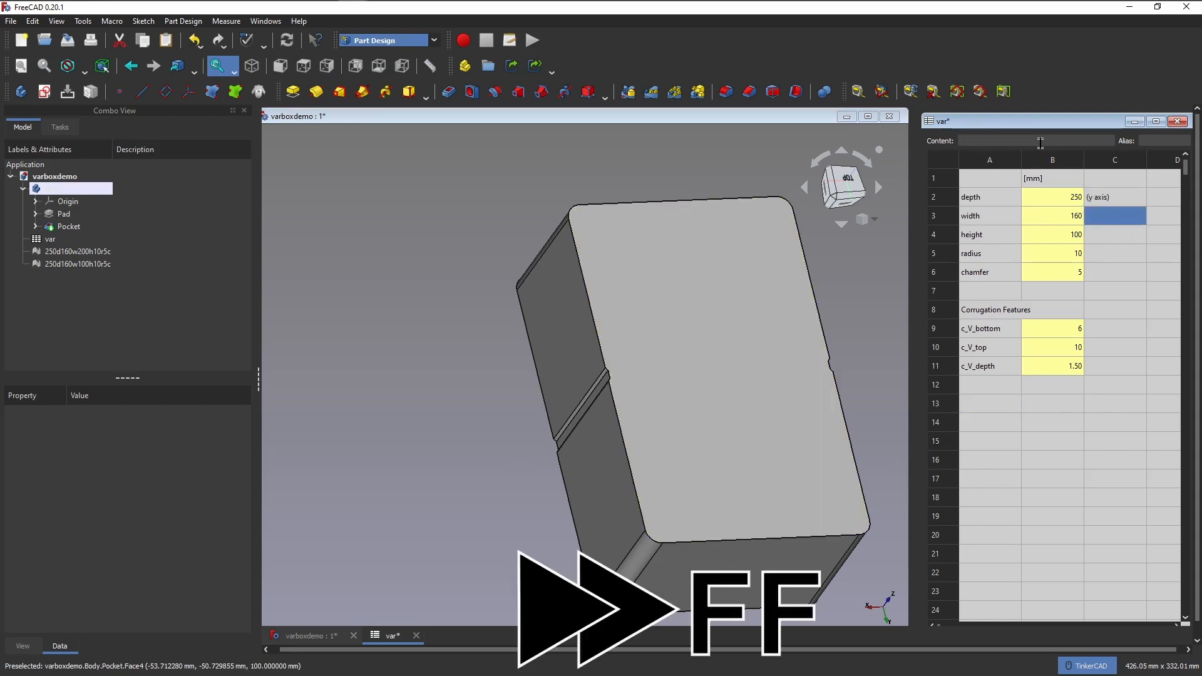
Enter the note "(x axis)" beside the width value and "(z axis)" beside the height value in spreadsheet column C
{"action": "type", "text": "(x axis)"}
{"action": "key", "text": "Return"}
{"action": "type", "text": "<z axis)"}
{"action": "left_click", "coordinate": [1117, 235]}
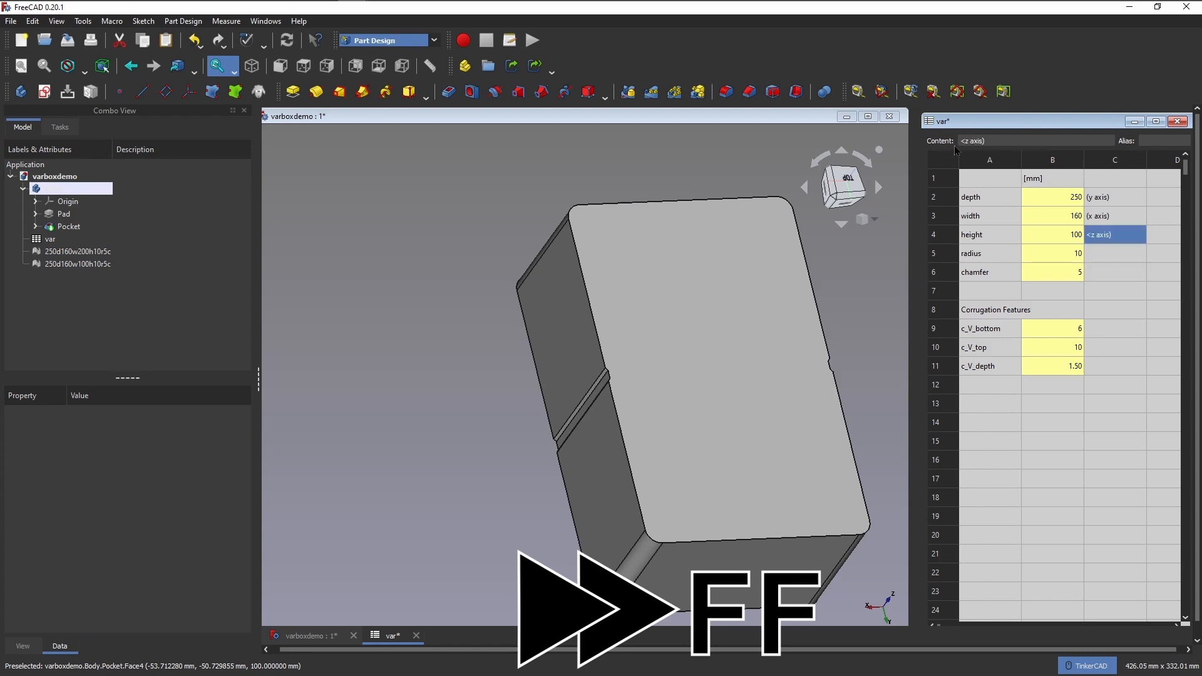
{"action": "left_click", "coordinate": [965, 141]}
{"action": "key", "text": "BackSpace"}
{"action": "type", "text": "("}
{"action": "key", "text": "Return"}
Enter the note "corners" beside the radius value and "bottom" beside the chamfer value in spreadsheet column C
{"action": "type", "text": "corners"}
{"action": "key", "text": "Return"}
{"action": "type", "text": "bottom"}
{"action": "key", "text": "Return"}
{"action": "key", "text": "Up"}
{"action": "key", "text": "Up"}
{"action": "key", "text": "Up"}
{"action": "key", "text": "Up"}
{"action": "key", "text": "Up"}
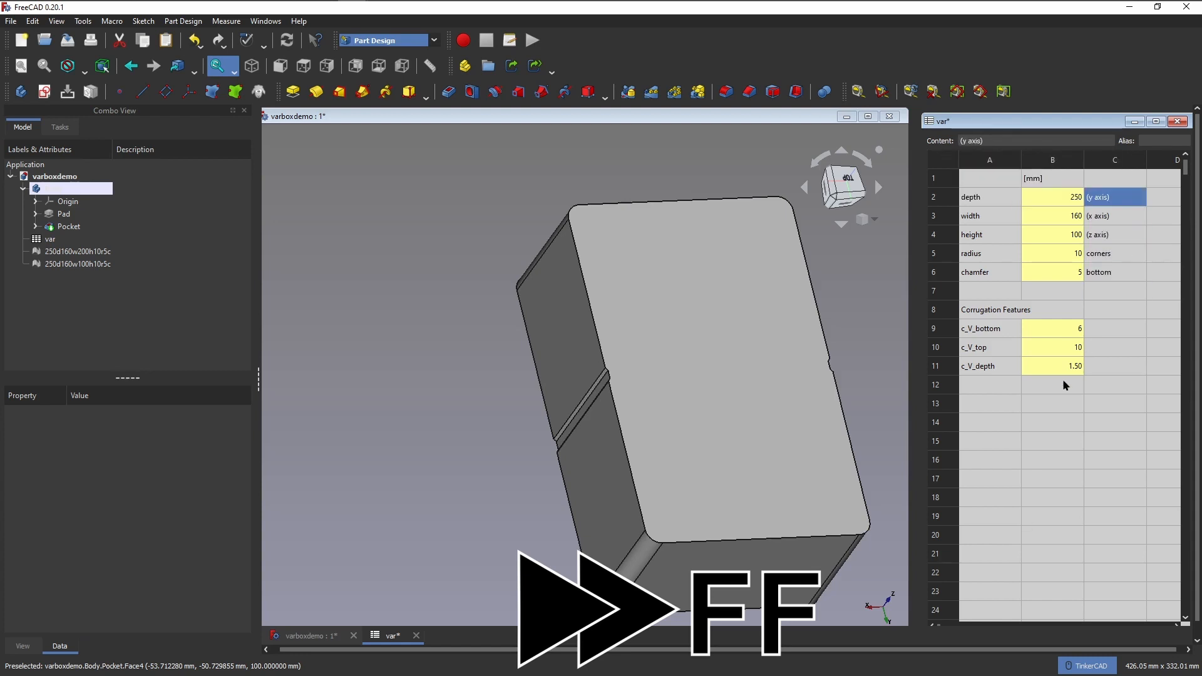
Start a new sketch on the top face of the box
{"action": "middle_click_drag", "start_coordinate": [720, 363], "coordinate": [632, 335]}
{"action": "left_click", "coordinate": [633, 375]}
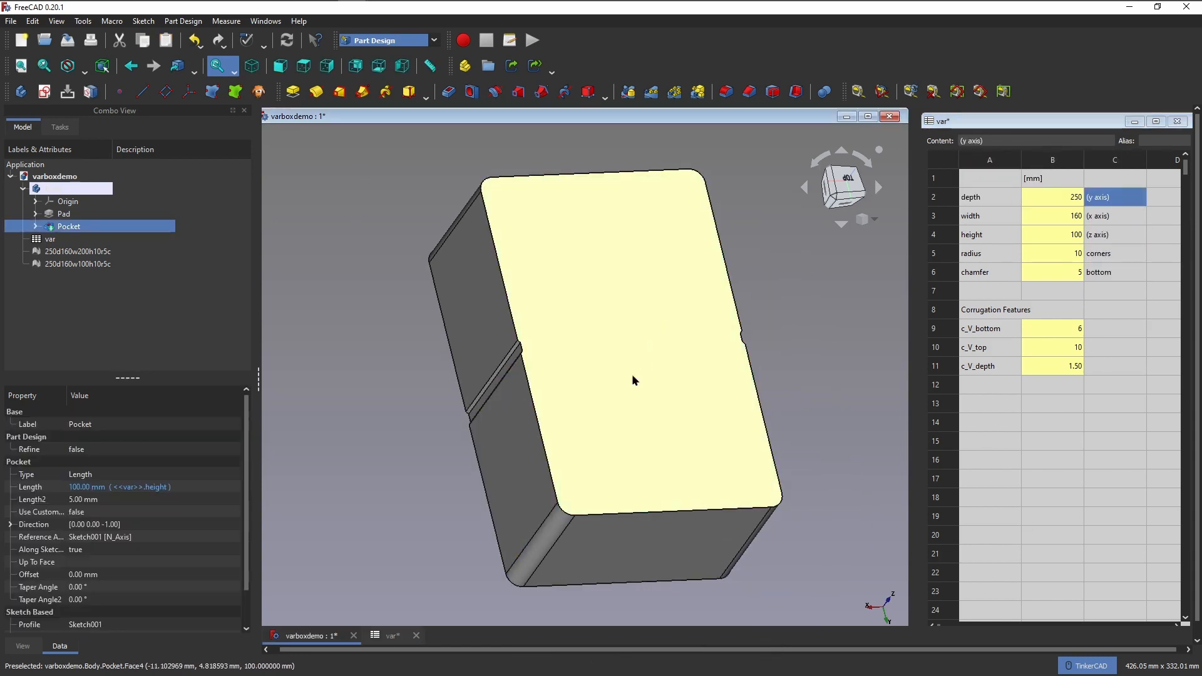
{"action": "left_click", "coordinate": [45, 92]}
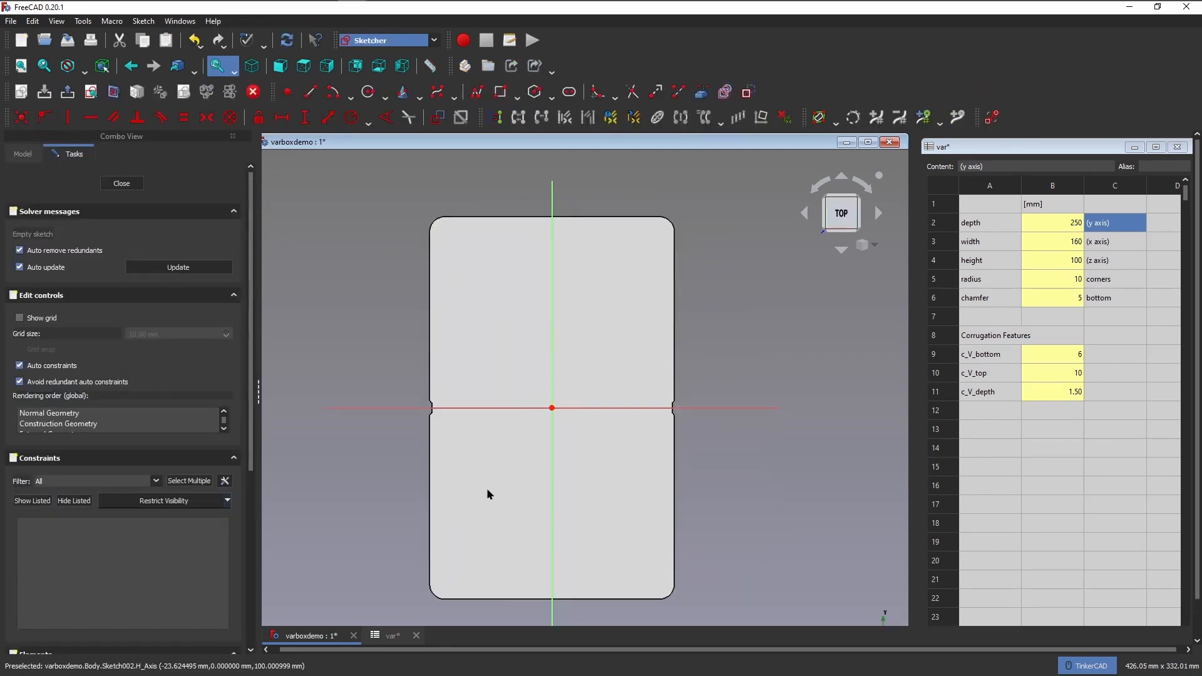
{"action": "middle_click_drag", "start_coordinate": [497, 519], "coordinate": [512, 490]}
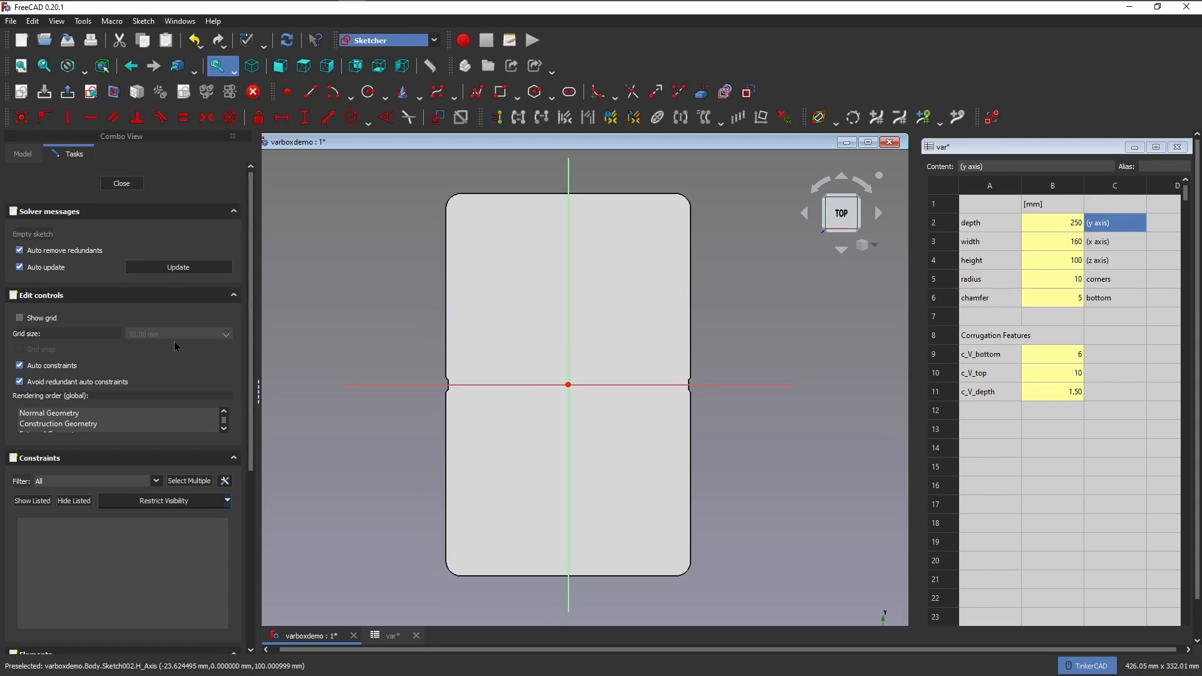
Draw a vertical construction line spanning beyond the box's full depth and constrain it to pass through the sketch origin
{"action": "left_click", "coordinate": [310, 92]}
{"action": "left_click", "coordinate": [586, 168]}
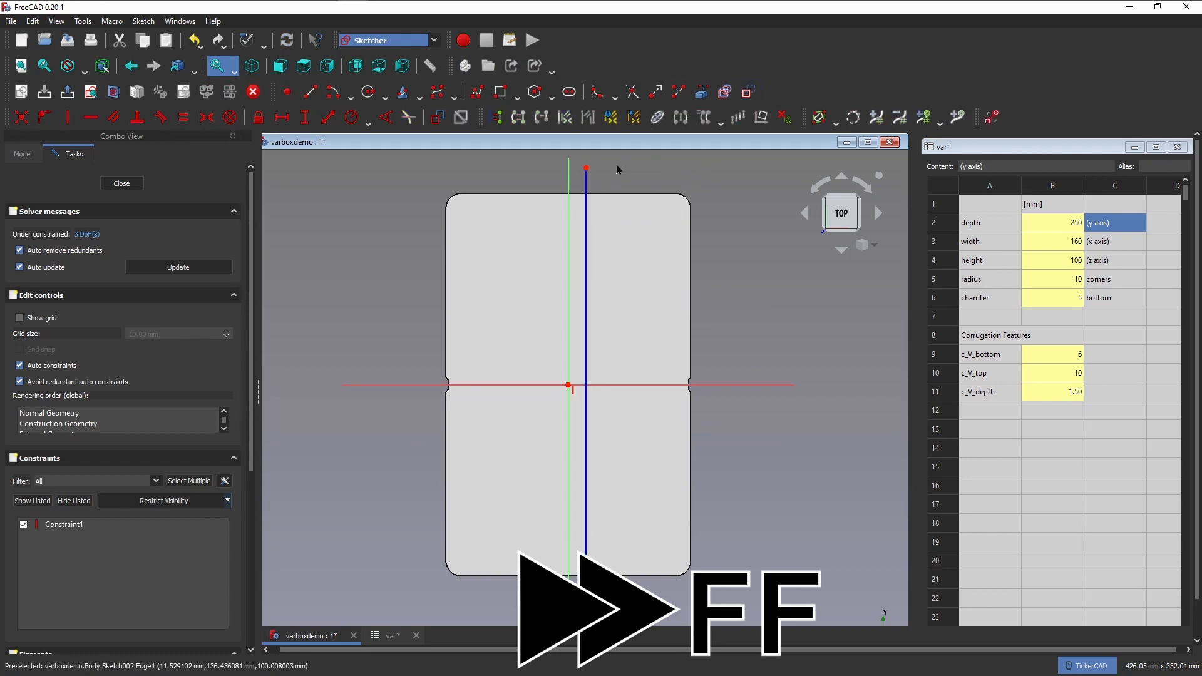
{"action": "left_click", "coordinate": [568, 384]}
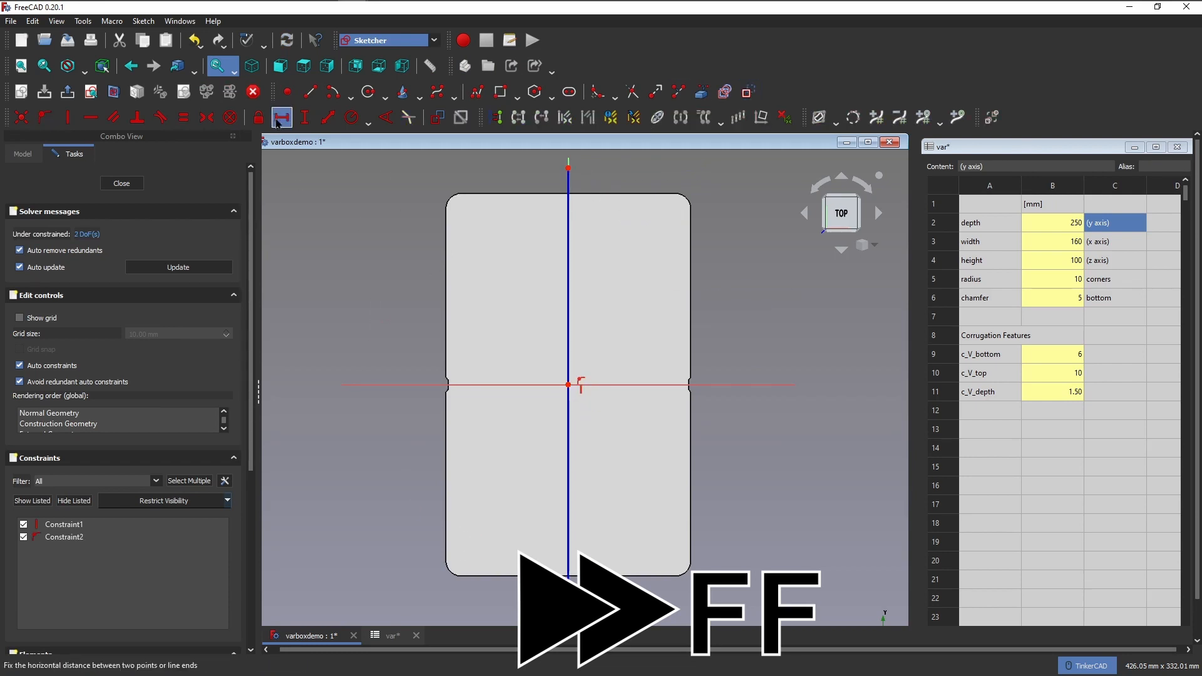
Sketch a trapezoid straddling the box's upper edge, narrowing inward, with a horizontal construction line between its slanted sides
{"action": "scroll", "coordinate": [548, 335], "scroll_direction": "up", "scroll_amount": 5}
{"action": "left_click", "coordinate": [673, 240]}
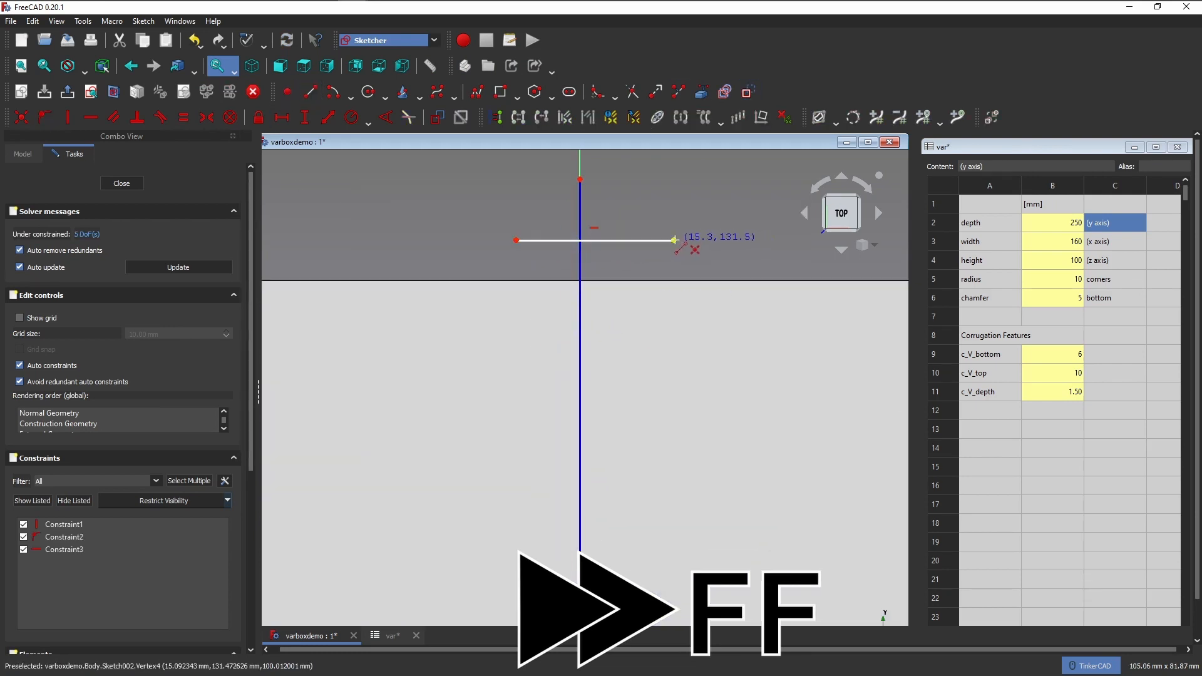
{"action": "left_click", "coordinate": [629, 336]}
{"action": "left_click", "coordinate": [533, 336]}
{"action": "left_click", "coordinate": [516, 240]}
{"action": "left_click", "coordinate": [522, 272]}
{"action": "left_click", "coordinate": [659, 273]}
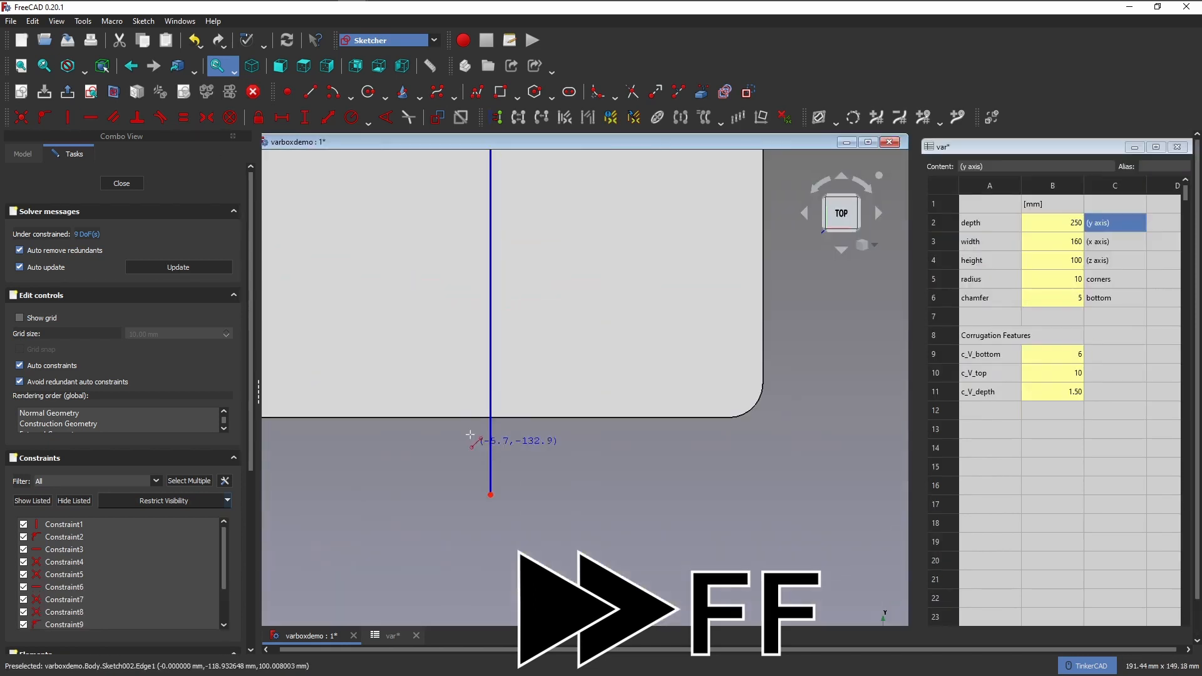
Sketch a mirrored trapezoid straddling the box's lower edge, with its short side inside the box
{"action": "left_click", "coordinate": [458, 382]}
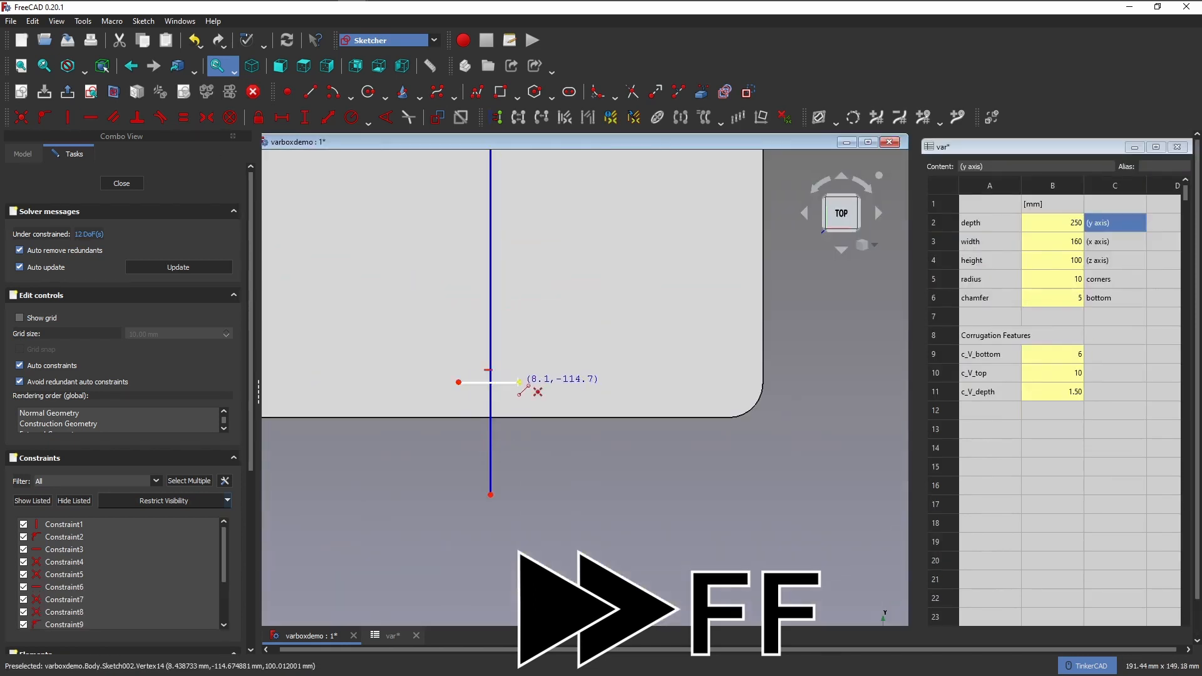
{"action": "left_click", "coordinate": [519, 381]}
{"action": "left_click", "coordinate": [548, 481]}
{"action": "left_click", "coordinate": [432, 481]}
{"action": "left_click", "coordinate": [458, 382]}
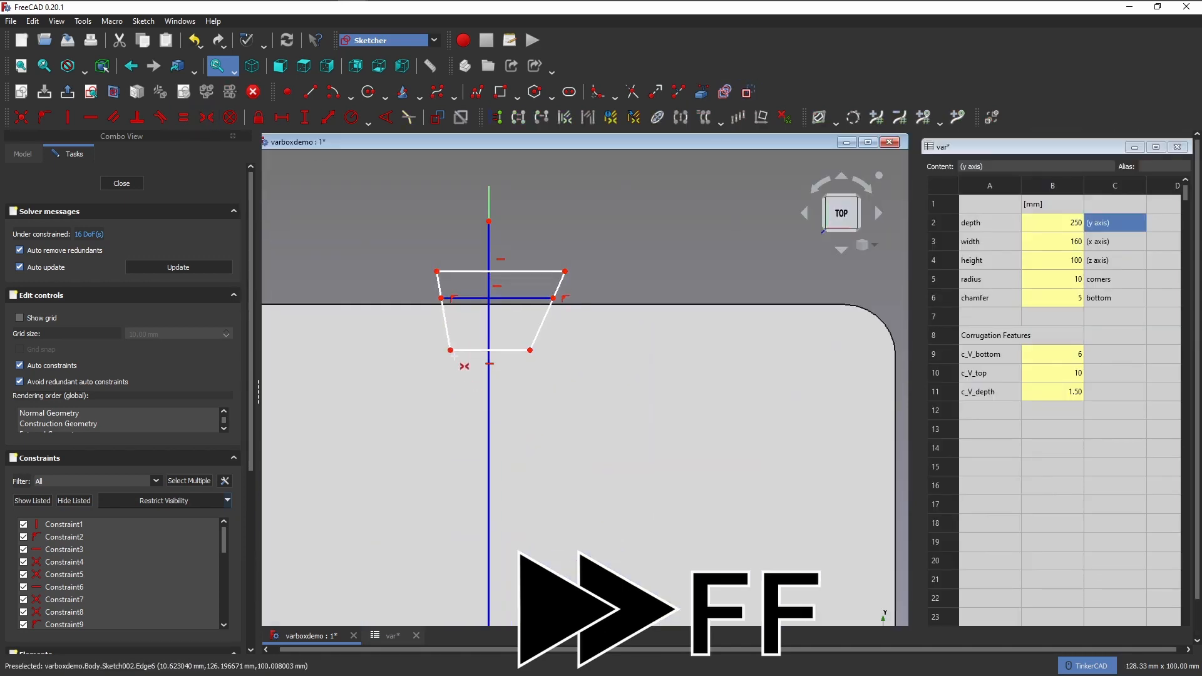
Constrain both trapezoids' short sides and horizontal construction lines symmetric about the vertical construction line
{"action": "left_click", "coordinate": [206, 117]}
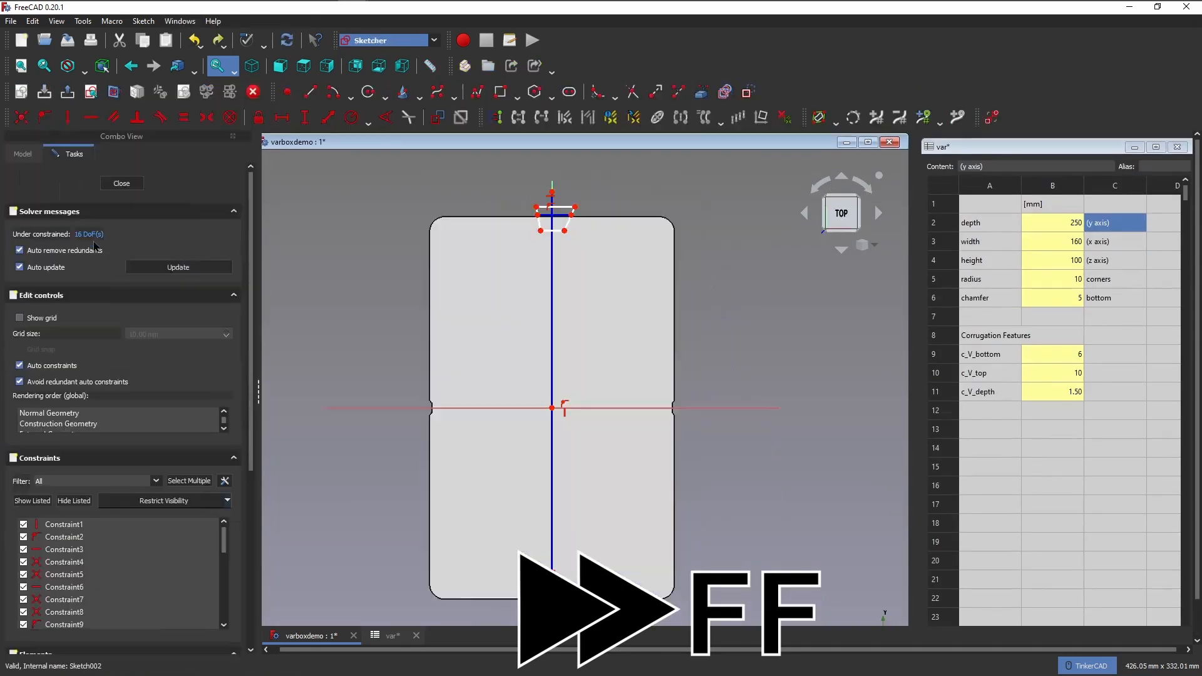
{"action": "scroll", "coordinate": [519, 174], "scroll_direction": "up", "scroll_amount": 5}
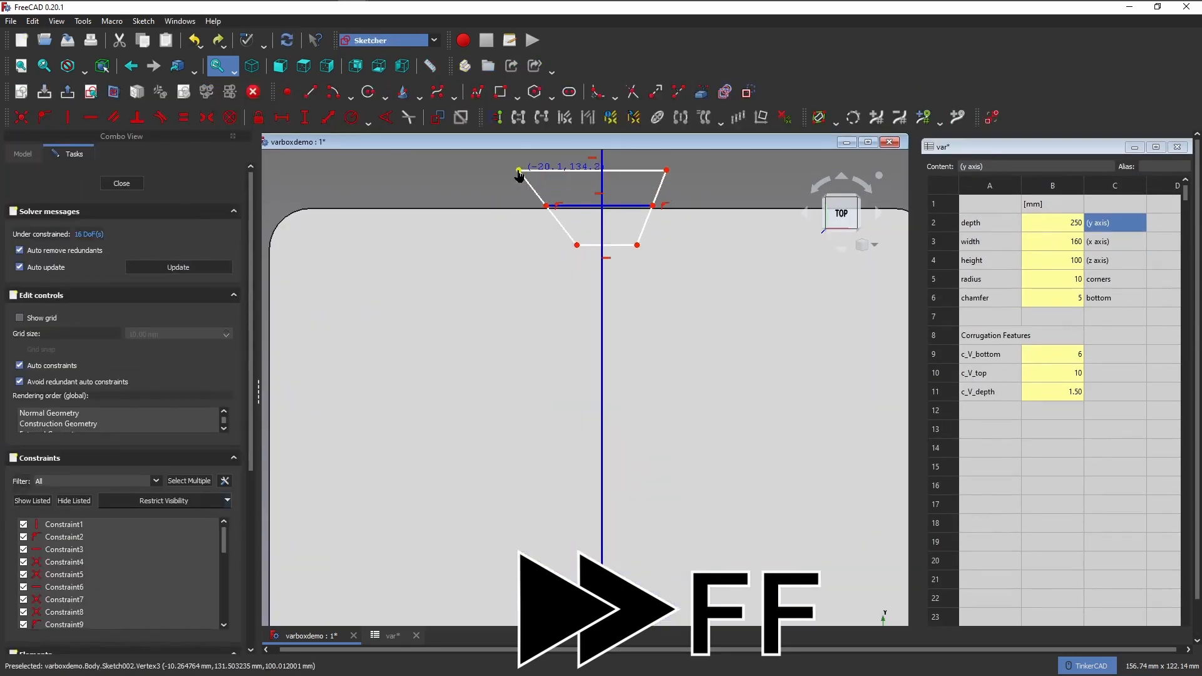
{"action": "left_click", "coordinate": [601, 247]}
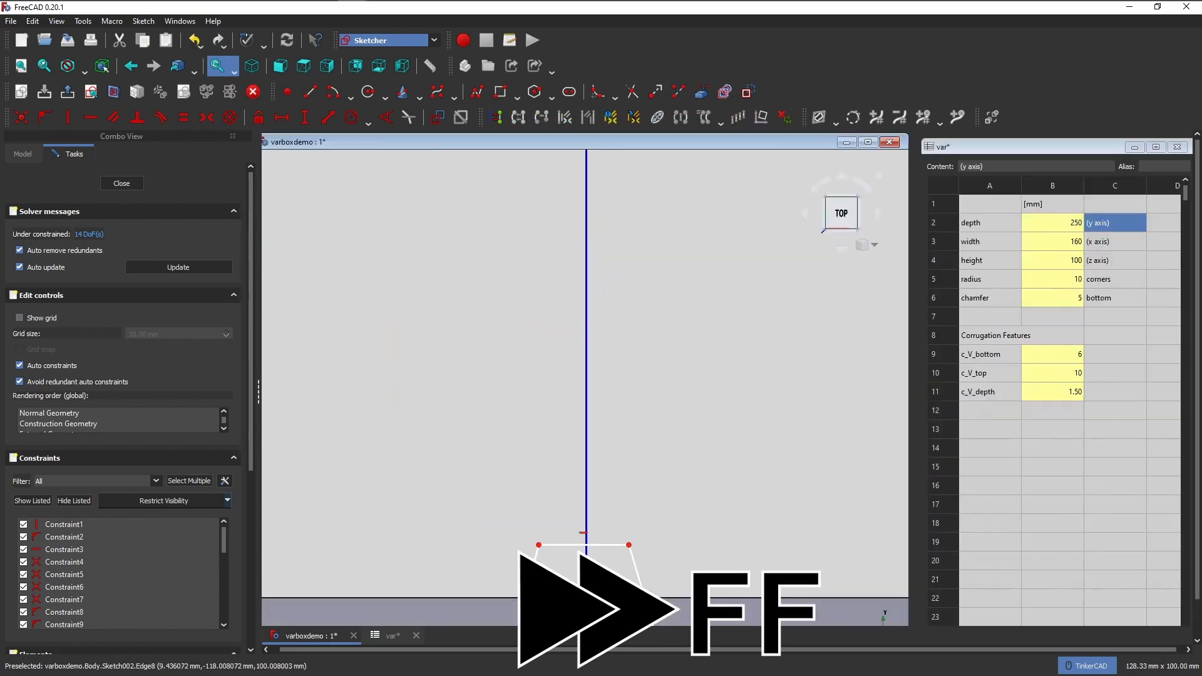
{"action": "scroll", "coordinate": [615, 597], "scroll_direction": "up", "scroll_amount": 1}
{"action": "left_click", "coordinate": [522, 533]}
{"action": "left_click", "coordinate": [631, 533]}
{"action": "left_click", "coordinate": [579, 567]}
{"action": "left_click", "coordinate": [501, 613]}
{"action": "left_click", "coordinate": [655, 613]}
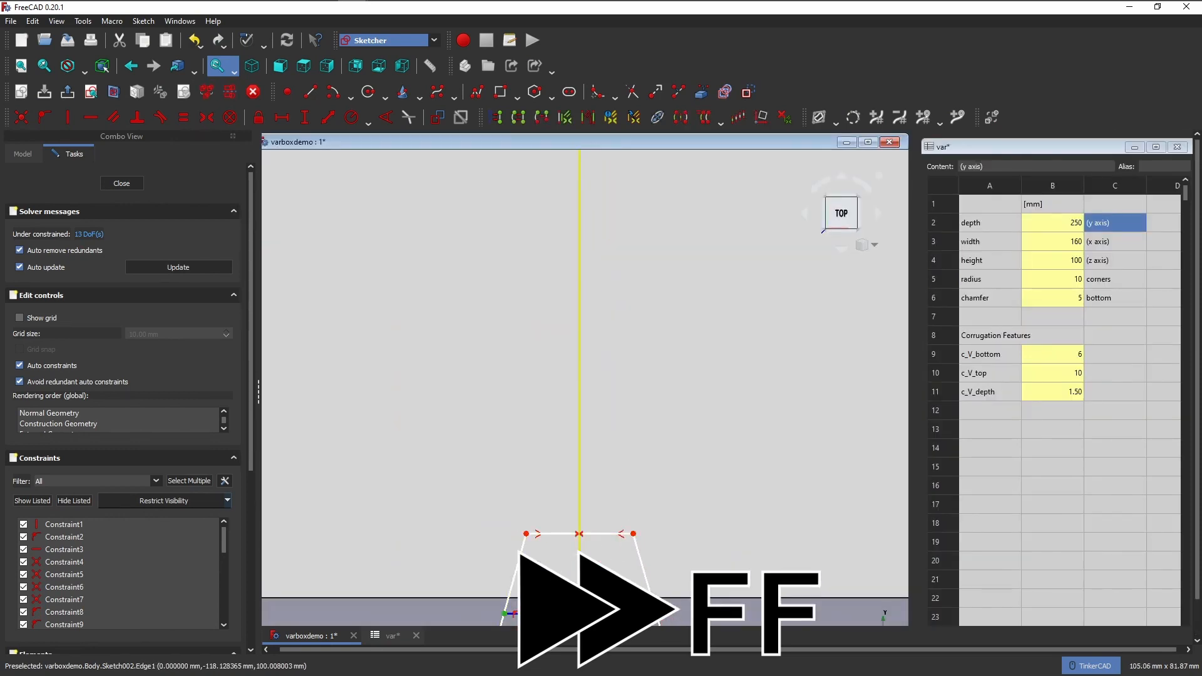
{"action": "left_click", "coordinate": [579, 579]}
Make the short sides, horizontal construction lines and slanted sides of the upper and lower trapezoids equal in length
{"action": "left_click", "coordinate": [189, 126]}
{"action": "scroll", "coordinate": [623, 475], "scroll_direction": "down", "scroll_amount": 9}
{"action": "scroll", "coordinate": [615, 228], "scroll_direction": "up", "scroll_amount": 9}
{"action": "left_click", "coordinate": [623, 314]}
{"action": "left_click", "coordinate": [630, 264]}
{"action": "scroll", "coordinate": [632, 266], "scroll_direction": "down", "scroll_amount": 9}
{"action": "scroll", "coordinate": [649, 568], "scroll_direction": "up", "scroll_amount": 8}
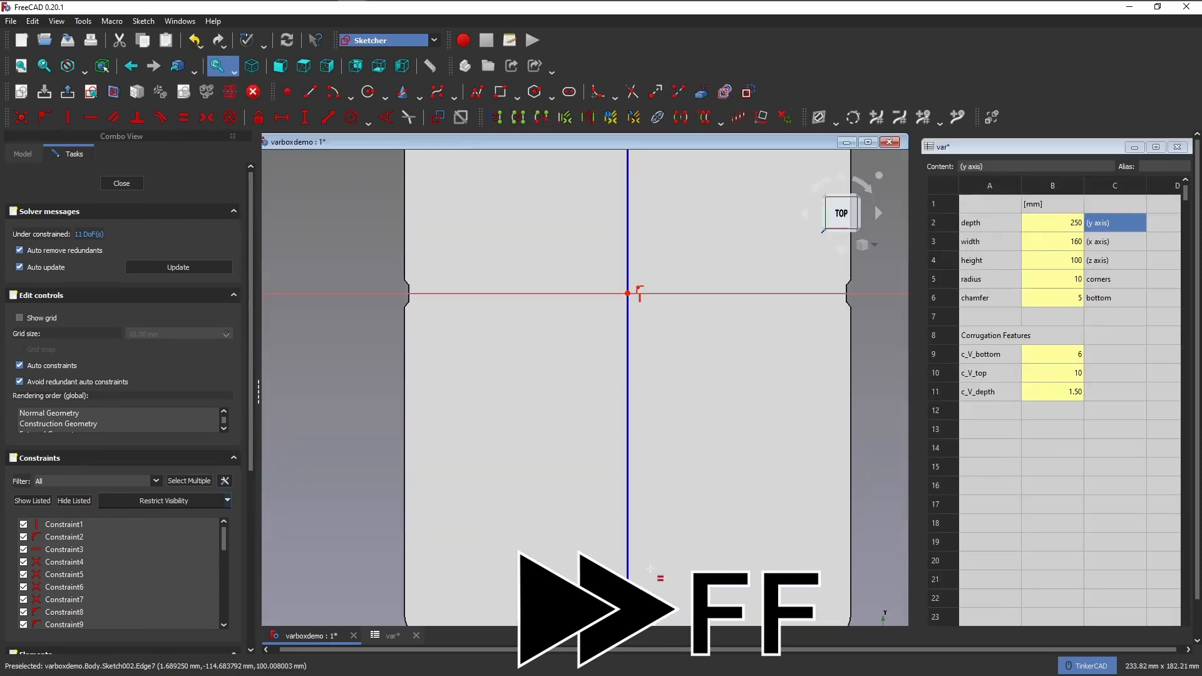
{"action": "left_click", "coordinate": [620, 469]}
{"action": "left_click", "coordinate": [664, 508]}
{"action": "scroll", "coordinate": [666, 532], "scroll_direction": "down", "scroll_amount": 9}
{"action": "scroll", "coordinate": [664, 291], "scroll_direction": "up", "scroll_amount": 4}
{"action": "left_click", "coordinate": [662, 329]}
{"action": "scroll", "coordinate": [651, 188], "scroll_direction": "down", "scroll_amount": 1}
{"action": "scroll", "coordinate": [651, 200], "scroll_direction": "down", "scroll_amount": 2}
{"action": "scroll", "coordinate": [653, 521], "scroll_direction": "up", "scroll_amount": 5}
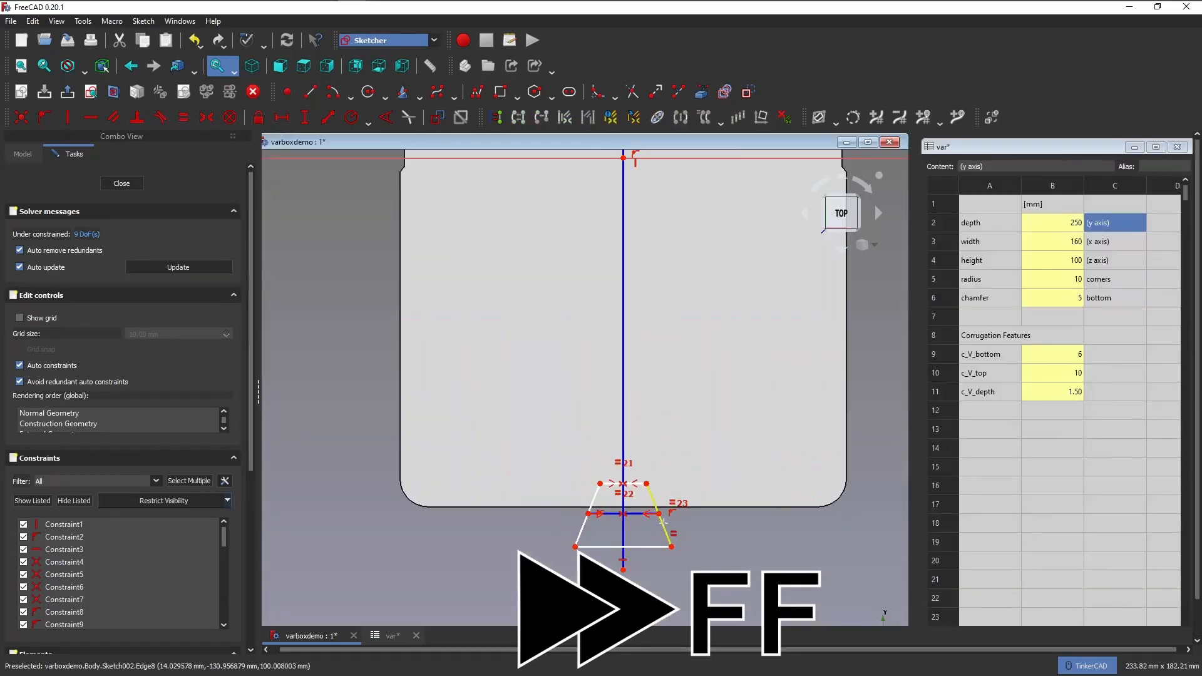
Constrain the lower construction line's vertical distance from the origin with the formula <<var>>.depth/2
{"action": "left_click", "coordinate": [304, 118]}
{"action": "left_click", "coordinate": [659, 513]}
{"action": "left_click", "coordinate": [623, 158]}
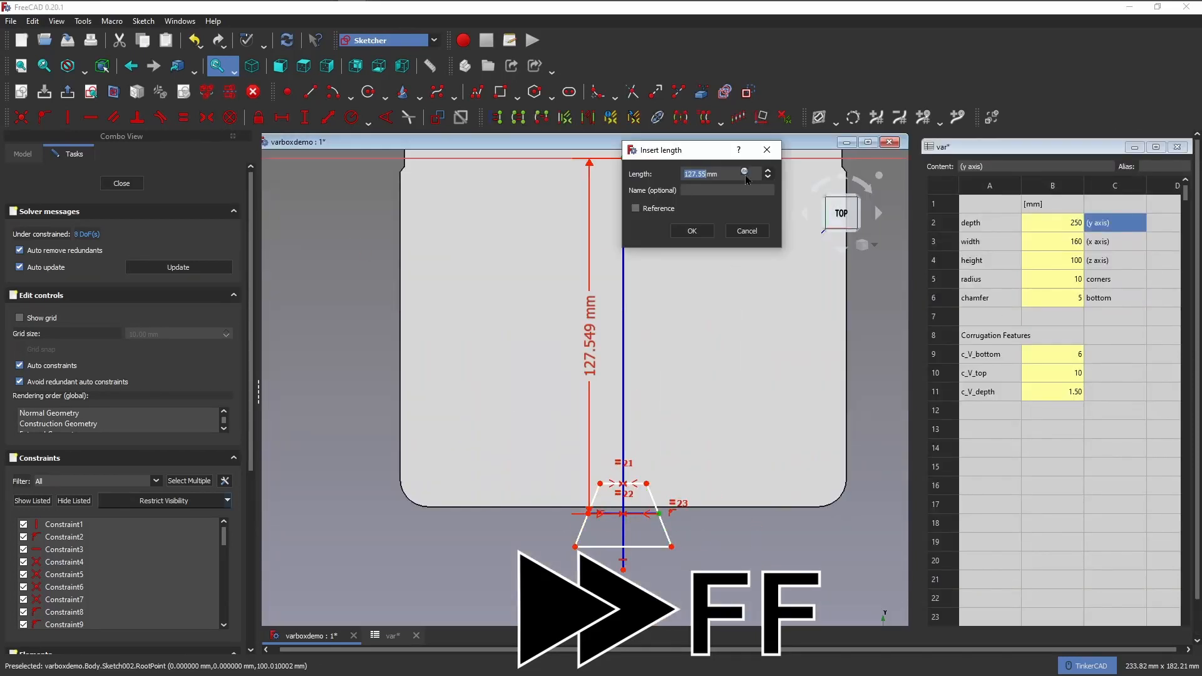
{"action": "left_click", "coordinate": [746, 175]}
{"action": "type", "text": "<<var"}
{"action": "key", "text": "Down"}
{"action": "key", "text": "Down"}
{"action": "type", "text": "depth/2"}
{"action": "key", "text": "Return"}
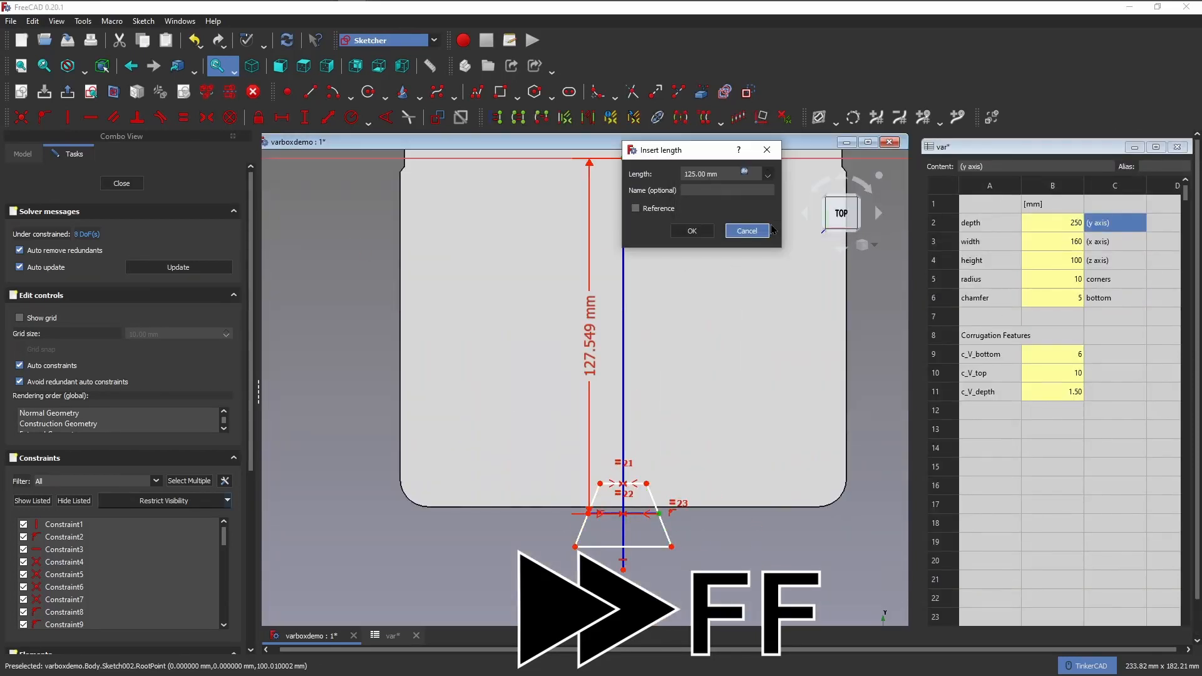
{"action": "key", "text": "Return"}
Constrain the upper construction line's vertical distance from the origin with the formula <<var>>.depth/2
{"action": "middle_click_drag", "start_coordinate": [795, 162], "coordinate": [765, 417]}
{"action": "left_click", "coordinate": [304, 118]}
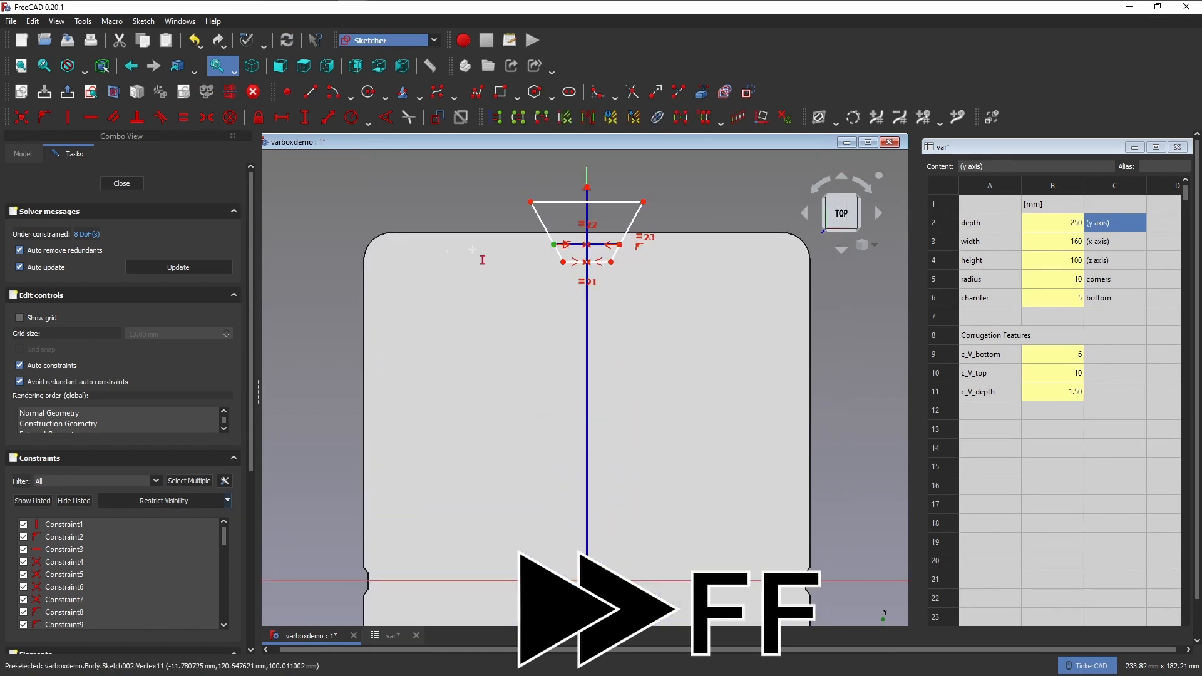
{"action": "left_click", "coordinate": [553, 245]}
{"action": "left_click", "coordinate": [586, 580]}
{"action": "left_click", "coordinate": [419, 131]}
{"action": "type", "text": "<<var"}
{"action": "key", "text": "Down"}
{"action": "key", "text": "Down"}
{"action": "type", "text": "depth/2"}
{"action": "key", "text": "Return"}
{"action": "key", "text": "Return"}
Constrain the vertical distance between the upper trapezoid's short side and its construction line with the formula <<var>>.c_V_depth
{"action": "scroll", "coordinate": [460, 206], "scroll_direction": "down", "scroll_amount": 2}
{"action": "middle_click_drag", "start_coordinate": [346, 269], "coordinate": [384, 266]}
{"action": "left_click", "coordinate": [599, 217]}
{"action": "left_click", "coordinate": [607, 197]}
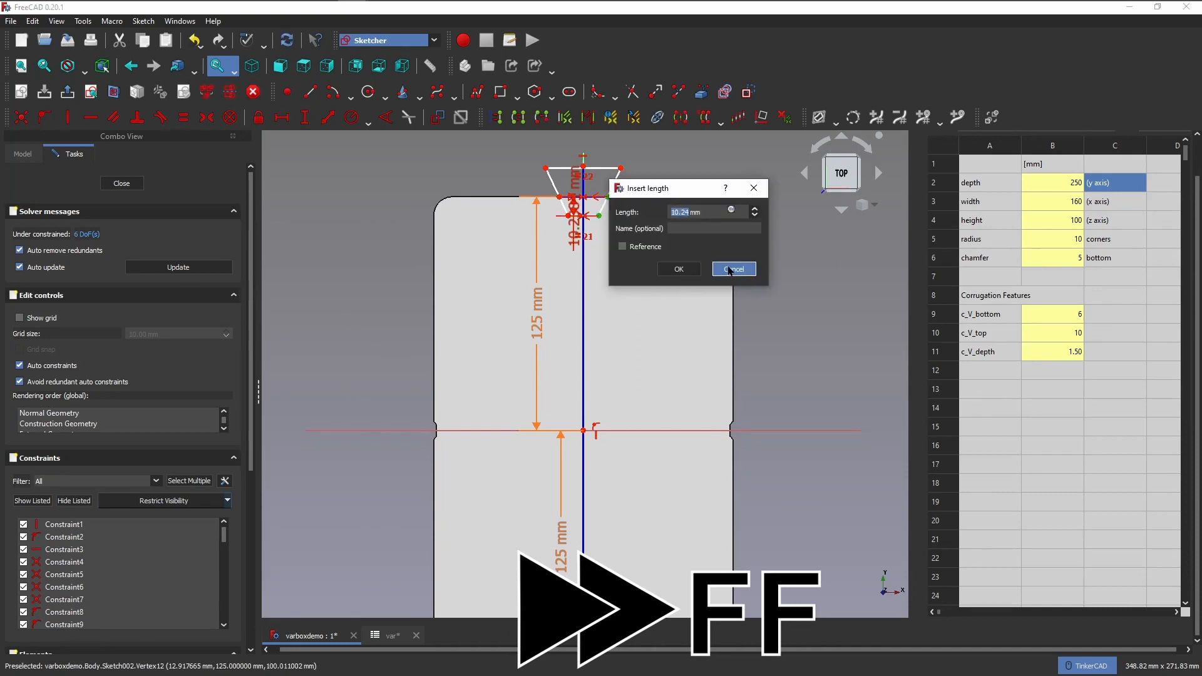
{"action": "left_click", "coordinate": [733, 213]}
{"action": "type", "text": "<<var>>.c_V_depth"}
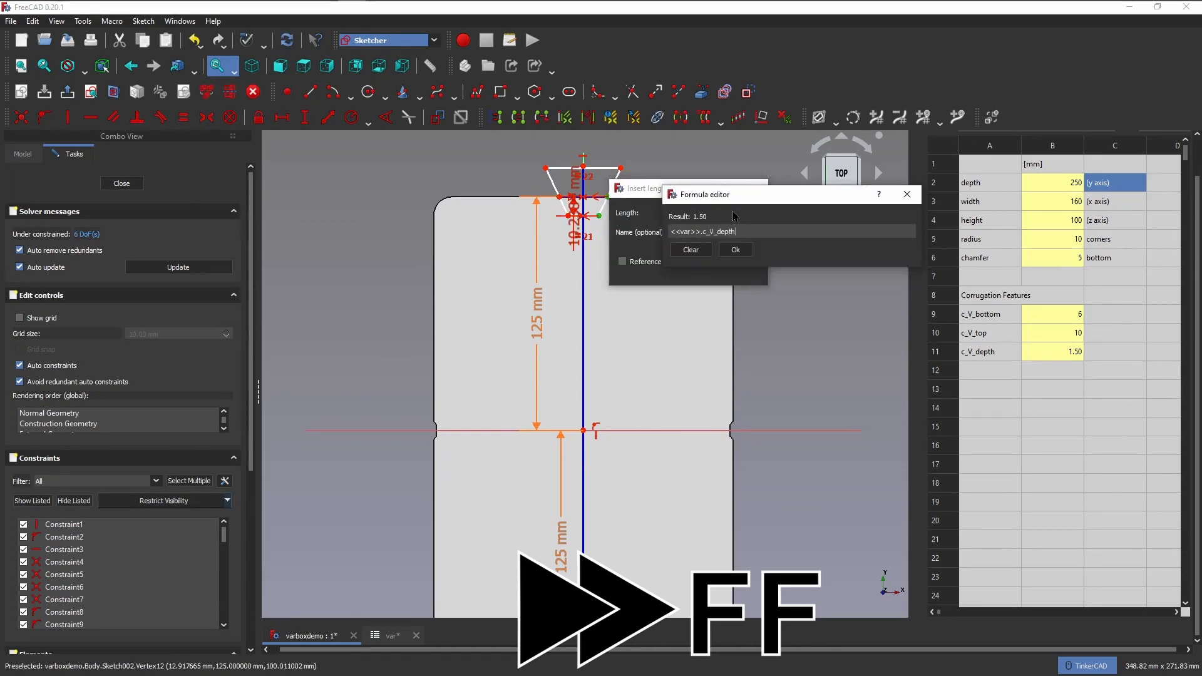
{"action": "key", "text": "Return"}
{"action": "key", "text": "Return"}
Constrain the length of the upper trapezoid's short side with the formula <<var>>.c_V_bottom
{"action": "scroll", "coordinate": [579, 175], "scroll_direction": "down", "scroll_amount": 1}
{"action": "scroll", "coordinate": [594, 220], "scroll_direction": "up", "scroll_amount": 4}
{"action": "left_click", "coordinate": [282, 117]}
{"action": "scroll", "coordinate": [552, 210], "scroll_direction": "up", "scroll_amount": 8}
{"action": "left_click", "coordinate": [589, 180]}
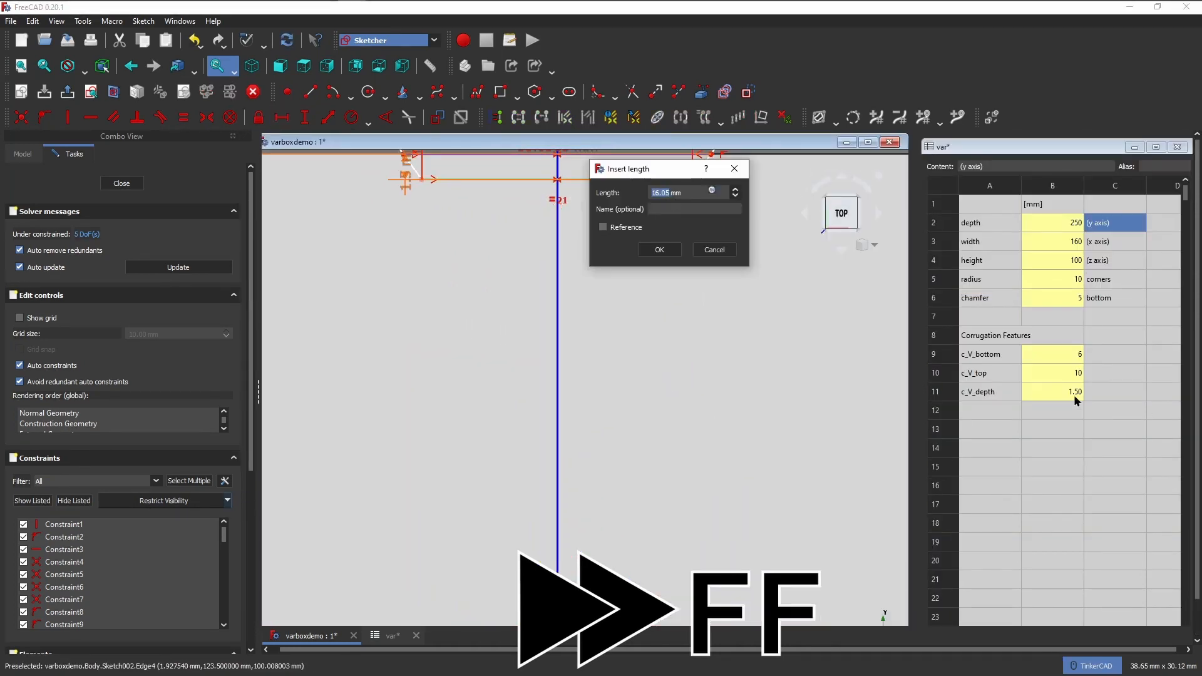
{"action": "left_click", "coordinate": [713, 194]}
{"action": "type", "text": "<<var>>.c_V_bottom"}
{"action": "key", "text": "Return"}
{"action": "key", "text": "Return"}
{"action": "key", "text": "Return"}
Constrain the upper construction line's length with the formula <<var>>.c_V_top
{"action": "middle_click_drag", "start_coordinate": [667, 284], "coordinate": [755, 505]}
{"action": "scroll", "coordinate": [680, 335], "scroll_direction": "up", "scroll_amount": 1}
{"action": "left_click", "coordinate": [679, 334]}
{"action": "left_click", "coordinate": [820, 348]}
{"action": "type", "text": "<<var>>.c_V_top"}
{"action": "key", "text": "Return"}
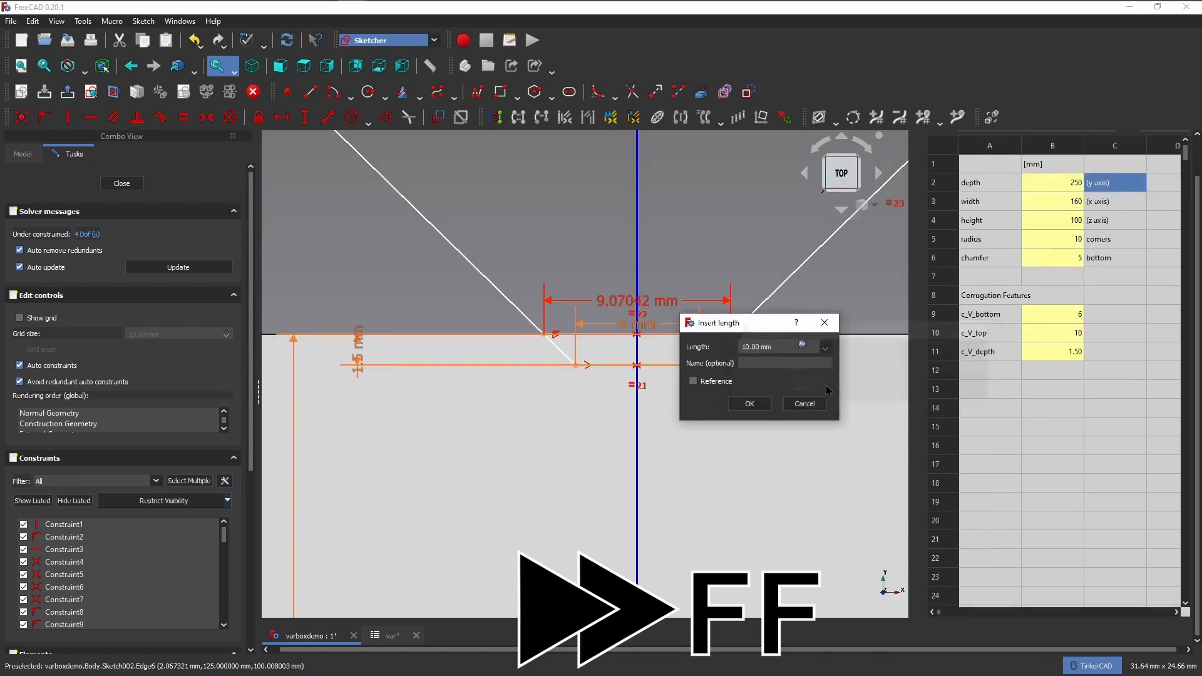
{"action": "key", "text": "Return"}
Set the vertical distance between the upper trapezoid's long outer side and its construction line to 2 mm
{"action": "scroll", "coordinate": [720, 369], "scroll_direction": "down", "scroll_amount": 5}
{"action": "left_click", "coordinate": [726, 355]}
{"action": "left_click", "coordinate": [843, 267]}
{"action": "type", "text": "2"}
{"action": "key", "text": "Return"}
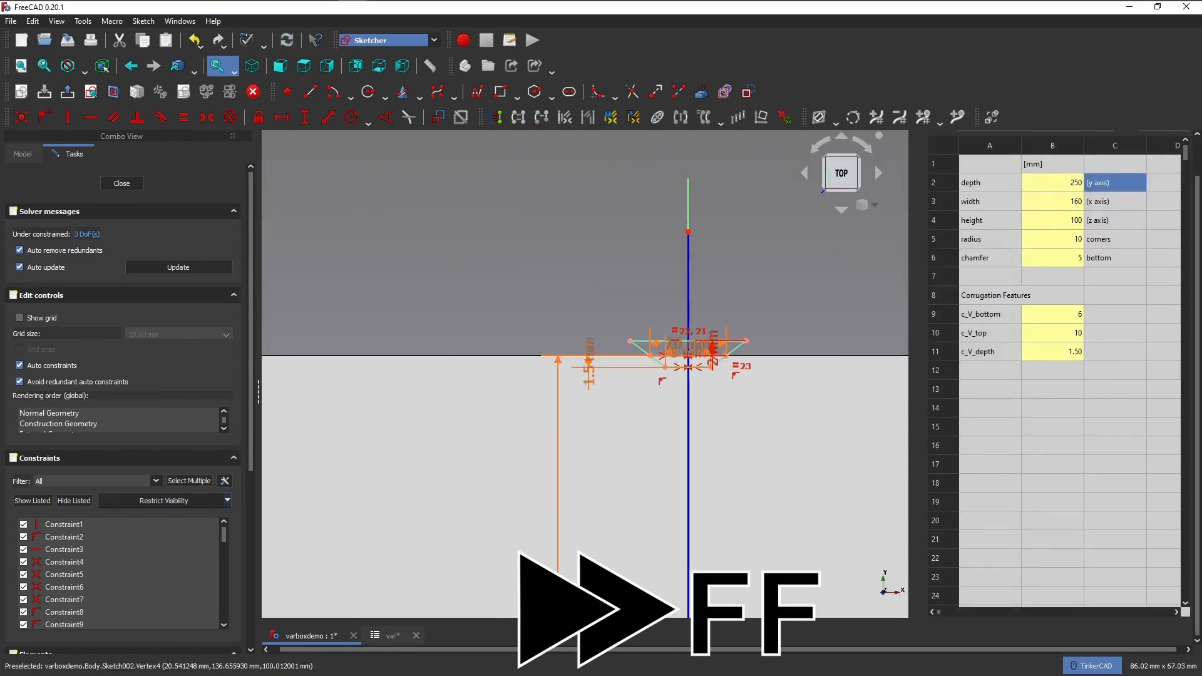
Set the lower trapezoid's long outer side 2 mm vertically from its construction line and close the sketch
{"action": "middle_click_drag", "start_coordinate": [682, 532], "coordinate": [626, 207]}
{"action": "scroll", "coordinate": [624, 430], "scroll_direction": "down", "scroll_amount": 4}
{"action": "scroll", "coordinate": [625, 429], "scroll_direction": "up", "scroll_amount": 6}
{"action": "middle_click_drag", "start_coordinate": [474, 510], "coordinate": [664, 378]}
{"action": "left_click_drag", "start_coordinate": [574, 379], "coordinate": [535, 472]}
{"action": "left_click", "coordinate": [562, 445]}
{"action": "left_click", "coordinate": [536, 467]}
{"action": "type", "text": "i2"}
{"action": "key", "text": "Return"}
{"action": "scroll", "coordinate": [595, 530], "scroll_direction": "down", "scroll_amount": 8}
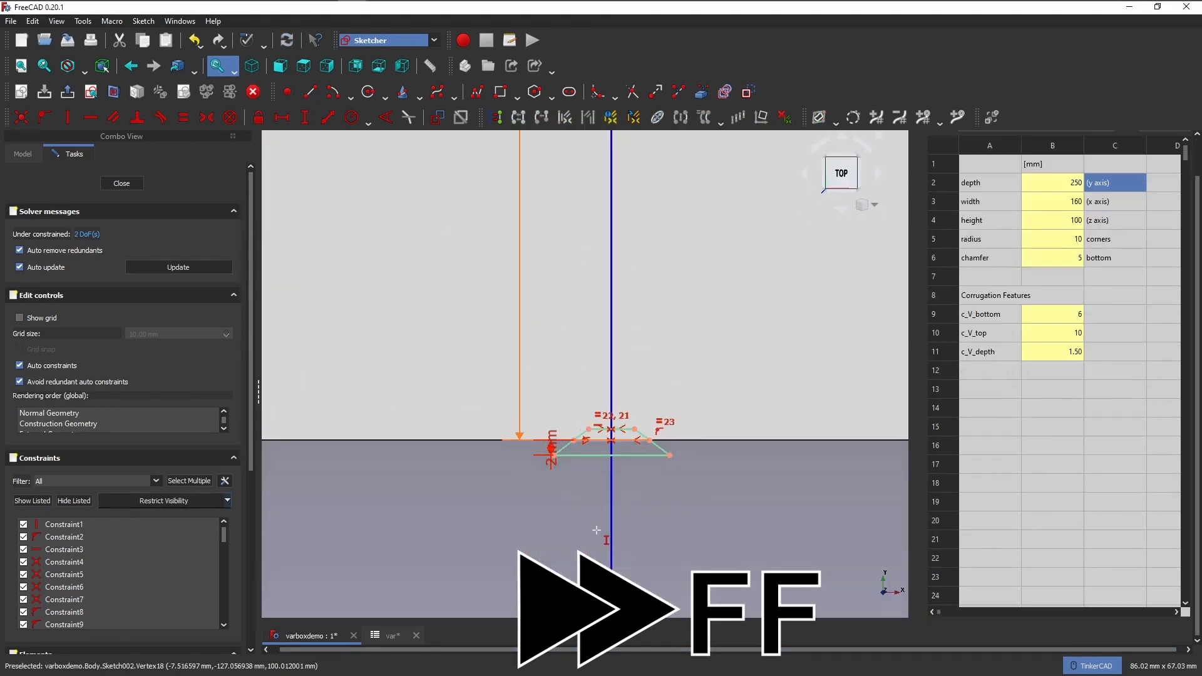
{"action": "scroll", "coordinate": [574, 545], "scroll_direction": "up", "scroll_amount": 12}
{"action": "scroll", "coordinate": [608, 400], "scroll_direction": "down", "scroll_amount": 14}
{"action": "scroll", "coordinate": [599, 379], "scroll_direction": "up", "scroll_amount": 8}
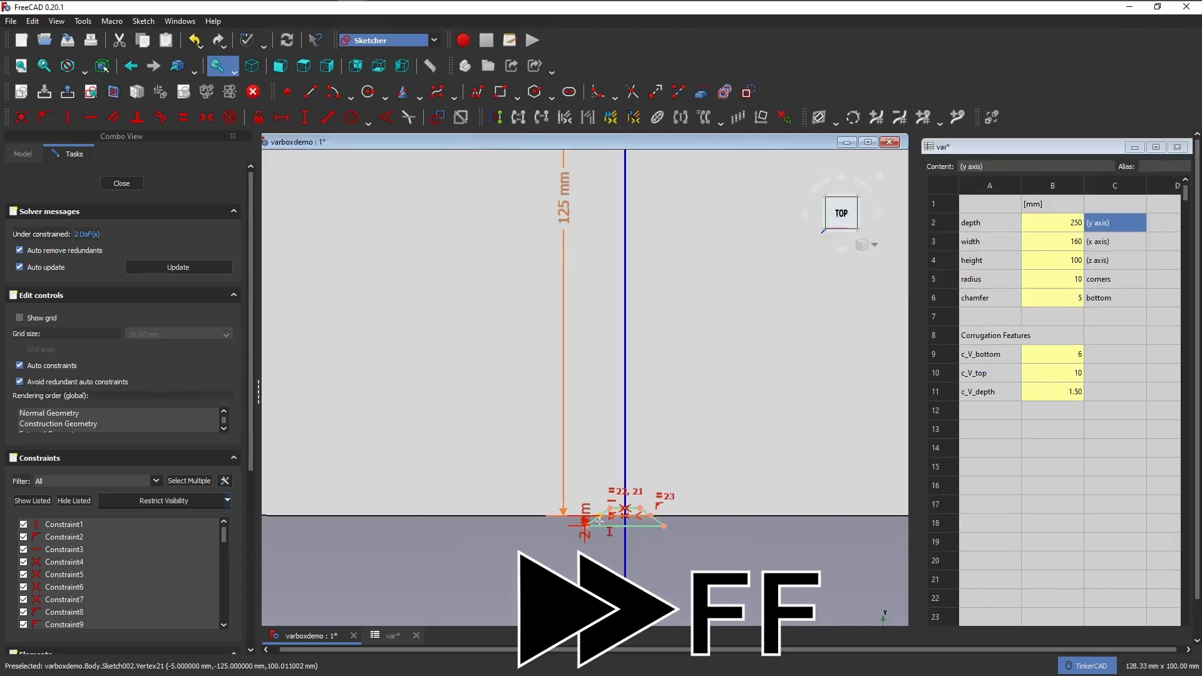
{"action": "left_click", "coordinate": [121, 183]}
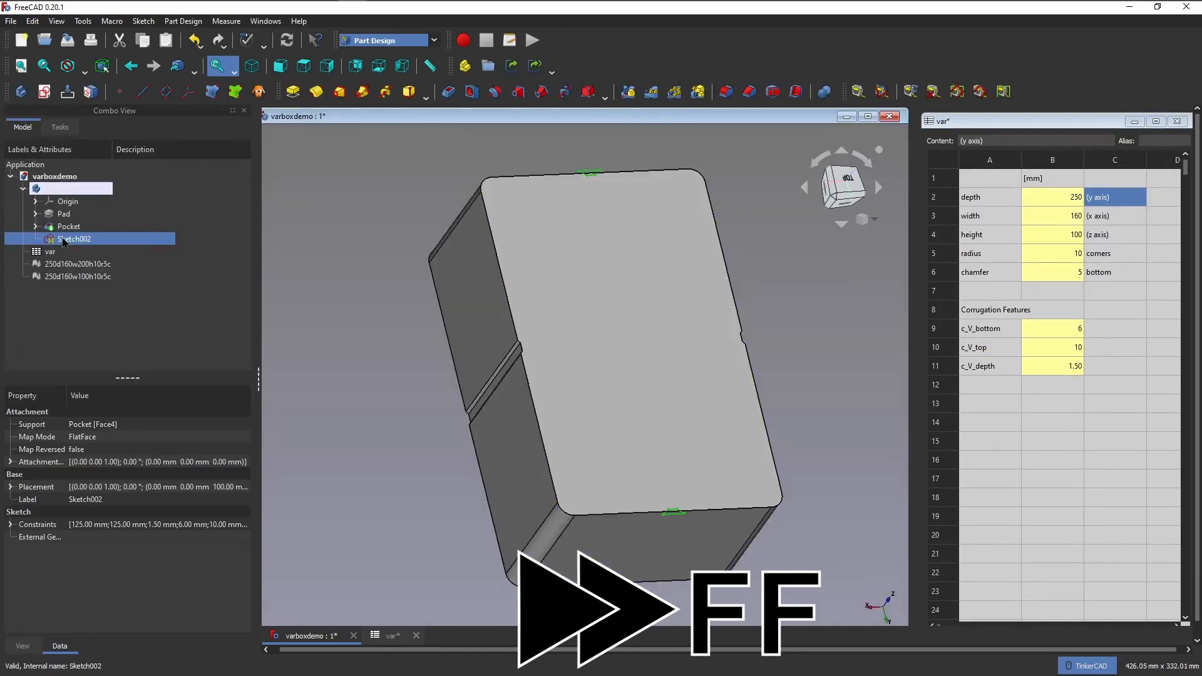
Pocket the new trapezoid sketch through the box with its length driven by the formula <<var>>.height
{"action": "left_click", "coordinate": [448, 92]}
{"action": "type", "text": "=<<varboxdemo>>#"}
{"action": "key", "text": "Down"}
{"action": "key", "text": "Return"}
{"action": "type", "text": "height"}
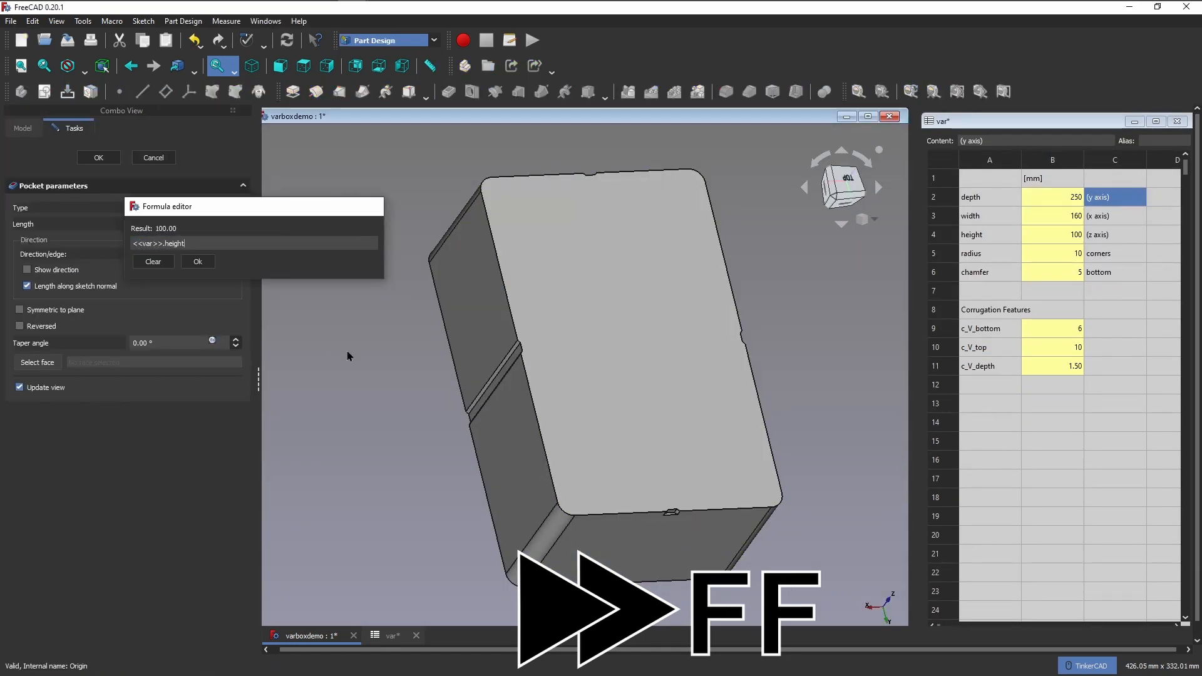
{"action": "key", "text": "Return"}
{"action": "left_click", "coordinate": [99, 158]}
Enter the heading "Depth" in spreadsheet cell A13 and "y axis" in cell B13
{"action": "left_click", "coordinate": [990, 404]}
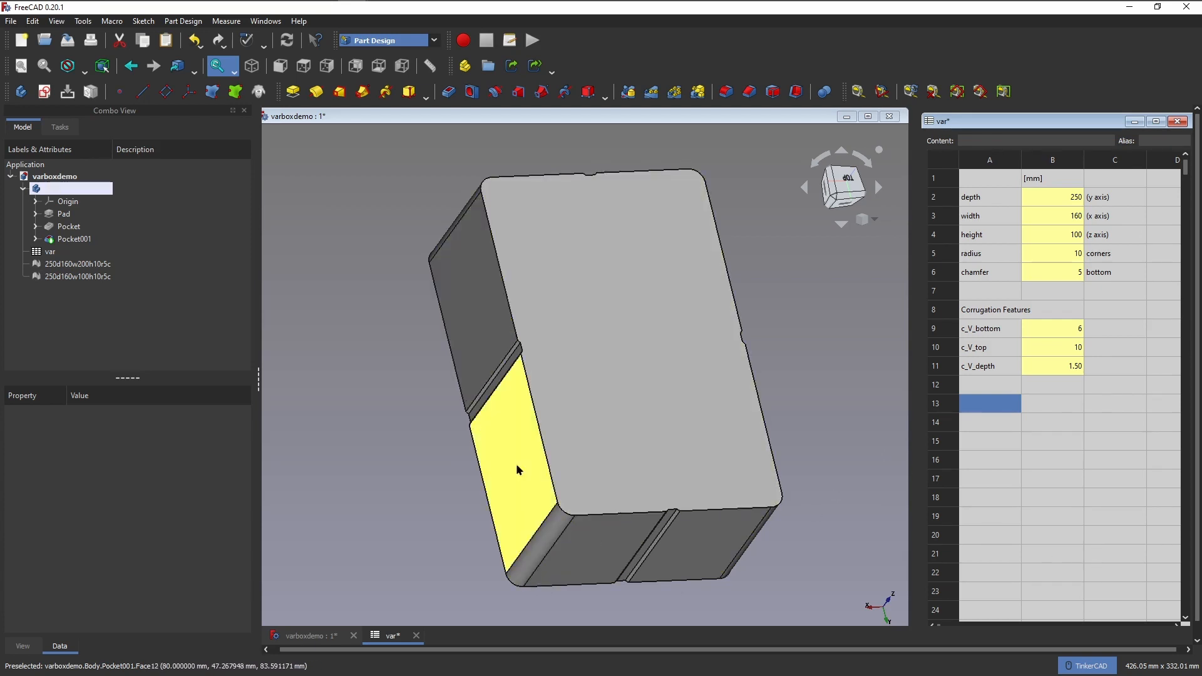
{"action": "type", "text": "Depth"}
{"action": "key", "text": "Tab"}
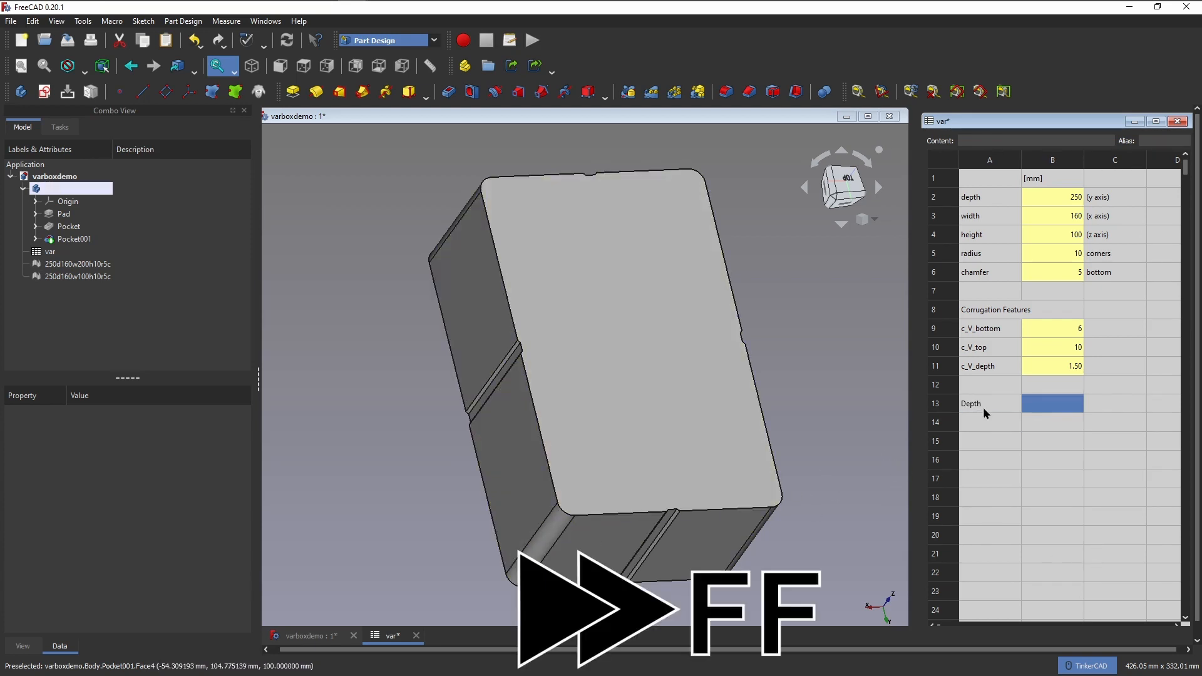
{"action": "type", "text": "y axis"}
{"action": "key", "text": "Return"}
Enter the parameter labels c_d_spacing, c_d_offset, c_d_length and c_d_instances in cells A14 to A17
{"action": "type", "text": "c_d_spacing"}
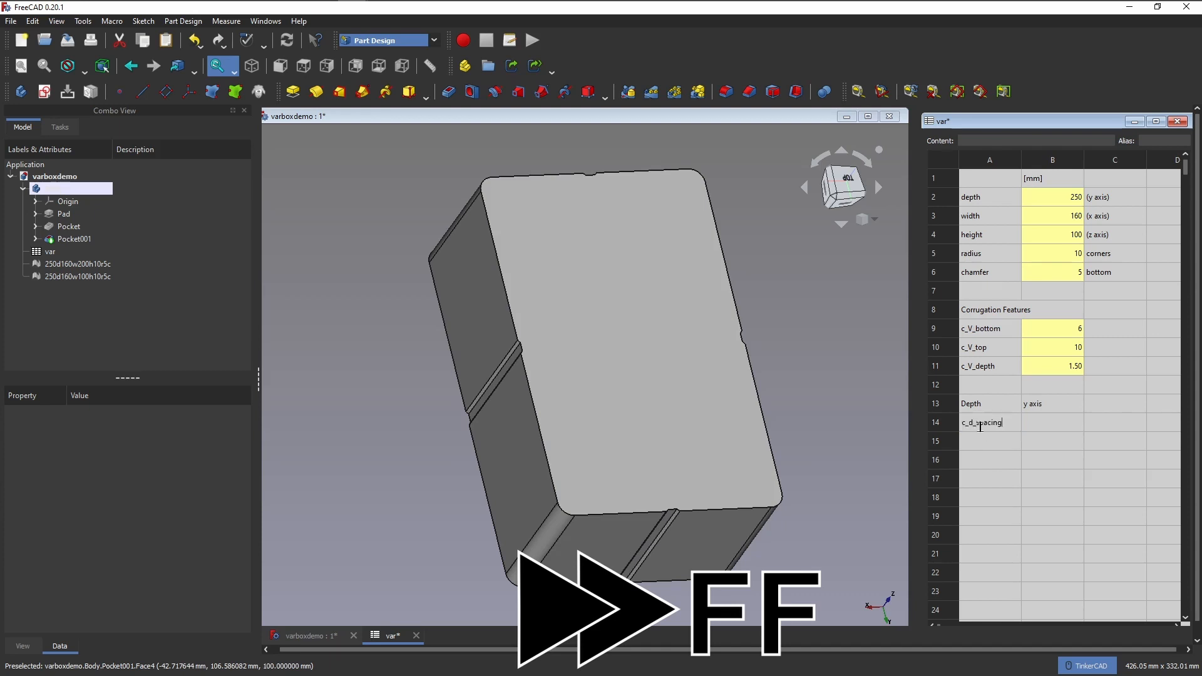
{"action": "key", "text": "Return"}
{"action": "type", "text": "c_d_offset"}
{"action": "key", "text": "Return"}
{"action": "type", "text": "c_d_length"}
{"action": "key", "text": "Return"}
{"action": "type", "text": "c_d_instances"}
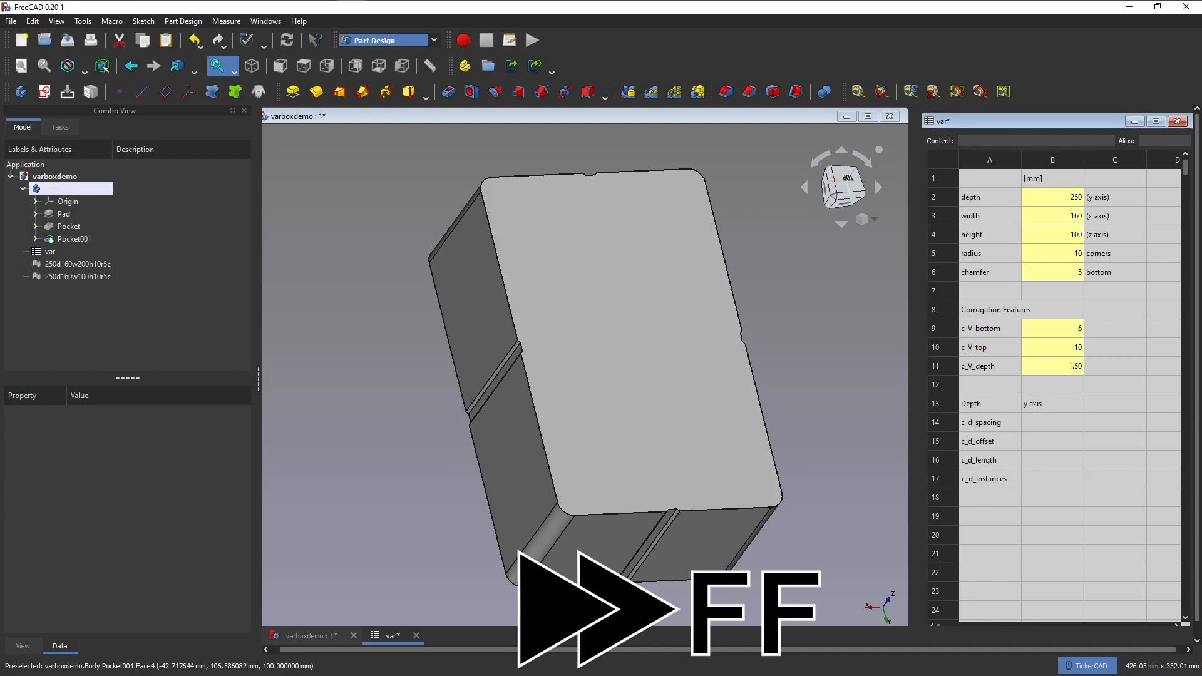
Set the c_d_spacing value to 16 and the c_d_offset value to 15 in column B
{"action": "key", "text": "Up"}
{"action": "key", "text": "Up"}
{"action": "key", "text": "Up"}
{"action": "key", "text": "Right"}
{"action": "type", "text": "16"}
{"action": "key", "text": "Return"}
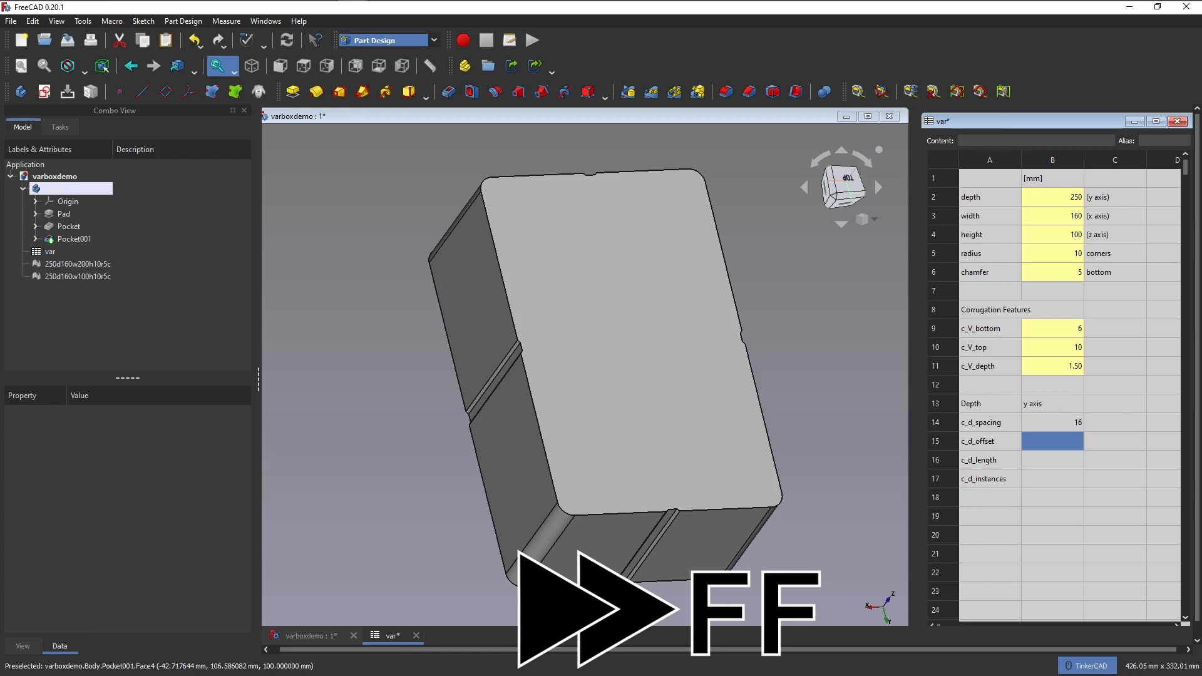
{"action": "type", "text": "15"}
{"action": "key", "text": "Return"}
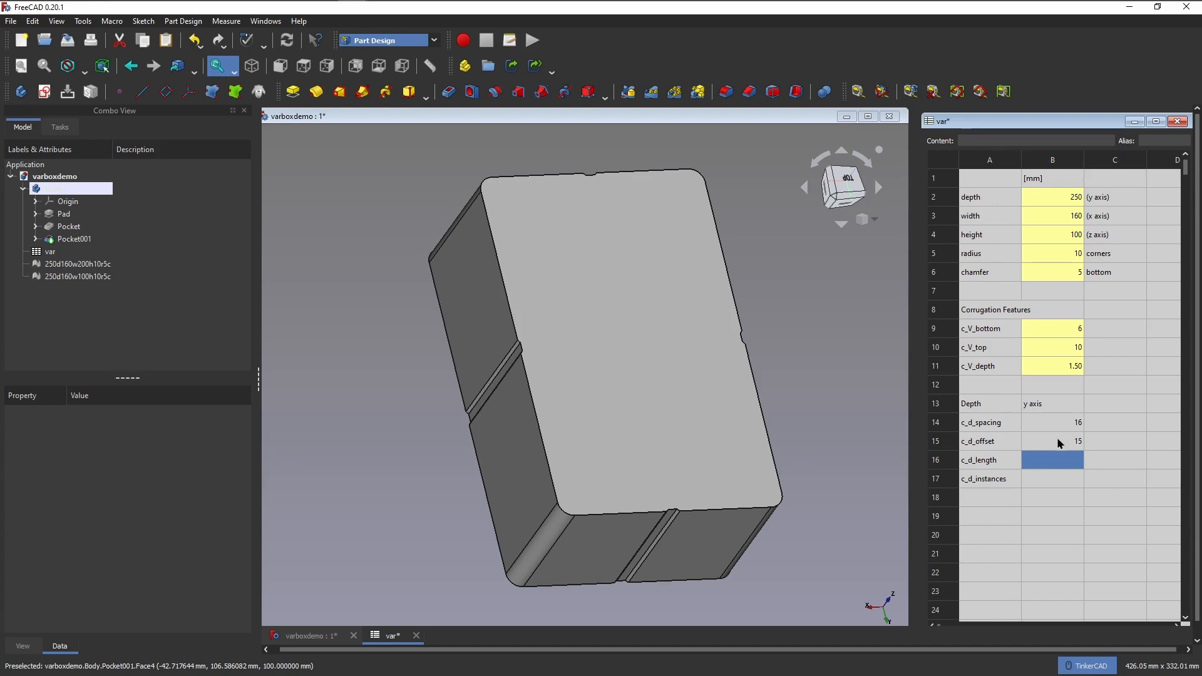
Enter the formula =depth/2-B15 as the c_d_length value in cell B16
{"action": "type", "text": "="}
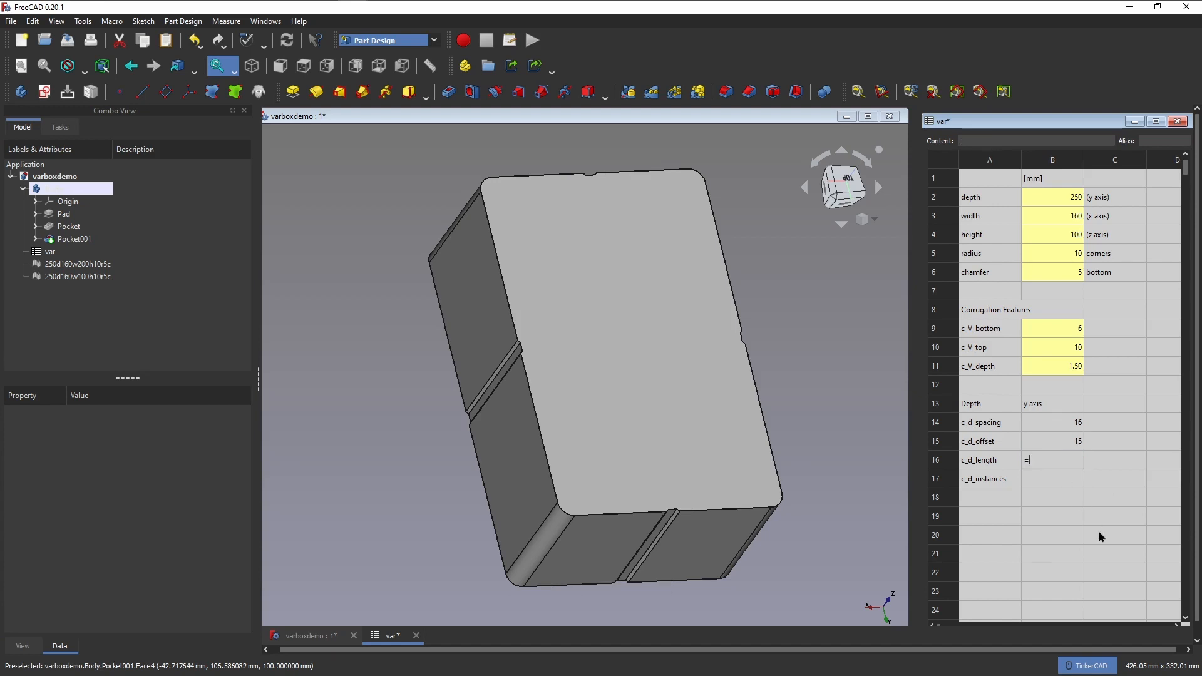
{"action": "type", "text": "depth"}
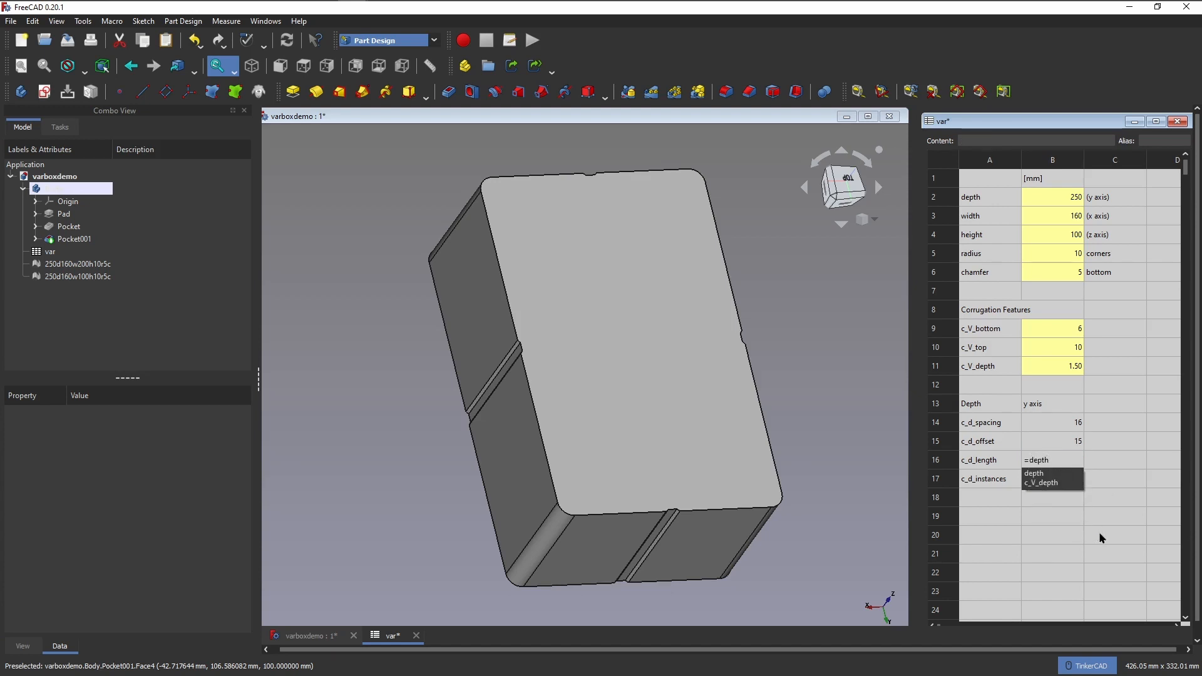
{"action": "type", "text": "/2-"}
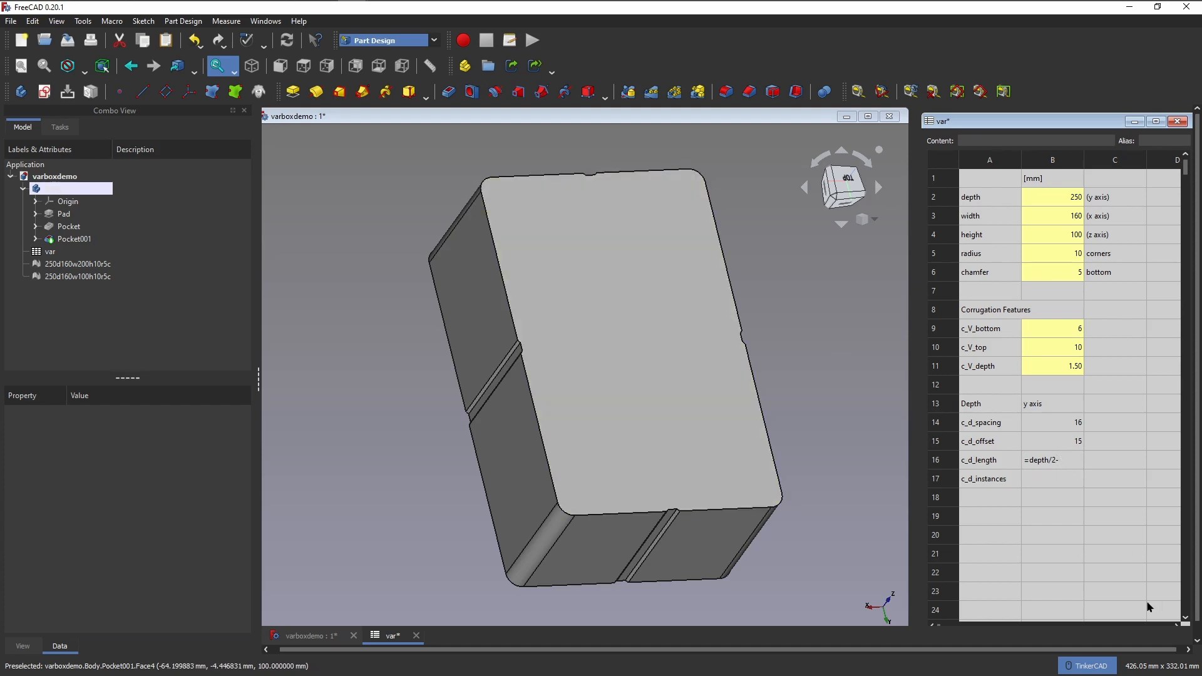
{"action": "type", "text": "B15"}
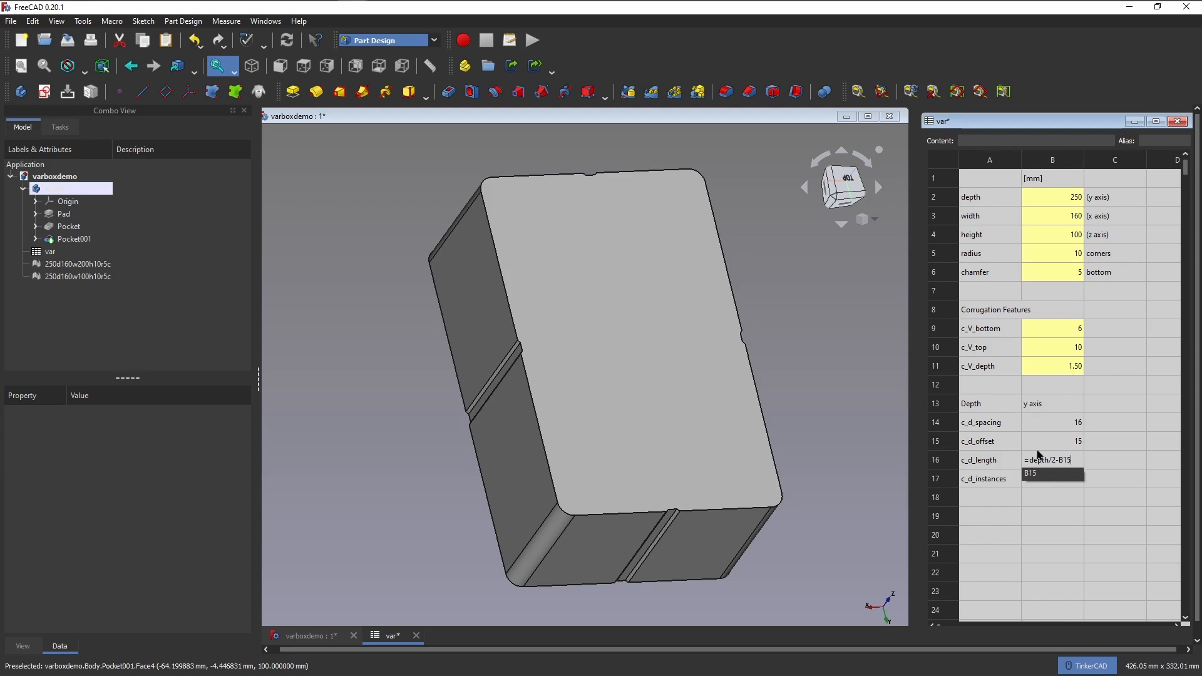
{"action": "left_click", "coordinate": [1072, 461]}
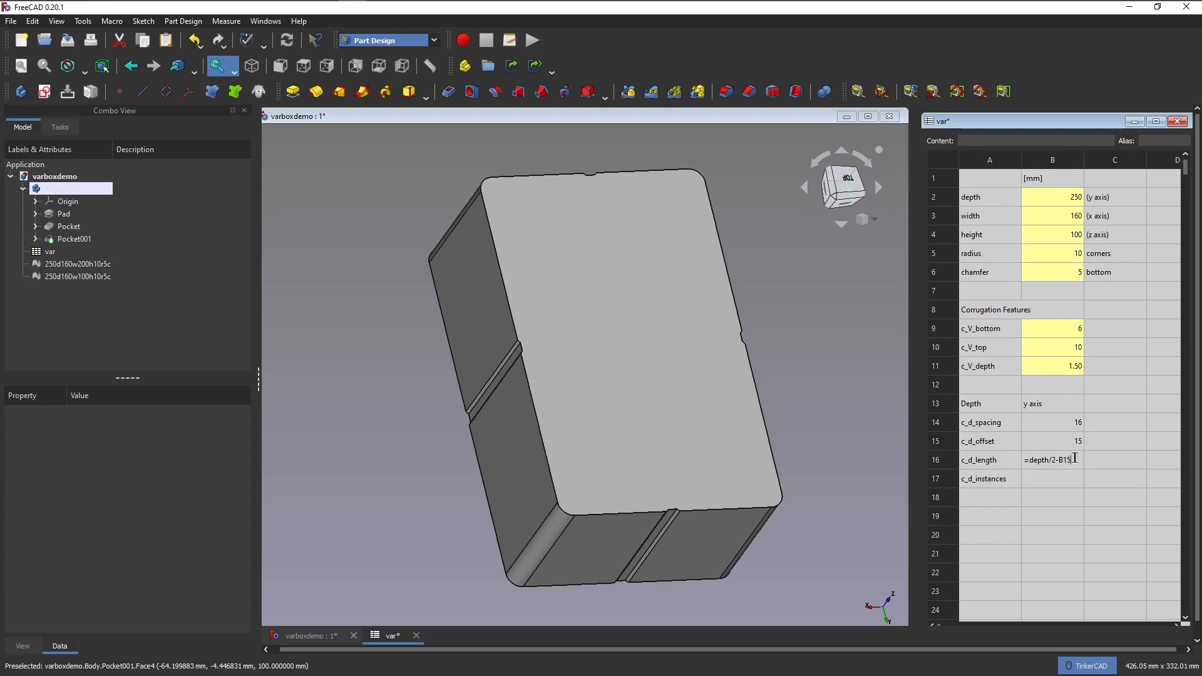
{"action": "key", "text": "Return"}
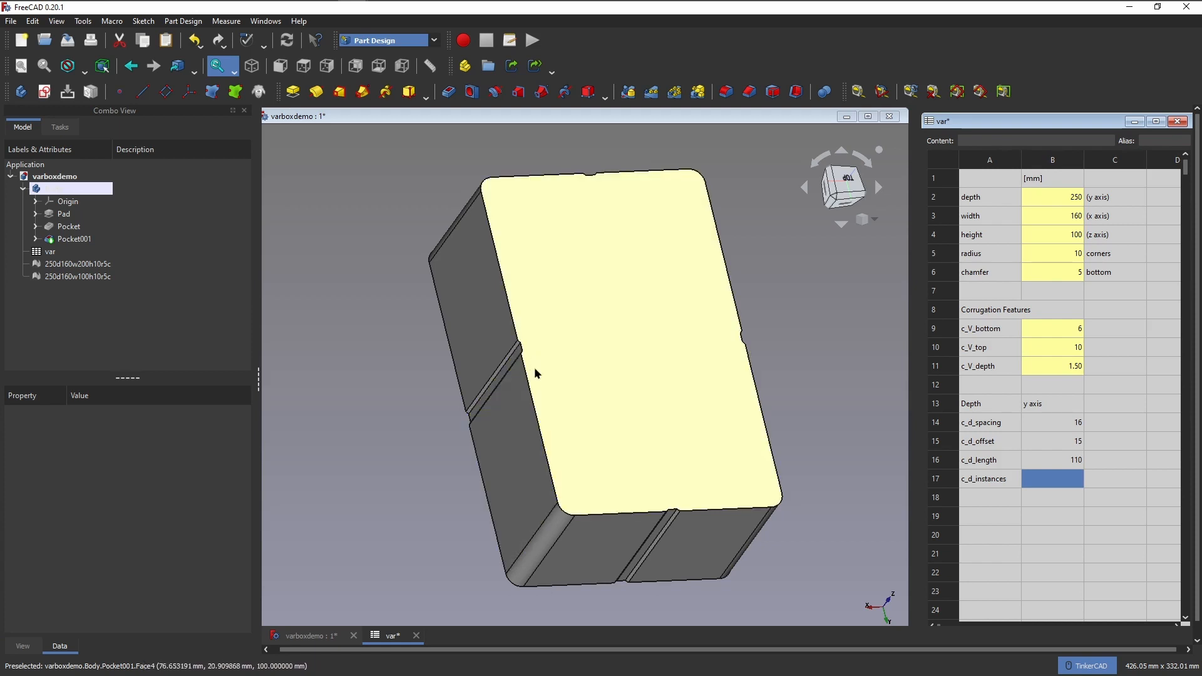
Assign the alias c_d_length to cell B16, reusing the label text from cell A16
{"action": "left_click", "coordinate": [1049, 464]}
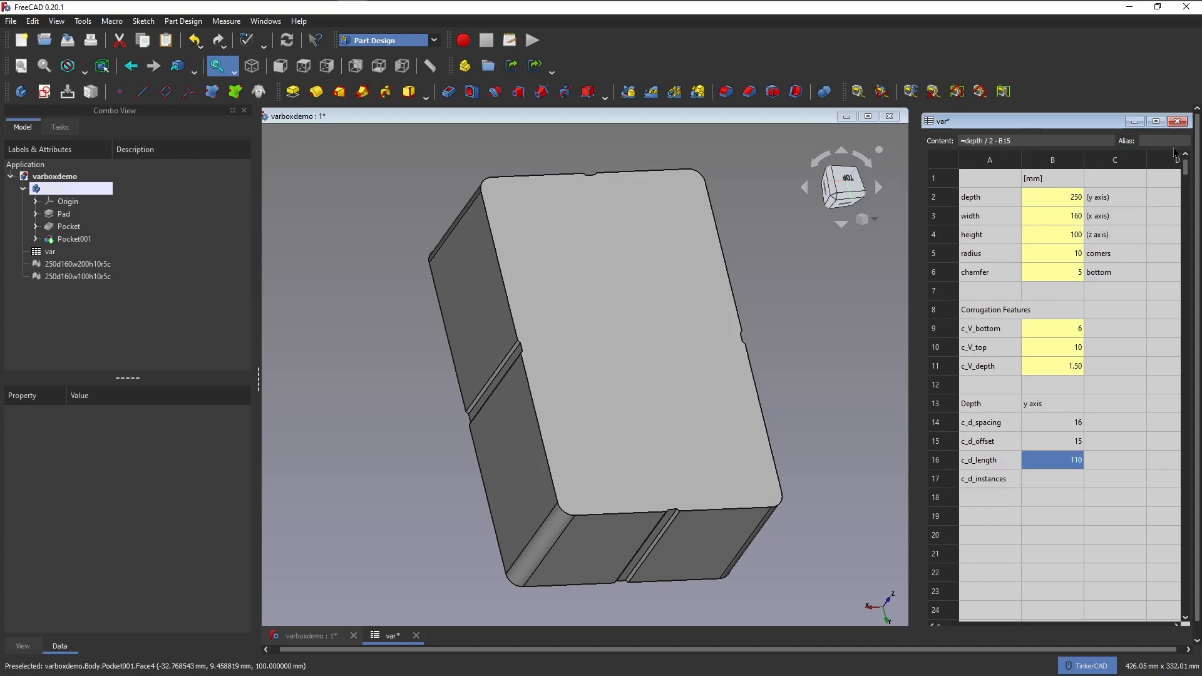
{"action": "left_click", "coordinate": [1002, 463]}
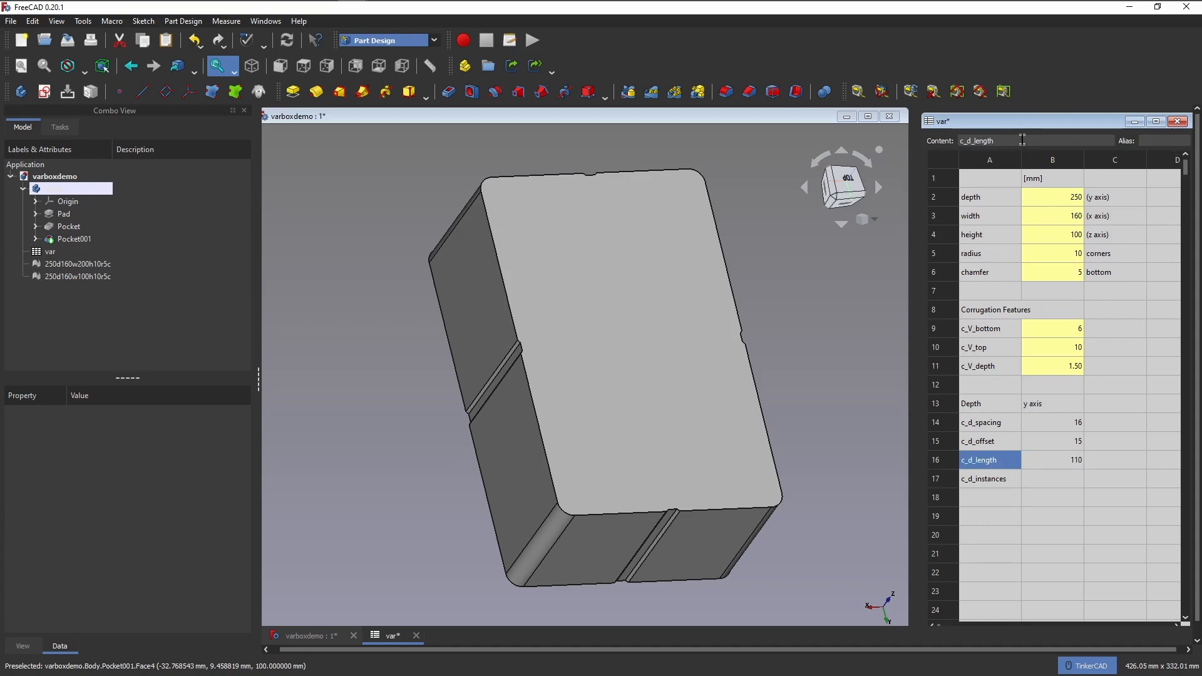
{"action": "double_click", "coordinate": [984, 140]}
{"action": "key", "text": "ctrl+c"}
{"action": "left_click", "coordinate": [1076, 464]}
{"action": "left_click", "coordinate": [1144, 142]}
{"action": "key", "text": "ctrl+v"}
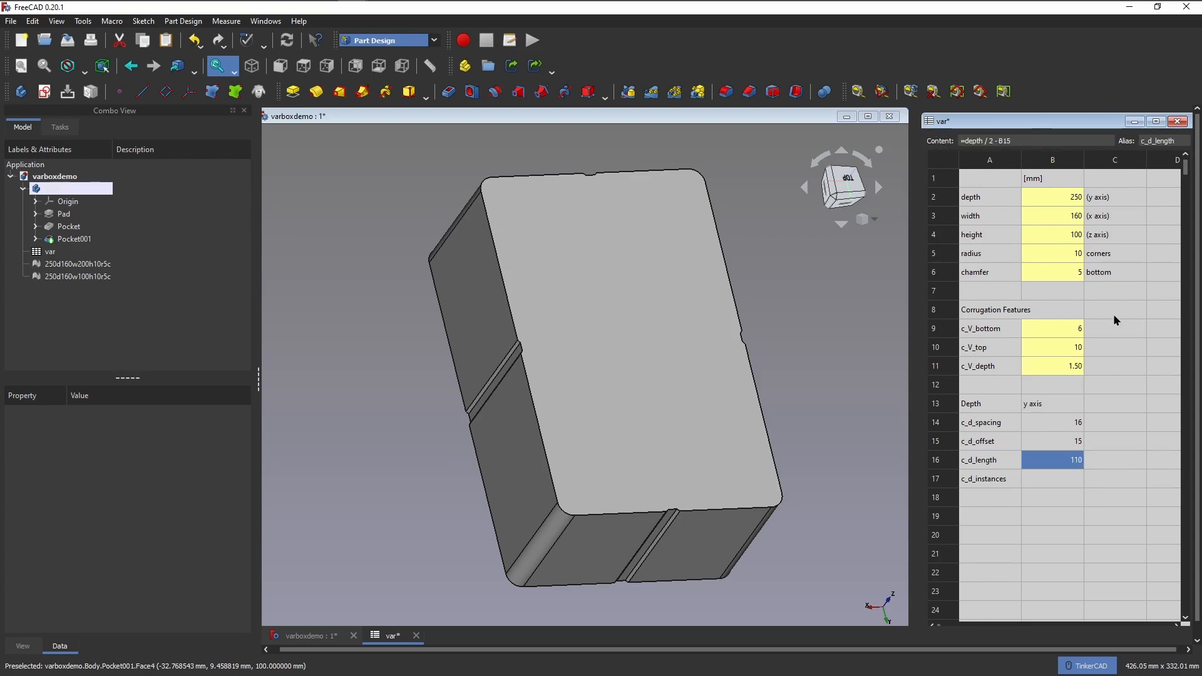
{"action": "left_click", "coordinate": [1038, 477]}
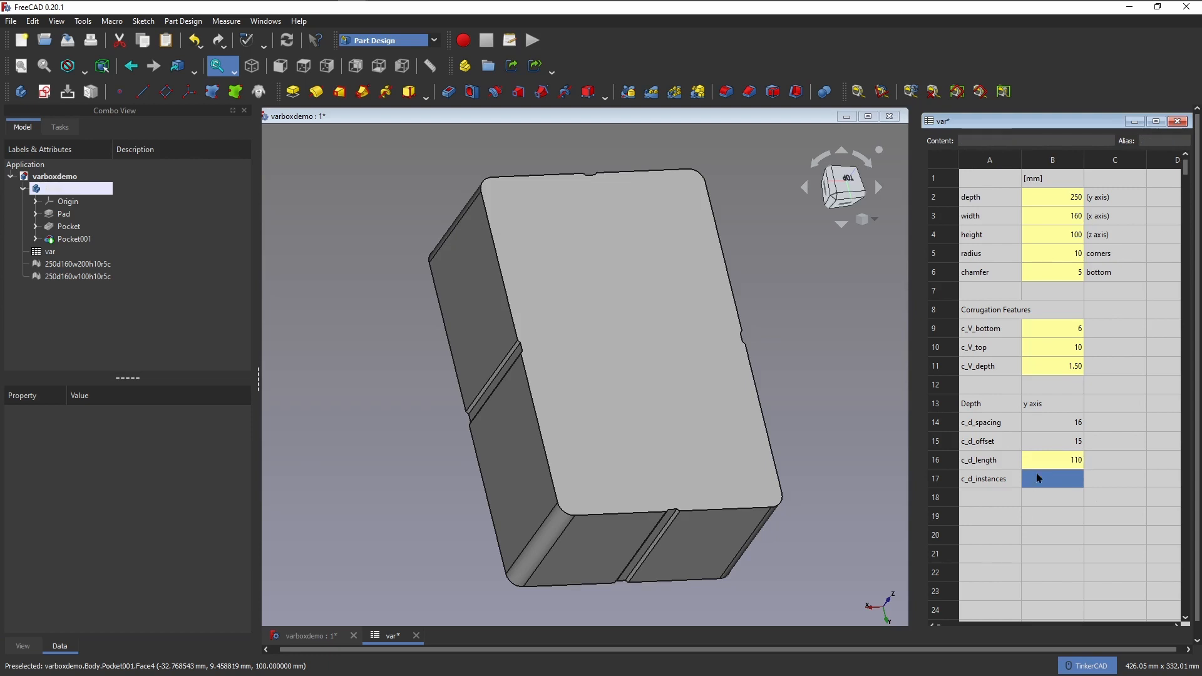
Enter the formula =depth/B14 as the c_d_instances value in cell B17
{"action": "left_click", "coordinate": [1042, 494]}
{"action": "key", "text": "Up"}
{"action": "type", "text": "="}
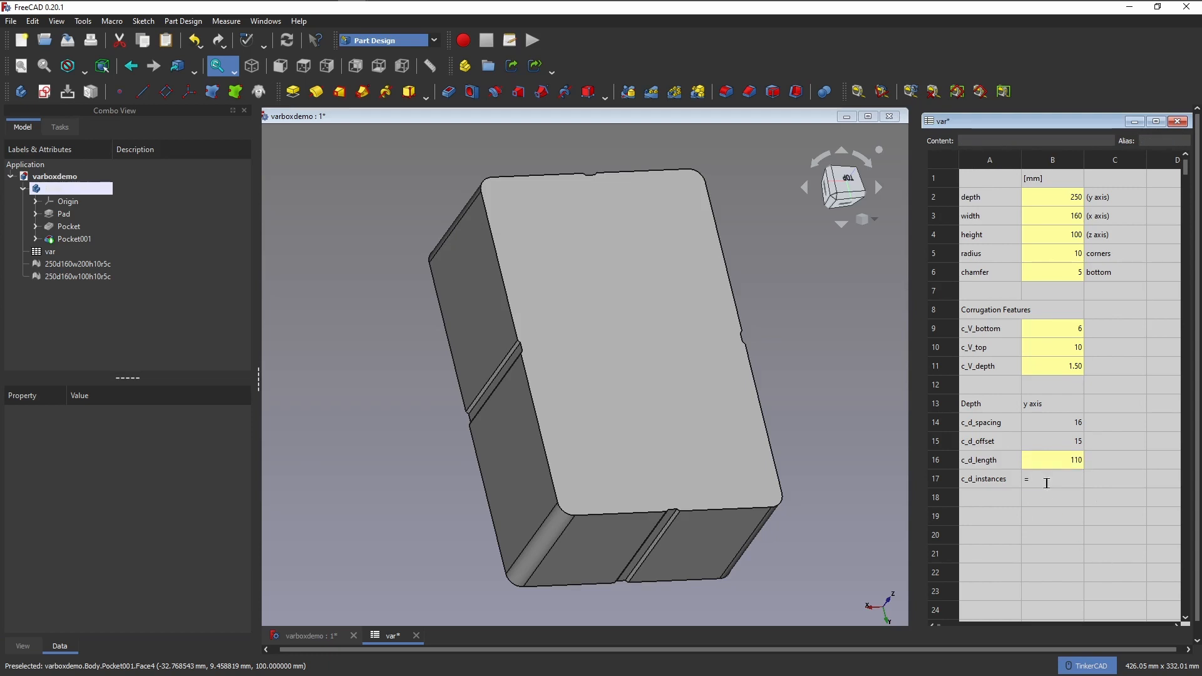
{"action": "type", "text": "depth"}
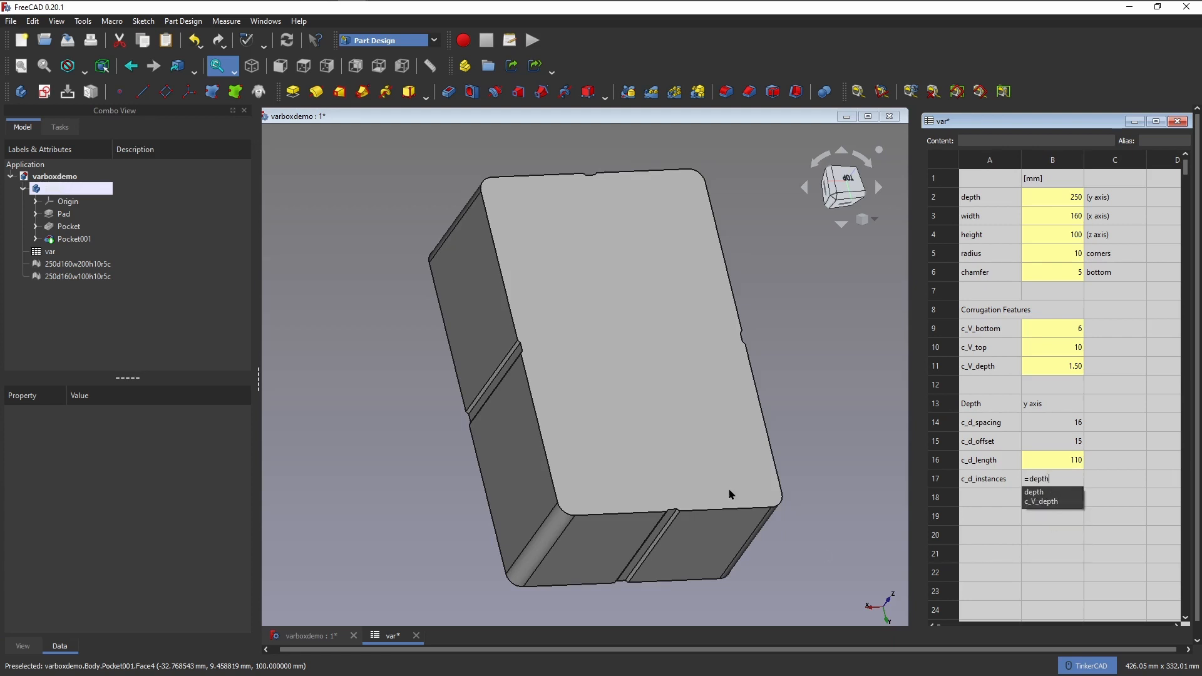
{"action": "type", "text": "/"}
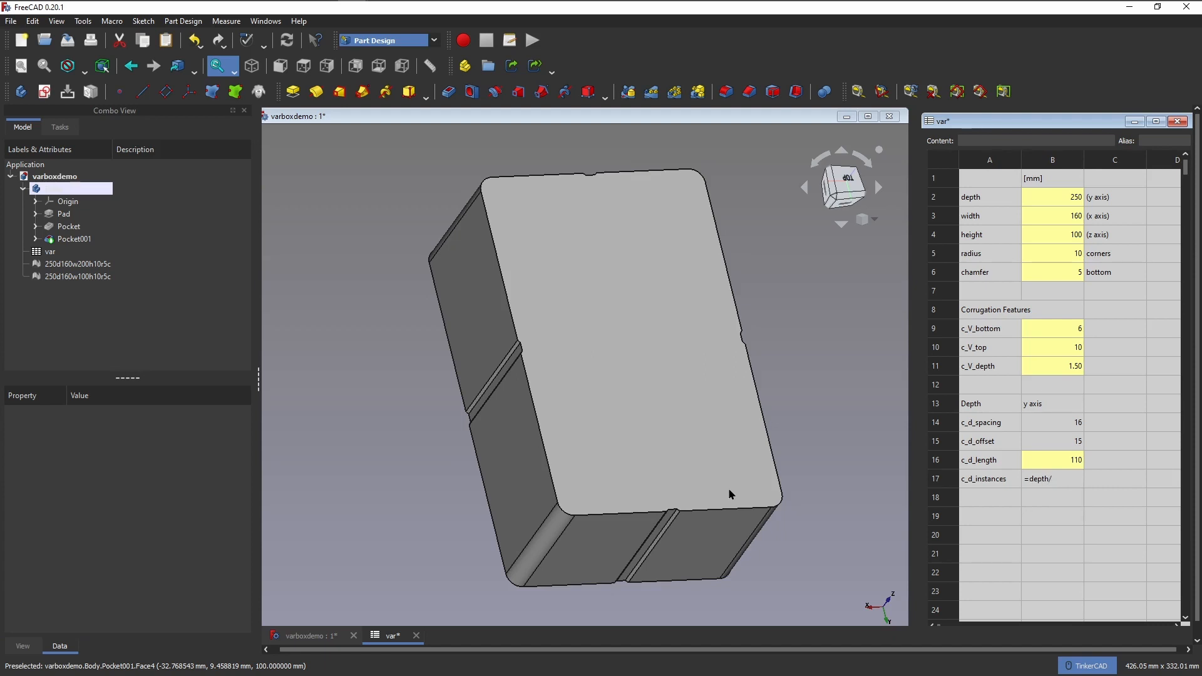
{"action": "key", "text": "BackSpace"}
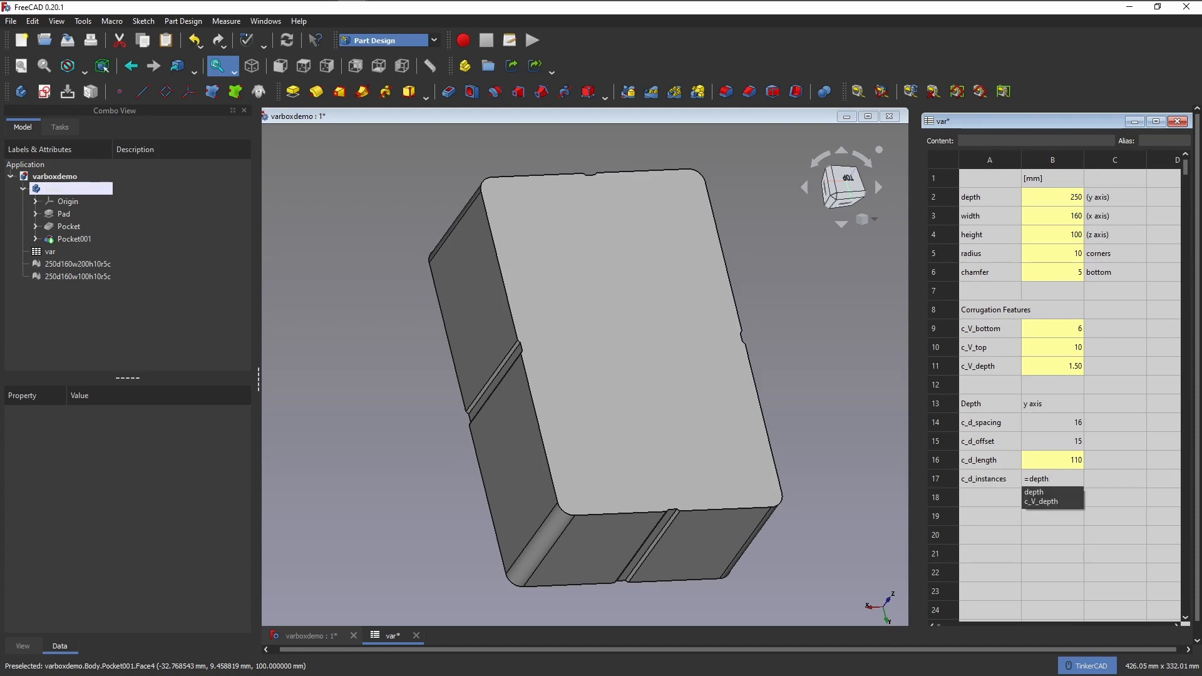
{"action": "type", "text": "/"}
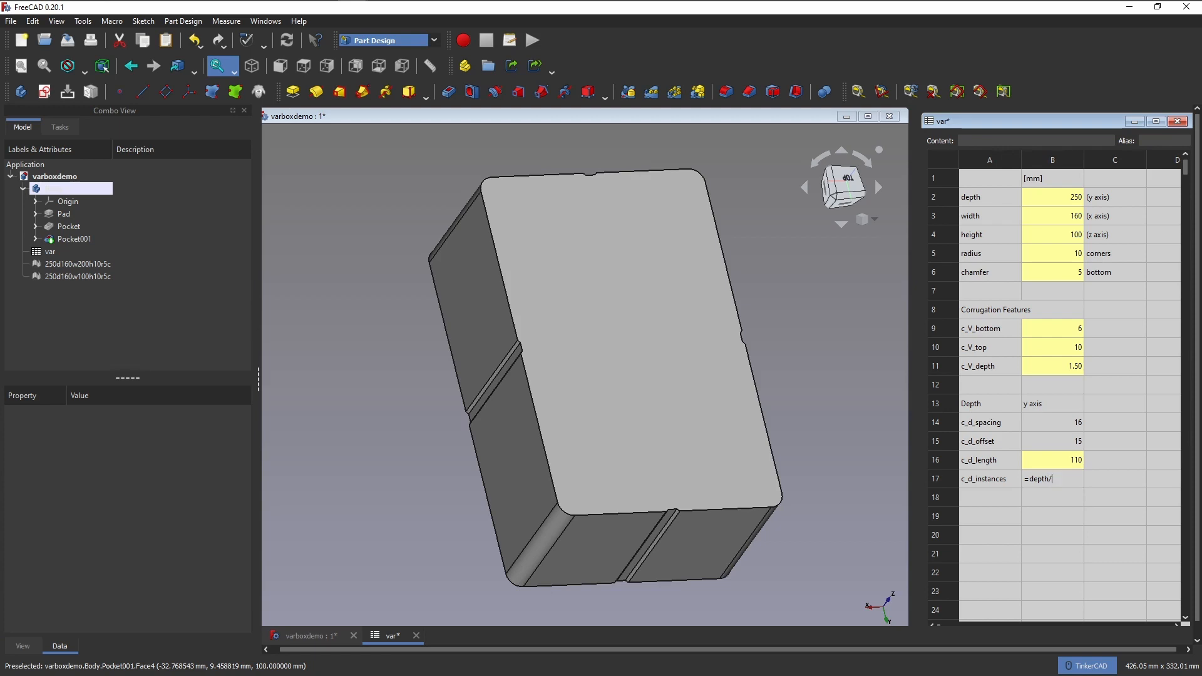
{"action": "type", "text": "B14"}
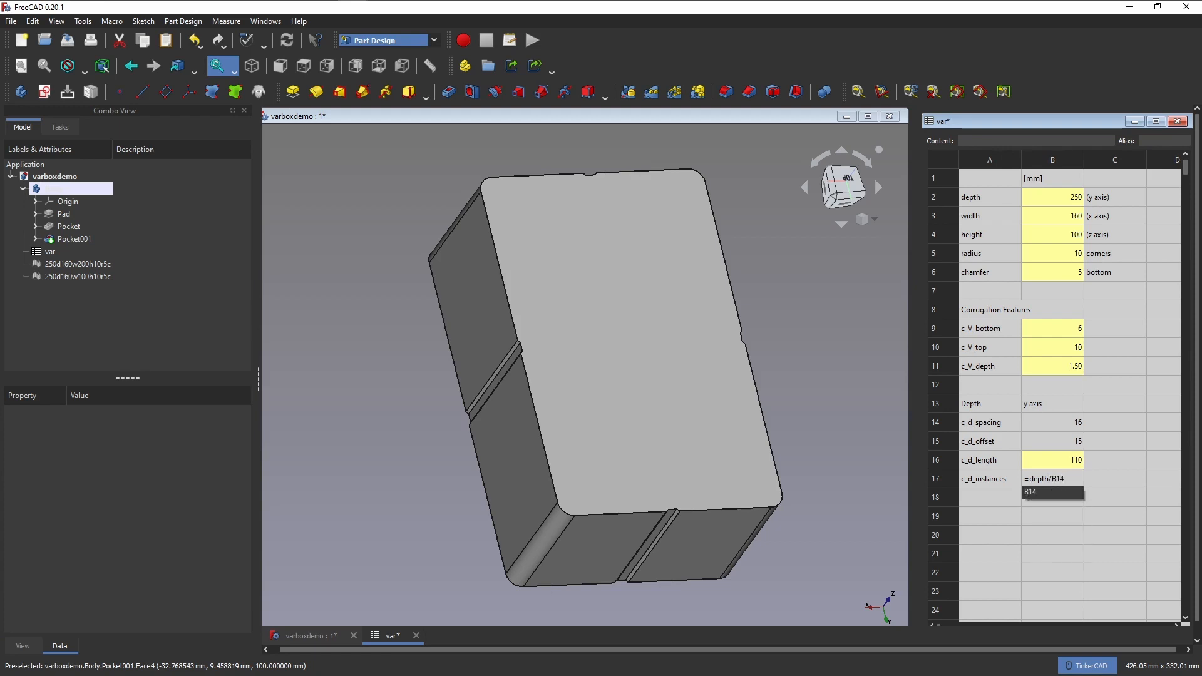
{"action": "key", "text": "Return"}
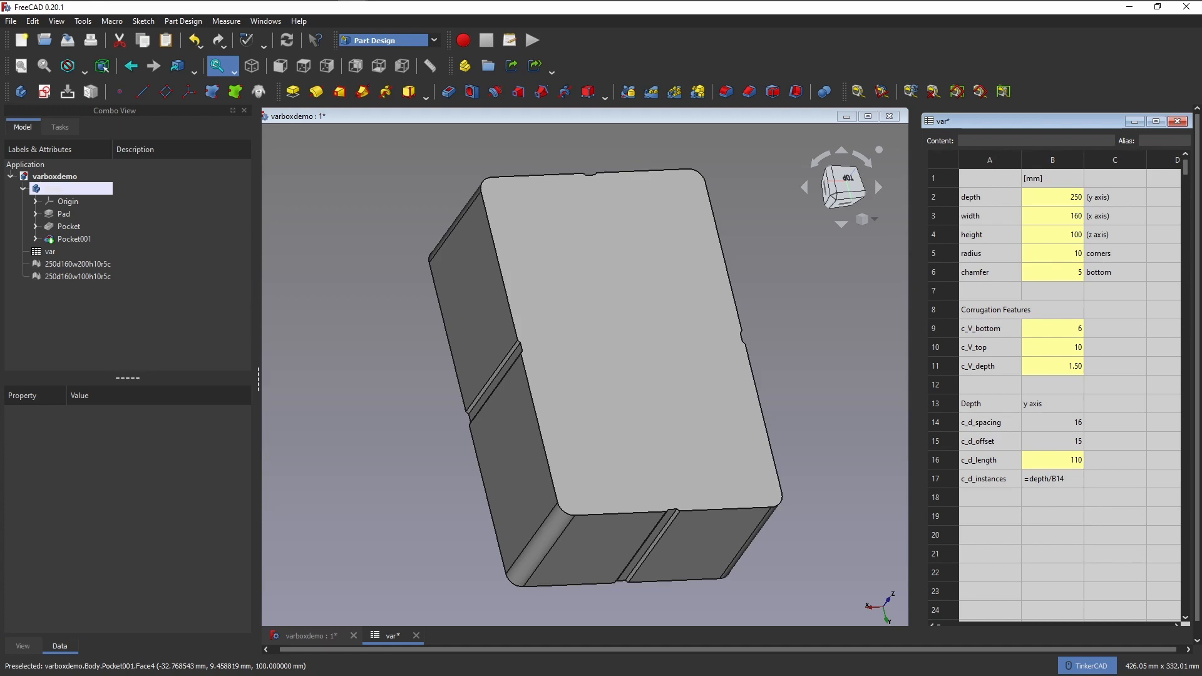
{"action": "key", "text": "Return"}
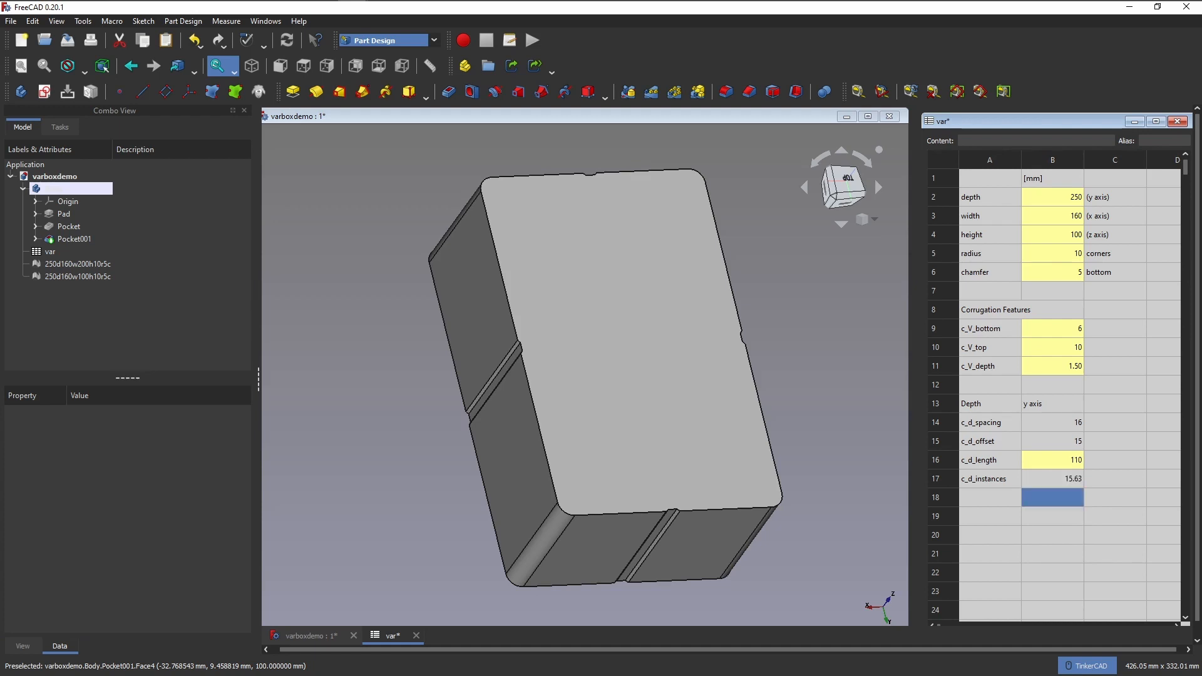
Wrap the c_d_instances formula in cell B17 in a floor function so it reads =floor(depth / B14)
{"action": "left_click", "coordinate": [1037, 483]}
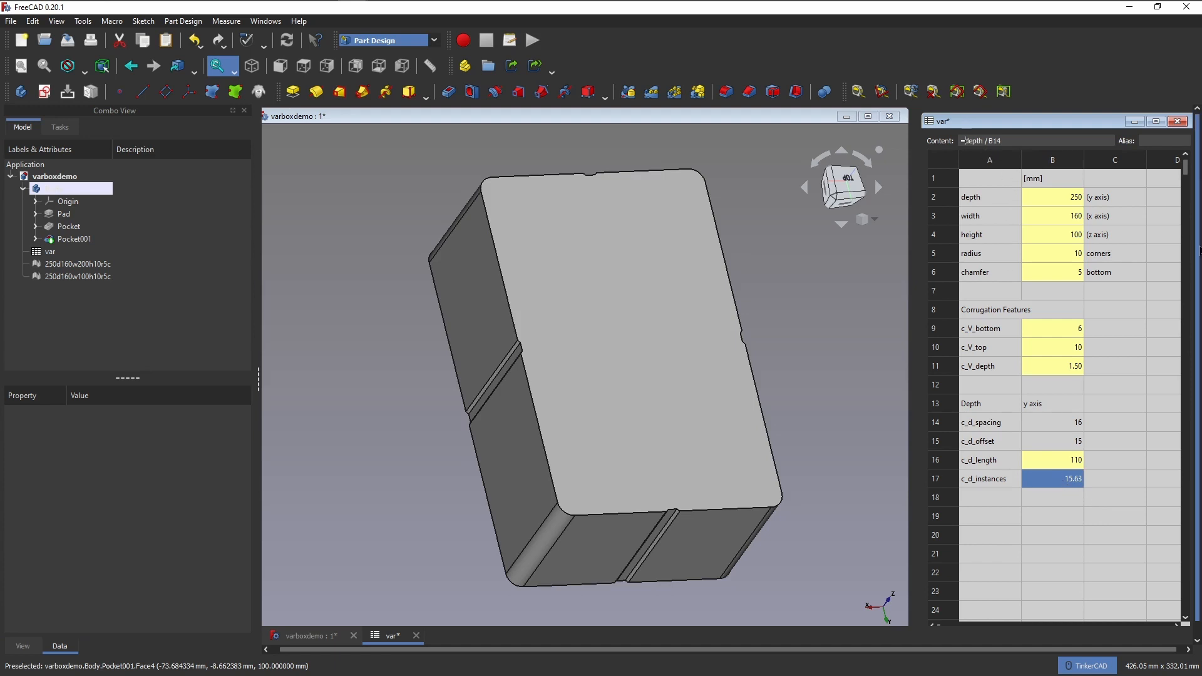
{"action": "type", "text": "floor("}
{"action": "key", "text": "End"}
{"action": "type", "text": ")"}
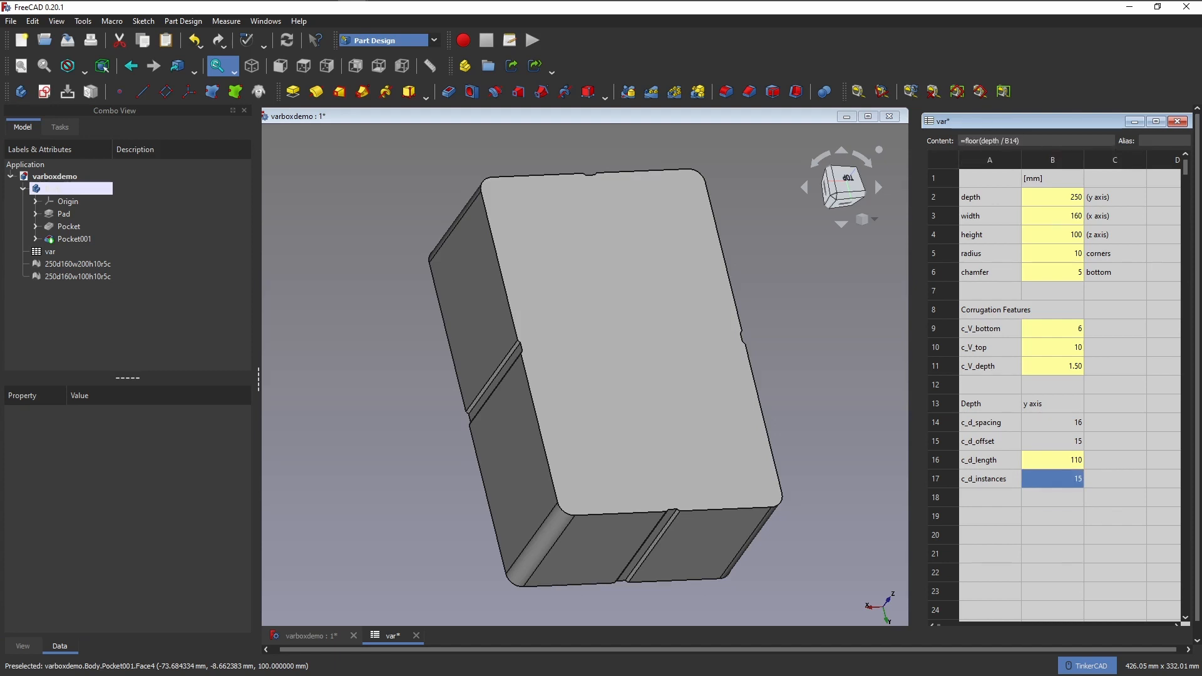
Assign the alias c_d_instances to cell B17 and save the document
{"action": "left_click", "coordinate": [1009, 479]}
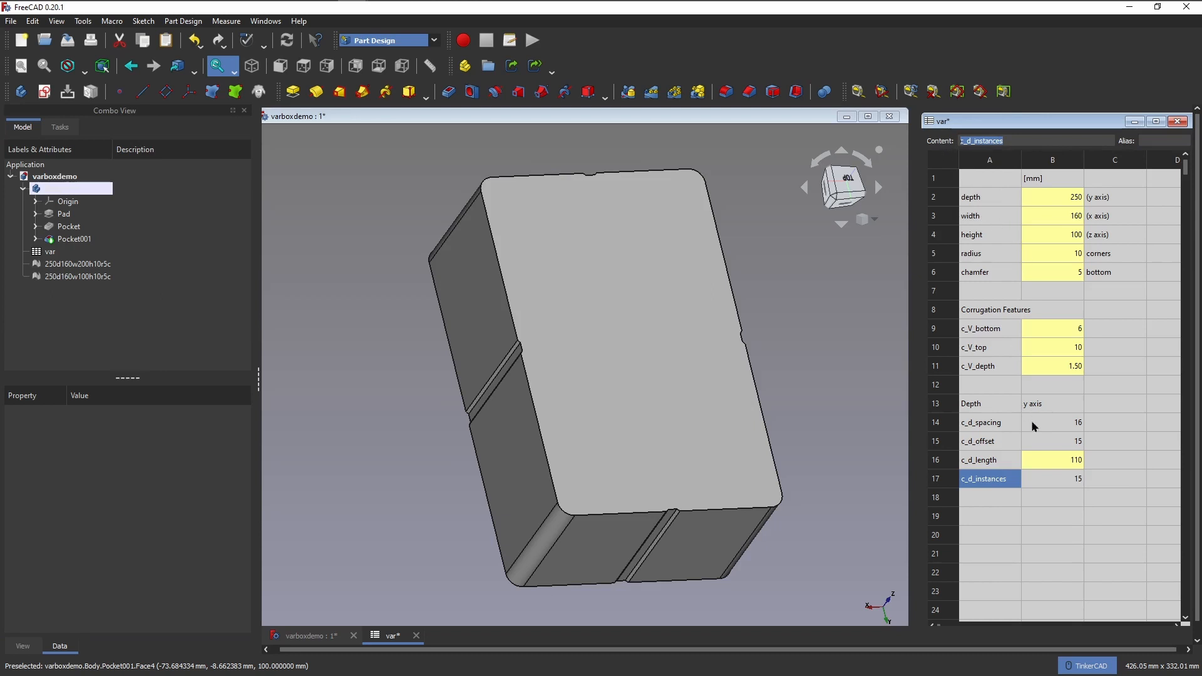
{"action": "left_click", "coordinate": [1062, 475]}
{"action": "left_click", "coordinate": [1156, 141]}
{"action": "type", "text": "c_d_instances"}
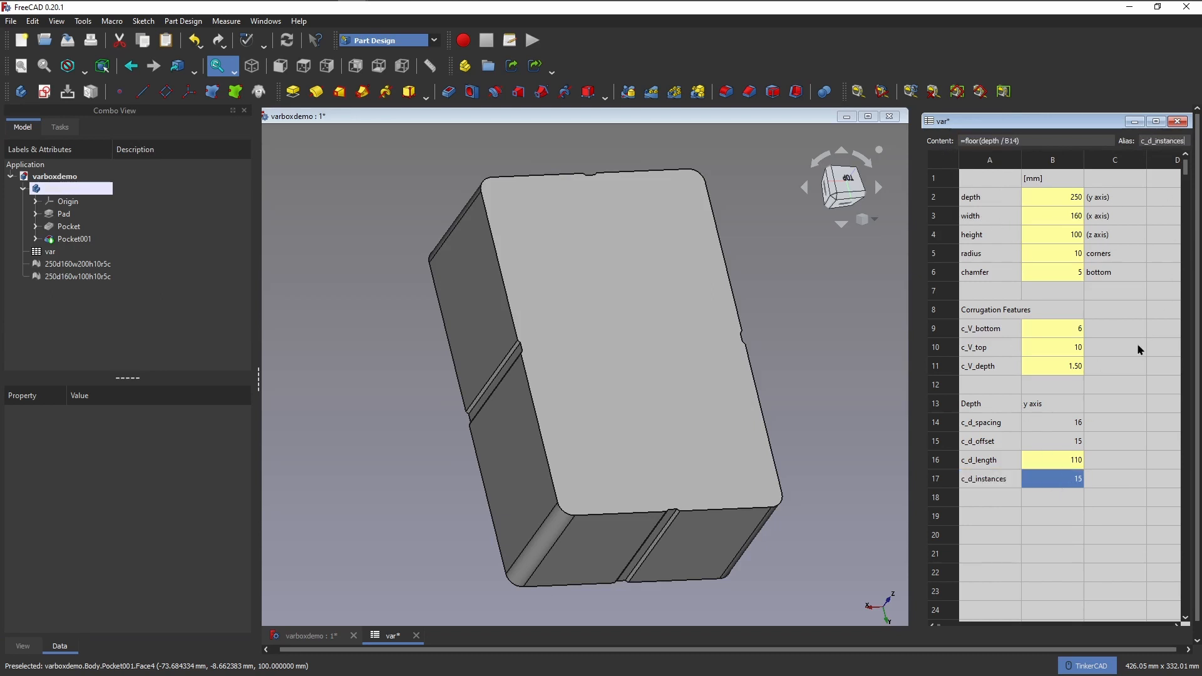
{"action": "key", "text": "Return"}
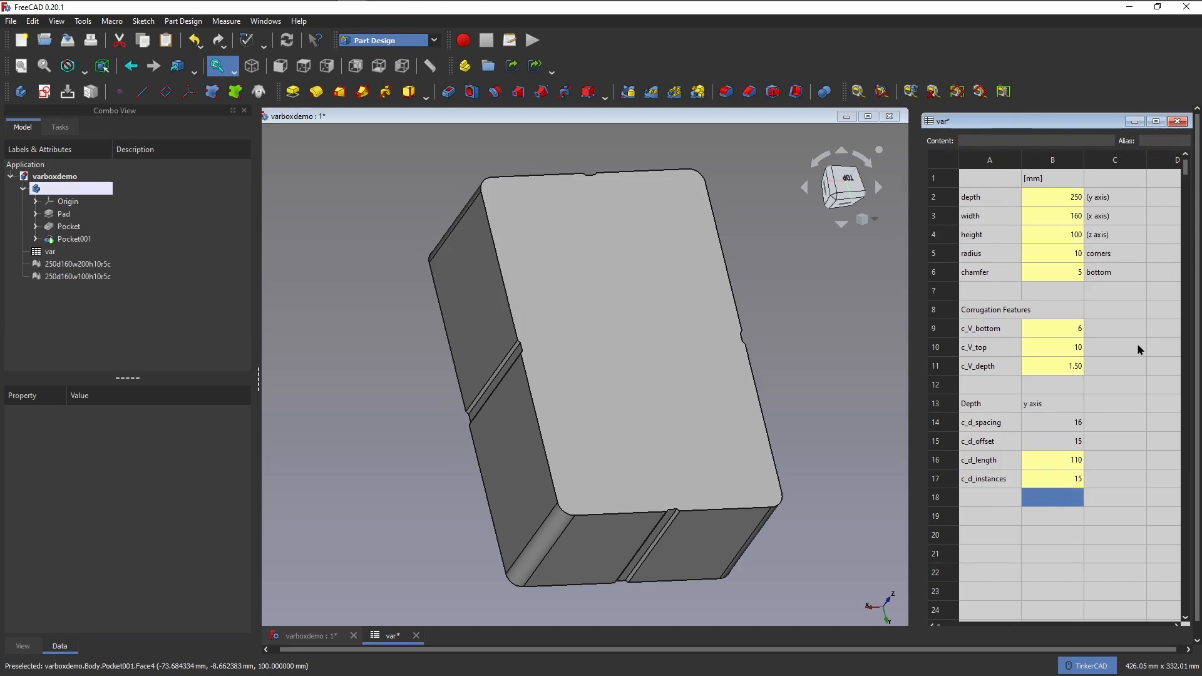
{"action": "key", "text": "ctrl+s"}
Hide Pocket001 and show the first Pocket feature in the model instead
{"action": "left_click", "coordinate": [55, 226]}
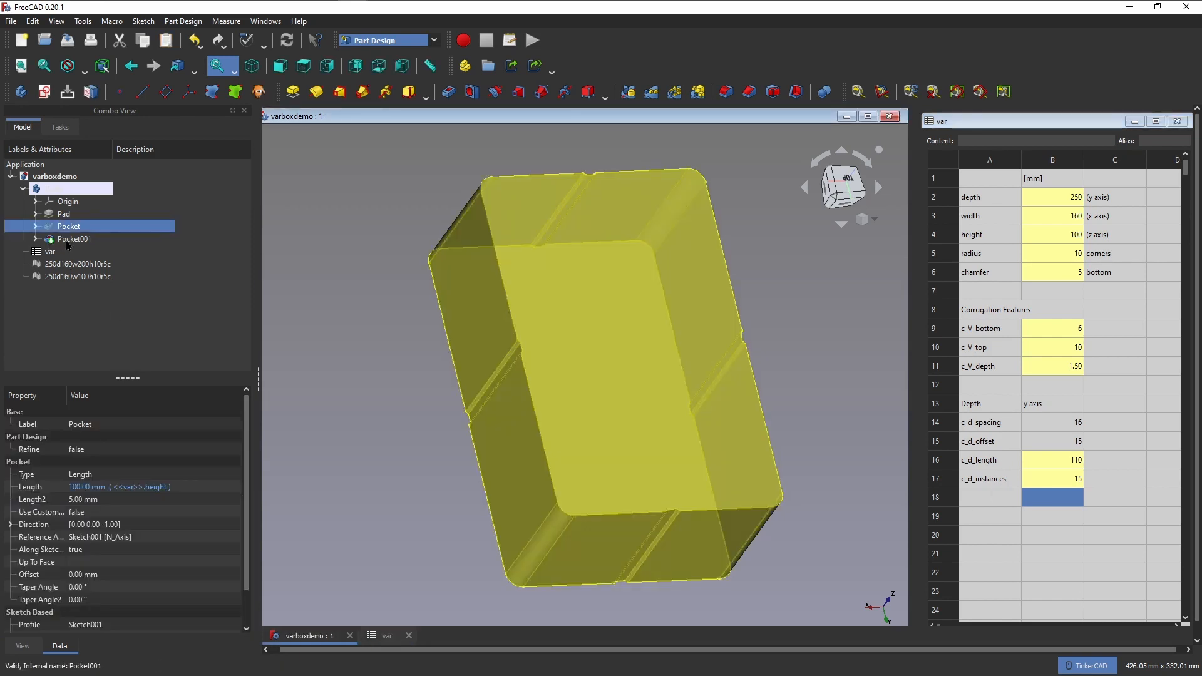
{"action": "left_click", "coordinate": [51, 243]}
{"action": "key", "text": "space"}
{"action": "left_click", "coordinate": [68, 226]}
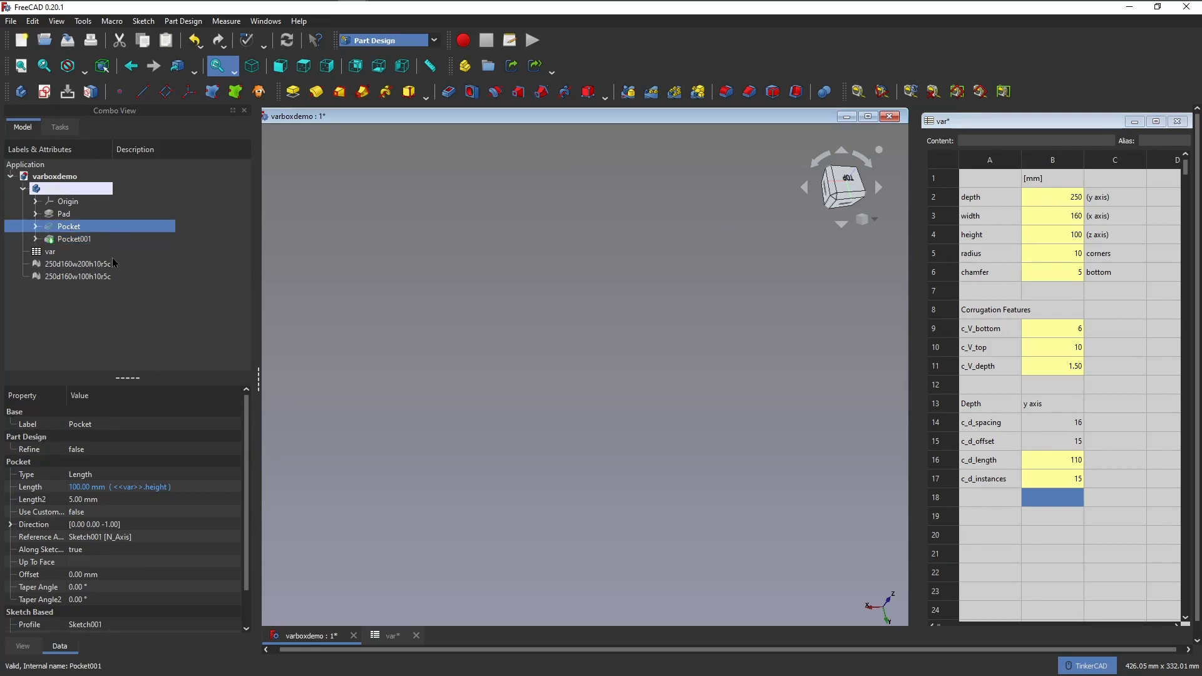
{"action": "key", "text": "space"}
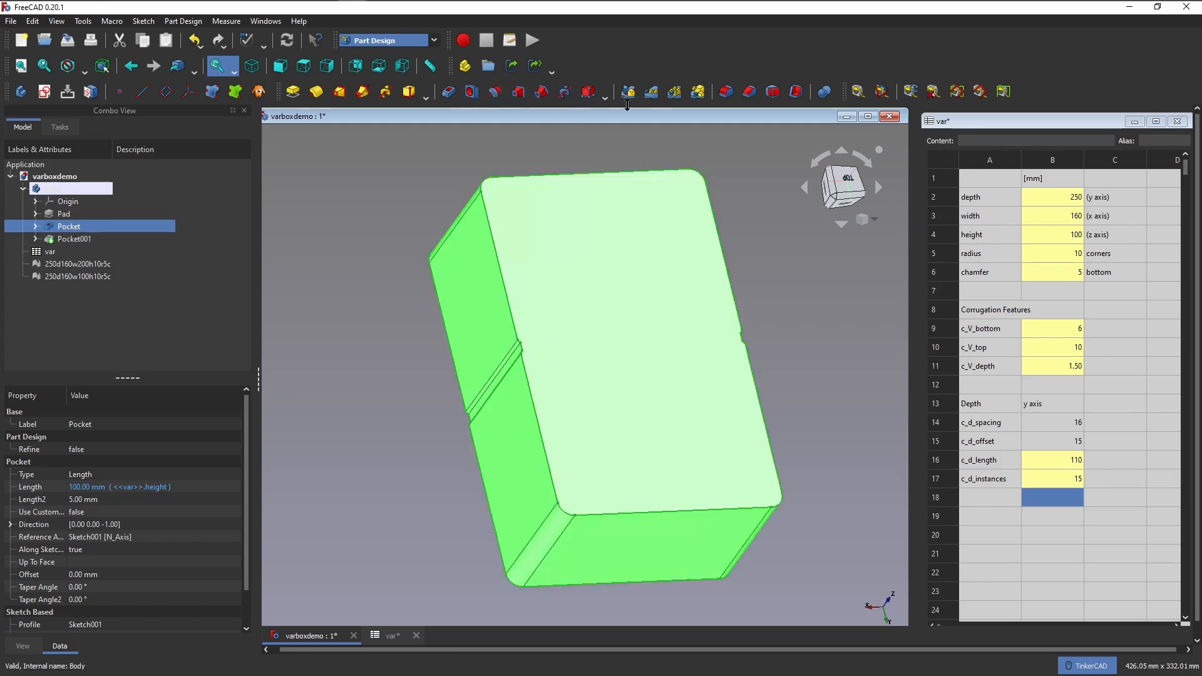
Create a linear pattern of the Pocket feature with its direction set to the Base Y axis
{"action": "left_click", "coordinate": [656, 98]}
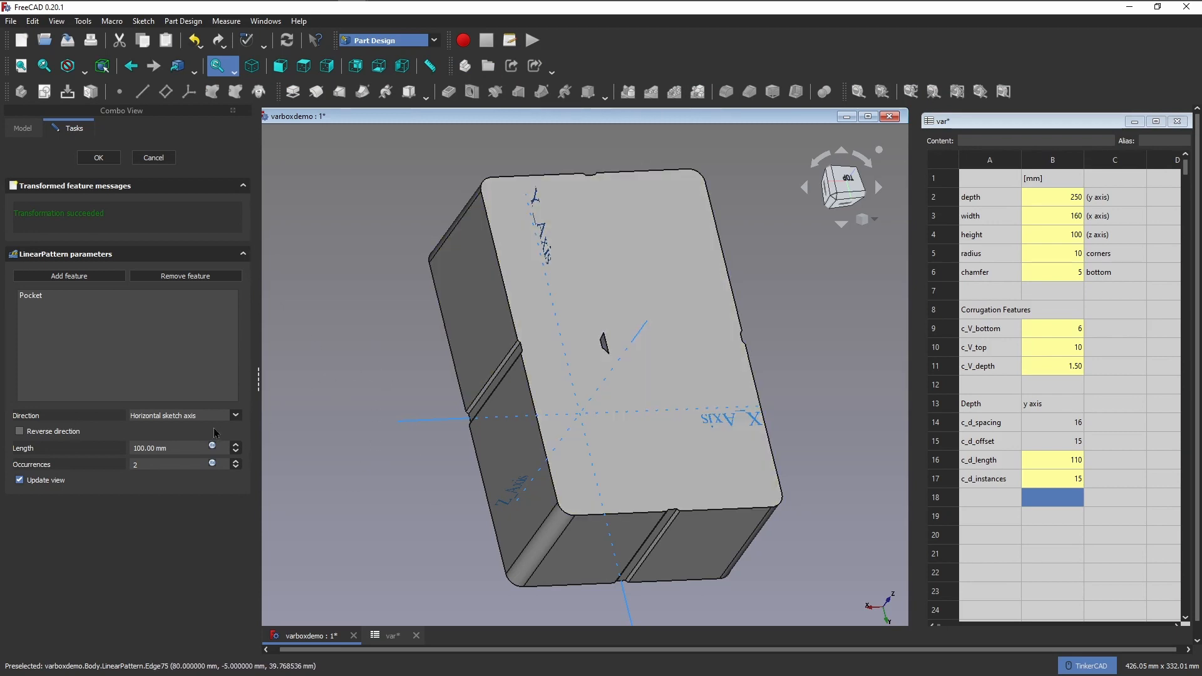
{"action": "middle_click_drag", "start_coordinate": [710, 577], "coordinate": [675, 451]}
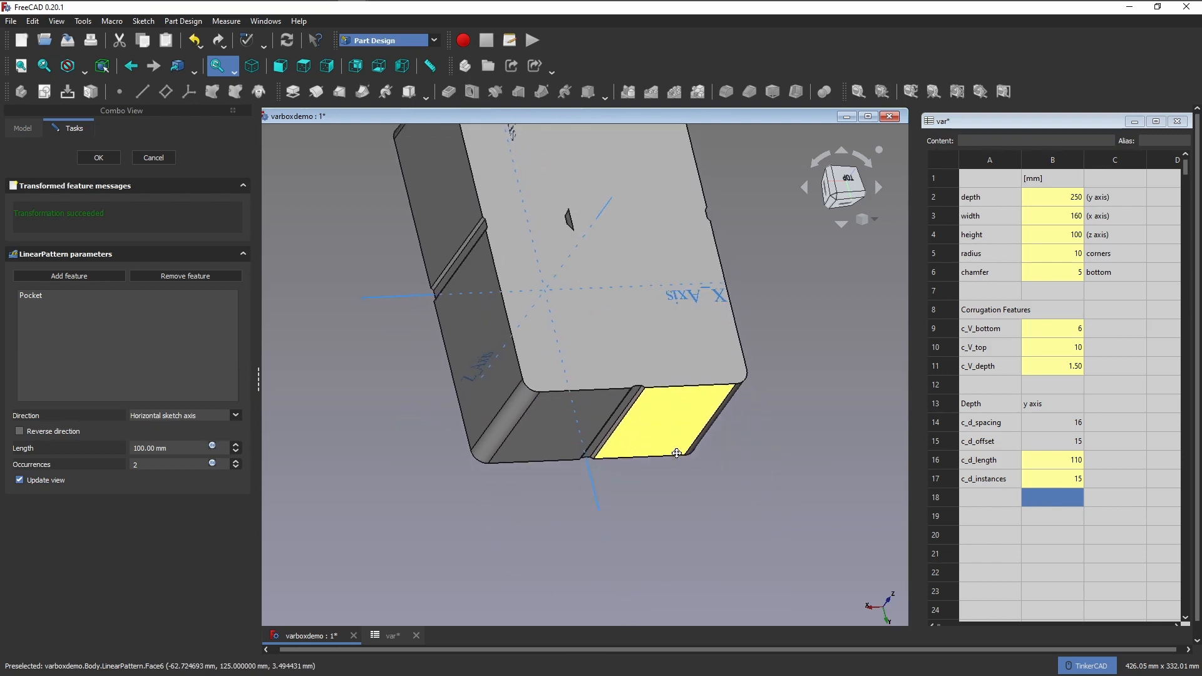
{"action": "scroll", "coordinate": [660, 499], "scroll_direction": "down", "scroll_amount": 2}
{"action": "scroll", "coordinate": [661, 503], "scroll_direction": "up", "scroll_amount": 2}
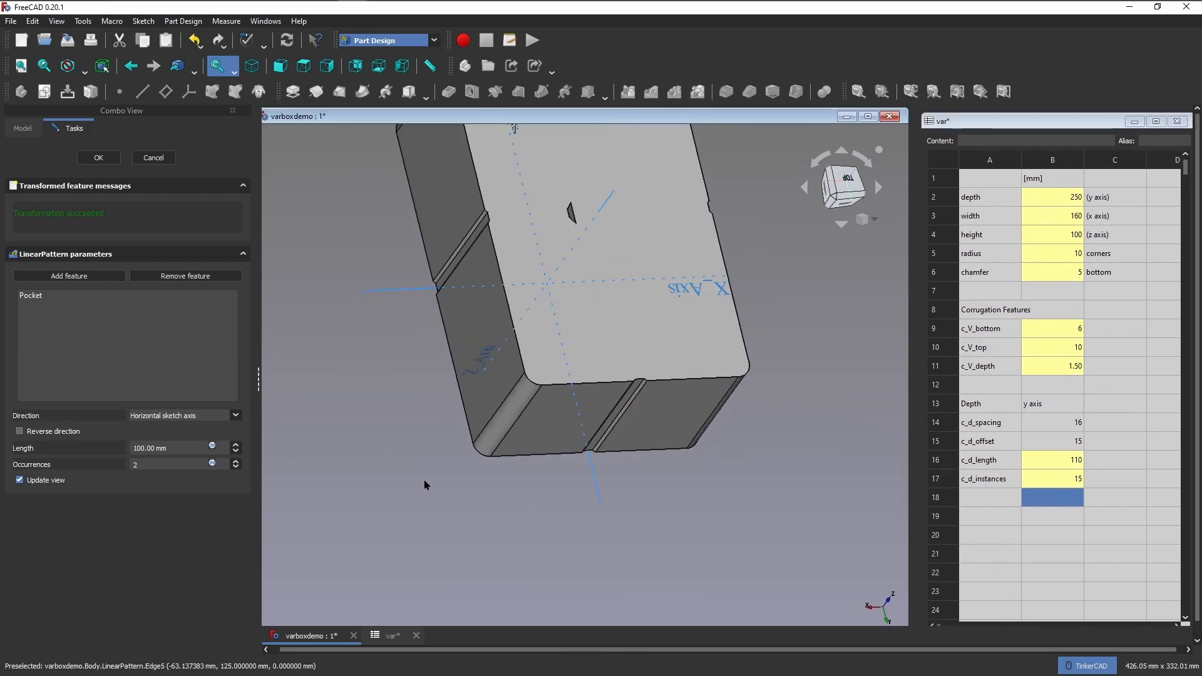
{"action": "left_click", "coordinate": [233, 416]}
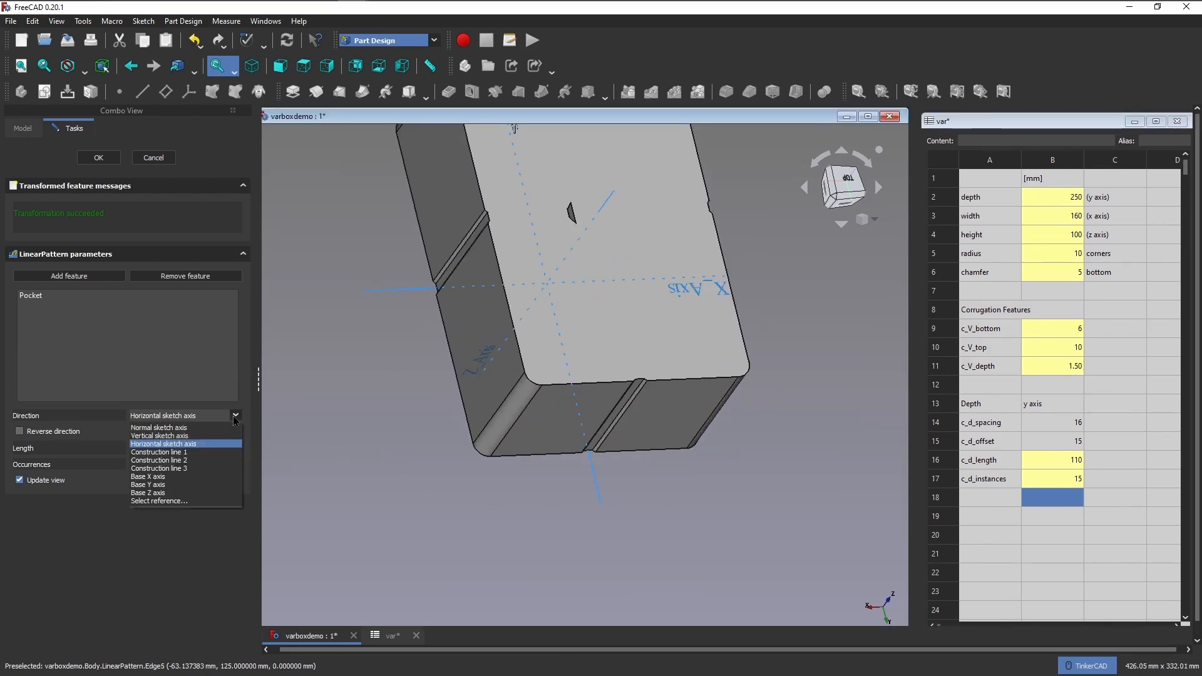
{"action": "left_click", "coordinate": [217, 441]}
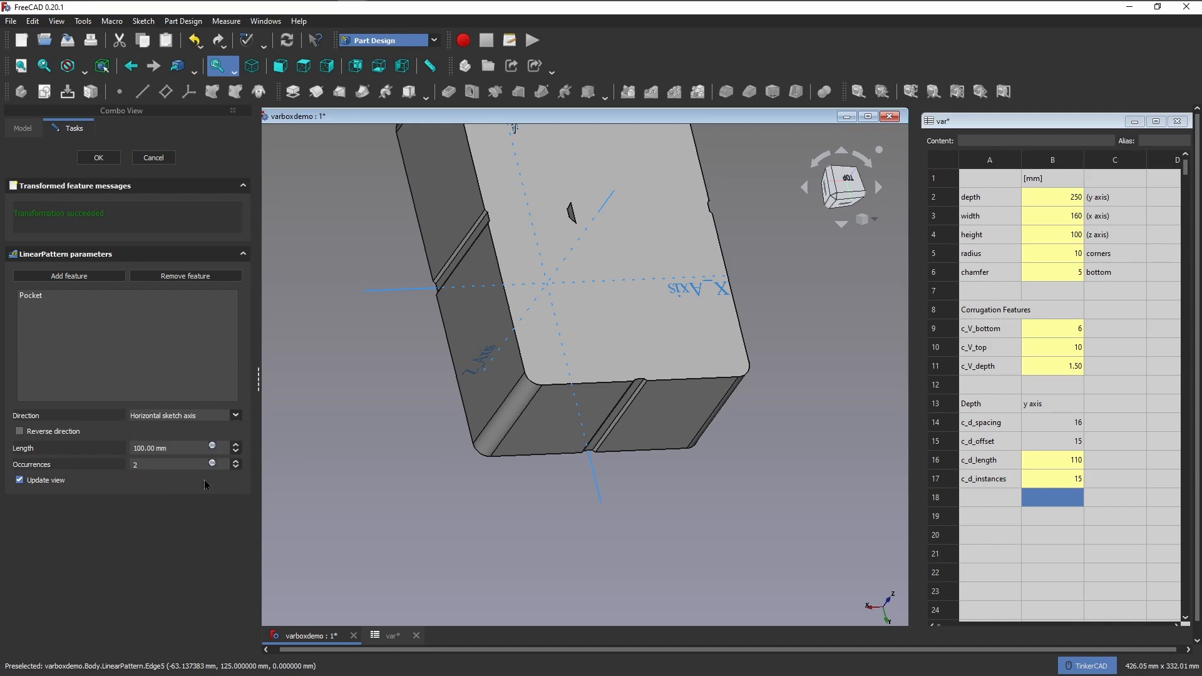
{"action": "left_click", "coordinate": [233, 415]}
{"action": "left_click", "coordinate": [190, 485]}
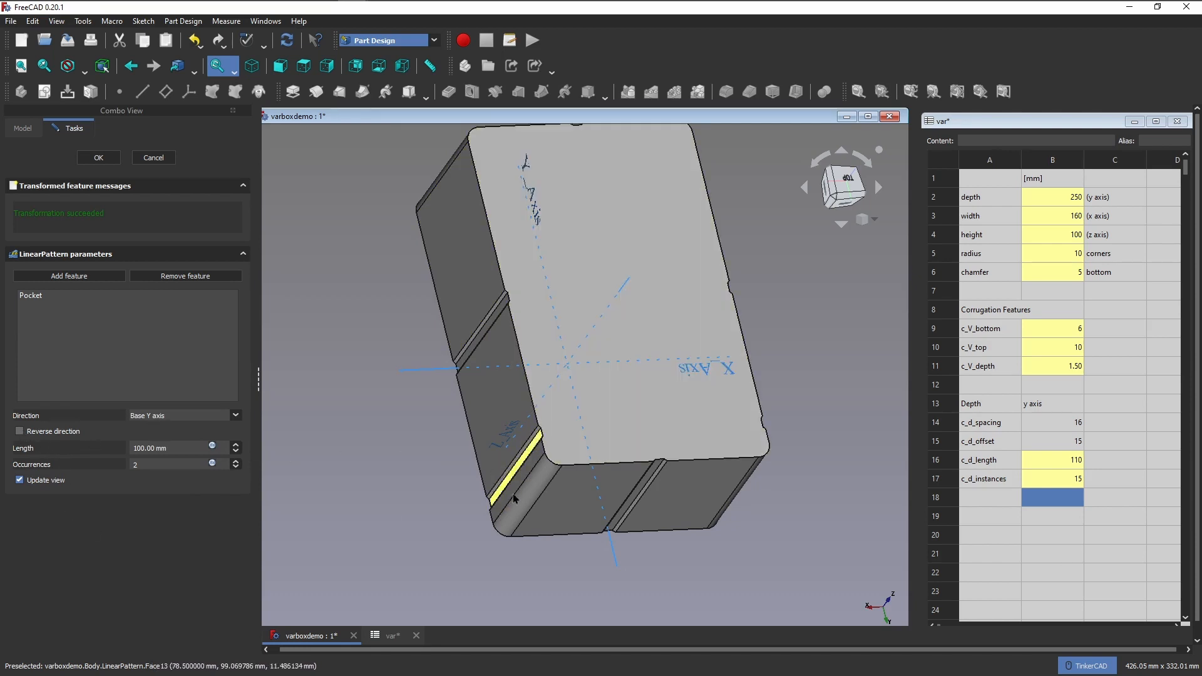
Link the linear pattern's length to the spreadsheet value <<var>>.c_d_length
{"action": "left_click", "coordinate": [212, 446]}
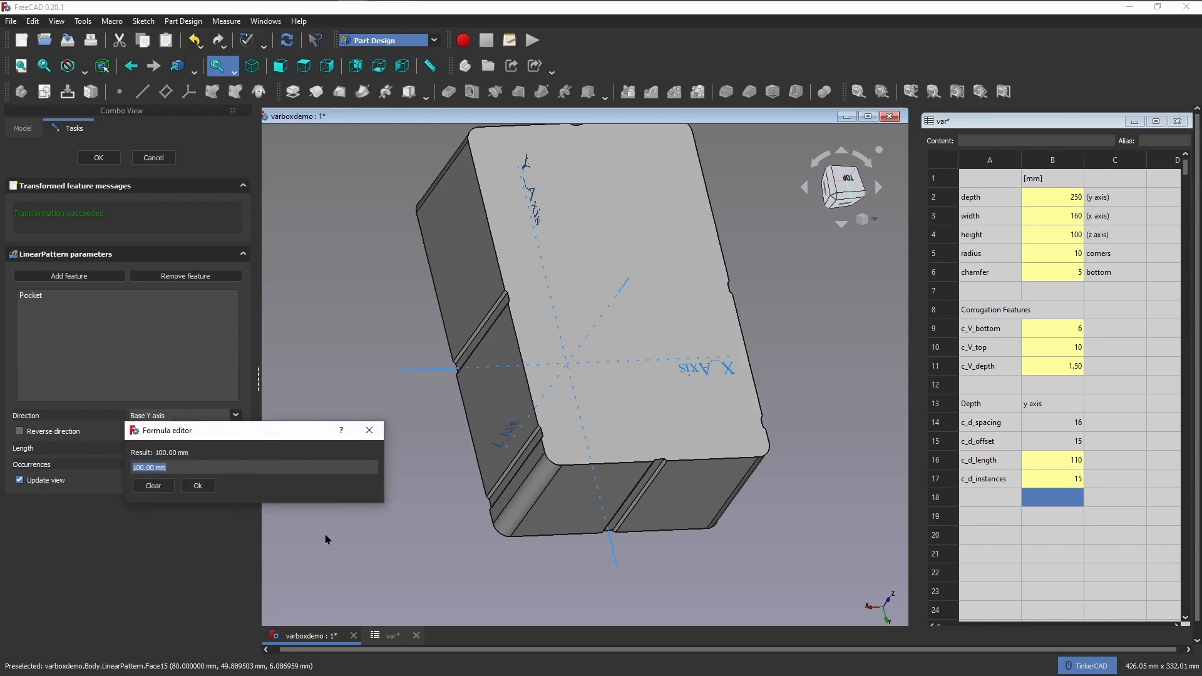
{"action": "type", "text": "<<var"}
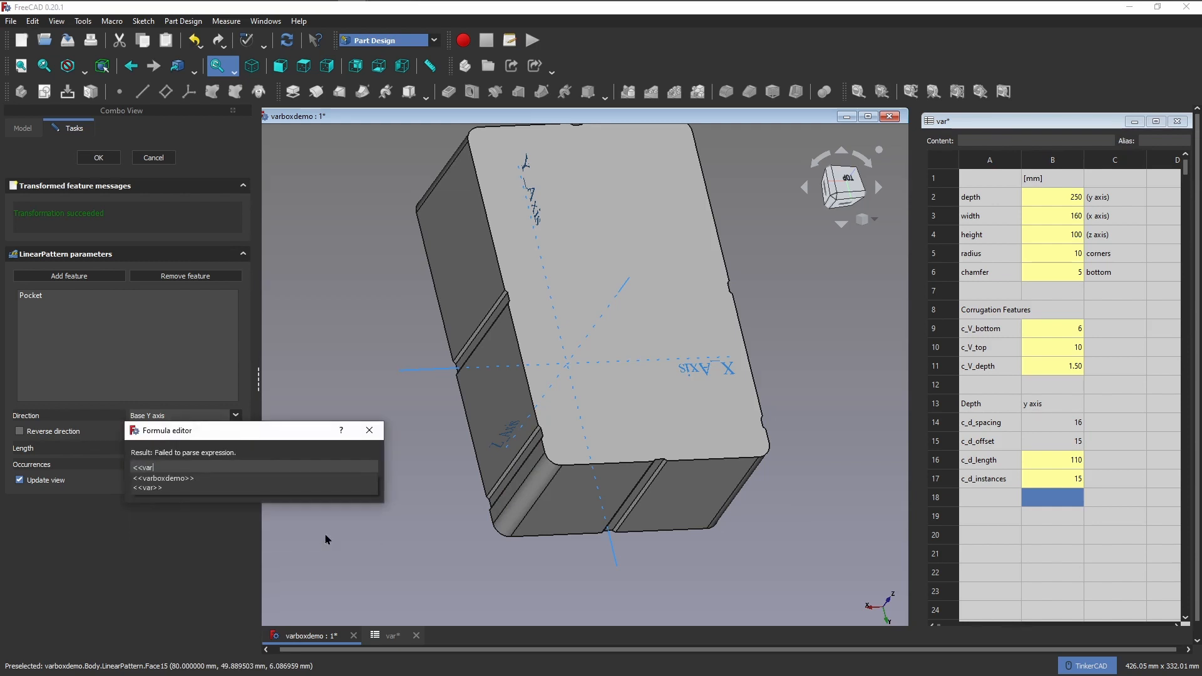
{"action": "type", "text": ">>.c_d"}
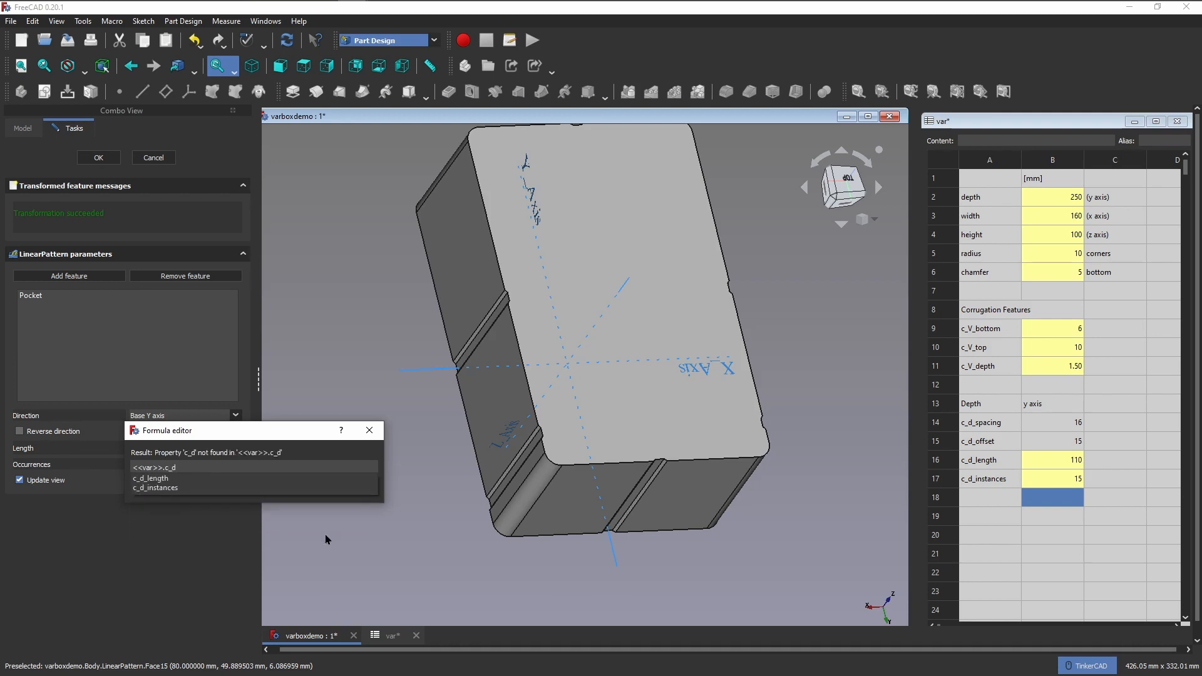
{"action": "key", "text": "Down"}
{"action": "key", "text": "Return"}
{"action": "key", "text": "Return"}
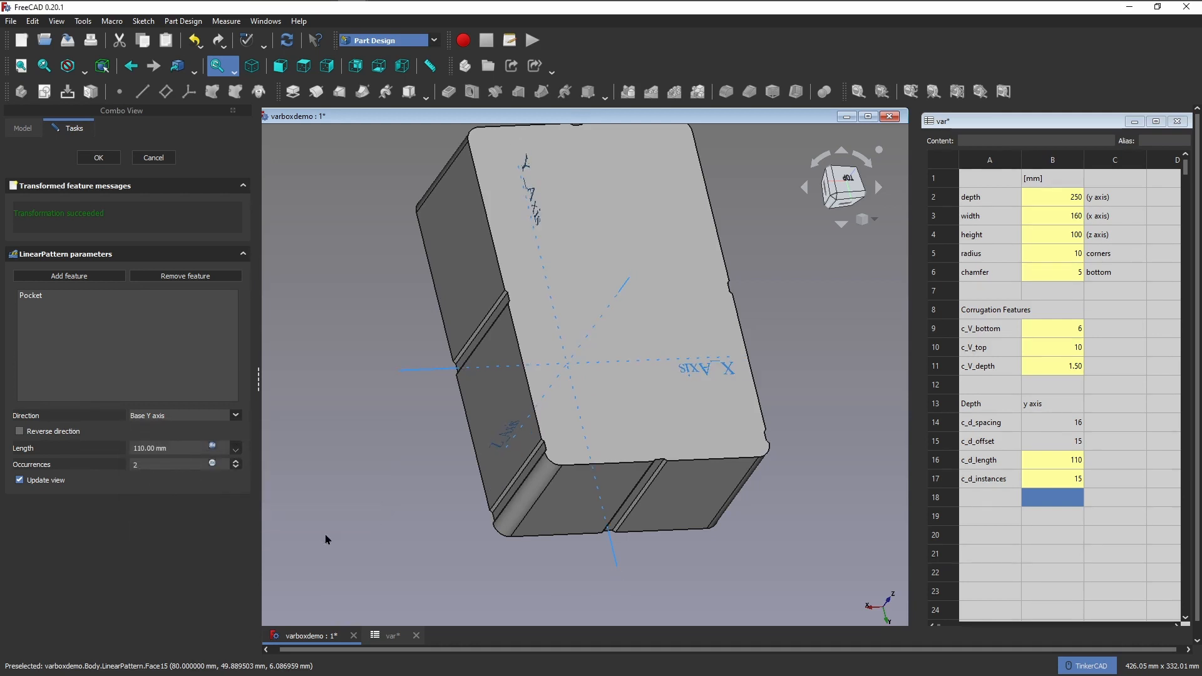
Link the linear pattern's number of occurrences to the spreadsheet value <<var>>.c_d_instances
{"action": "left_click", "coordinate": [213, 464]}
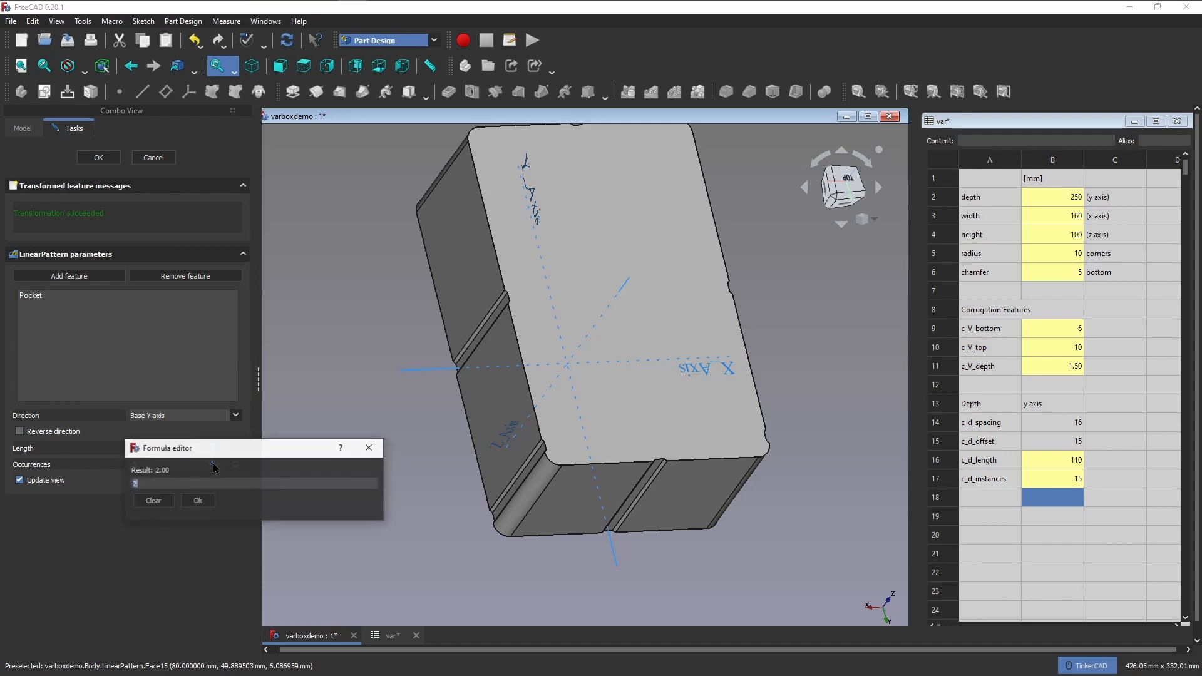
{"action": "type", "text": "<<va"}
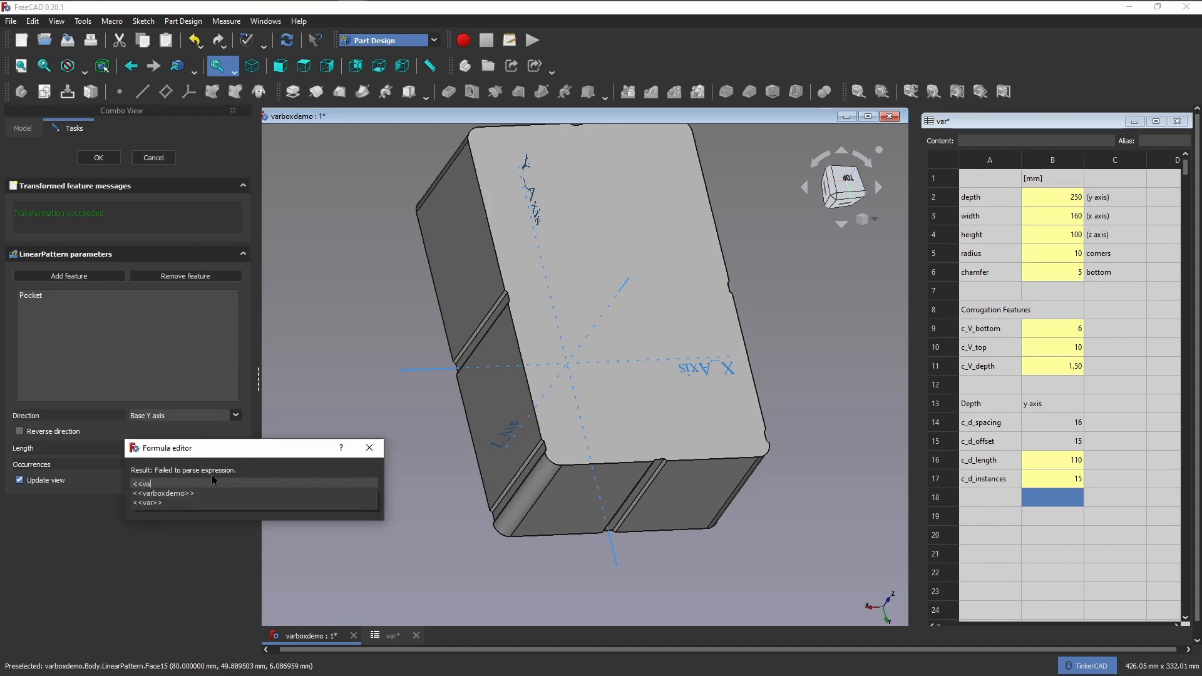
{"action": "key", "text": "Down"}
{"action": "key", "text": "Down"}
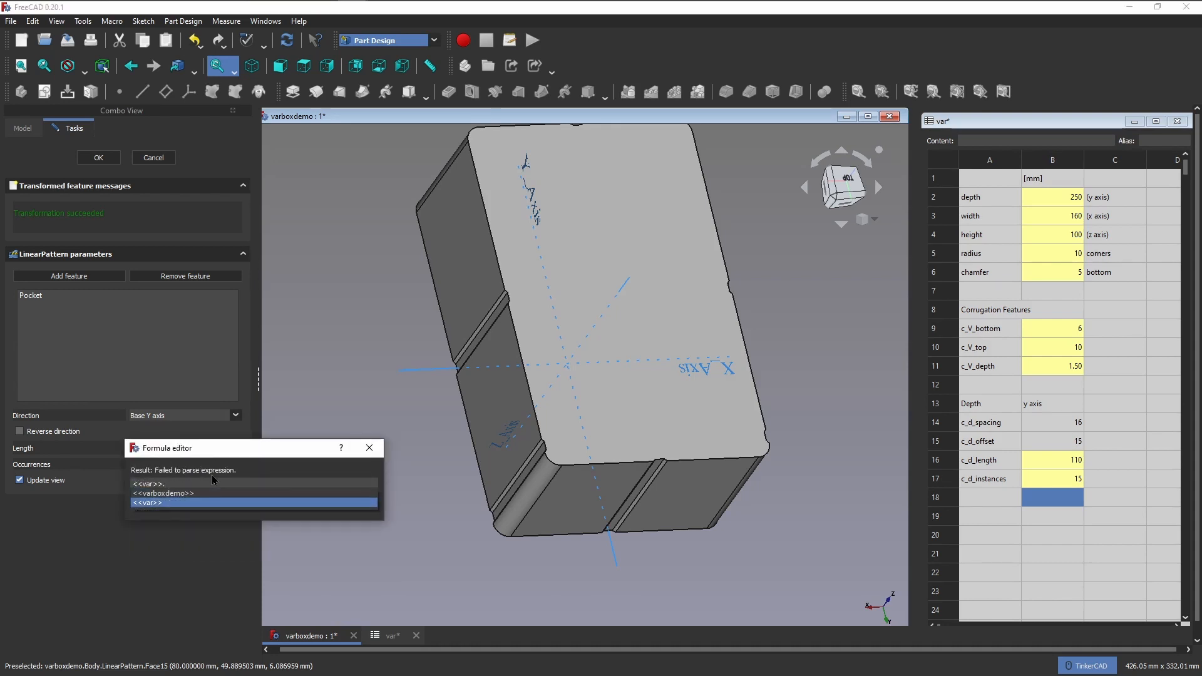
{"action": "type", "text": "C"}
{"action": "key", "text": "BackSpace"}
{"action": "type", "text": "c_d"}
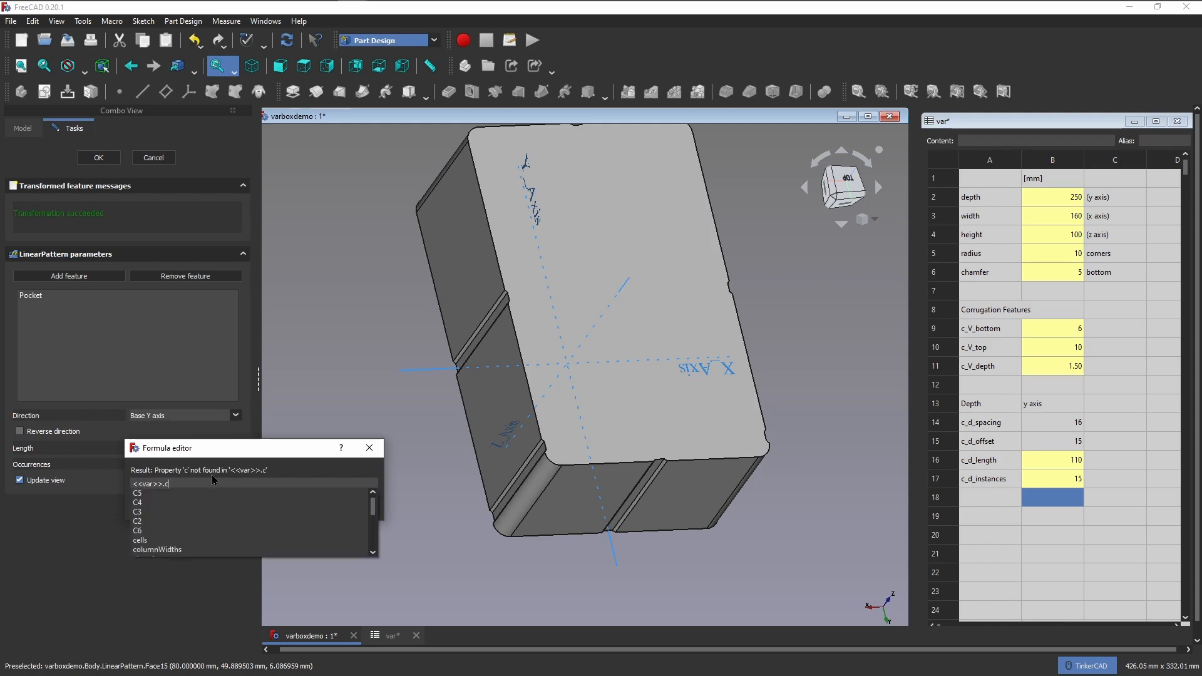
{"action": "key", "text": "Down"}
{"action": "key", "text": "Down"}
{"action": "key", "text": "Return"}
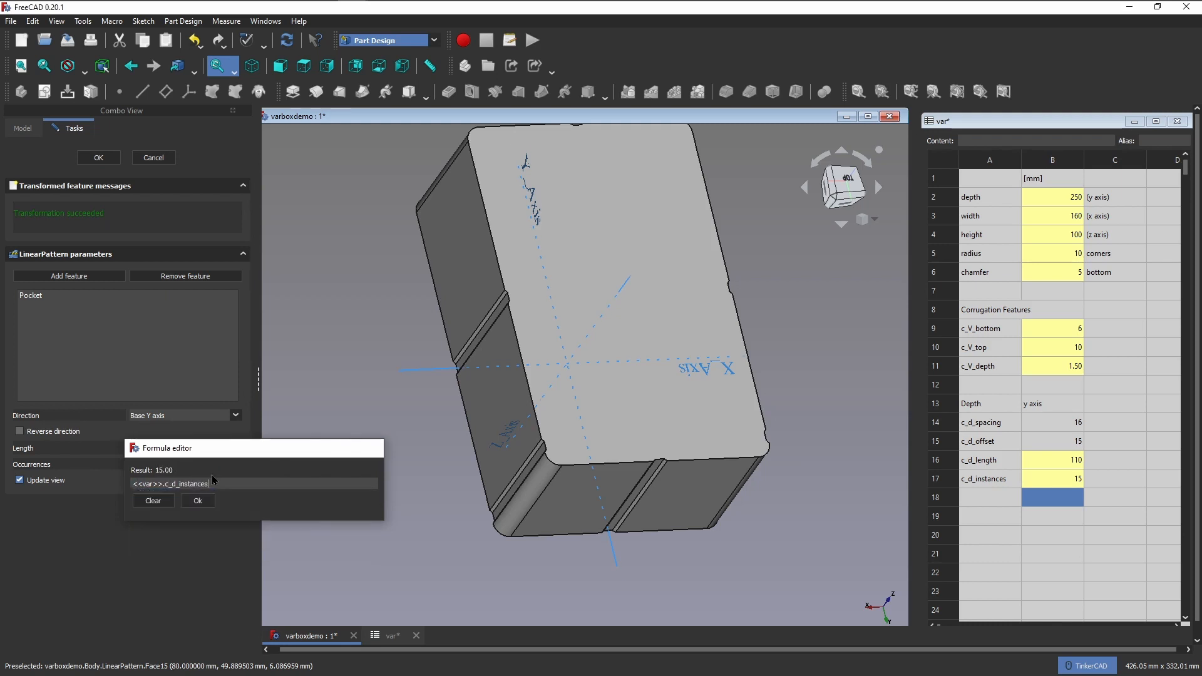
{"action": "key", "text": "Return"}
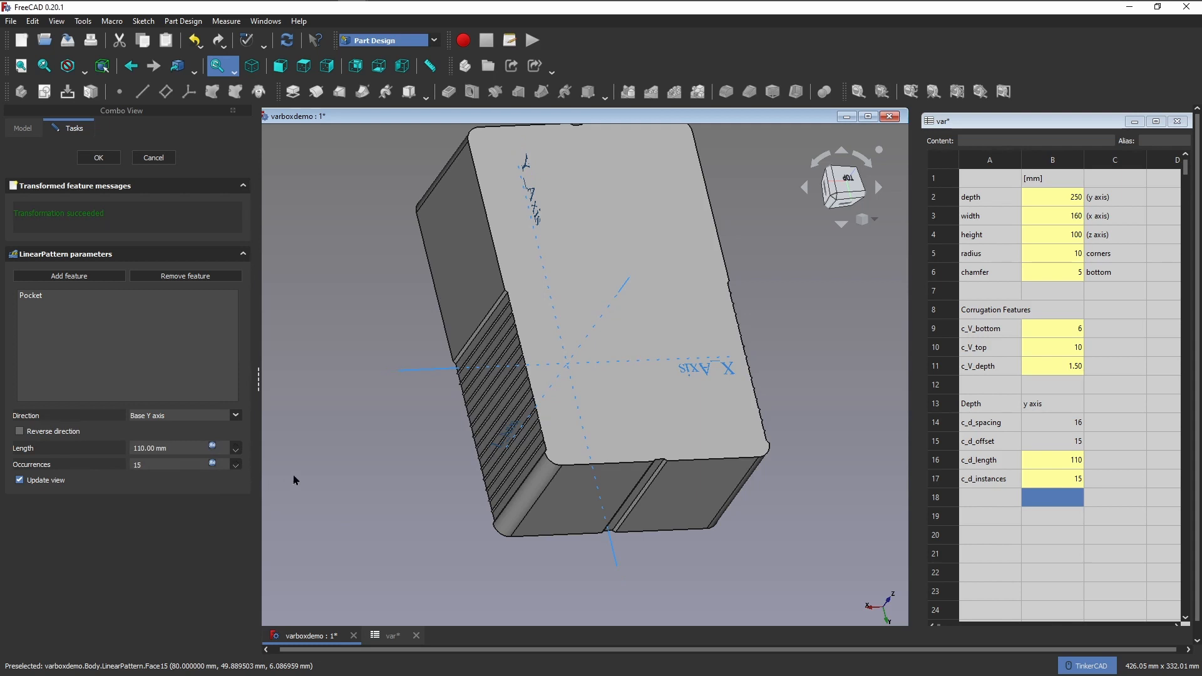
Halve the occurrences by changing their formula to <<var>>.c_d_instances / 2, and accept the linear pattern
{"action": "left_click", "coordinate": [212, 463]}
{"action": "left_click", "coordinate": [223, 485]}
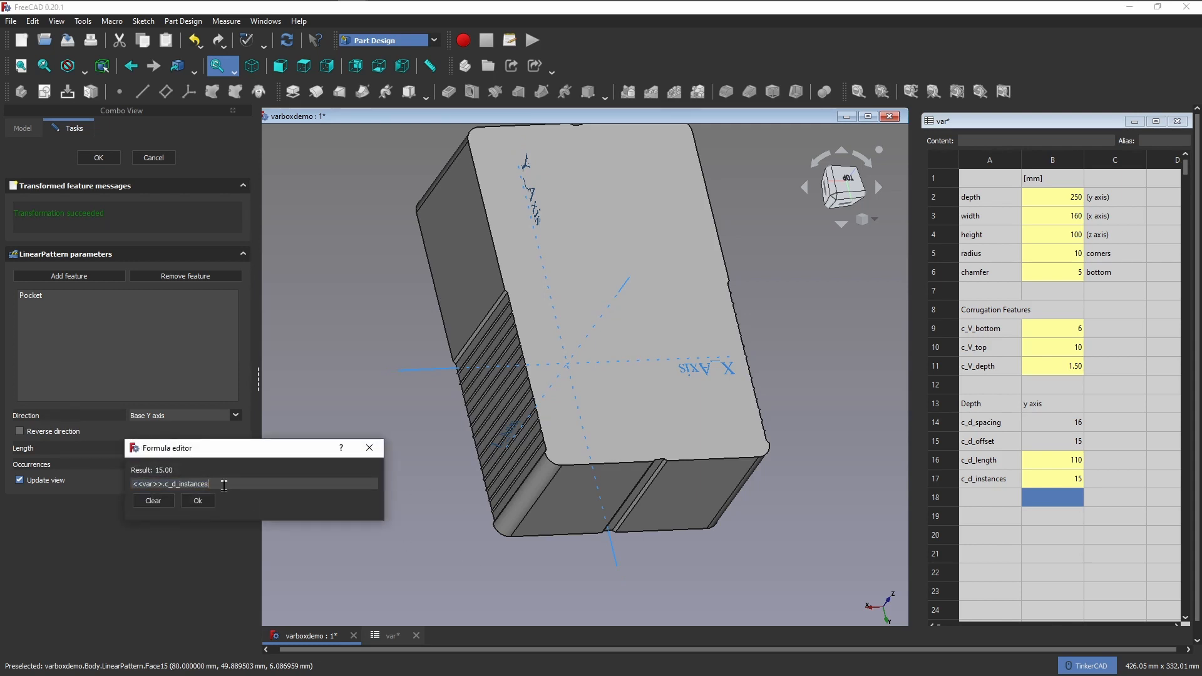
{"action": "key", "text": "Escape"}
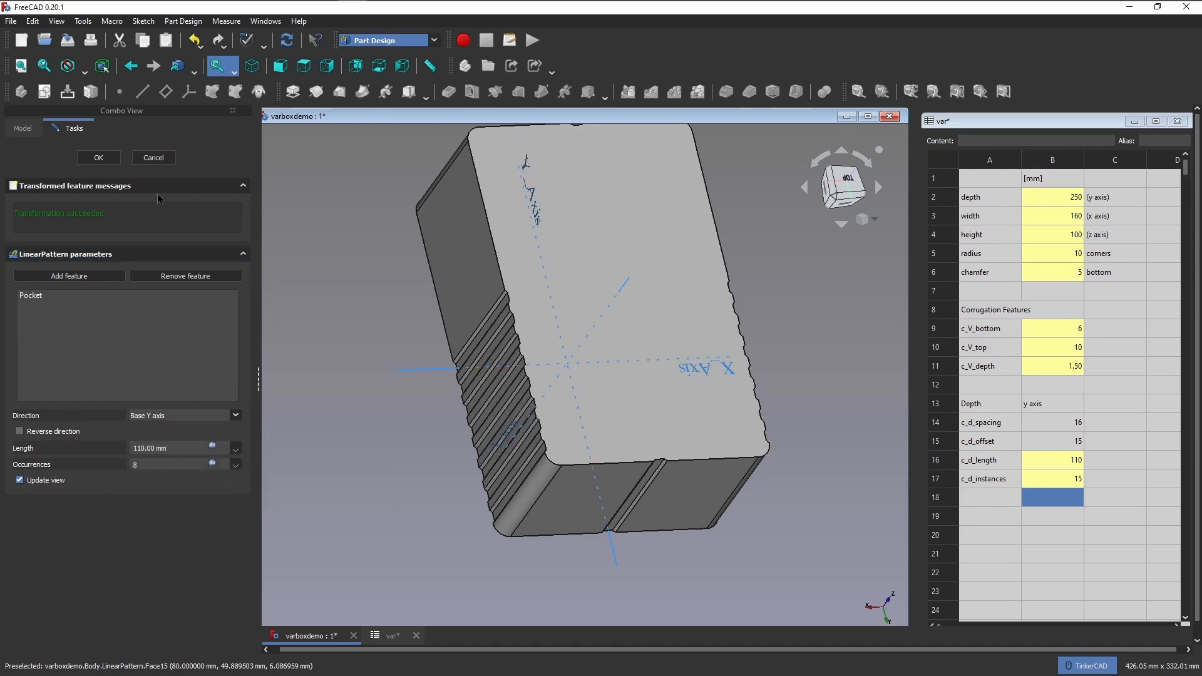
{"action": "left_click", "coordinate": [98, 157]}
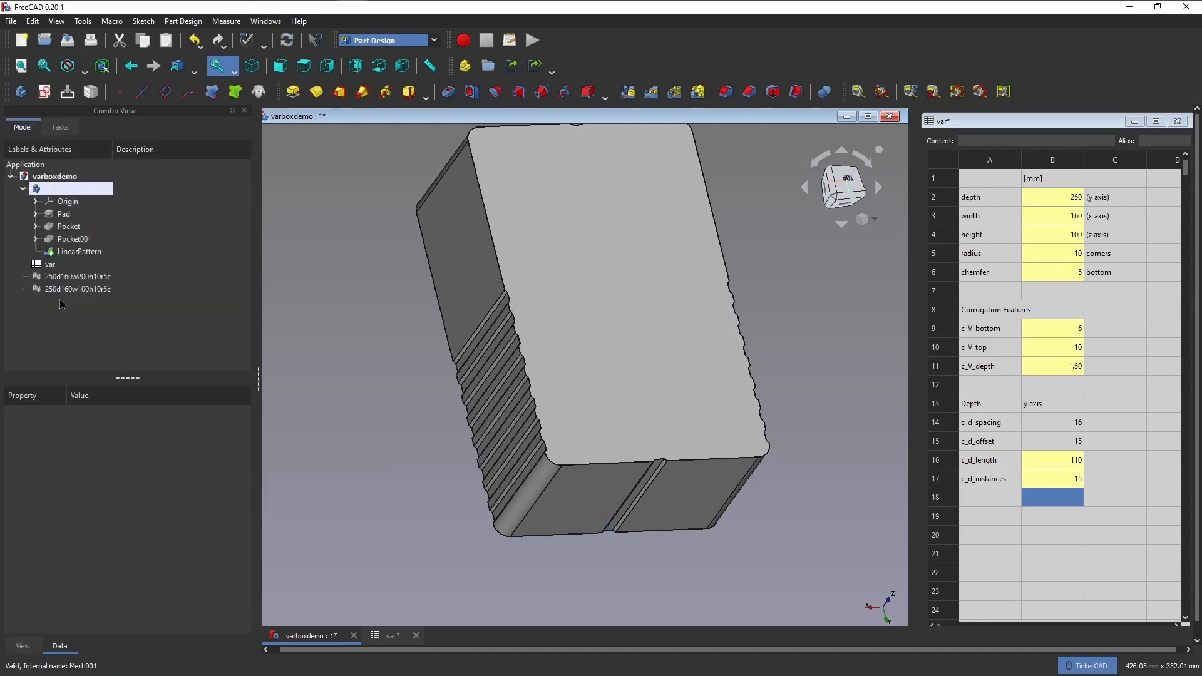
Create a second linear pattern of the Pocket feature with reversed direction and its length linked to <<var>>.c_d_length
{"action": "left_click", "coordinate": [68, 228]}
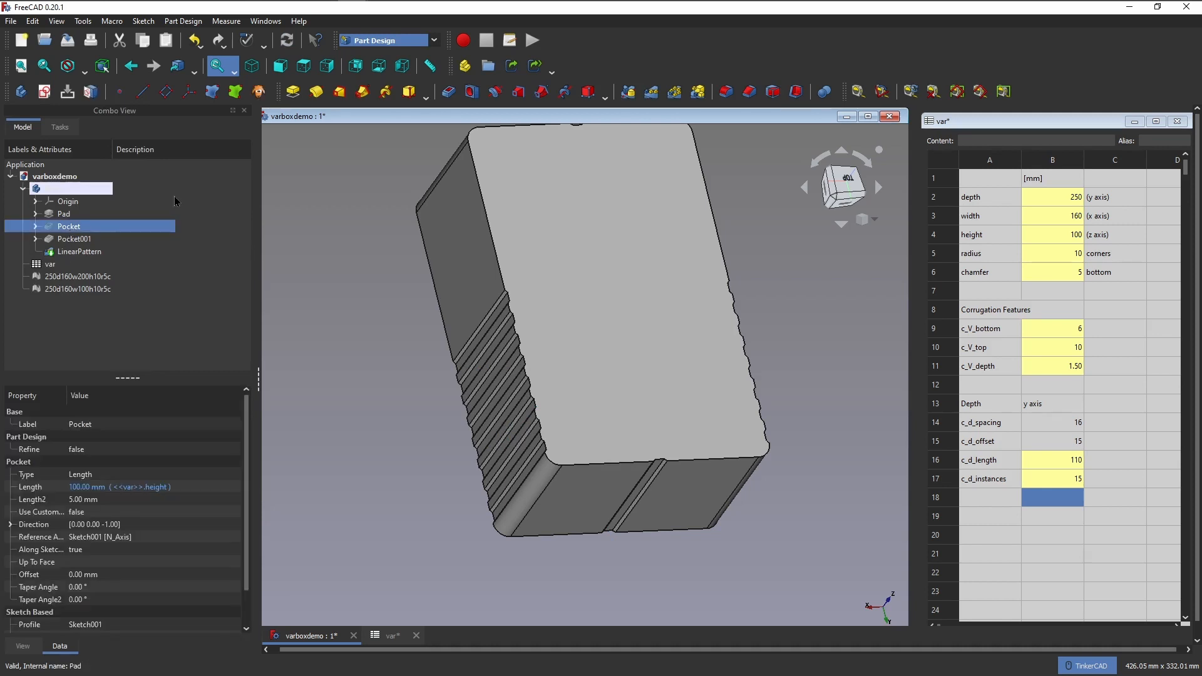
{"action": "left_click", "coordinate": [649, 92]}
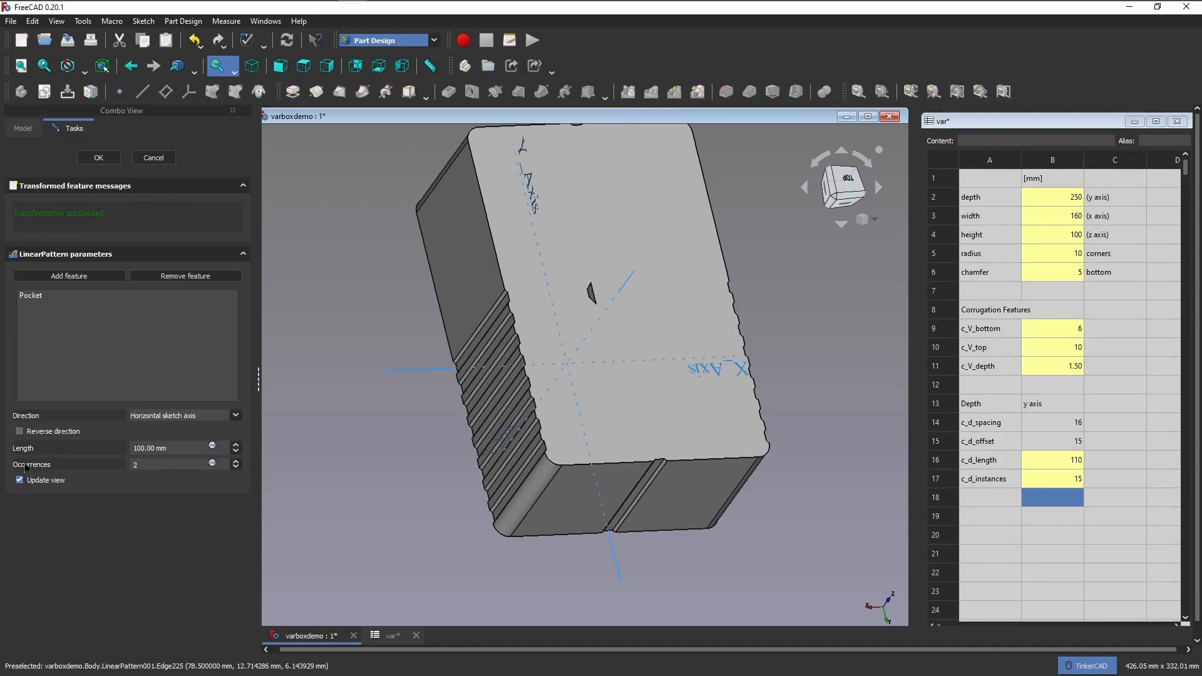
{"action": "left_click", "coordinate": [212, 447]}
{"action": "type", "text": "var.c_d_length"}
{"action": "key", "text": "Return"}
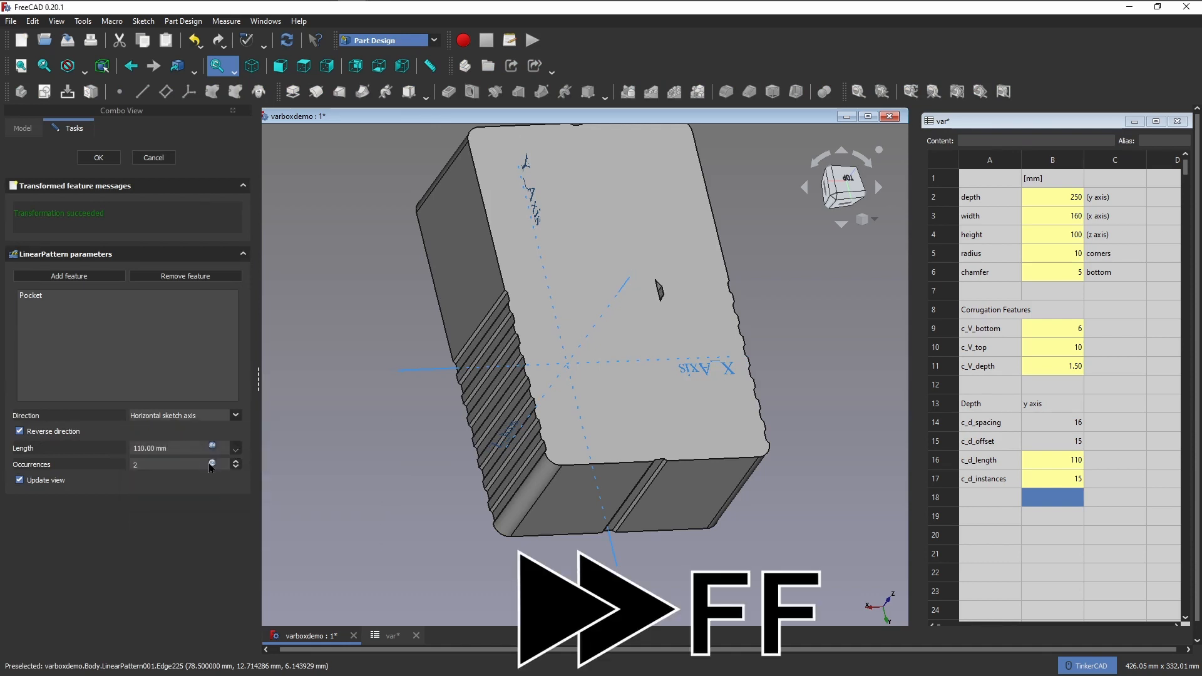
Link the second pattern's occurrences to <<var>>.c_d_instances / 2 and accept the pattern
{"action": "left_click", "coordinate": [212, 463]}
{"action": "type", "text": "var.c_d_instances"}
{"action": "key", "text": "Return"}
{"action": "key", "text": "Return"}
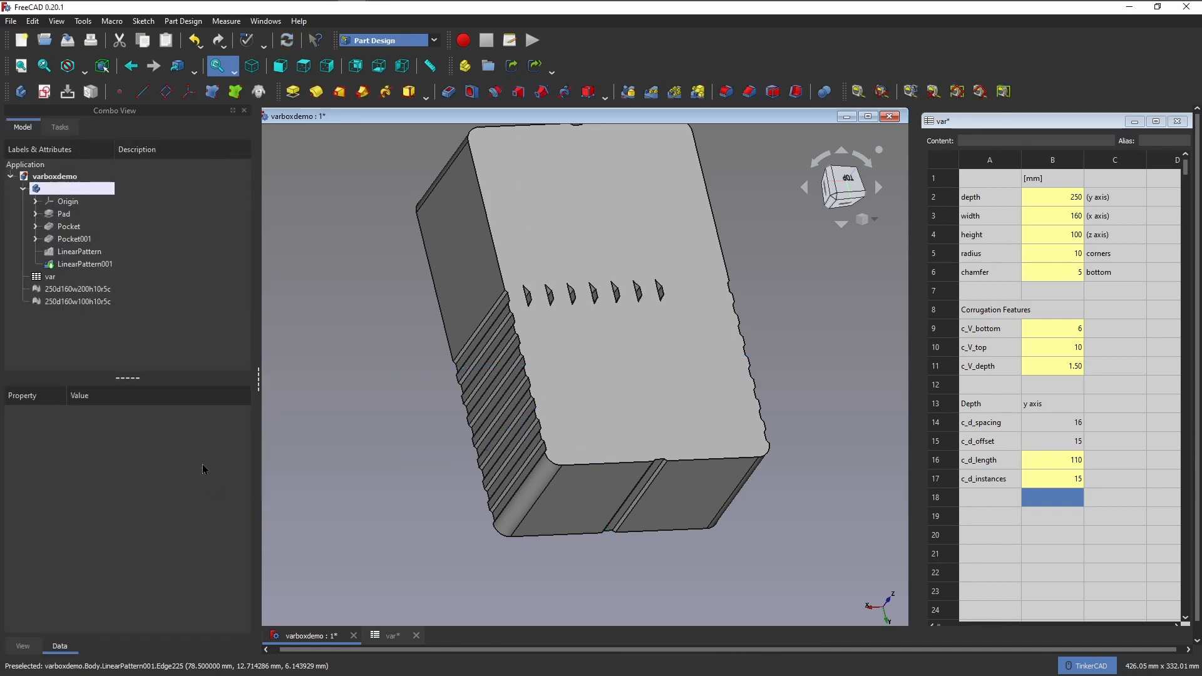
Edit LinearPattern001 so its direction is the Base Y axis, check the grooves along the sides, and accept it
{"action": "left_click", "coordinate": [544, 305]}
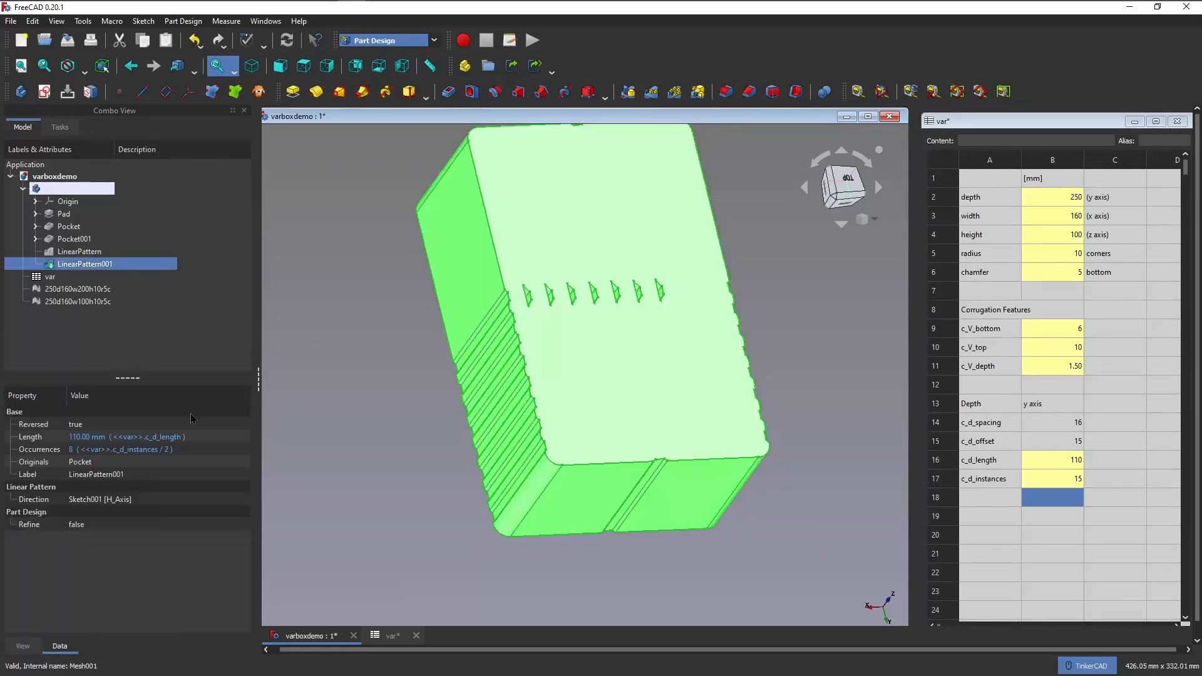
{"action": "double_click", "coordinate": [55, 265]}
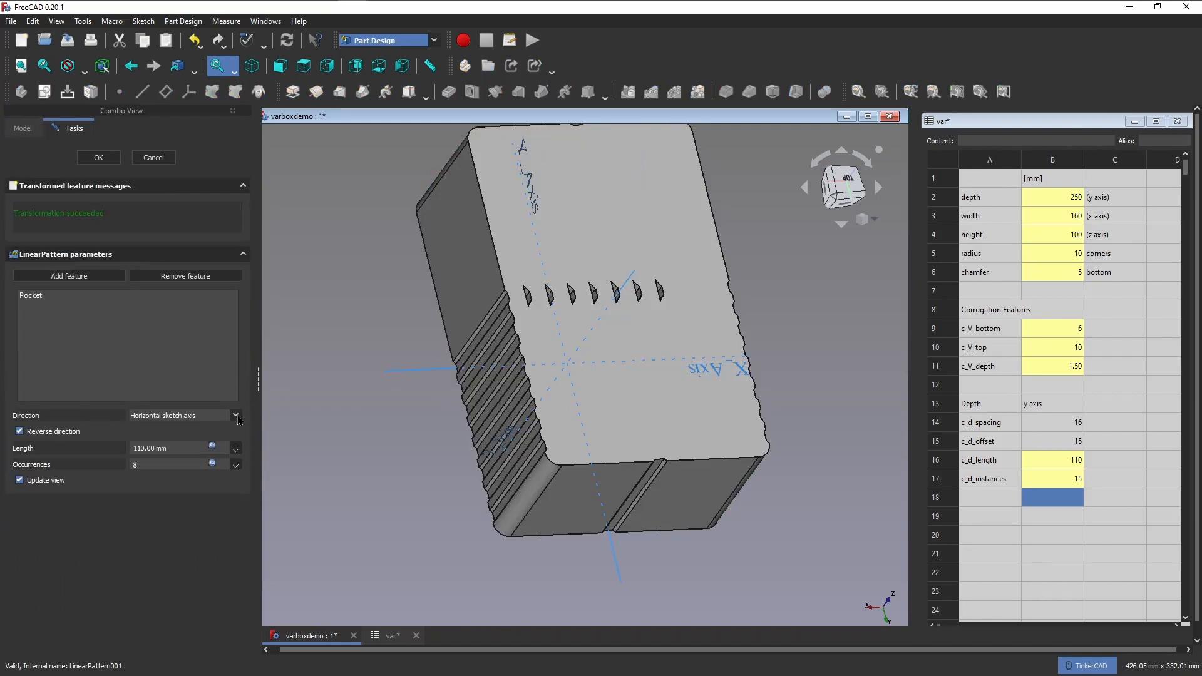
{"action": "left_click", "coordinate": [236, 416]}
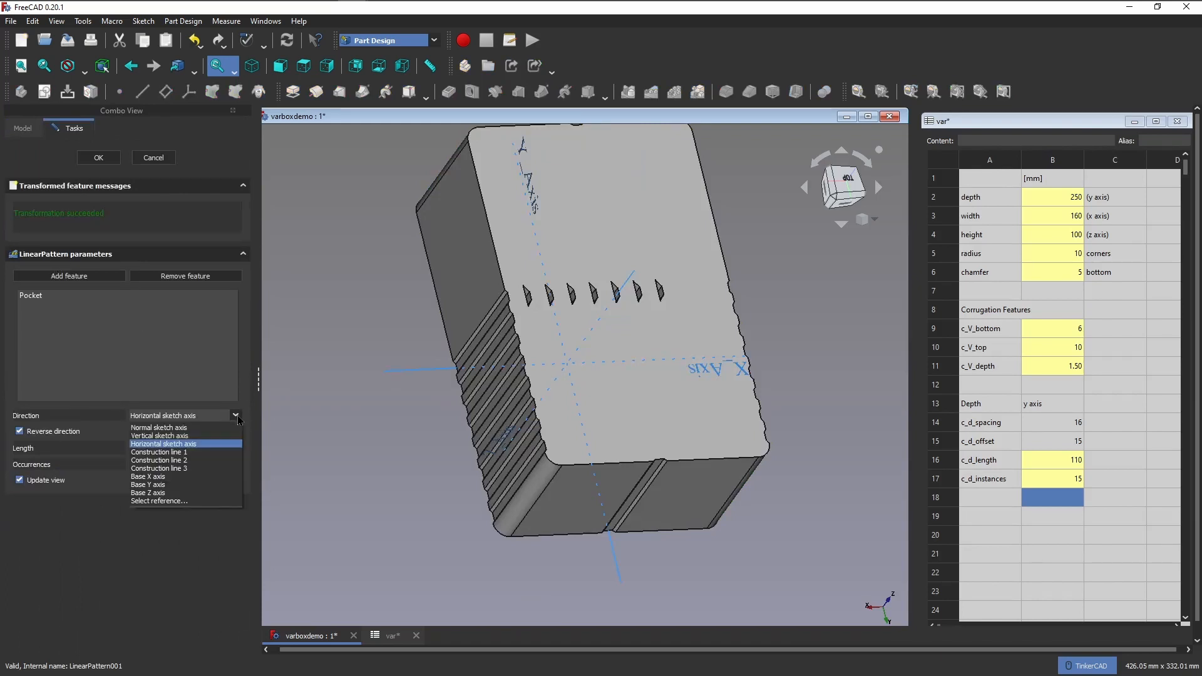
{"action": "left_click", "coordinate": [225, 485]}
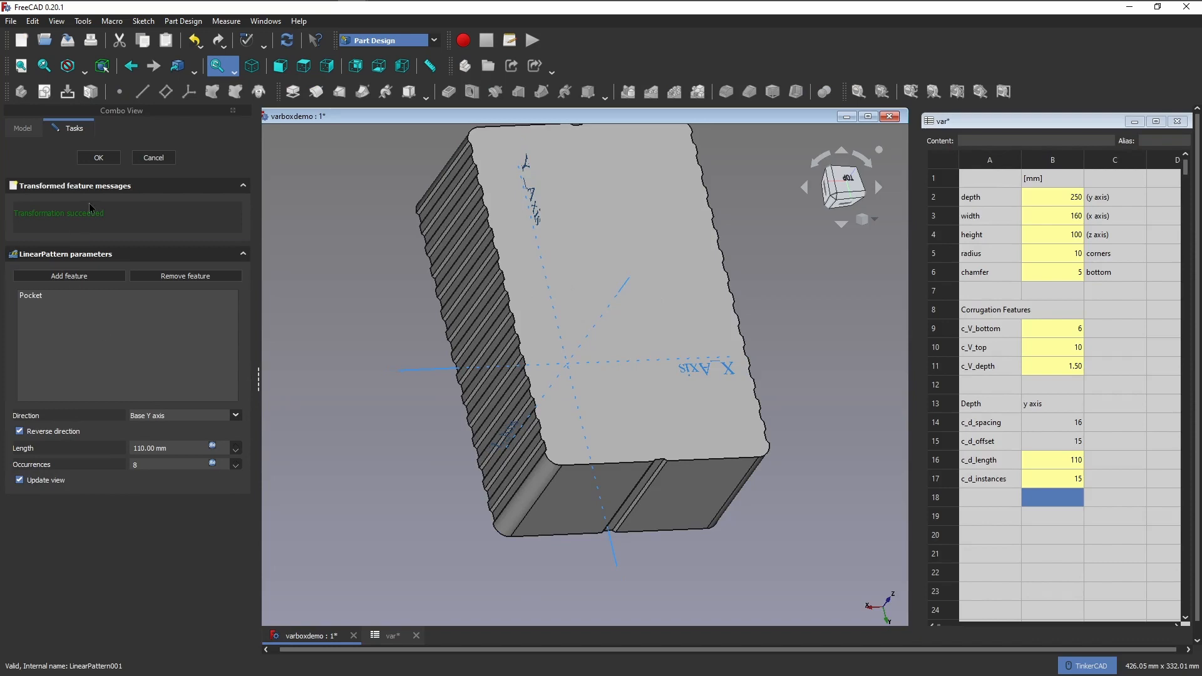
{"action": "left_click_drag", "start_coordinate": [851, 191], "coordinate": [878, 181]}
{"action": "right_click_drag", "start_coordinate": [839, 337], "coordinate": [817, 324]}
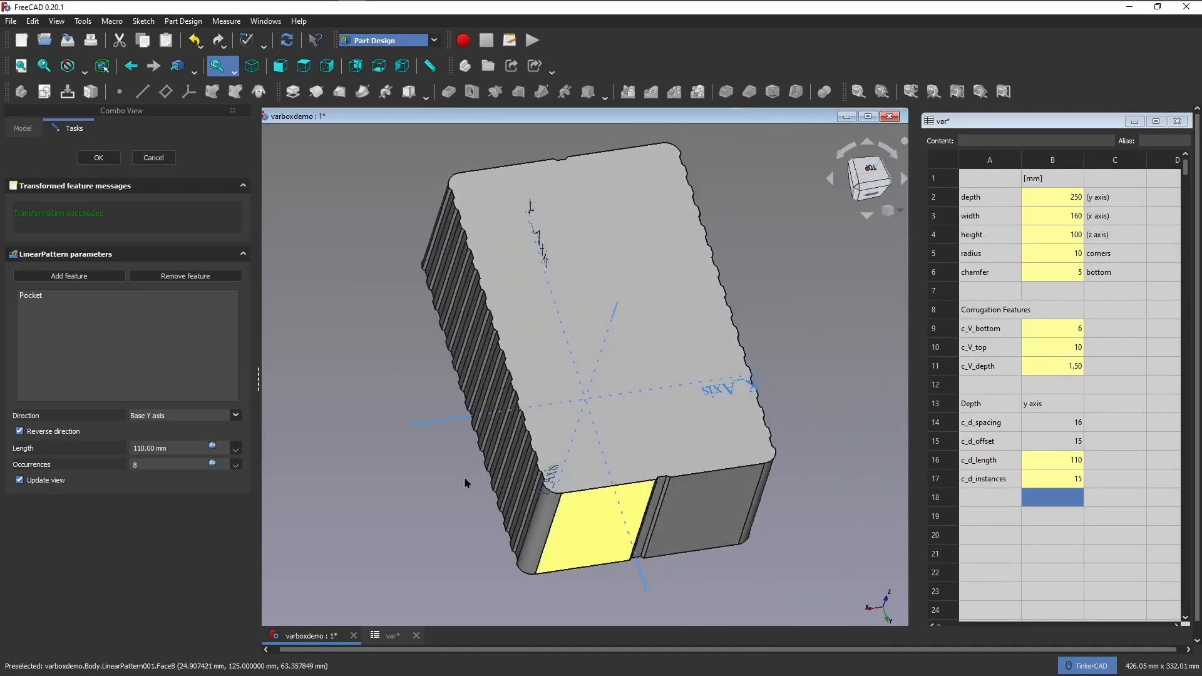
{"action": "left_click", "coordinate": [98, 157]}
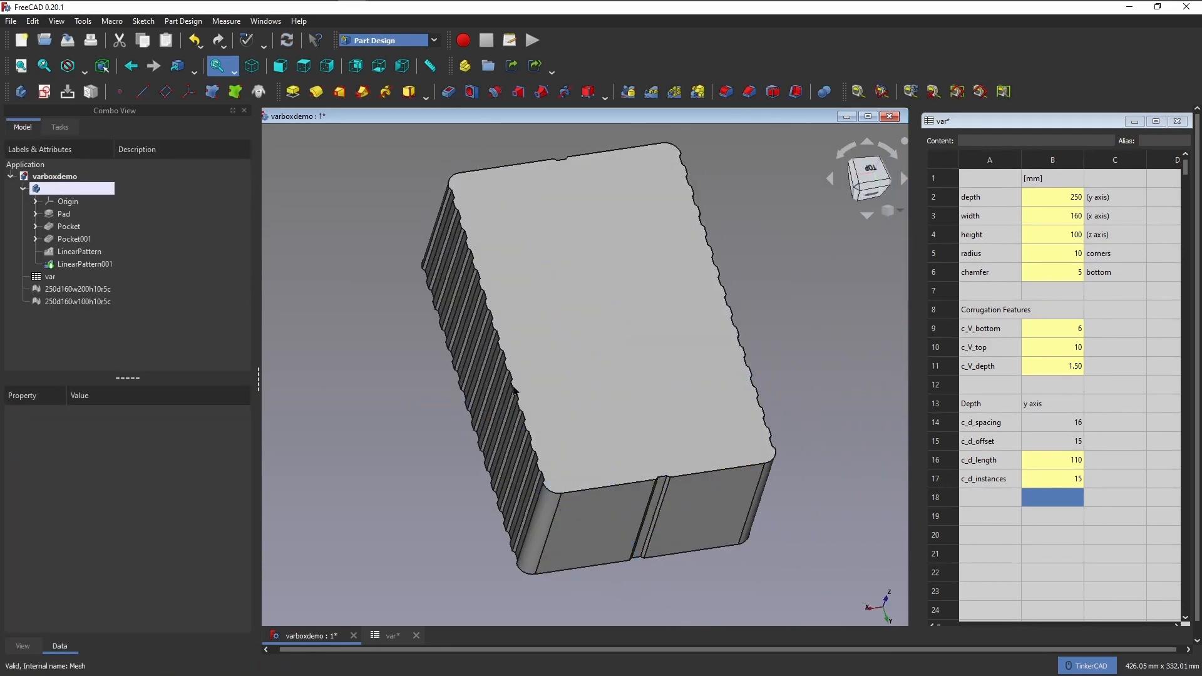
Add a section heading in spreadsheet row 19 with Width in A19 and x axis in B19
{"action": "left_click", "coordinate": [989, 516]}
{"action": "type", "text": "Width"}
{"action": "key", "text": "Tab"}
{"action": "type", "text": "x axis"}
{"action": "key", "text": "Return"}
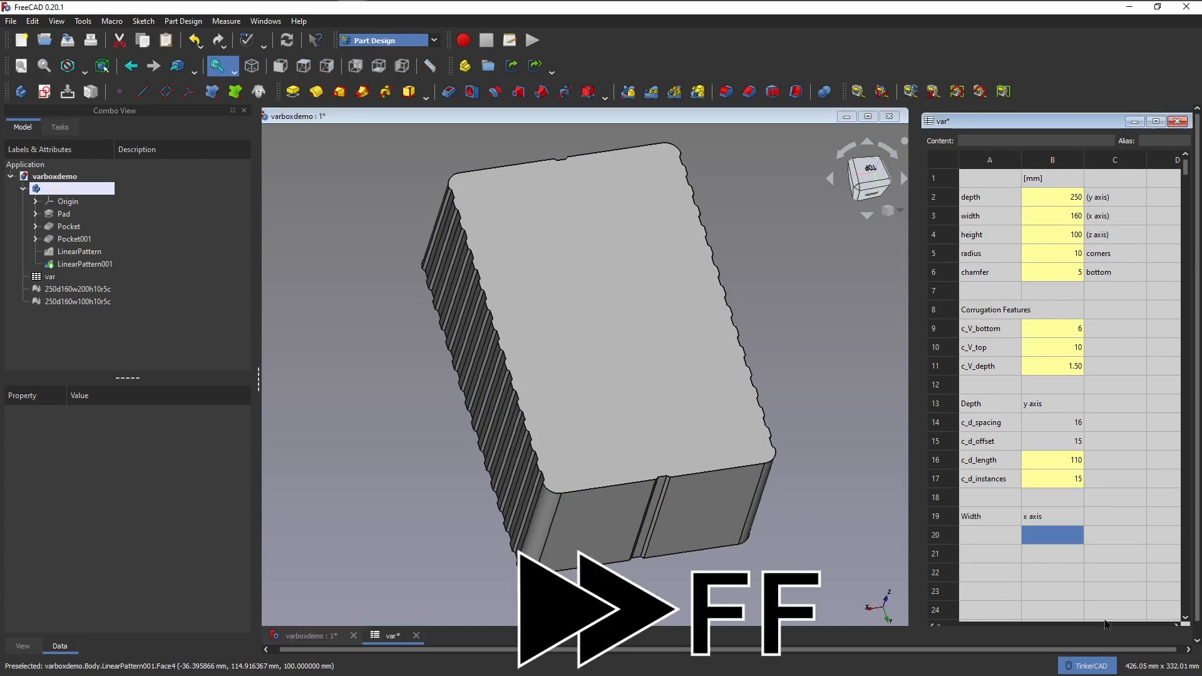
Label cells A20 to A22 c_w_spacing, c_w_offset and c_w_length, and enter 15 as the offset in B21
{"action": "key", "text": "Left"}
{"action": "type", "text": "c_w_spacing"}
{"action": "key", "text": "Return"}
{"action": "type", "text": "c_w_offset"}
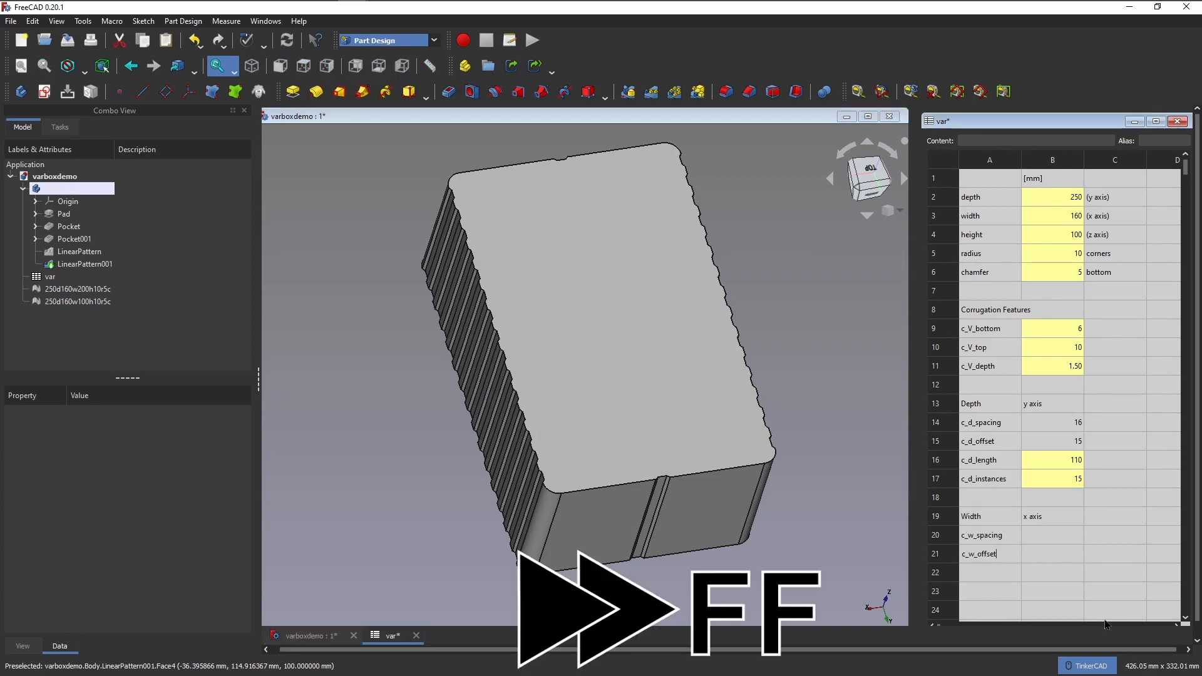
{"action": "key", "text": "Tab"}
{"action": "type", "text": "15"}
{"action": "key", "text": "Return"}
{"action": "type", "text": "c_w_length"}
{"action": "key", "text": "Return"}
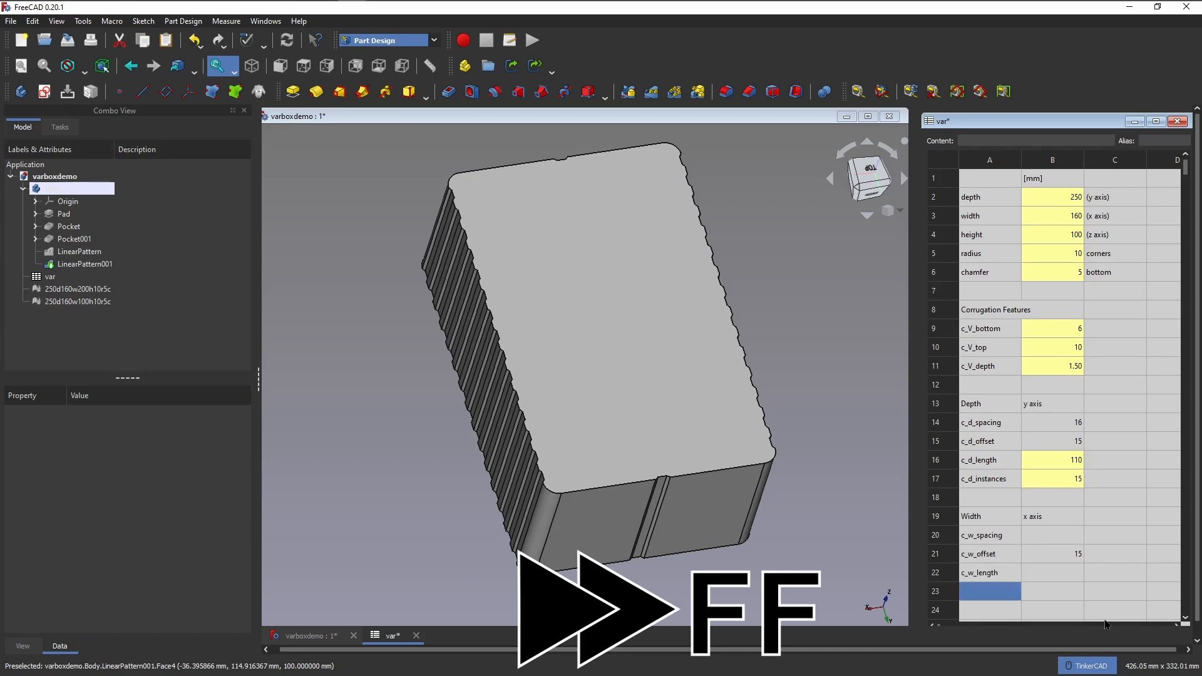
Label cell A23 c_w_instances and enter 16 as the c_w_spacing value in B20
{"action": "type", "text": "c_w_instances"}
{"action": "key", "text": "Tab"}
{"action": "key", "text": "Up"}
{"action": "key", "text": "Up"}
{"action": "key", "text": "Up"}
{"action": "type", "text": "16"}
{"action": "key", "text": "Return"}
{"action": "key", "text": "Down"}
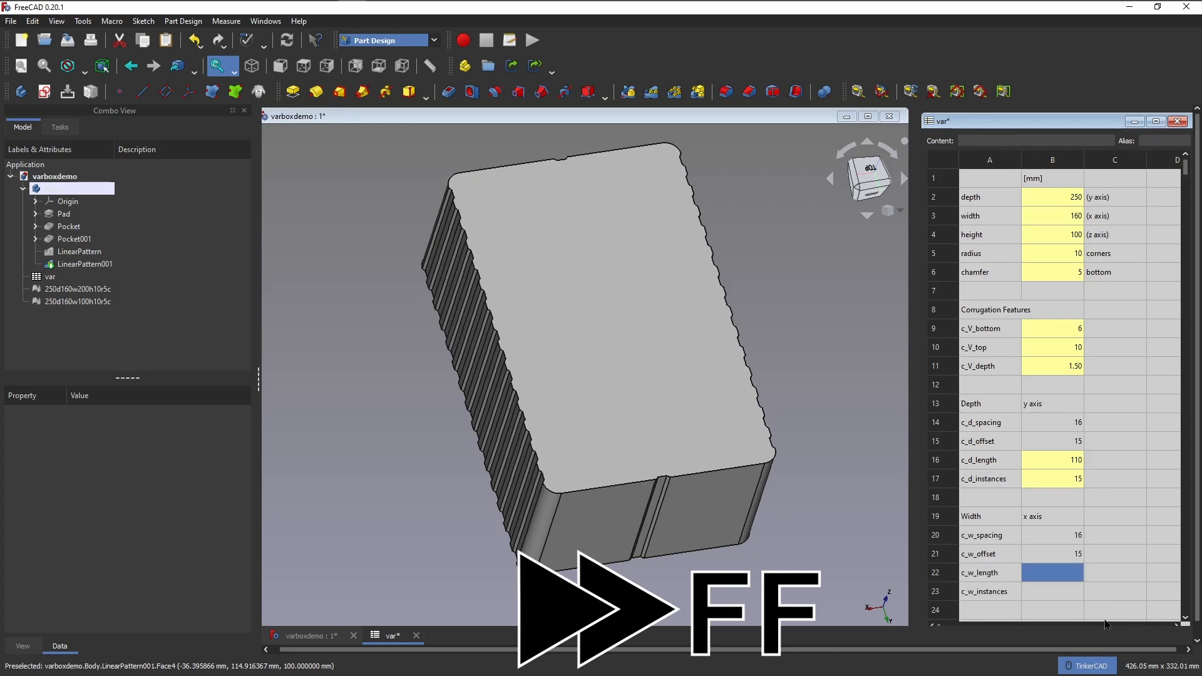
Enter the c_w_length formula =depth/2-B21 in cell B22, modelled on the formula in B16
{"action": "type", "text": "="}
{"action": "key", "text": "Escape"}
{"action": "left_click", "coordinate": [1058, 467]}
{"action": "left_click", "coordinate": [1046, 573]}
{"action": "type", "text": "=depth/2-B21"}
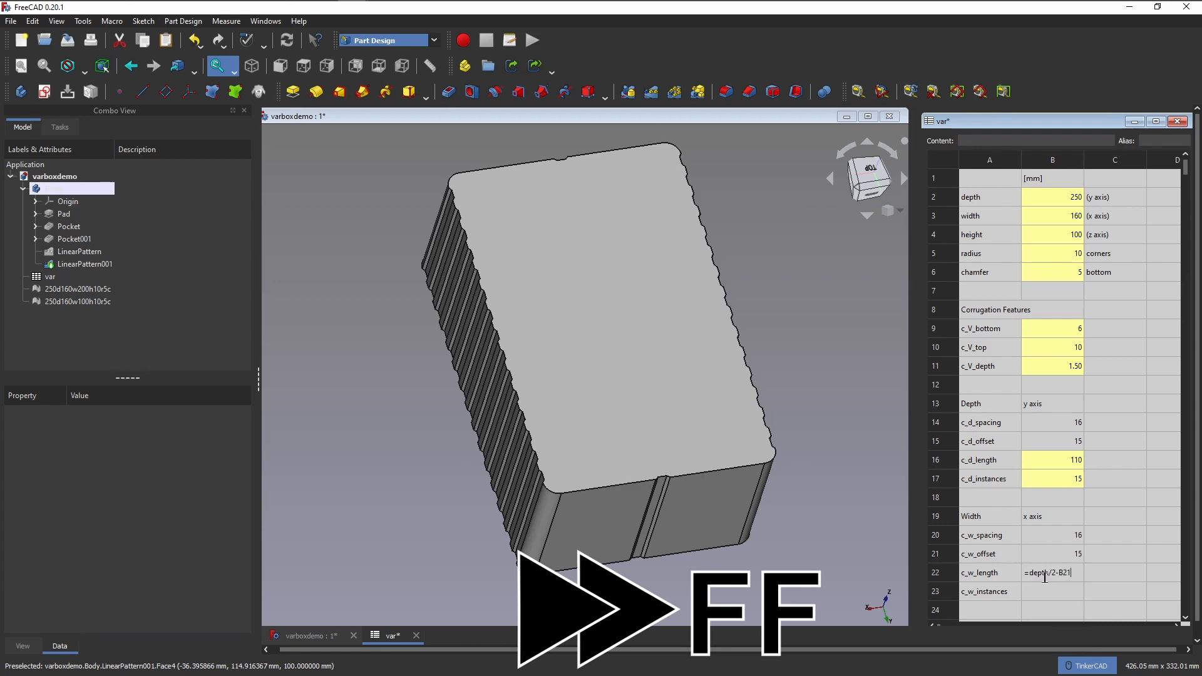
{"action": "key", "text": "Return"}
{"action": "left_click", "coordinate": [1057, 462]}
{"action": "left_click", "coordinate": [1052, 572]}
Assign the alias c_w_length to cell B22, copying the name from its label in A22
{"action": "left_click", "coordinate": [992, 573]}
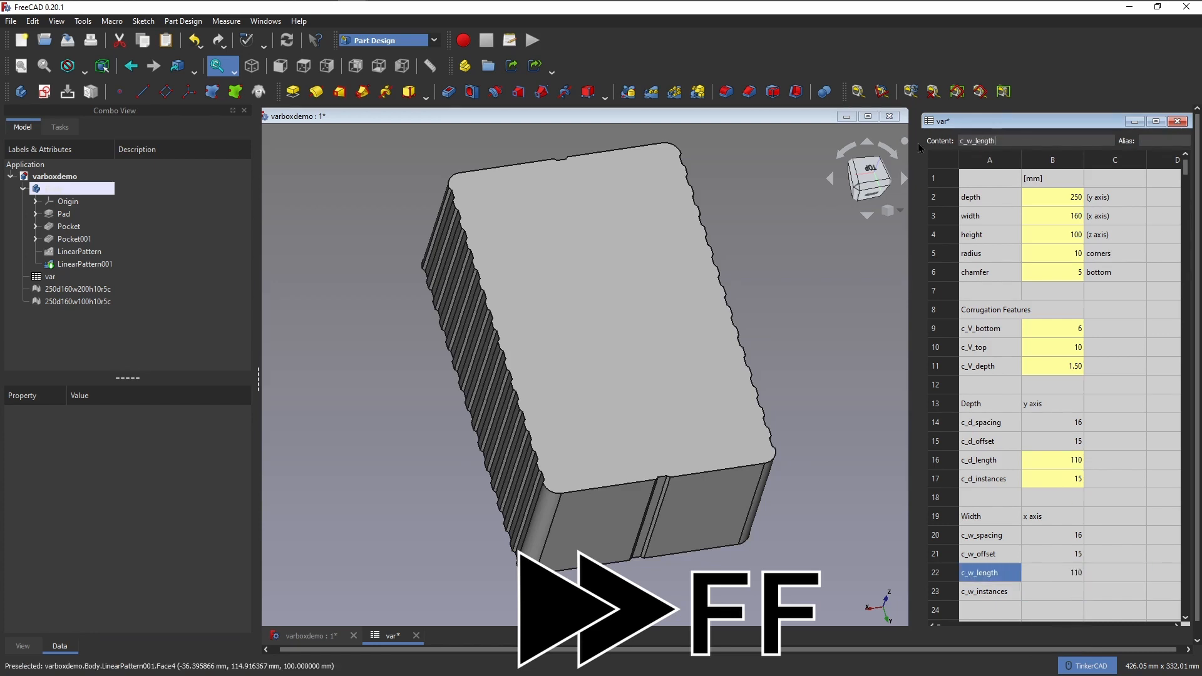
{"action": "left_click_drag", "start_coordinate": [1002, 141], "coordinate": [918, 144]}
{"action": "key", "text": "ctrl+c"}
{"action": "left_click", "coordinate": [1052, 573]}
{"action": "left_click", "coordinate": [1158, 141]}
{"action": "key", "text": "ctrl+v"}
{"action": "key", "text": "Return"}
Enter the c_w_instances formula =floor(depth / B20) in cell B23, modelled on the formula in B17
{"action": "left_click", "coordinate": [1057, 482]}
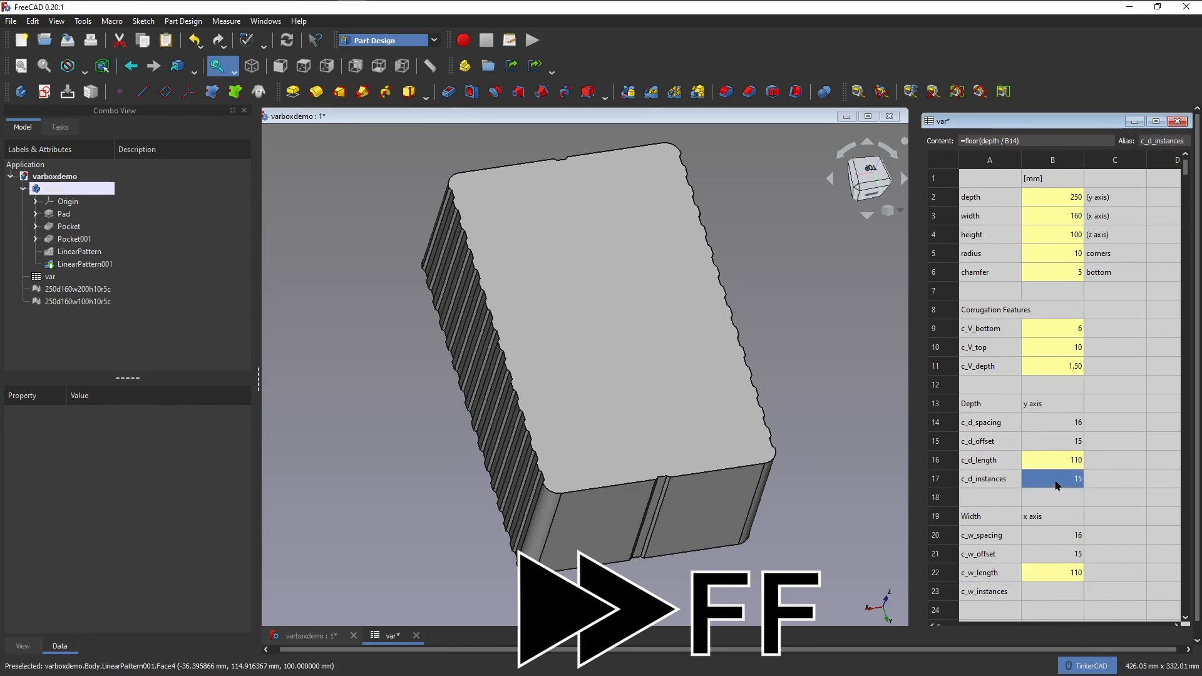
{"action": "left_click", "coordinate": [1068, 593]}
{"action": "type", "text": "=floor(depth/B20)"}
{"action": "key", "text": "Return"}
{"action": "left_click", "coordinate": [1072, 597]}
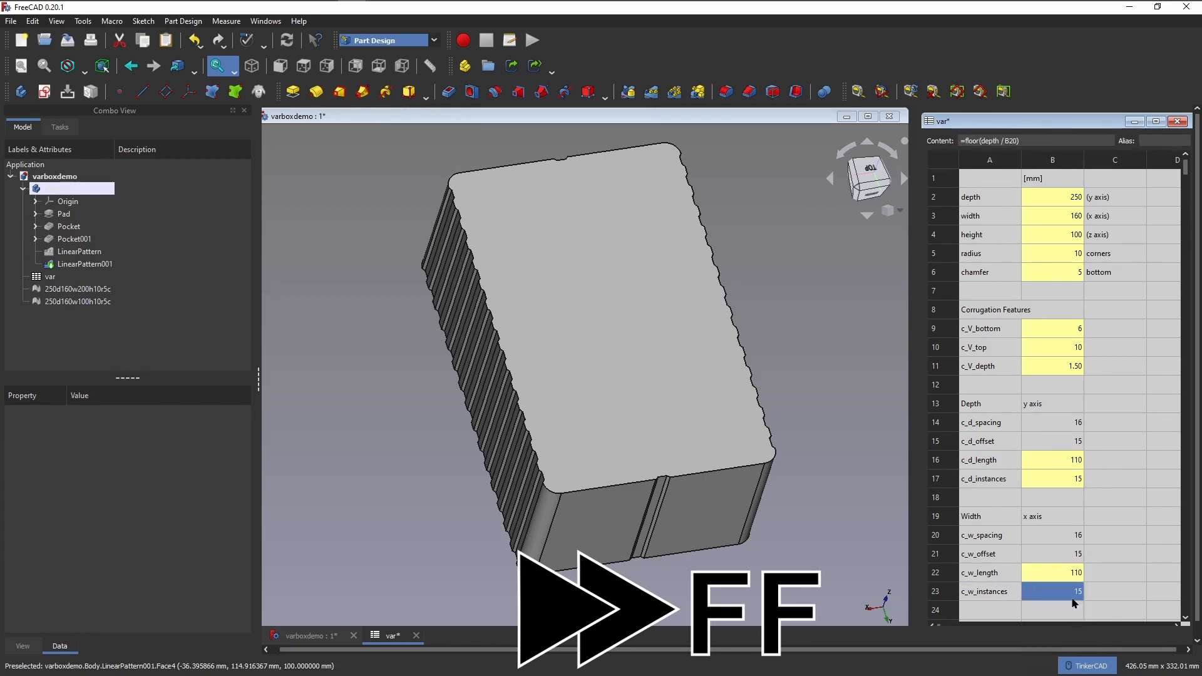
Replace depth with width in the formulas of cells B22 and B23
{"action": "left_click", "coordinate": [1002, 593]}
{"action": "mouse_move", "coordinate": [1009, 141]}
{"action": "left_mouse_down"}
{"action": "mouse_move", "coordinate": [932, 143]}
{"action": "mouse_move", "coordinate": [1001, 140]}
{"action": "left_mouse_up"}
{"action": "left_click", "coordinate": [1077, 594]}
{"action": "left_click", "coordinate": [1042, 575]}
{"action": "type", "text": "width"}
{"action": "key", "text": "Return"}
{"action": "type", "text": "wodth"}
{"action": "key", "text": "Return"}
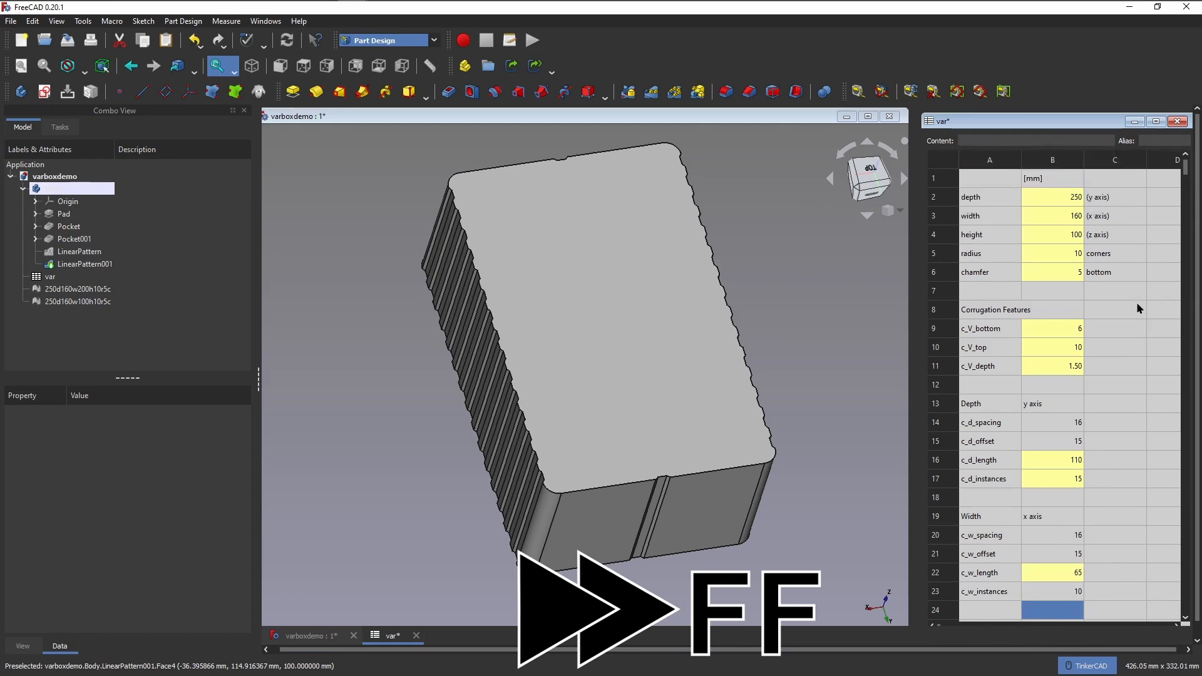
Assign the alias c_w_instances to cell B23
{"action": "left_click", "coordinate": [1164, 142]}
{"action": "type", "text": "c_w_instances"}
{"action": "key", "text": "Return"}
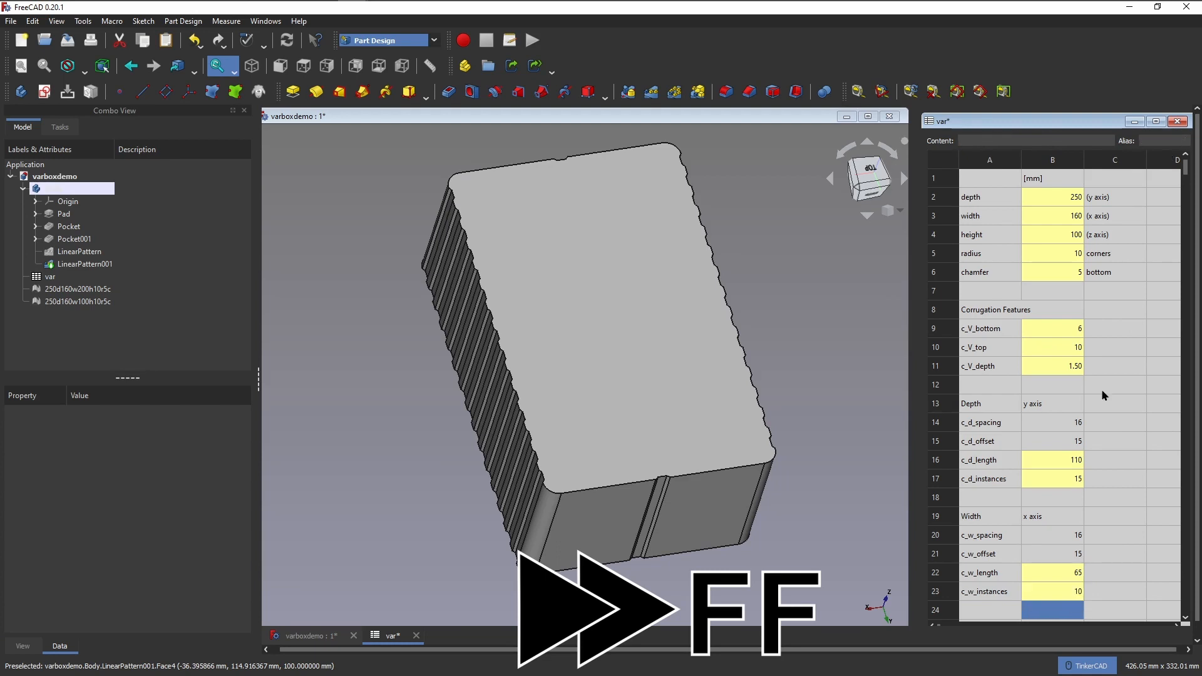
Create a linear pattern of Pocket001 with its direction set to the Base X axis
{"action": "left_click", "coordinate": [74, 239]}
{"action": "left_click", "coordinate": [651, 92]}
{"action": "left_click", "coordinate": [201, 416]}
{"action": "left_click", "coordinate": [201, 465]}
Set the X-axis pattern's length to <<var>>.c_w_length and its occurrences to <<var>>.c_w_instances/2, and accept it
{"action": "left_click", "coordinate": [212, 445]}
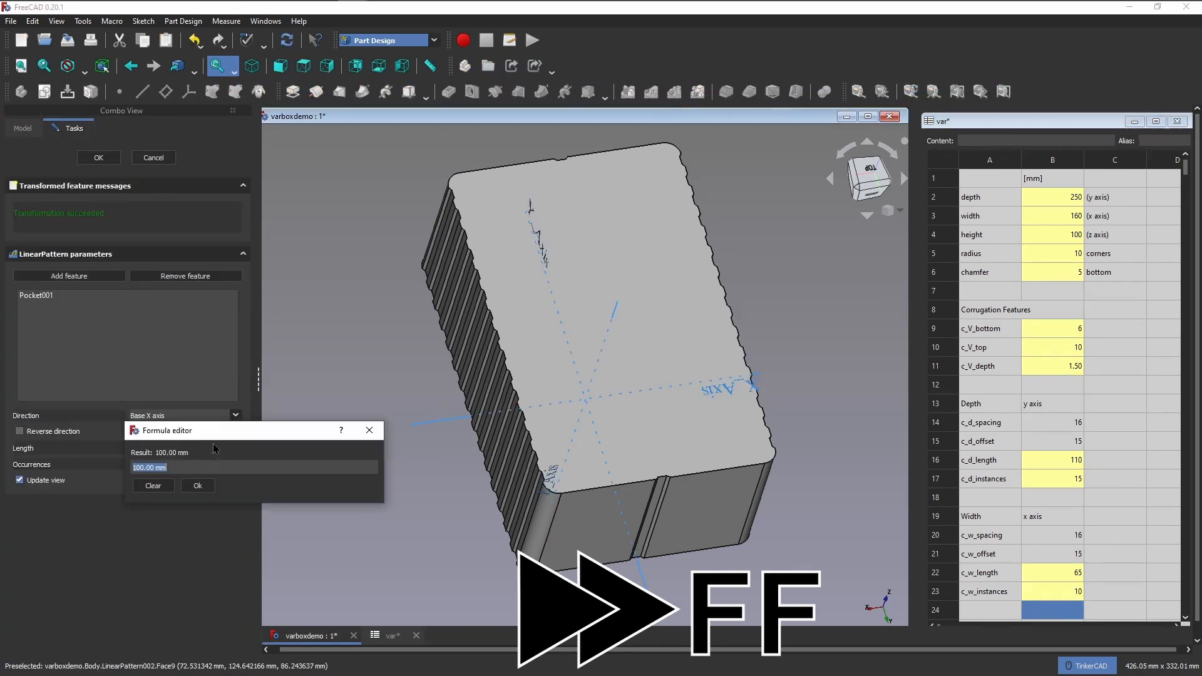
{"action": "type", "text": "<<var>>.c_w_length"}
{"action": "key", "text": "Return"}
{"action": "left_click", "coordinate": [212, 463]}
{"action": "type", "text": "<<var>>.c_w_instances/2"}
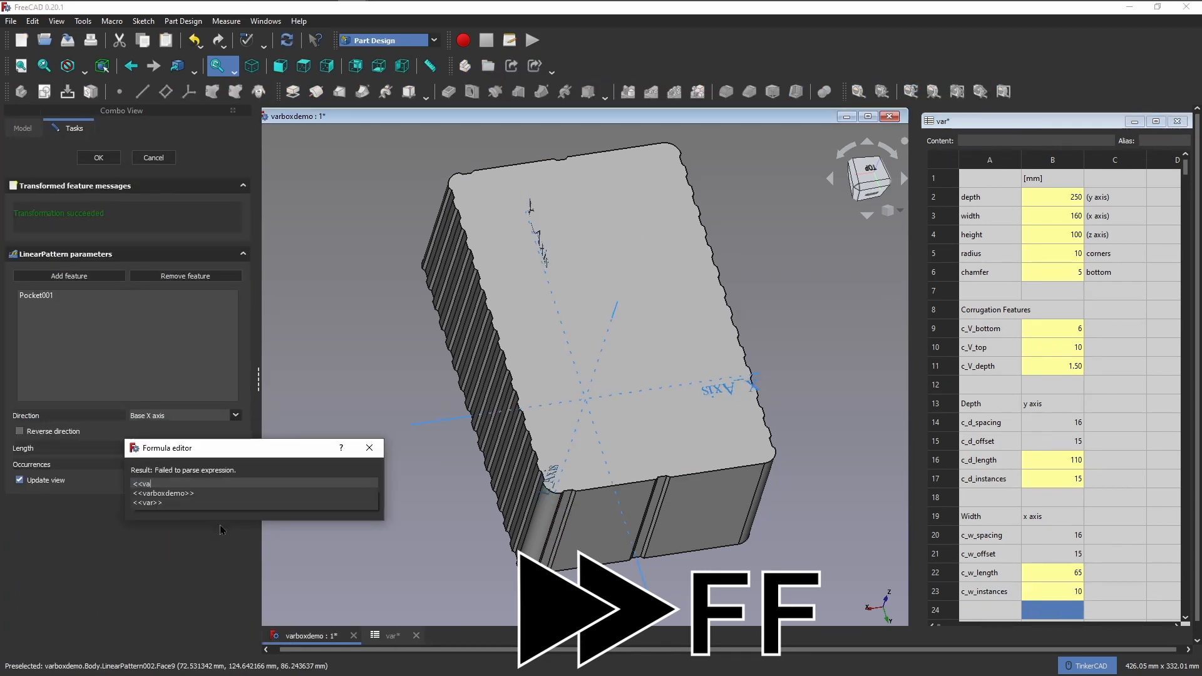
{"action": "key", "text": "Return"}
{"action": "key", "text": "Return"}
Create a second linear pattern of Pocket001 along the Base X axis in the reversed direction
{"action": "left_click", "coordinate": [74, 239]}
{"action": "left_click", "coordinate": [651, 92]}
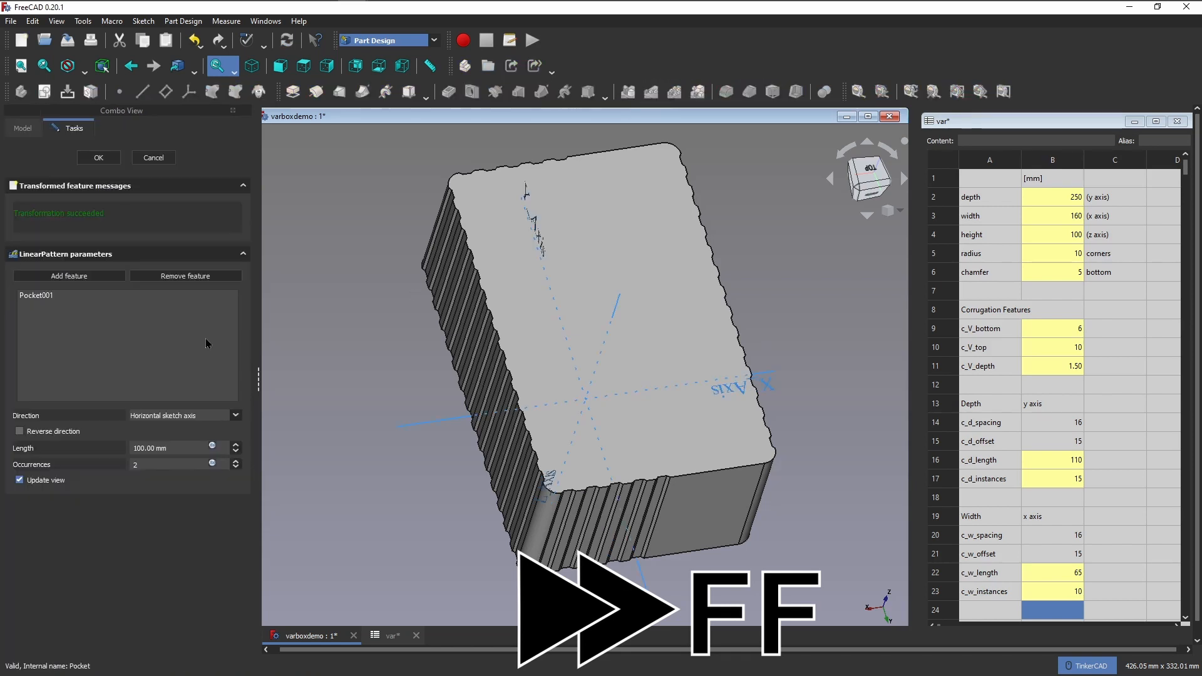
{"action": "left_click", "coordinate": [201, 416]}
{"action": "left_click", "coordinate": [202, 465]}
{"action": "left_click", "coordinate": [20, 432]}
Drive the reversed pattern's length with <<var>>.c_w_length and its occurrences with <<var>>.c_w_instances/2, and accept it
{"action": "left_click", "coordinate": [212, 448]}
{"action": "type", "text": "<<var>>.c_w_length"}
{"action": "key", "text": "Return"}
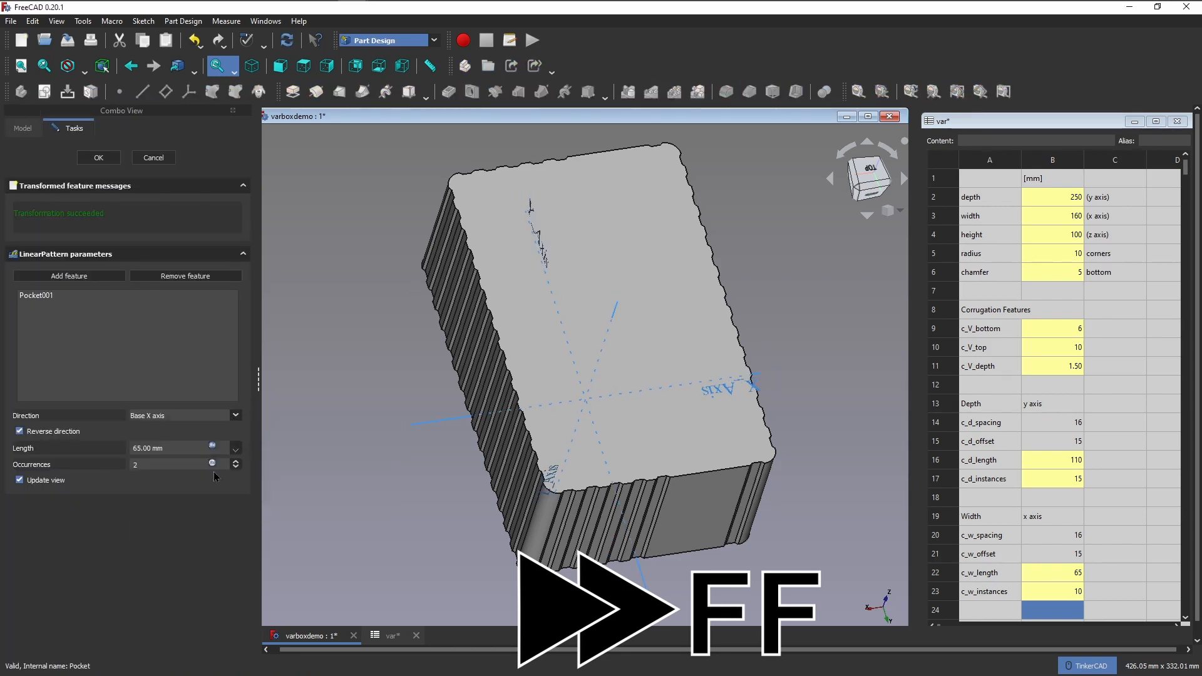
{"action": "left_click", "coordinate": [217, 465]}
{"action": "type", "text": "<<var>>.c_w_instances/2"}
{"action": "key", "text": "Return"}
{"action": "key", "text": "Return"}
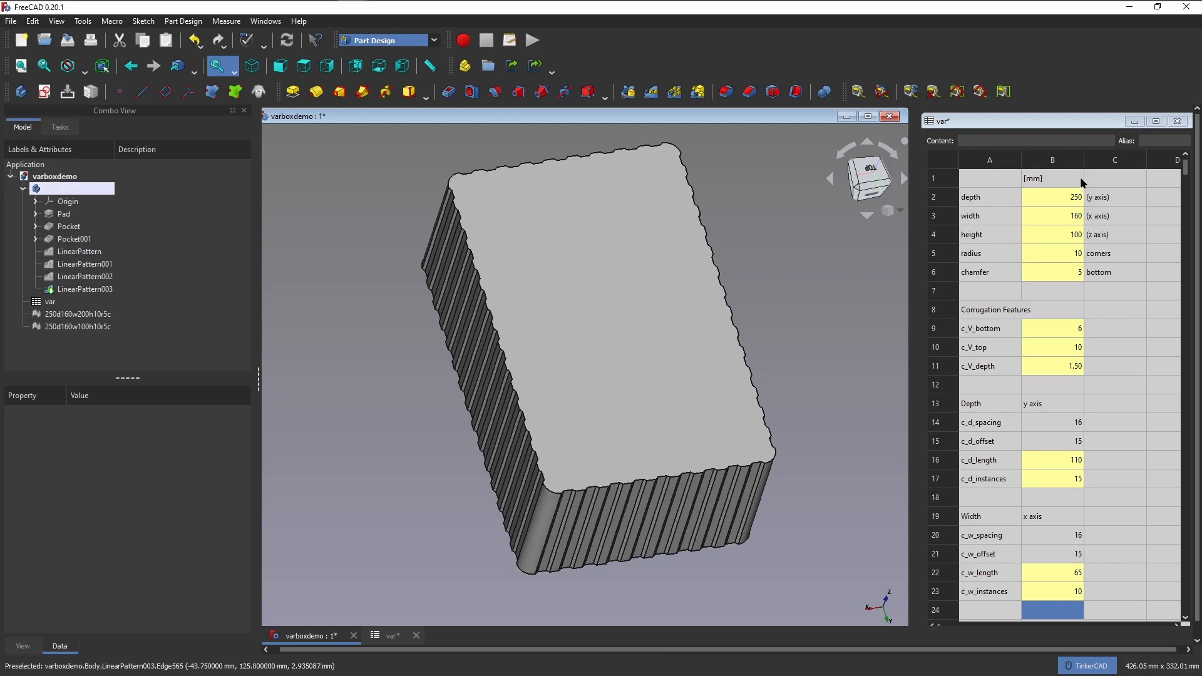
Set the depth in cell B2 to 190
{"action": "left_click", "coordinate": [1070, 195]}
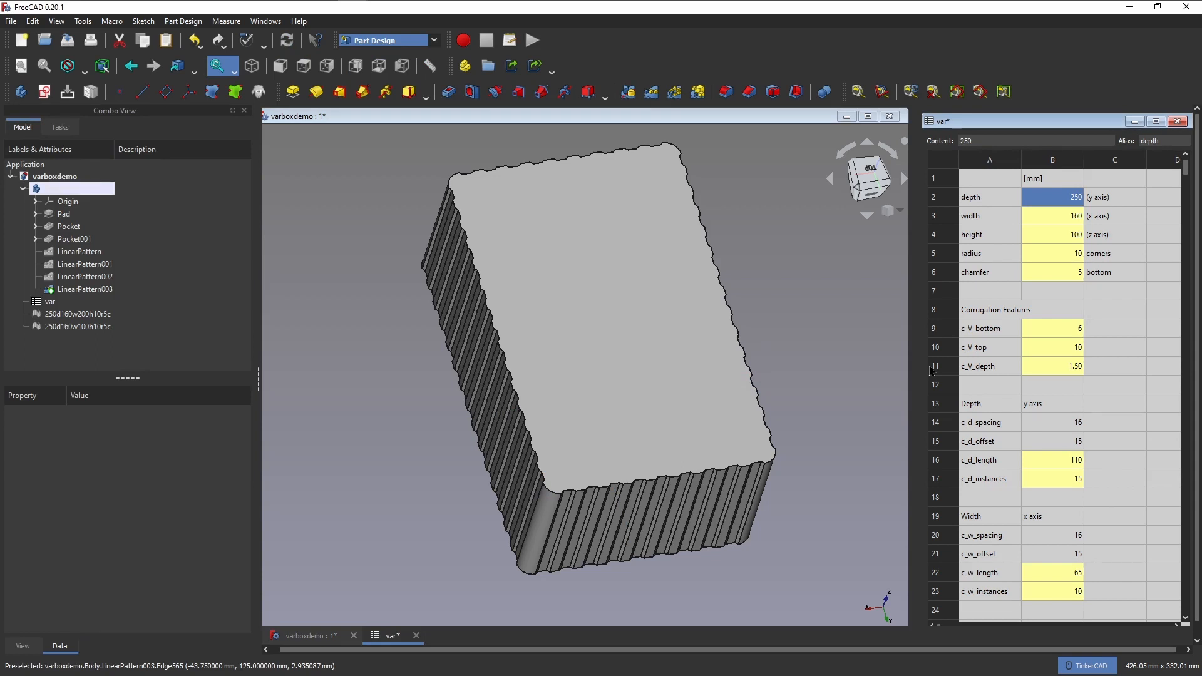
{"action": "type", "text": "190"}
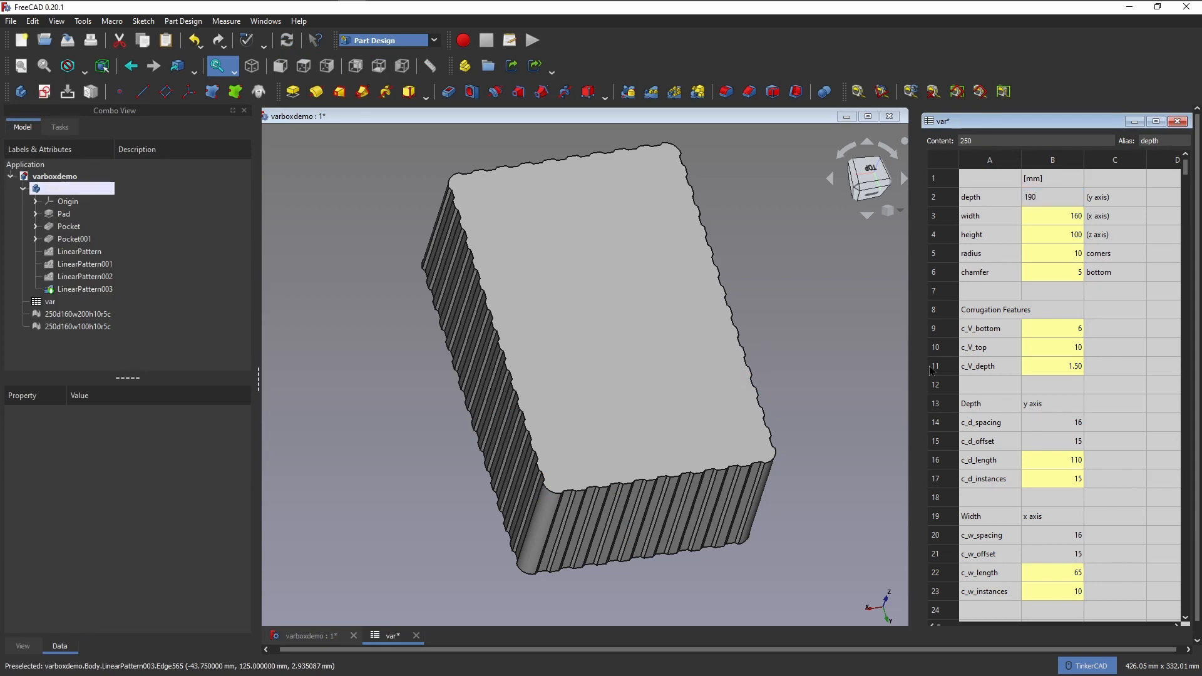
{"action": "key", "text": "Return"}
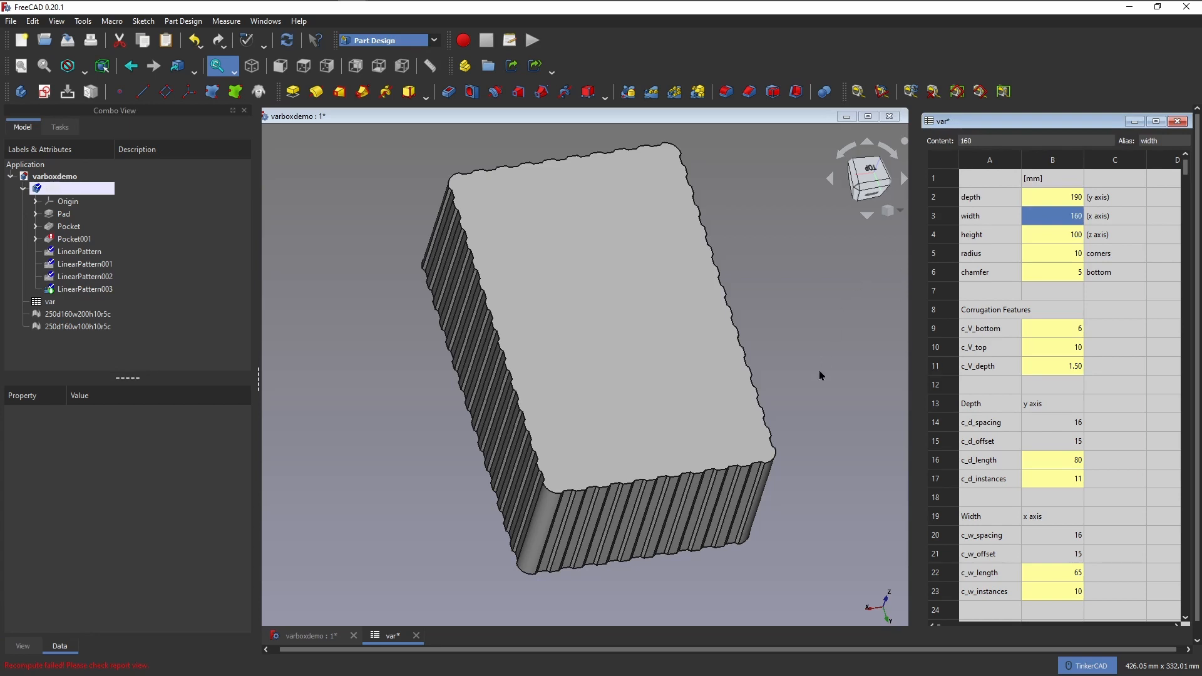
Inspect the box and the pocket parameters of Pocket001, leaving them as they are
{"action": "right_click_drag", "start_coordinate": [818, 390], "coordinate": [743, 390]}
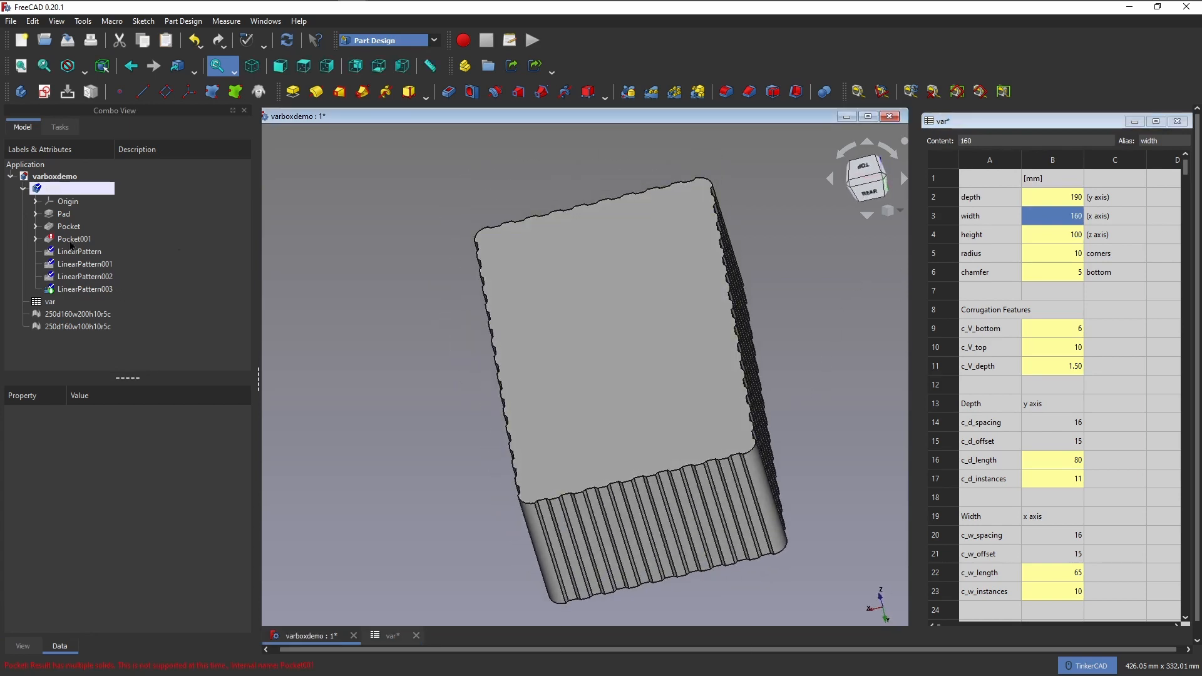
{"action": "left_click", "coordinate": [74, 239]}
{"action": "double_click", "coordinate": [73, 239]}
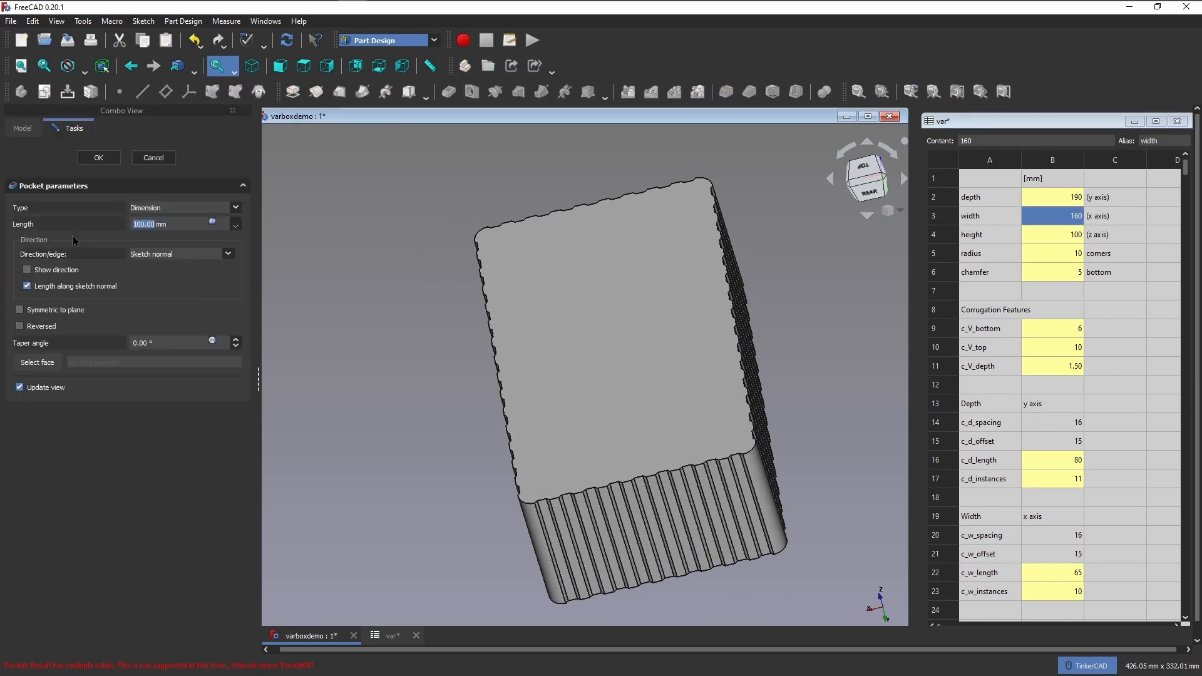
{"action": "left_click", "coordinate": [106, 158]}
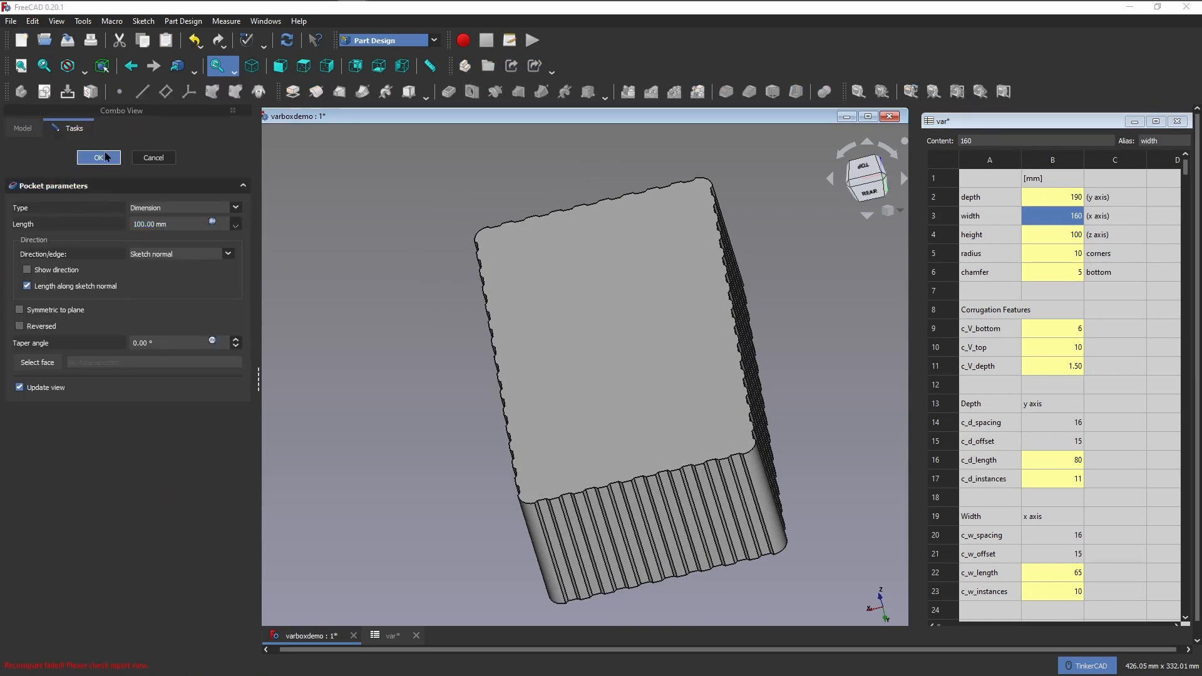
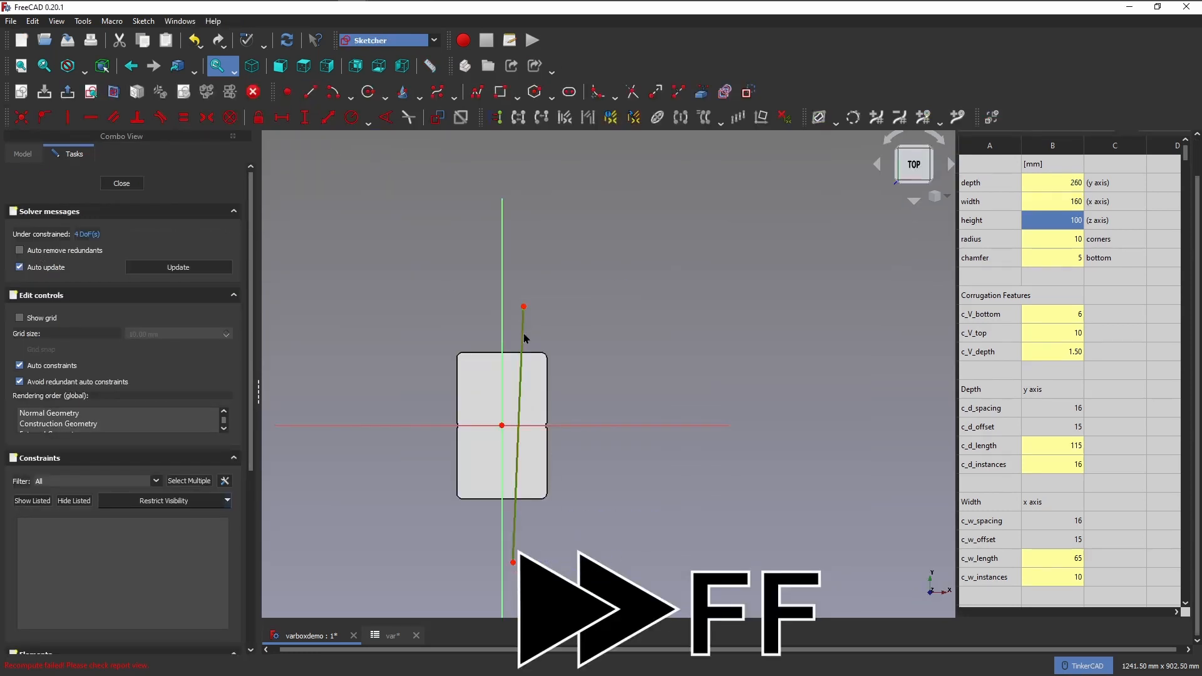
Constrain the long construction line in the groove sketch to pass through the origin and make it vertical
{"action": "left_click_drag", "start_coordinate": [523, 313], "coordinate": [535, 283]}
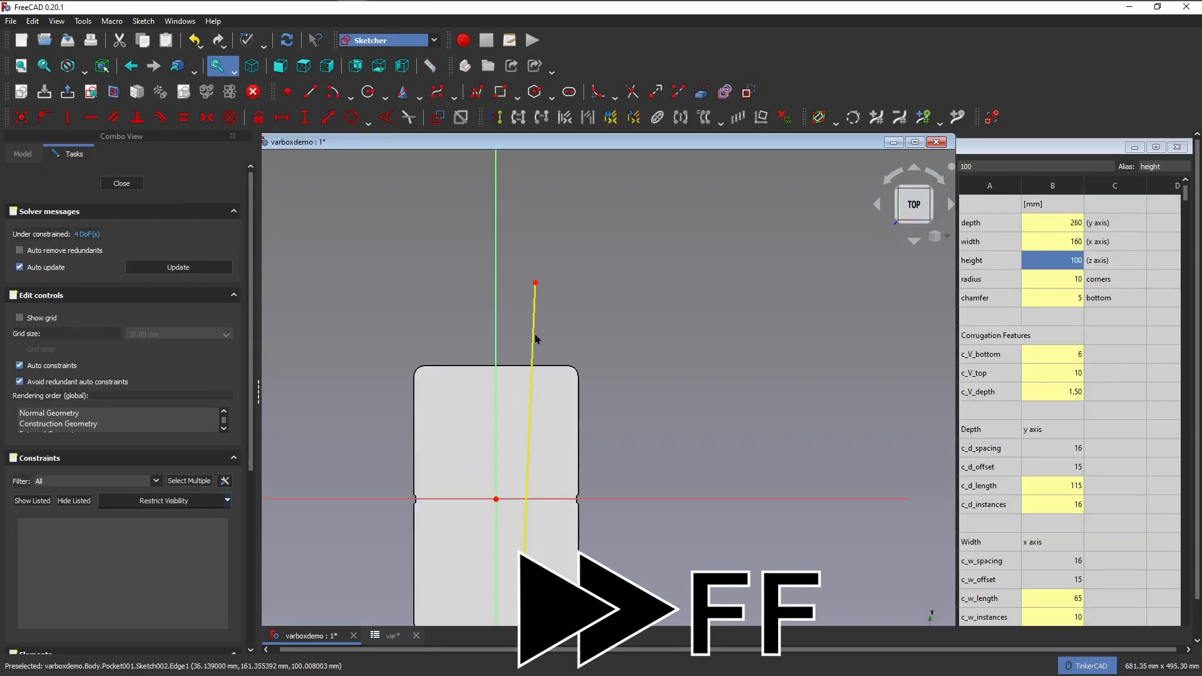
{"action": "left_click", "coordinate": [44, 118]}
{"action": "left_click", "coordinate": [496, 498]}
{"action": "left_click", "coordinate": [531, 439]}
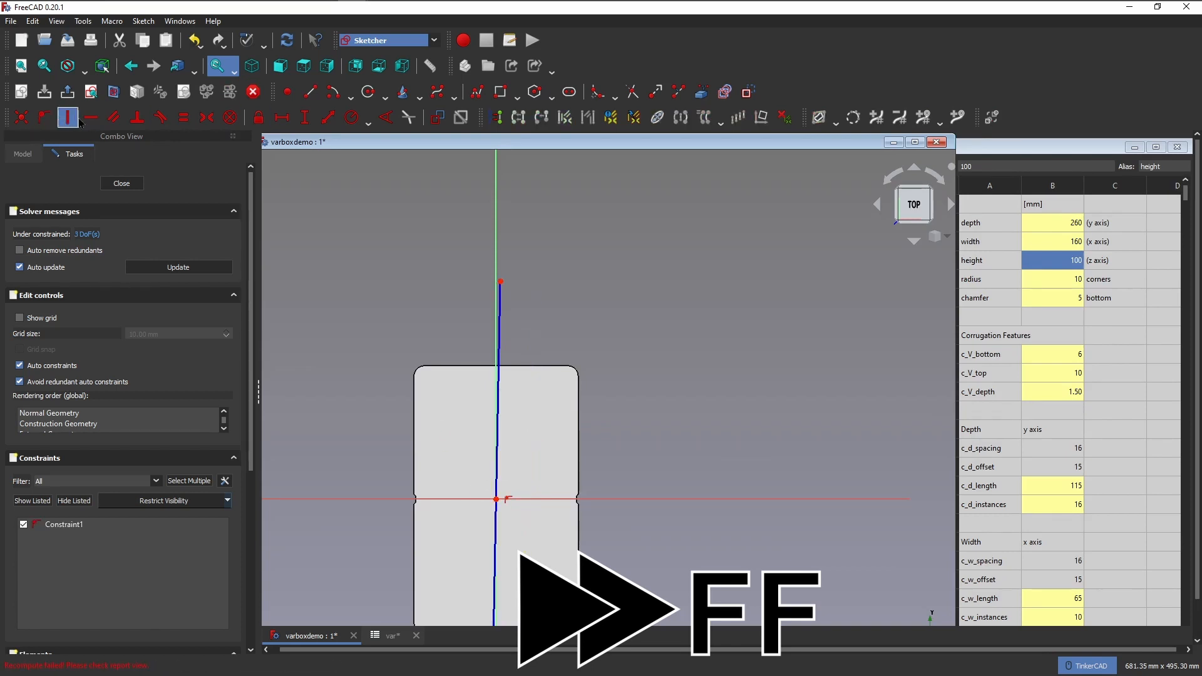
{"action": "left_click", "coordinate": [68, 117]}
{"action": "left_click", "coordinate": [498, 400]}
Sketch a closed trapezoid across the box's rear edge, widening outward, with a horizontal line joining its two slanted sides
{"action": "left_click", "coordinate": [310, 92]}
{"action": "scroll", "coordinate": [495, 360], "scroll_direction": "up", "scroll_amount": 6}
{"action": "left_click", "coordinate": [474, 418]}
{"action": "left_click", "coordinate": [524, 418]}
{"action": "left_click", "coordinate": [523, 418]}
{"action": "left_click", "coordinate": [577, 317]}
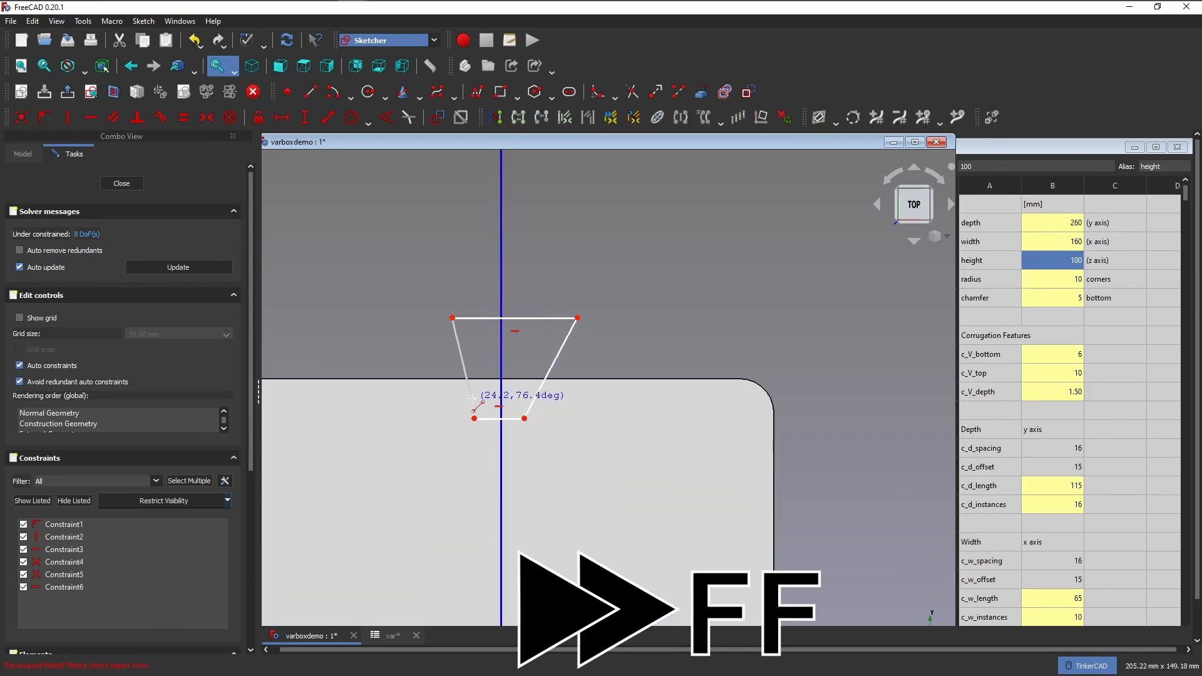
{"action": "left_click", "coordinate": [473, 418]}
{"action": "left_click", "coordinate": [554, 360]}
{"action": "left_click", "coordinate": [462, 361]}
Try to make the trapezoid's short-edge endpoints symmetric about the vertical construction line, and delete the added constraint
{"action": "left_click", "coordinate": [206, 117]}
{"action": "left_click", "coordinate": [474, 418]}
{"action": "left_click", "coordinate": [524, 418]}
{"action": "left_click", "coordinate": [500, 439]}
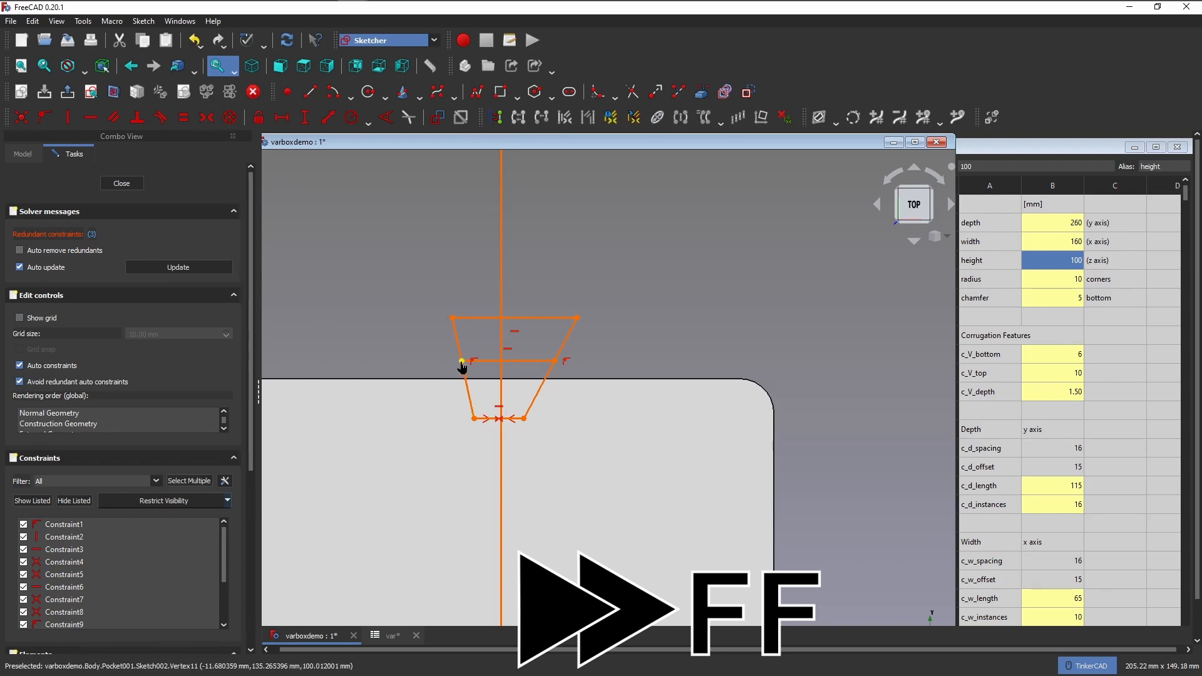
{"action": "mouse_move", "coordinate": [462, 361]}
{"action": "left_mouse_down"}
{"action": "mouse_move", "coordinate": [438, 348]}
{"action": "mouse_move", "coordinate": [448, 361]}
{"action": "left_mouse_up"}
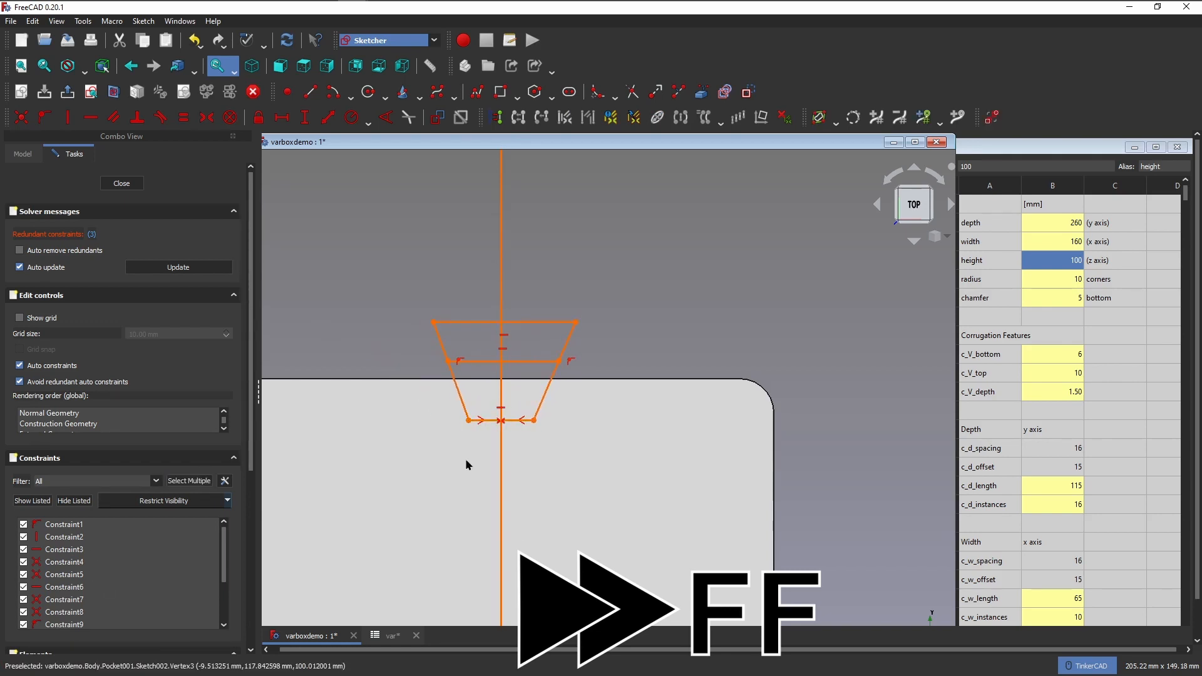
{"action": "scroll", "coordinate": [110, 595], "scroll_direction": "down", "scroll_amount": 6}
{"action": "left_click", "coordinate": [114, 468]}
{"action": "key", "text": "Delete"}
Draw a circle centred near the middle of the trapezoid's short edge through its end corner and make it construction geometry
{"action": "left_click", "coordinate": [259, 118]}
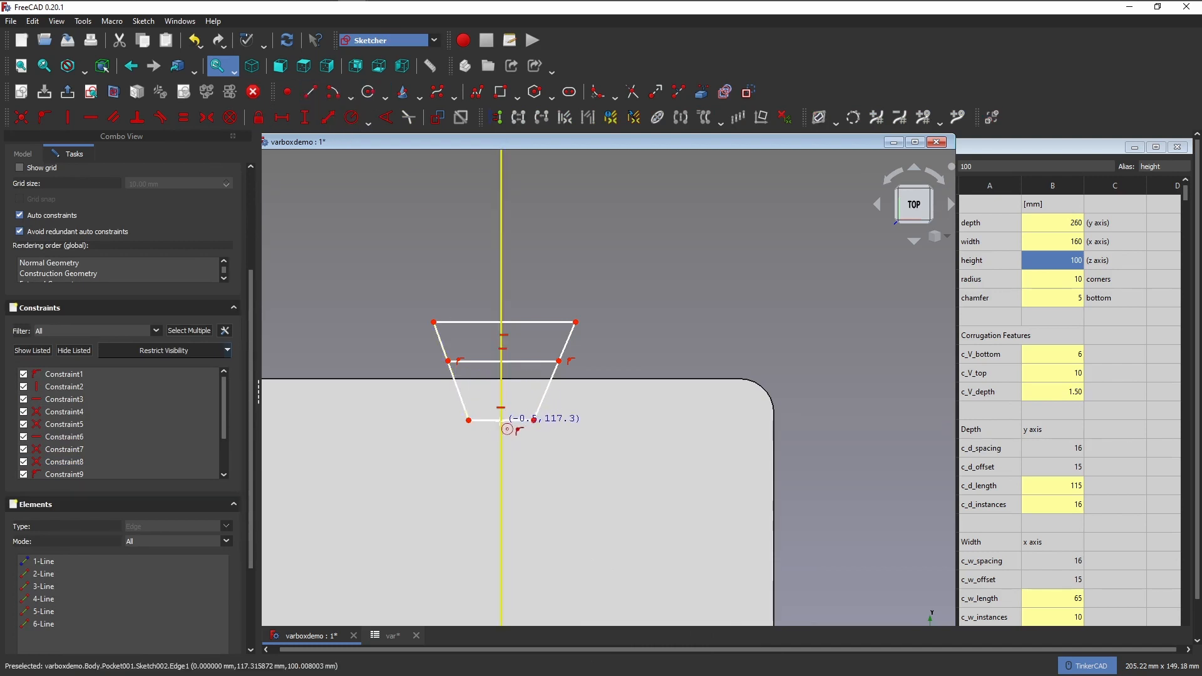
{"action": "left_click", "coordinate": [534, 420]}
{"action": "scroll", "coordinate": [480, 473], "scroll_direction": "up", "scroll_amount": 5}
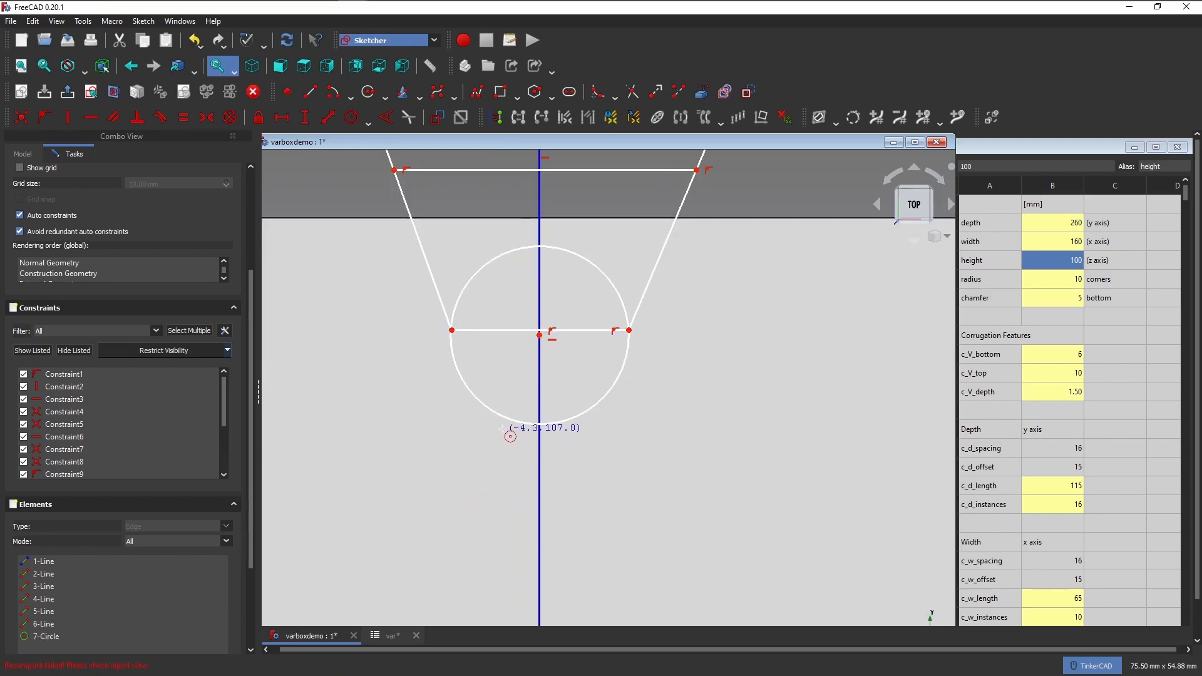
{"action": "left_click", "coordinate": [607, 387]}
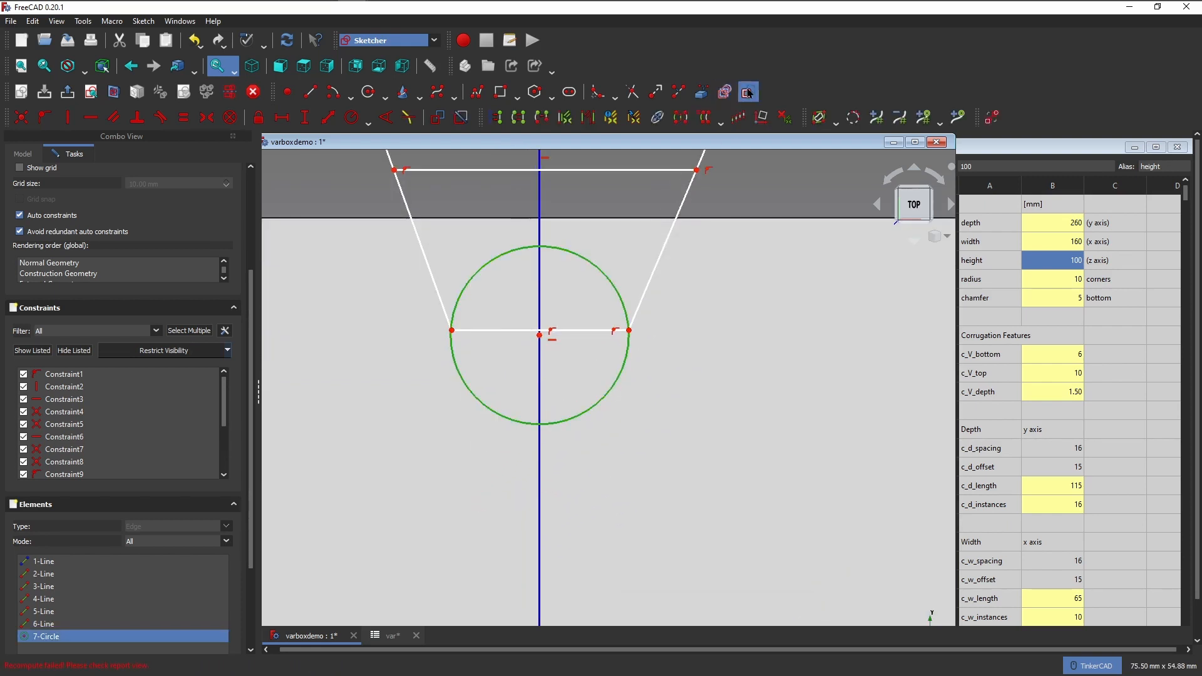
{"action": "key", "text": "g"}
{"action": "key", "text": "n"}
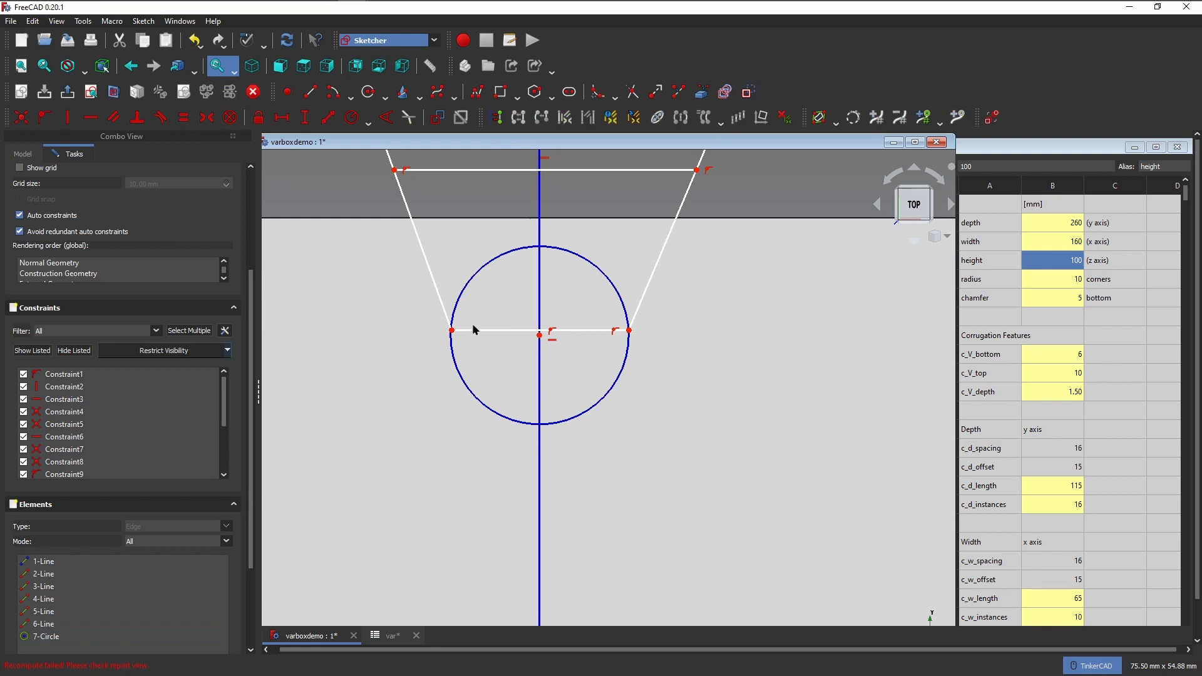
Constrain the circle's centre onto the short edge and that edge's other endpoint onto the circle
{"action": "left_click", "coordinate": [49, 118]}
{"action": "left_click", "coordinate": [539, 335]}
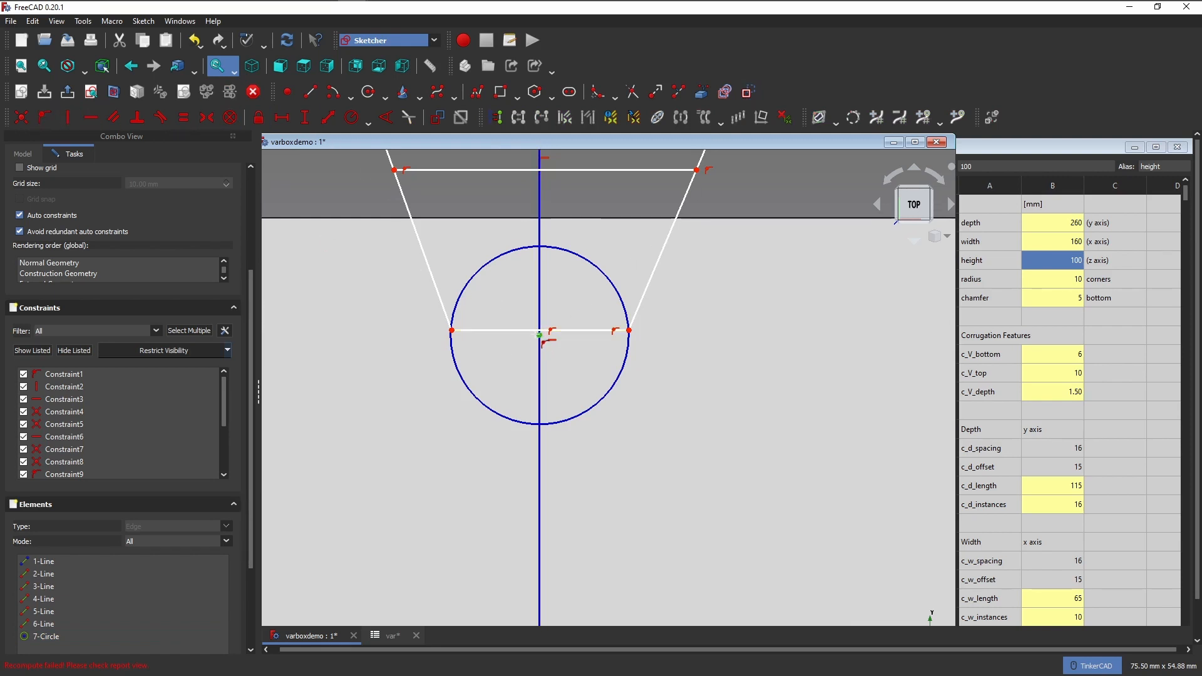
{"action": "left_click", "coordinate": [527, 330]}
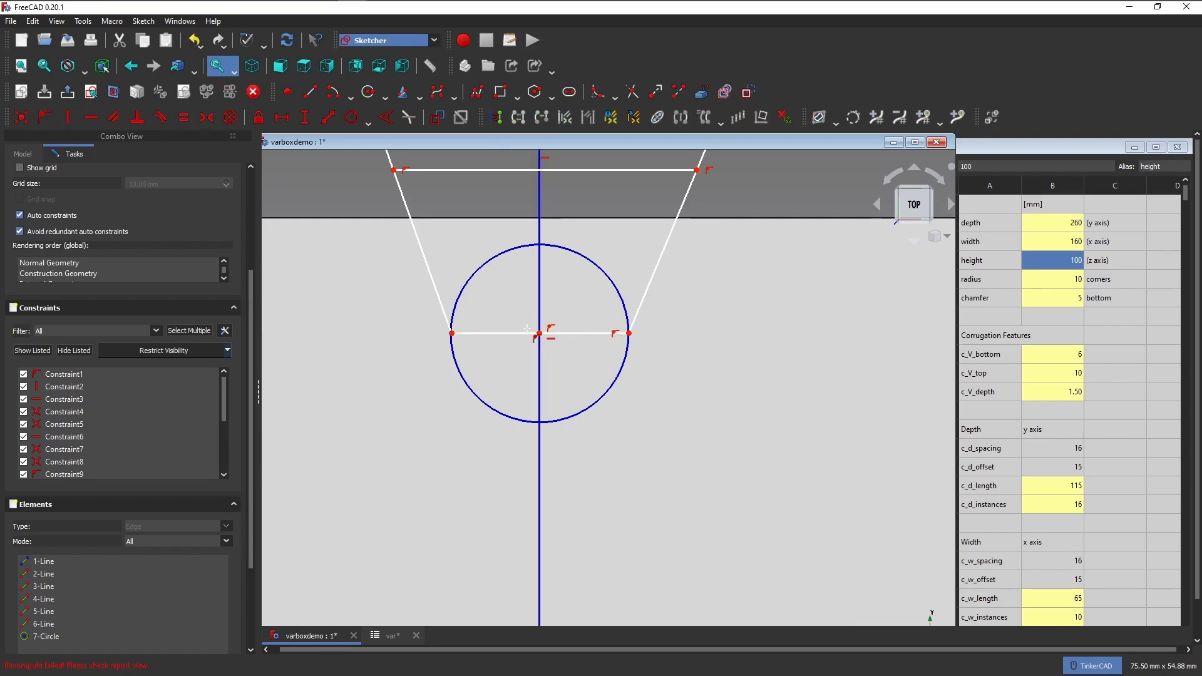
{"action": "left_click", "coordinate": [452, 347]}
{"action": "left_click", "coordinate": [451, 333]}
{"action": "scroll", "coordinate": [468, 474], "scroll_direction": "down", "scroll_amount": 1}
{"action": "scroll", "coordinate": [468, 475], "scroll_direction": "up", "scroll_amount": 3}
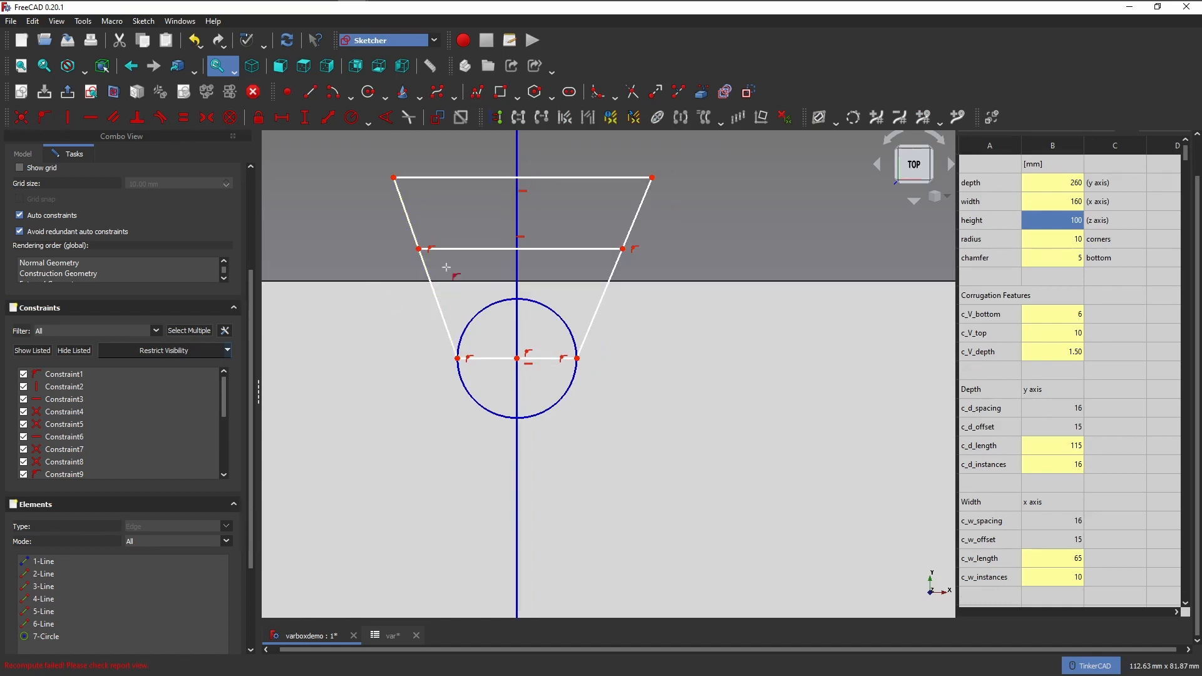
{"action": "right_click", "coordinate": [447, 267]}
Turn the trapezoid's middle horizontal line into construction geometry and make the two slanted sides equal in length
{"action": "left_click", "coordinate": [543, 248]}
{"action": "left_click", "coordinate": [748, 92]}
{"action": "mouse_move", "coordinate": [418, 250]}
{"action": "left_mouse_down"}
{"action": "mouse_move", "coordinate": [398, 278]}
{"action": "mouse_move", "coordinate": [419, 229]}
{"action": "left_mouse_up"}
{"action": "left_click", "coordinate": [183, 117]}
{"action": "left_click", "coordinate": [416, 199]}
{"action": "left_click", "coordinate": [615, 249]}
{"action": "right_click", "coordinate": [590, 451]}
{"action": "mouse_move", "coordinate": [407, 172]}
{"action": "left_mouse_down"}
{"action": "mouse_move", "coordinate": [407, 187]}
{"action": "mouse_move", "coordinate": [421, 178]}
{"action": "left_mouse_up"}
Set the vertical distance between the middle construction line and the trapezoid's wide edge to 2 mm
{"action": "left_click", "coordinate": [306, 119]}
{"action": "left_click", "coordinate": [611, 223]}
{"action": "left_click", "coordinate": [614, 178]}
{"action": "type", "text": "2"}
{"action": "key", "text": "Return"}
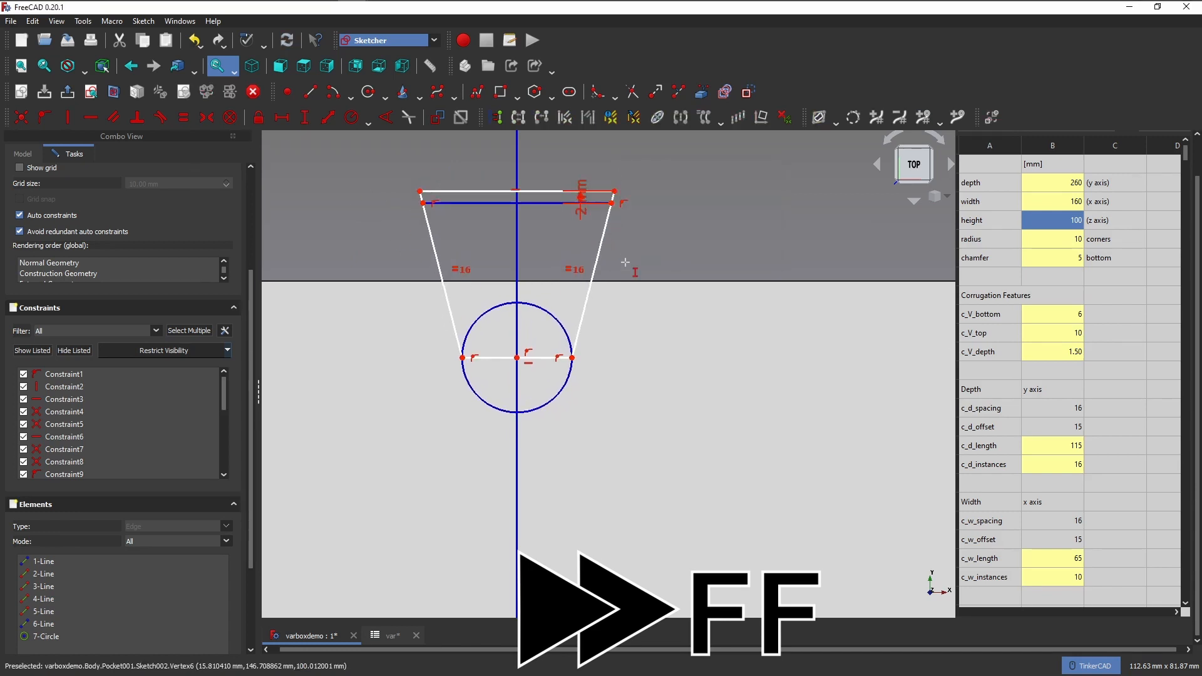
Dimension the vertical distance from the short edge to the middle construction line as <<var>>.c_V_depth
{"action": "left_click", "coordinate": [571, 357]}
{"action": "left_click", "coordinate": [611, 203]}
{"action": "left_click", "coordinate": [734, 218]}
{"action": "type", "text": "<<var>>."}
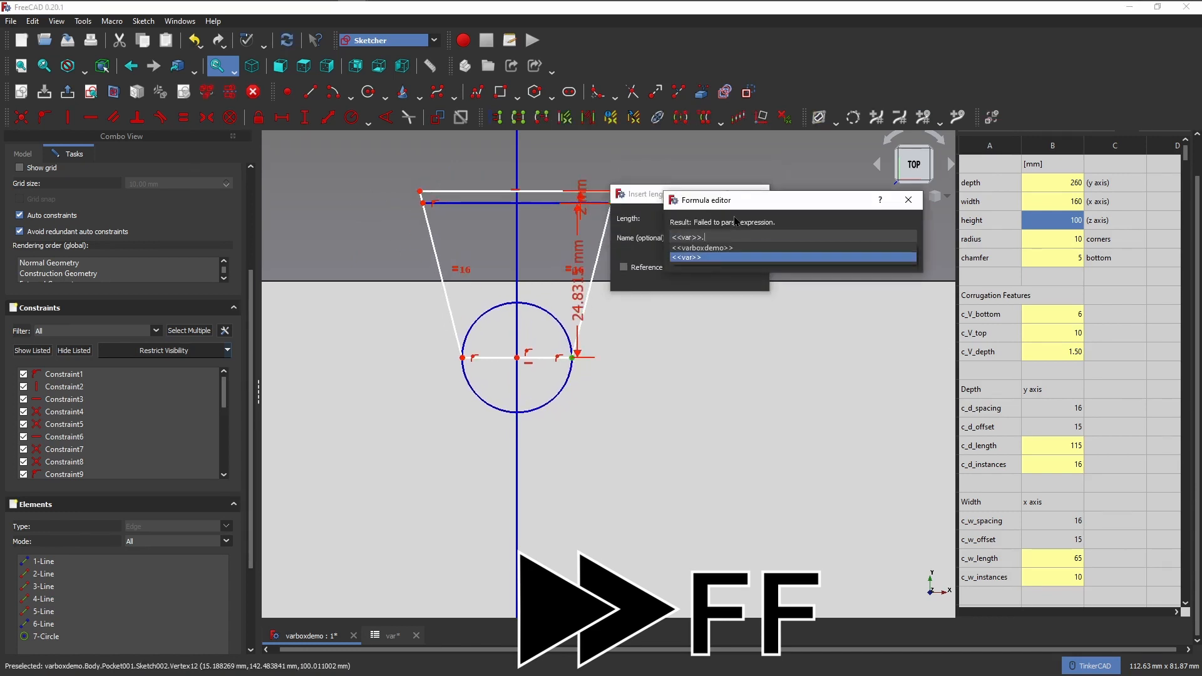
{"action": "type", "text": "c_V_depth"}
{"action": "key", "text": "Down"}
{"action": "key", "text": "Down"}
{"action": "key", "text": "Down"}
{"action": "key", "text": "Return"}
{"action": "key", "text": "Return"}
{"action": "key", "text": "Return"}
Dimension the horizontal width of the trapezoid's short edge as <<var>>.c_V_bottom
{"action": "left_click", "coordinate": [281, 117]}
{"action": "left_click", "coordinate": [462, 348]}
{"action": "left_click", "coordinate": [571, 348]}
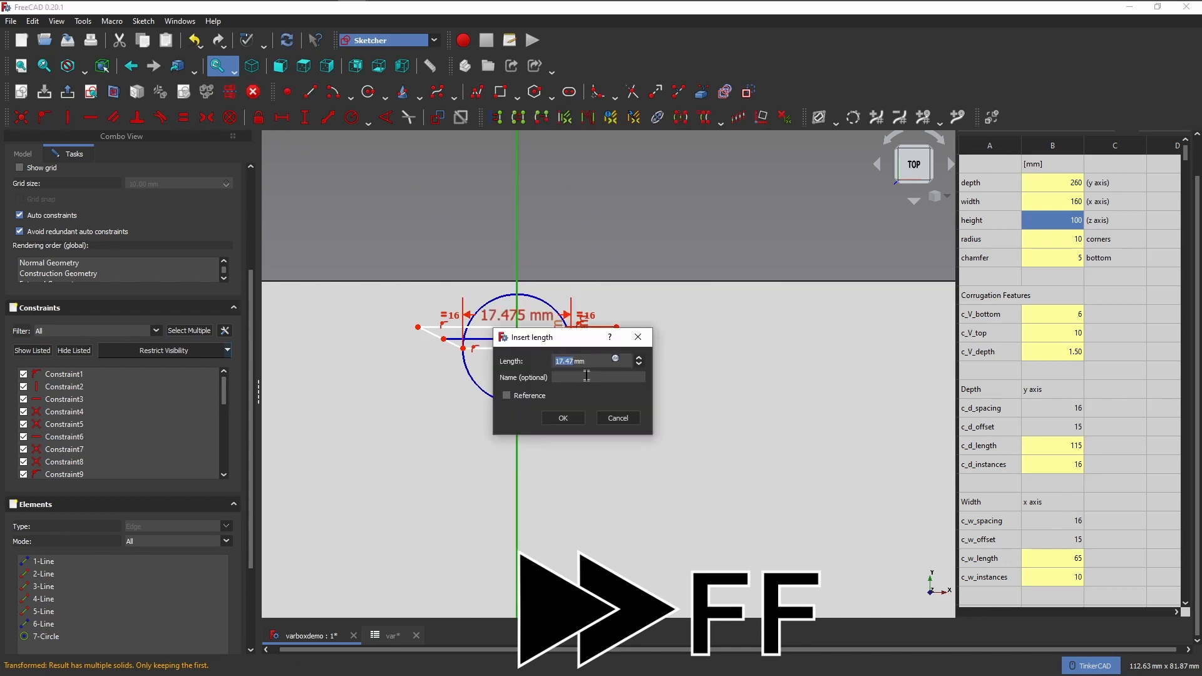
{"action": "left_click", "coordinate": [615, 358]}
{"action": "type", "text": "<<var>>.c_V_bottom"}
{"action": "key", "text": "Down"}
{"action": "key", "text": "Return"}
{"action": "key", "text": "Return"}
{"action": "key", "text": "Return"}
Dimension the horizontal width of the middle construction line as <<var>>.c_V_top
{"action": "left_click", "coordinate": [570, 339]}
{"action": "left_click", "coordinate": [463, 338]}
{"action": "left_click", "coordinate": [282, 117]}
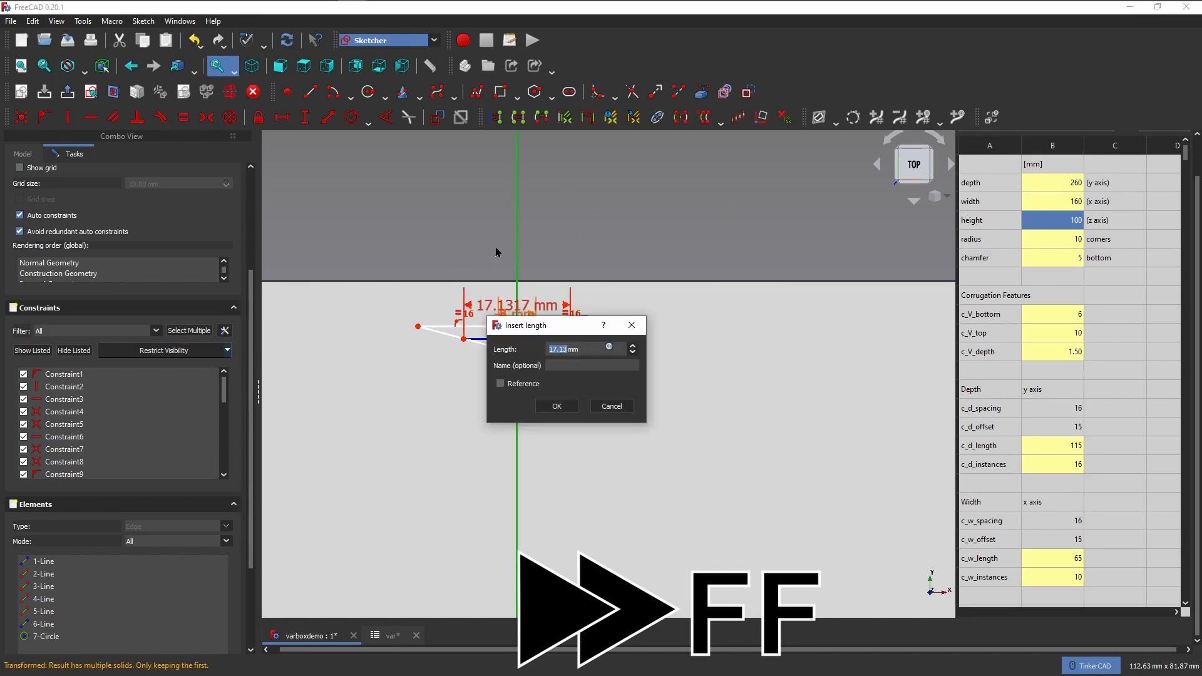
{"action": "left_click", "coordinate": [609, 347]}
{"action": "type", "text": "<<var>>.c_V_top"}
{"action": "key", "text": "Down"}
{"action": "key", "text": "Down"}
{"action": "key", "text": "Return"}
{"action": "key", "text": "Return"}
{"action": "key", "text": "Return"}
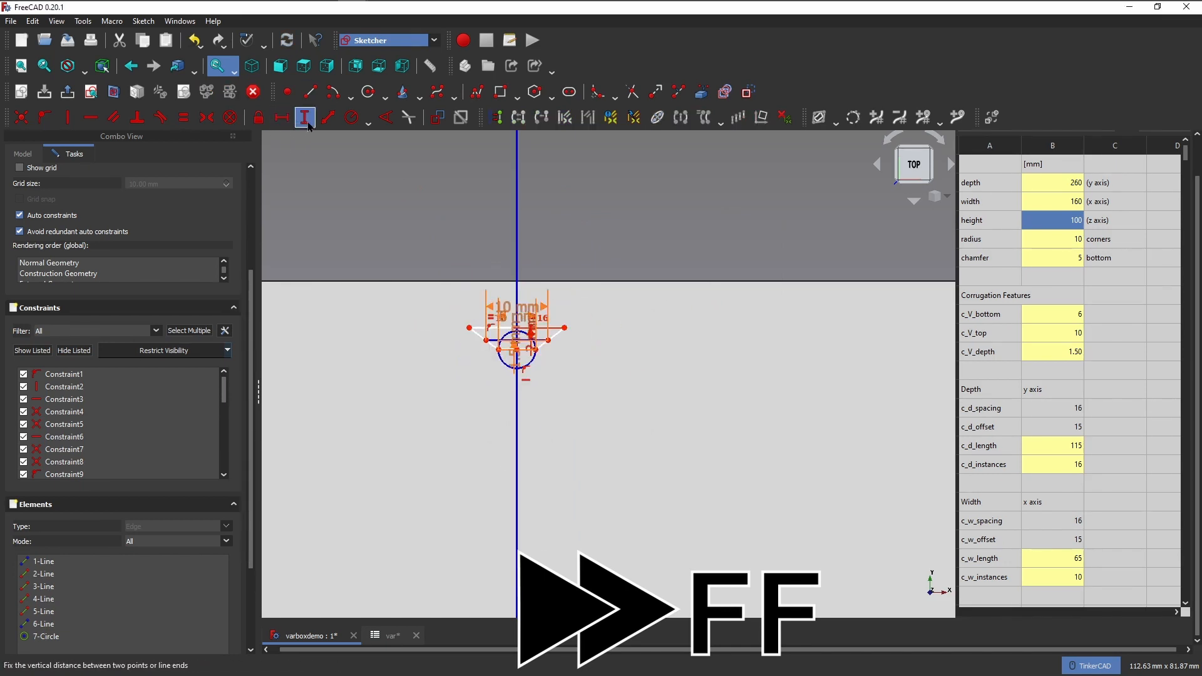
Set the vertical distance from the origin to the middle construction line to <<var>>.depth/2 and close the sketch
{"action": "left_click", "coordinate": [305, 117]}
{"action": "left_click", "coordinate": [486, 340]}
{"action": "middle_click_drag", "start_coordinate": [481, 447], "coordinate": [481, 465]}
{"action": "scroll", "coordinate": [563, 247], "scroll_direction": "down", "scroll_amount": 9}
{"action": "left_click", "coordinate": [555, 386]}
{"action": "left_click", "coordinate": [694, 400]}
{"action": "type", "text": "<<var>>."}
{"action": "key", "text": "Down"}
{"action": "key", "text": "Down"}
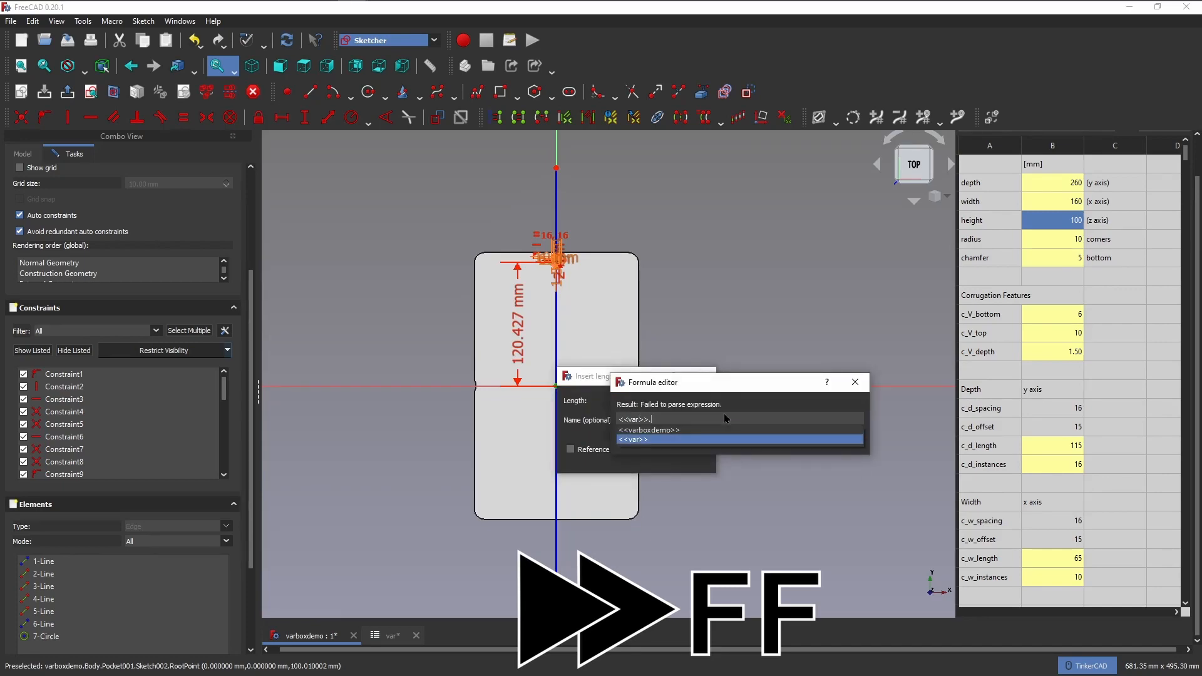
{"action": "type", "text": "depth/2"}
{"action": "key", "text": "Return"}
{"action": "key", "text": "Return"}
{"action": "scroll", "coordinate": [119, 181], "scroll_direction": "up", "scroll_amount": 5}
{"action": "left_click", "coordinate": [121, 183]}
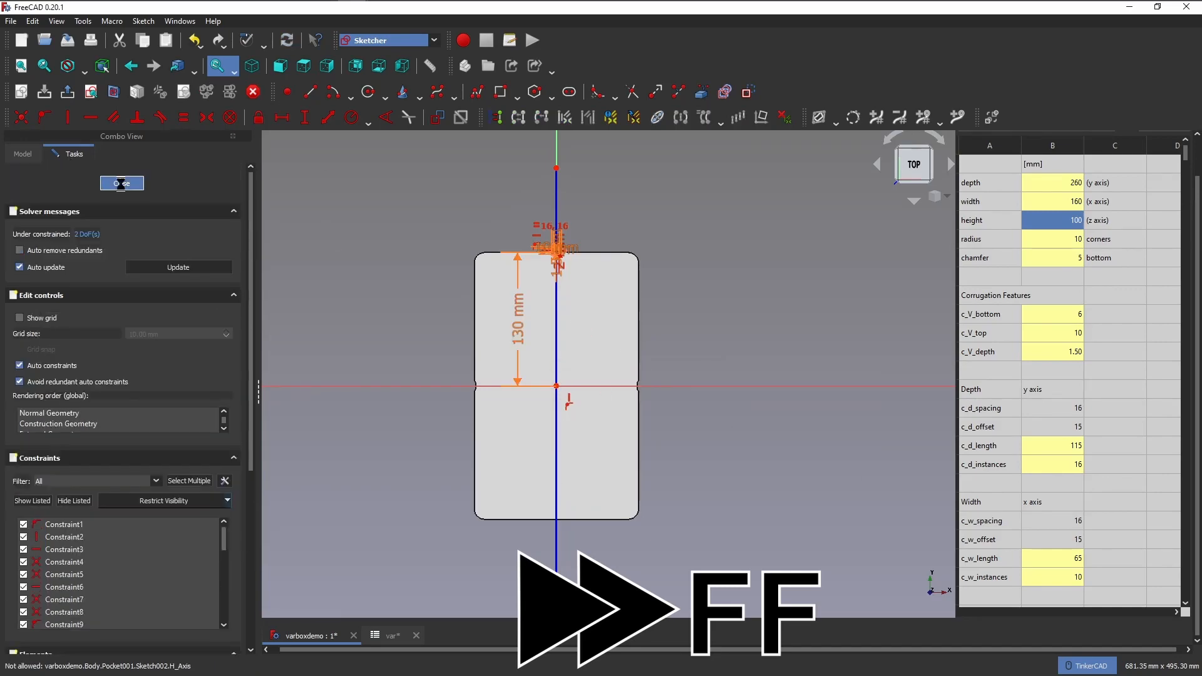
Reopen the groove sketch and draw an outward-widening trapezoid across the box's front edge, with a horizontal line joining its slanted sides
{"action": "double_click", "coordinate": [85, 250]}
{"action": "scroll", "coordinate": [375, 488], "scroll_direction": "up", "scroll_amount": 1}
{"action": "middle_click_drag", "start_coordinate": [375, 488], "coordinate": [397, 254]}
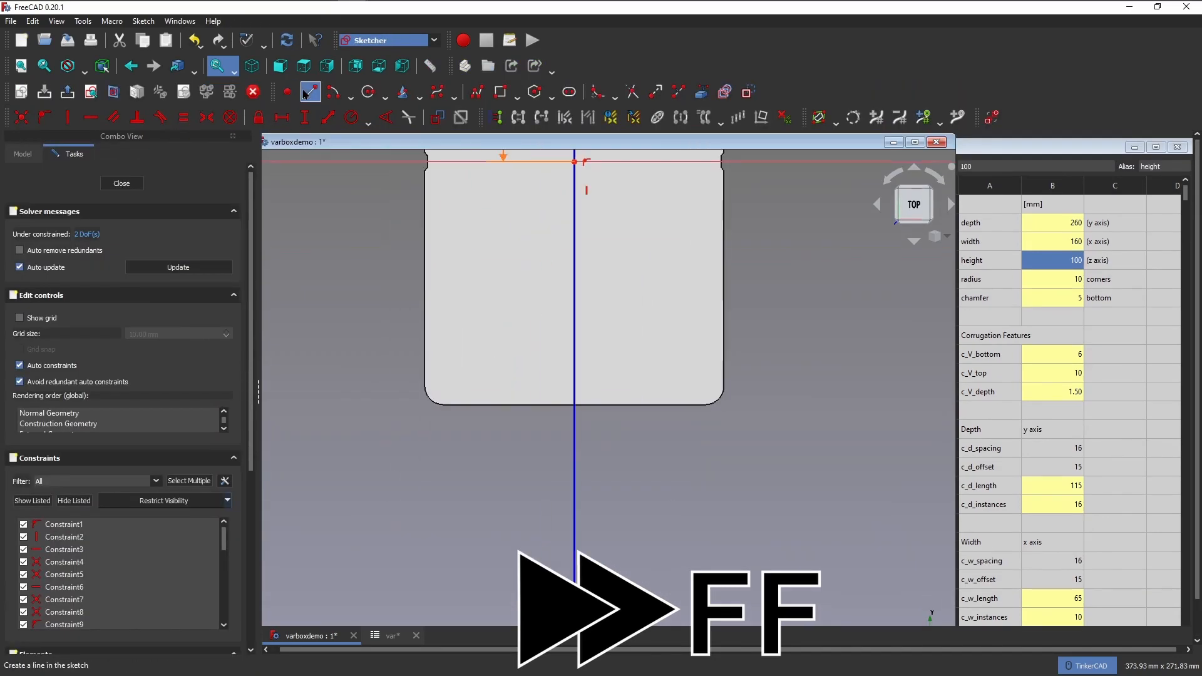
{"action": "left_click", "coordinate": [310, 92]}
{"action": "left_click", "coordinate": [555, 373]}
{"action": "left_click", "coordinate": [598, 373]}
{"action": "left_click", "coordinate": [598, 373]}
{"action": "double_click", "coordinate": [613, 452]}
{"action": "left_click", "coordinate": [520, 452]}
{"action": "left_click", "coordinate": [520, 451]}
{"action": "left_click", "coordinate": [555, 373]}
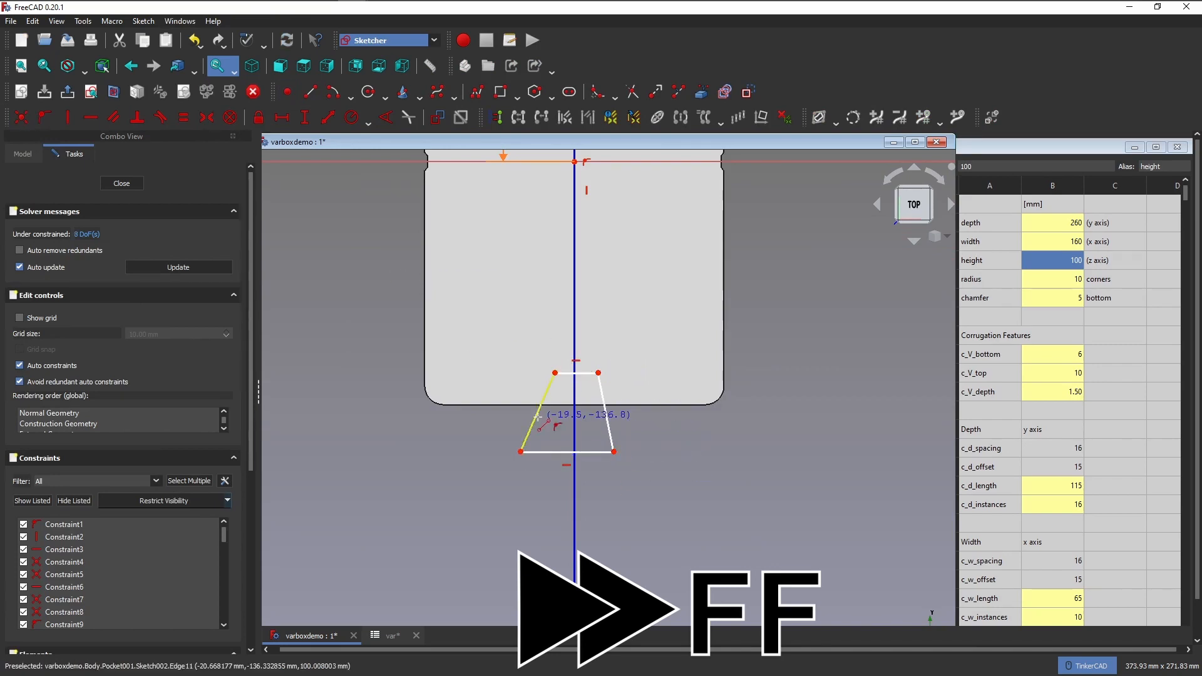
{"action": "left_click", "coordinate": [536, 418]}
{"action": "left_click", "coordinate": [607, 418]}
Draw a circle centred on the front trapezoid's short edge and passing through one of its endpoints
{"action": "left_click", "coordinate": [368, 92]}
{"action": "left_click", "coordinate": [570, 373]}
{"action": "left_click", "coordinate": [598, 373]}
{"action": "scroll", "coordinate": [493, 401], "scroll_direction": "up", "scroll_amount": 8}
Constrain the new circle's centre onto the vertical construction line and the short edge's remaining endpoint onto the circle
{"action": "left_click", "coordinate": [44, 117]}
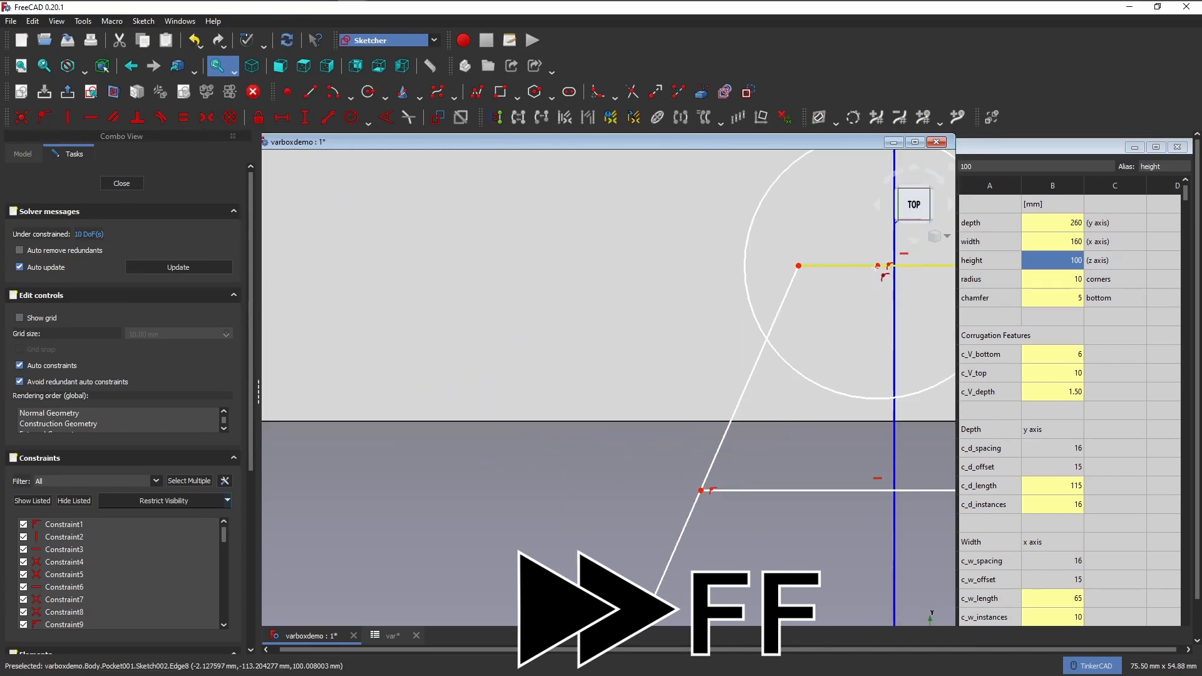
{"action": "left_click", "coordinate": [877, 265]}
{"action": "left_click", "coordinate": [894, 307]}
{"action": "left_click", "coordinate": [798, 266]}
{"action": "left_click", "coordinate": [776, 295]}
Convert the circle on the front trapezoid's short edge to construction geometry
{"action": "middle_click_drag", "start_coordinate": [877, 250], "coordinate": [641, 267]}
{"action": "left_click", "coordinate": [732, 211]}
{"action": "left_click", "coordinate": [748, 92]}
{"action": "scroll", "coordinate": [754, 544], "scroll_direction": "down", "scroll_amount": 1}
{"action": "left_click_drag", "start_coordinate": [1196, 501], "coordinate": [1197, 538]}
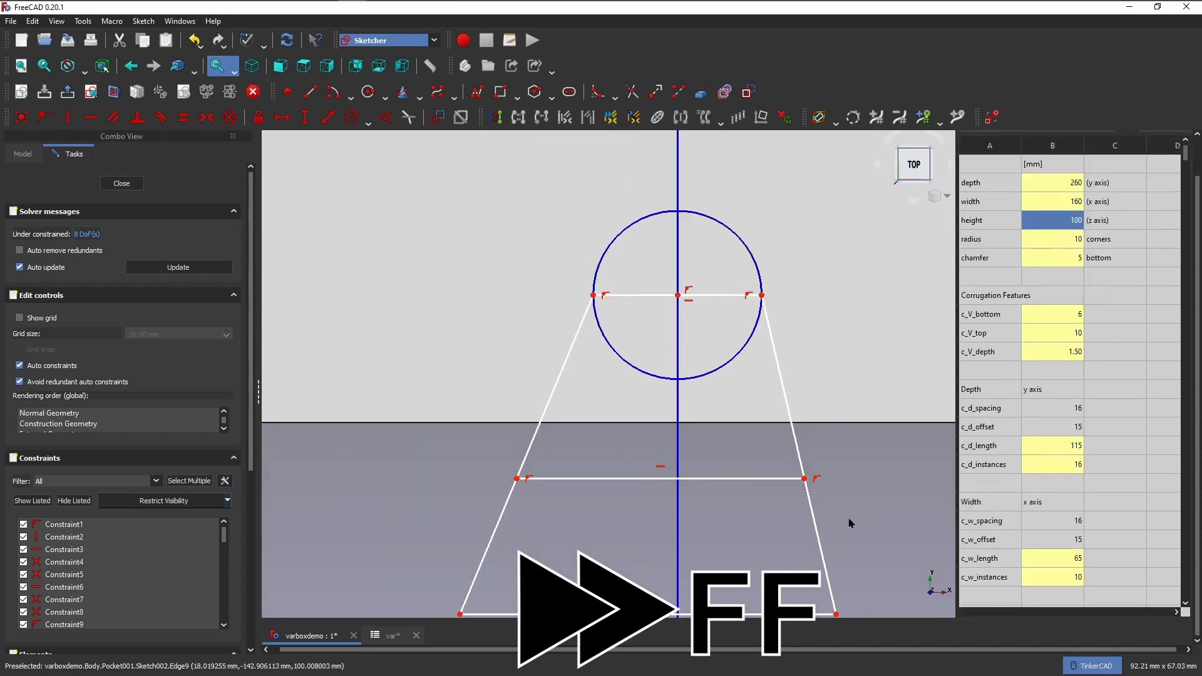
Constrain the trapezoid's two slanted sides equal and convert its middle horizontal line to construction geometry
{"action": "middle_click_drag", "start_coordinate": [850, 524], "coordinate": [805, 423]}
{"action": "left_click", "coordinate": [183, 117]}
{"action": "left_click", "coordinate": [462, 399]}
{"action": "left_click", "coordinate": [773, 452]}
{"action": "right_click", "coordinate": [871, 493]}
{"action": "left_click", "coordinate": [612, 378]}
{"action": "left_click", "coordinate": [747, 97]}
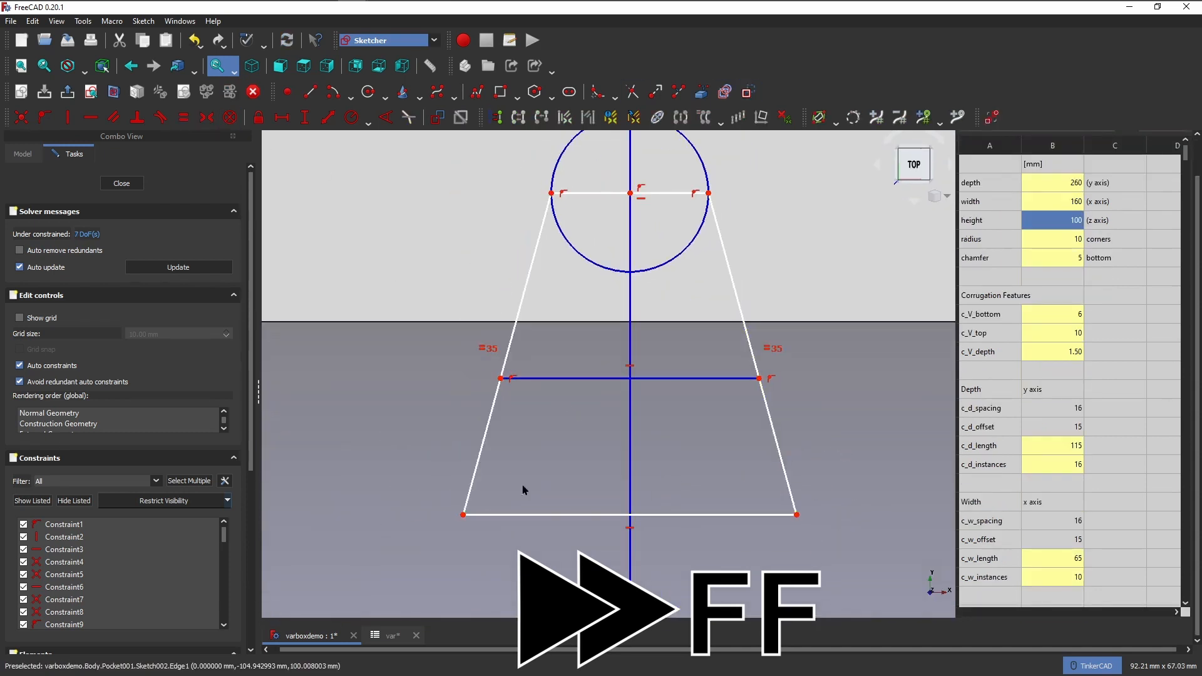
Shrink the trapezoid by moving its corners, and set the vertical distance between the middle line and the wide edge to 2 mm
{"action": "left_click_drag", "start_coordinate": [463, 515], "coordinate": [478, 561]}
{"action": "left_click_drag", "start_coordinate": [710, 191], "coordinate": [697, 294]}
{"action": "left_click_drag", "start_coordinate": [791, 558], "coordinate": [721, 362]}
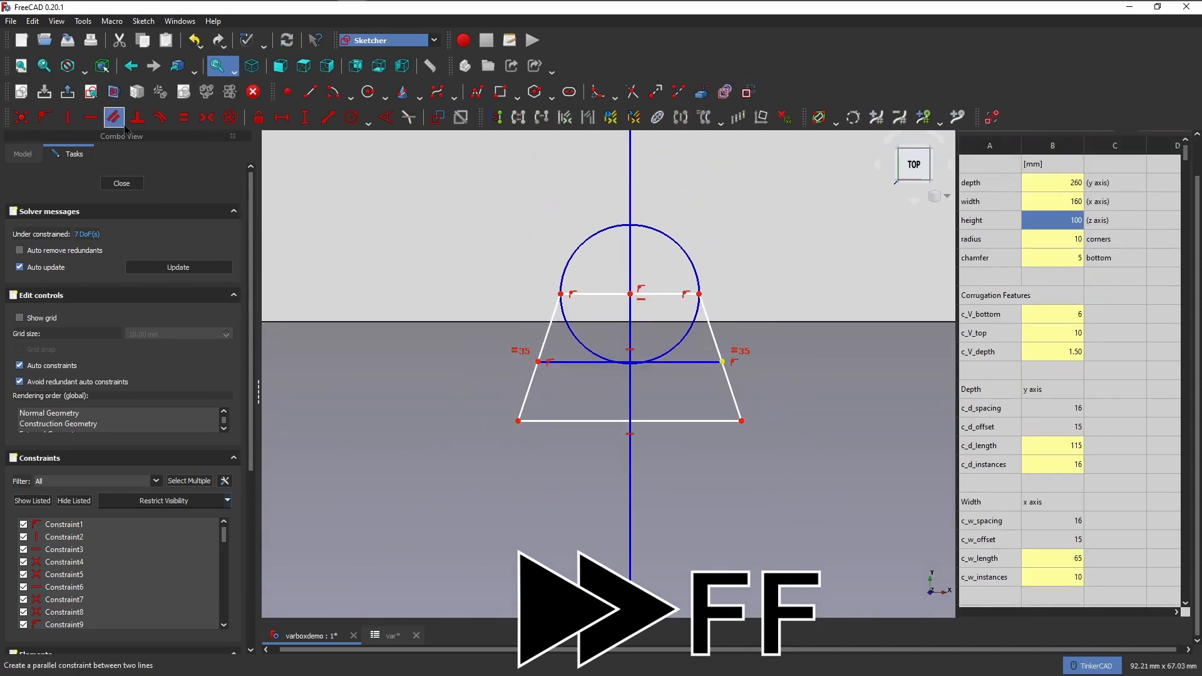
{"action": "left_click", "coordinate": [305, 117]}
{"action": "left_click", "coordinate": [540, 362]}
{"action": "left_click", "coordinate": [519, 421]}
{"action": "type", "text": "2"}
{"action": "key", "text": "Return"}
Link the vertical distance between the trapezoid's narrow edge and the middle construction line to the spreadsheet's c_V_depth
{"action": "left_click", "coordinate": [561, 294]}
{"action": "left_click", "coordinate": [519, 394]}
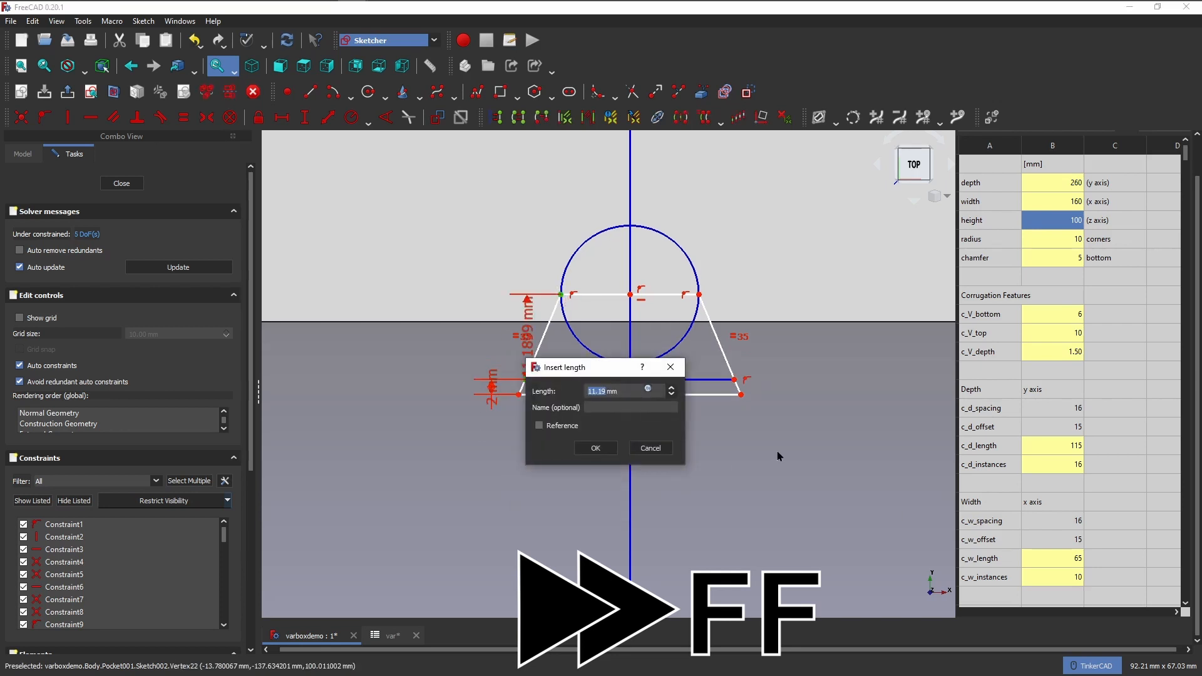
{"action": "type", "text": "=<<var>>.c_V_top"}
{"action": "left_click", "coordinate": [656, 439]}
{"action": "left_click", "coordinate": [807, 431]}
{"action": "left_click", "coordinate": [596, 448]}
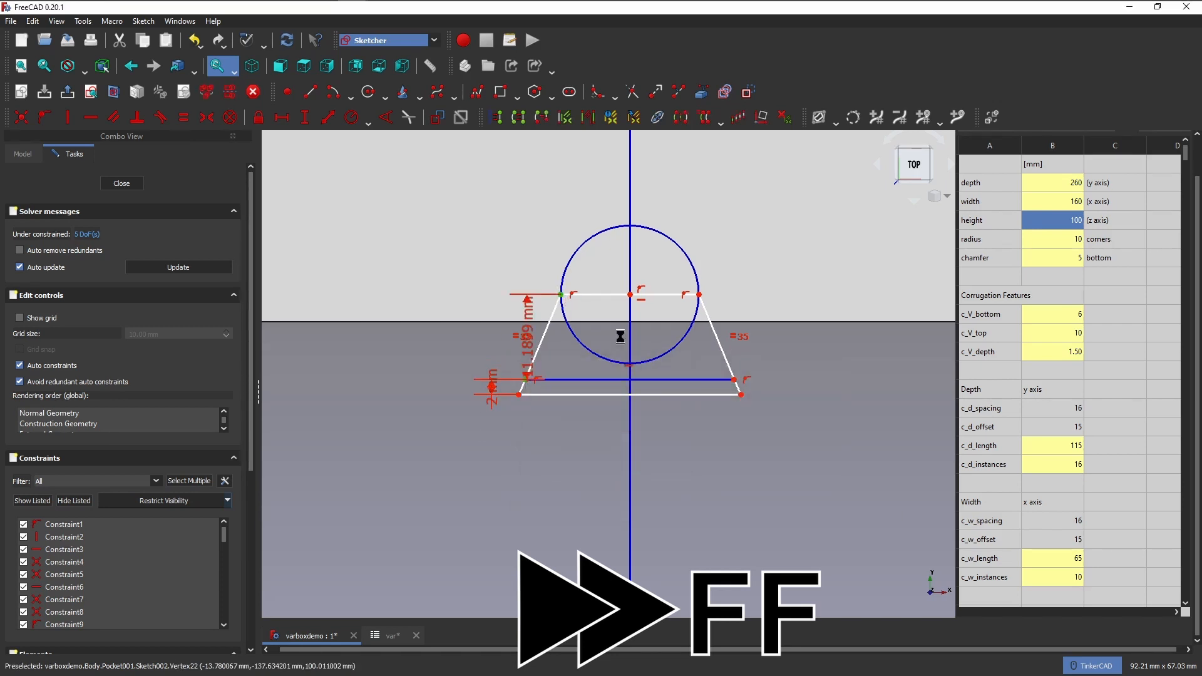
Constrain the horizontal length of the trapezoid's narrow edge with a formula linked to the spreadsheet's c_V_bottom
{"action": "left_click", "coordinate": [281, 117]}
{"action": "left_click", "coordinate": [612, 317]}
{"action": "left_click", "coordinate": [734, 328]}
{"action": "type", "text": "<<varboxdemo>>#"}
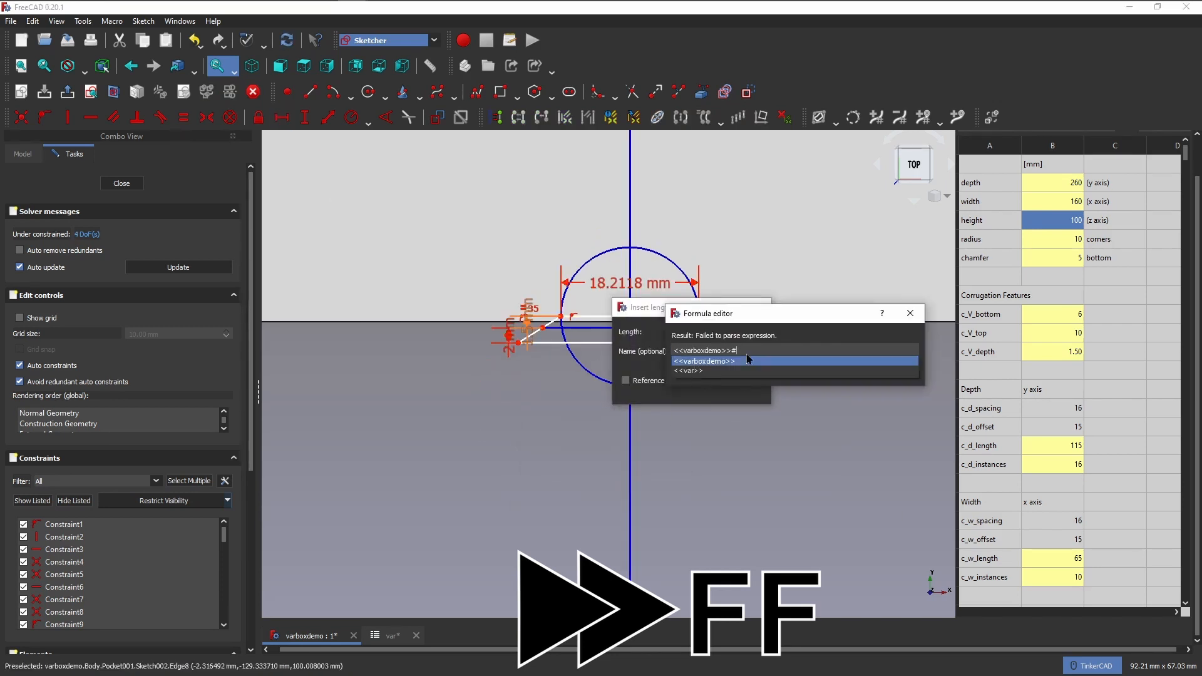
{"action": "left_click", "coordinate": [749, 370]}
{"action": "type", "text": "c_V_botto"}
{"action": "left_click", "coordinate": [751, 360]}
{"action": "left_click", "coordinate": [893, 370]}
{"action": "left_click", "coordinate": [682, 388]}
Constrain the horizontal length of the middle construction line with a formula linked to the spreadsheet's c_V_top
{"action": "left_click", "coordinate": [660, 328]}
{"action": "left_click", "coordinate": [783, 339]}
{"action": "type", "text": "<<var"}
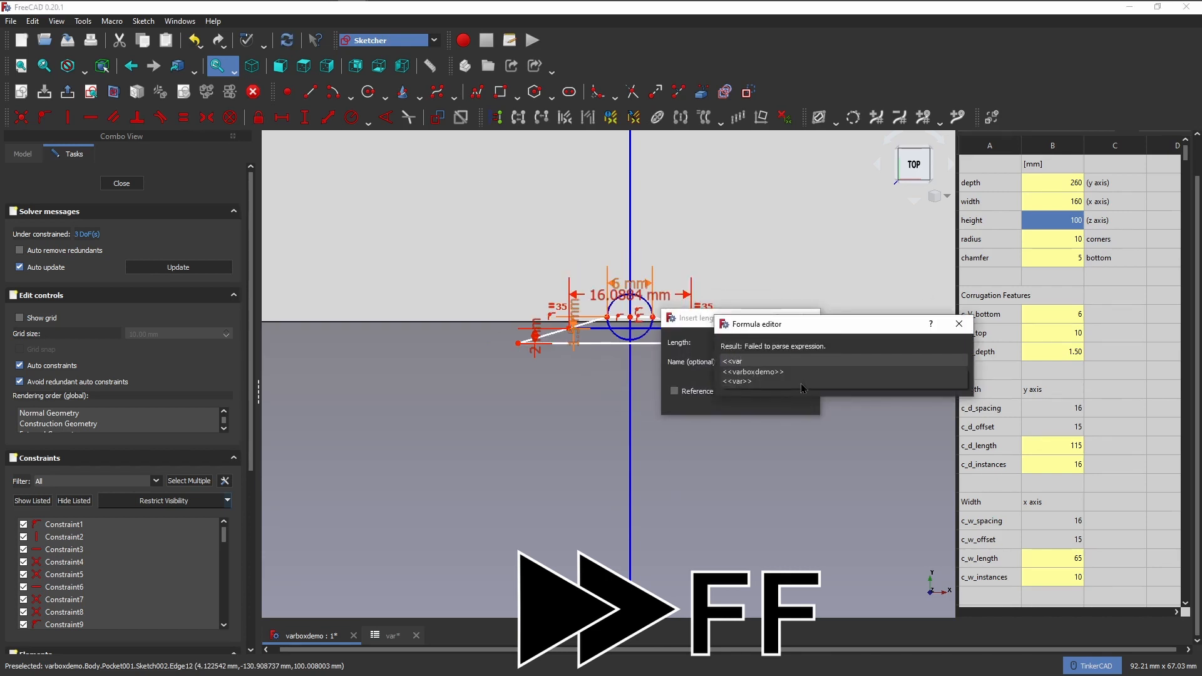
{"action": "left_click", "coordinate": [802, 382]}
{"action": "type", "text": "c_V"}
{"action": "left_click", "coordinate": [795, 389]}
{"action": "left_click", "coordinate": [787, 379]}
{"action": "left_click", "coordinate": [730, 399]}
Constrain the vertical distance between the middle construction line's endpoint and the sketch origin to <<var>>.depth/2, and close the sketch
{"action": "left_click", "coordinate": [304, 117]}
{"action": "left_click", "coordinate": [596, 331]}
{"action": "left_click", "coordinate": [722, 399]}
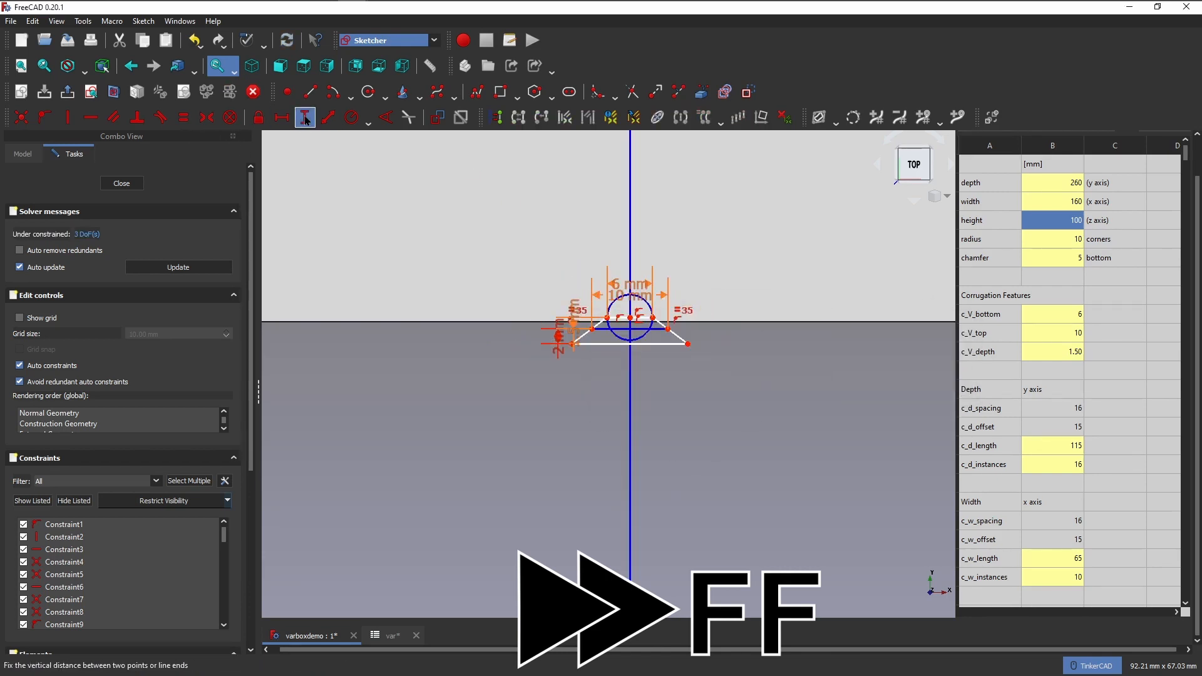
{"action": "left_click", "coordinate": [305, 117]}
{"action": "left_click", "coordinate": [592, 328]}
{"action": "scroll", "coordinate": [667, 379], "scroll_direction": "down", "scroll_amount": 9}
{"action": "left_click", "coordinate": [660, 206]}
{"action": "left_click", "coordinate": [783, 218]}
{"action": "type", "text": "<<va"}
{"action": "key", "text": "Down"}
{"action": "key", "text": "Down"}
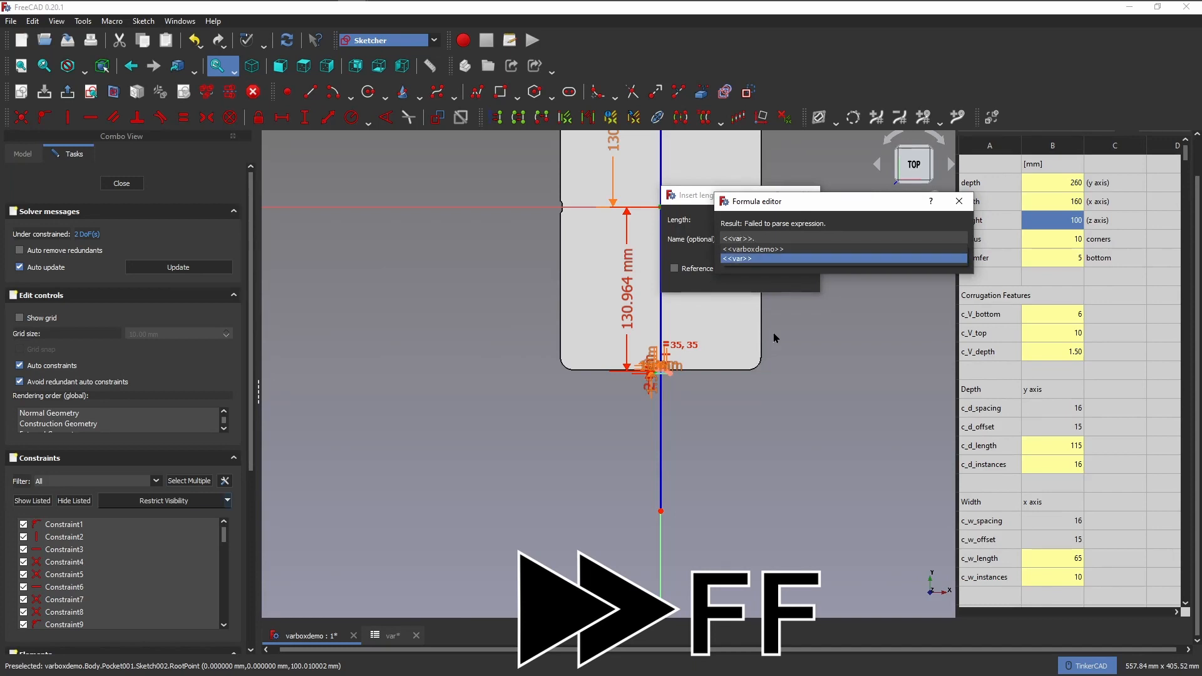
{"action": "key", "text": "Return"}
{"action": "type", "text": ".depth/2"}
{"action": "key", "text": "Return"}
{"action": "key", "text": "Return"}
{"action": "left_click", "coordinate": [122, 184]}
Set the box depth in the spreadsheet to 190 mm
{"action": "left_click", "coordinate": [1052, 183]}
{"action": "type", "text": "190"}
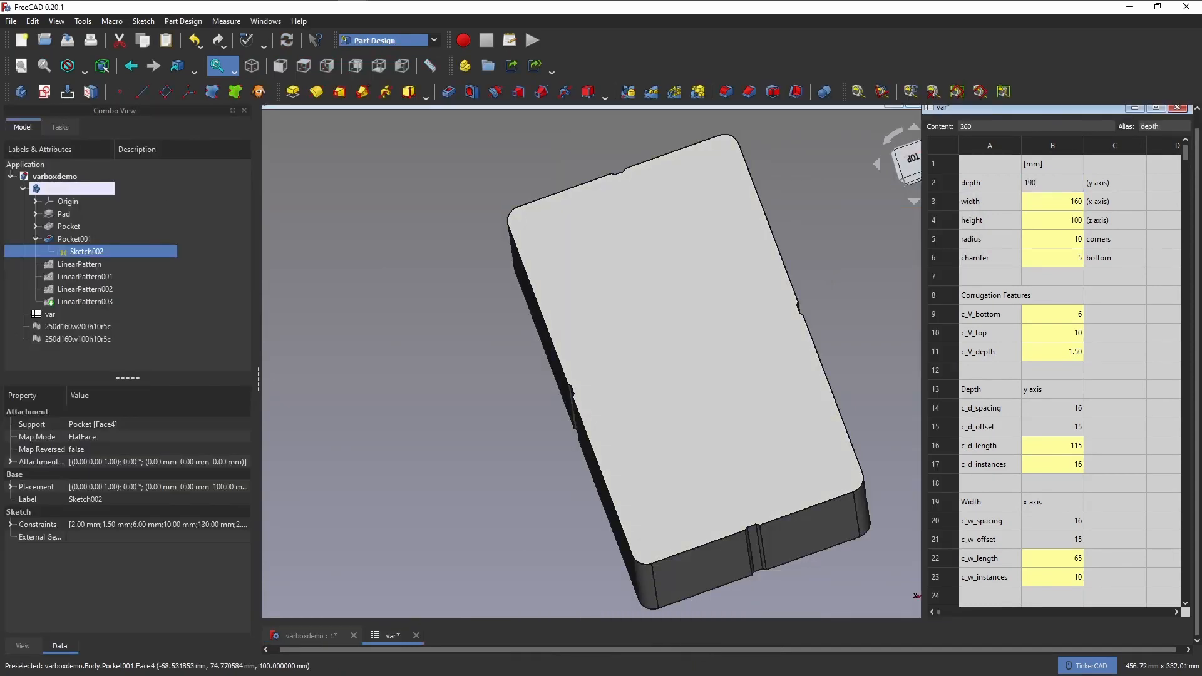
{"action": "key", "text": "Return"}
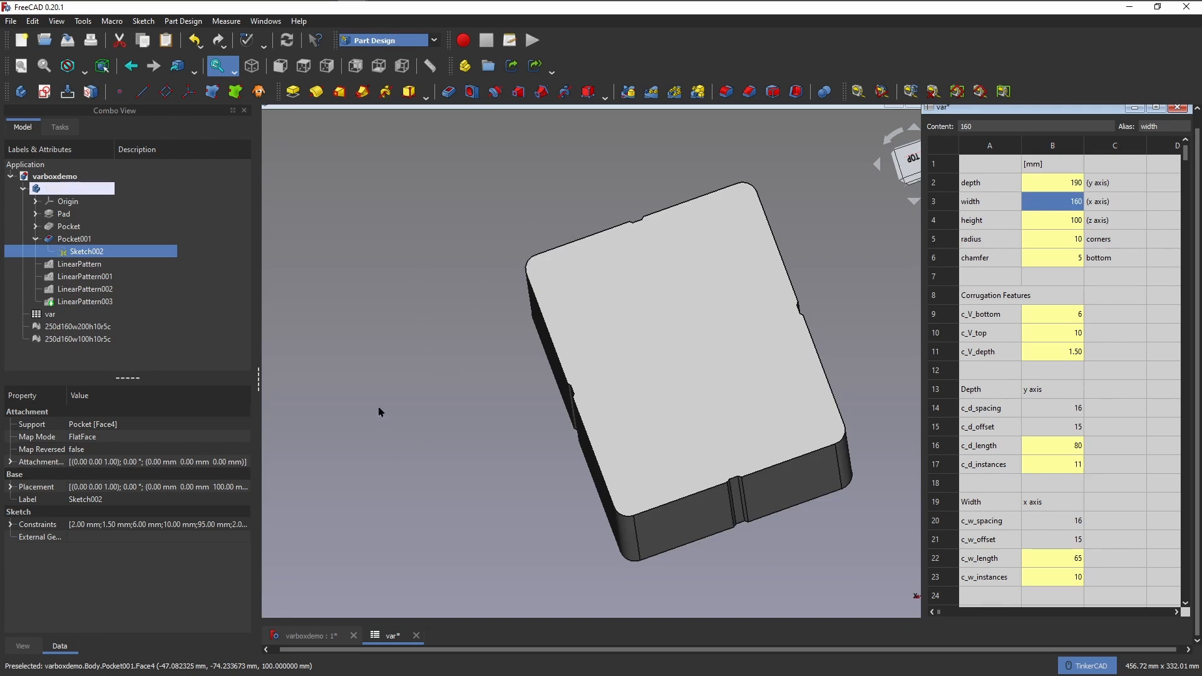
Make the four linear patterns visible one after another, up to LinearPattern003, and inspect the box's corrugated sides
{"action": "left_click", "coordinate": [100, 264]}
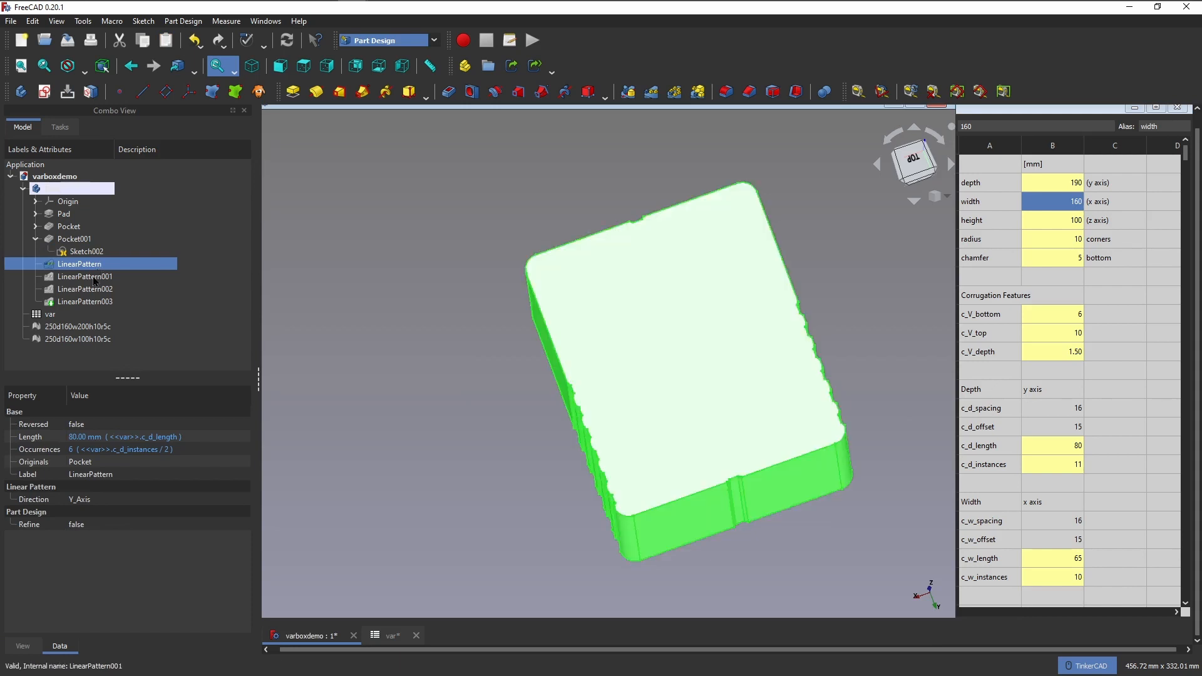
{"action": "left_click", "coordinate": [93, 281]}
{"action": "left_click", "coordinate": [98, 290]}
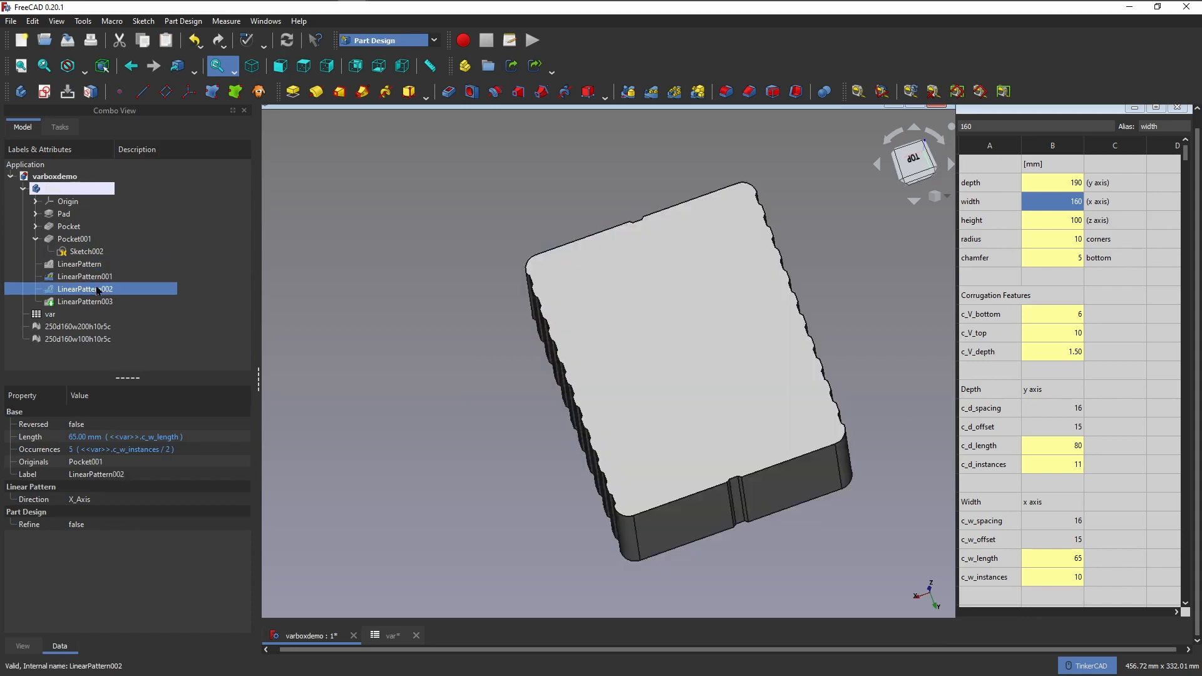
{"action": "left_click", "coordinate": [102, 303]}
{"action": "key", "text": "space"}
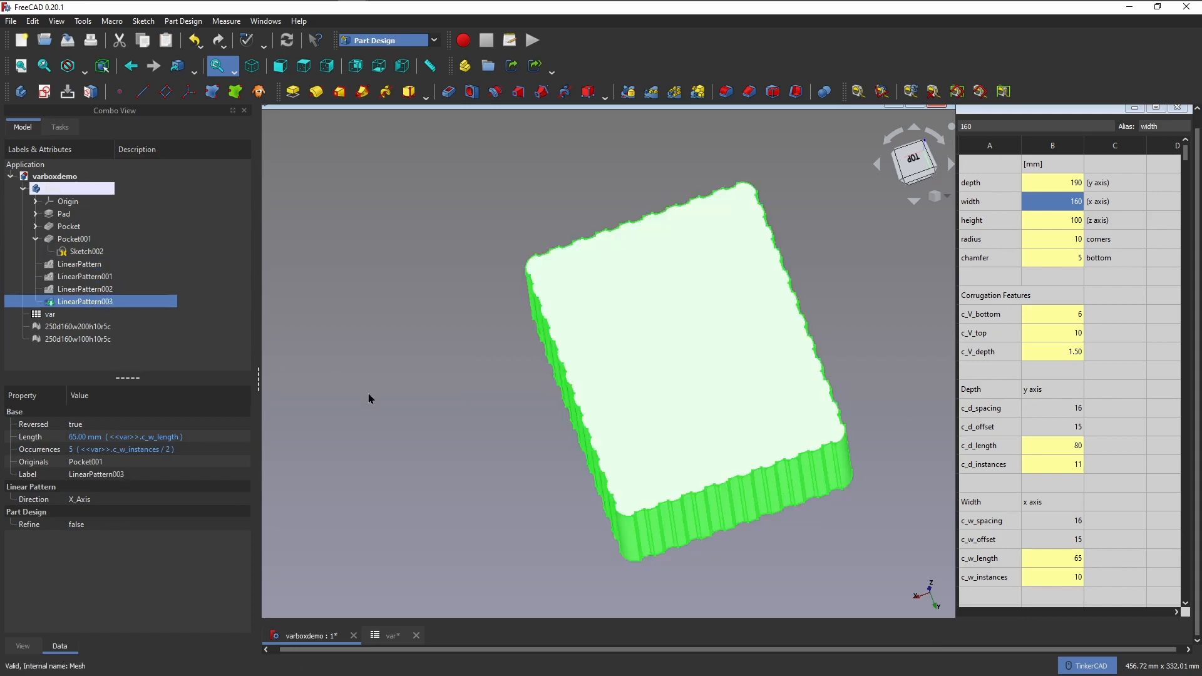
{"action": "left_click", "coordinate": [428, 419]}
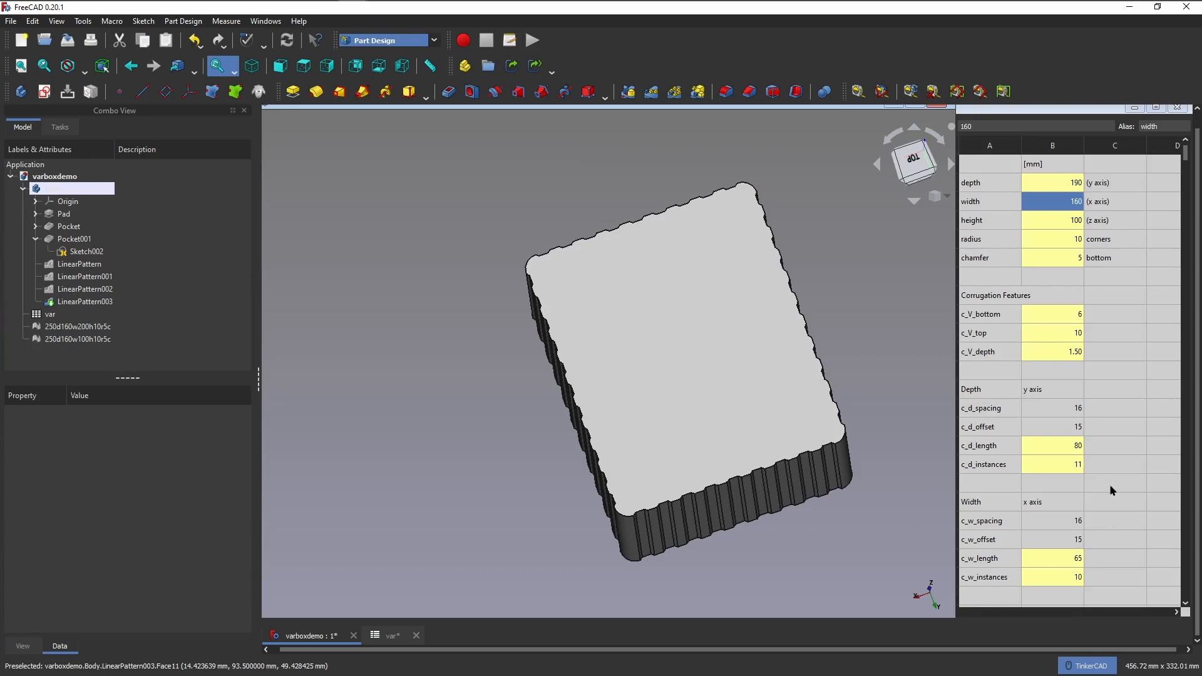
{"action": "mouse_move", "coordinate": [434, 470]}
{"action": "middle_mouse_down"}
{"action": "mouse_move", "coordinate": [430, 396]}
{"action": "mouse_move", "coordinate": [456, 451]}
{"action": "mouse_move", "coordinate": [483, 443]}
{"action": "mouse_move", "coordinate": [494, 460]}
{"action": "mouse_move", "coordinate": [456, 433]}
{"action": "mouse_move", "coordinate": [475, 505]}
{"action": "mouse_move", "coordinate": [444, 455]}
{"action": "middle_mouse_up"}
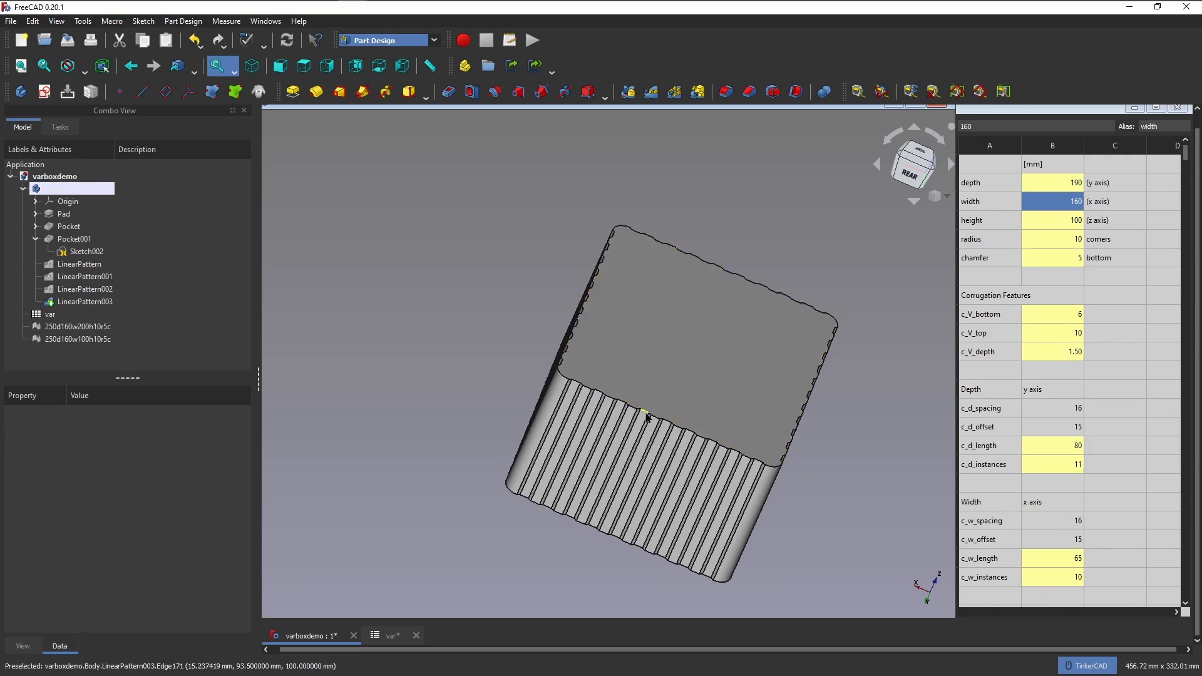
{"action": "middle_click_drag", "start_coordinate": [845, 448], "coordinate": [822, 464]}
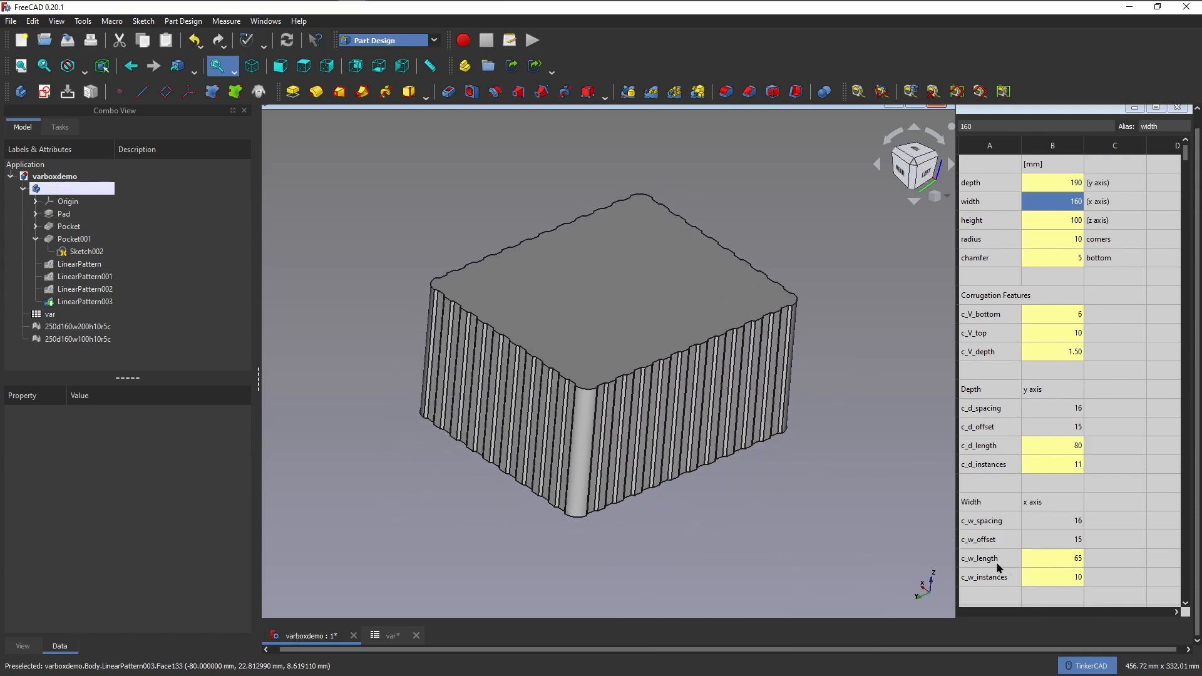
{"action": "left_click", "coordinate": [1060, 170]}
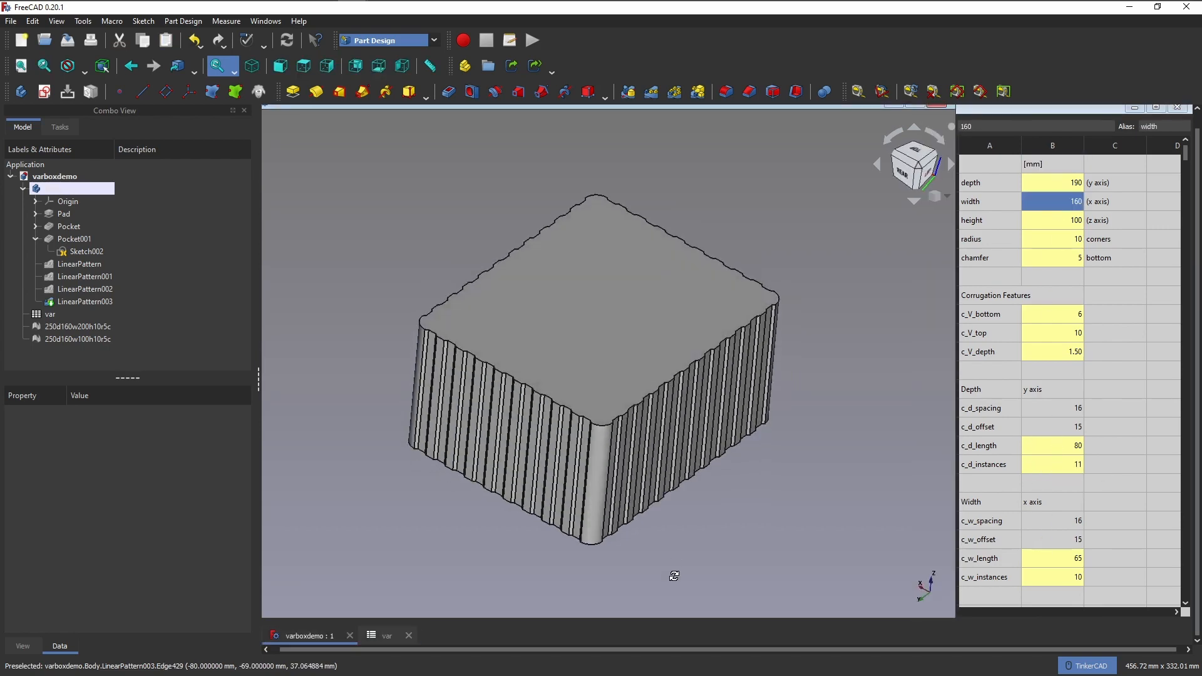
Chamfer the box's bottom face with its size linked to var.chamfer, and set the spreadsheet's chamfer value to 3
{"action": "right_click_drag", "start_coordinate": [674, 574], "coordinate": [754, 300]}
{"action": "left_click", "coordinate": [636, 472]}
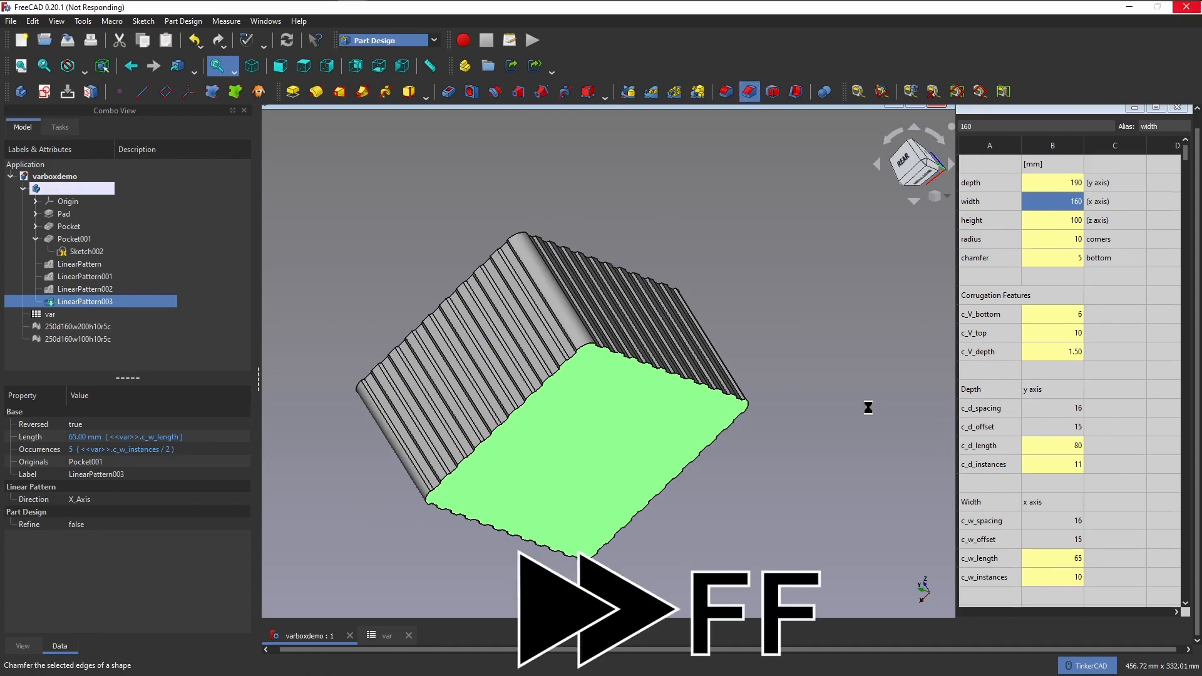
{"action": "left_click", "coordinate": [1055, 258]}
{"action": "type", "text": "3"}
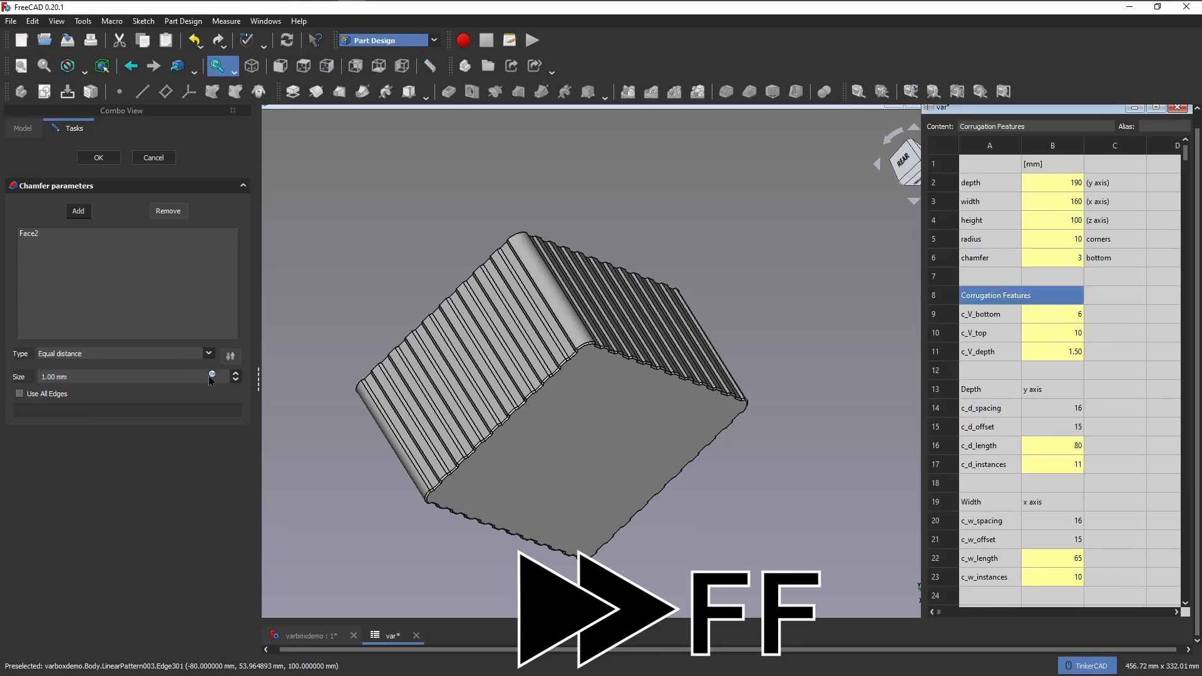
{"action": "left_click", "coordinate": [212, 374]}
{"action": "type", "text": "var.chamfer"}
{"action": "key", "text": "Return"}
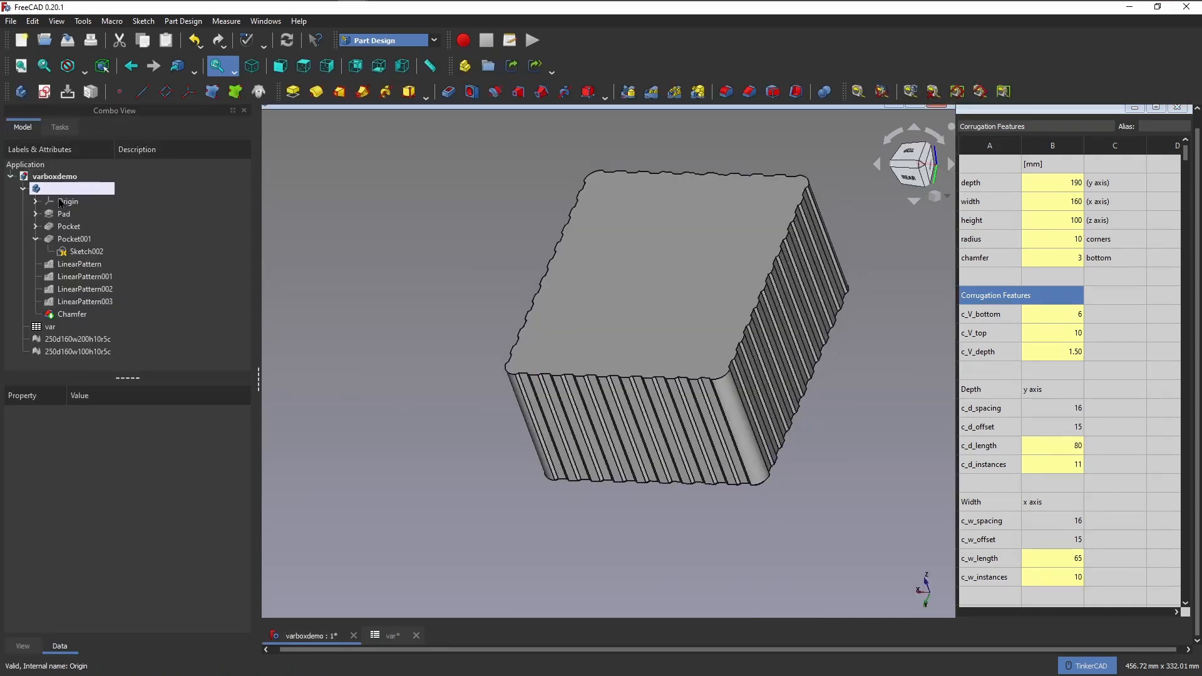
Create a mesh from the Body in Mesh Design, using standard meshing with 1.00 µm surface deviation and 30° angular deviation
{"action": "left_click", "coordinate": [55, 190]}
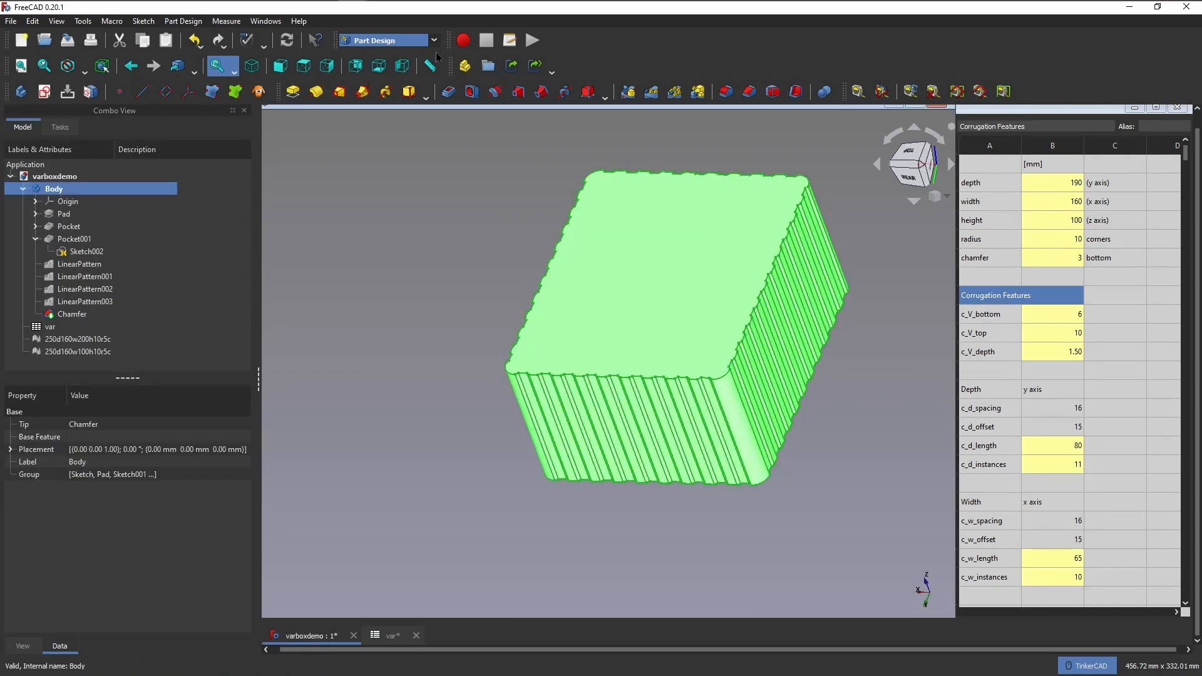
{"action": "left_click", "coordinate": [432, 42]}
{"action": "left_click", "coordinate": [378, 128]}
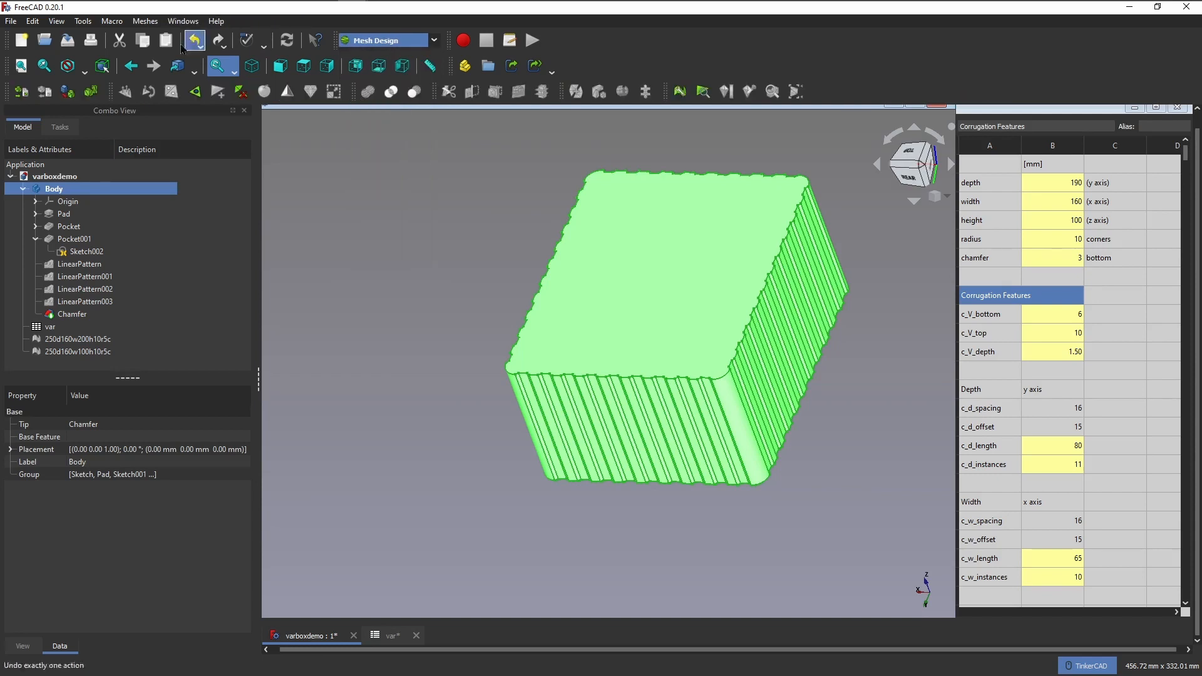
{"action": "left_click", "coordinate": [155, 23]}
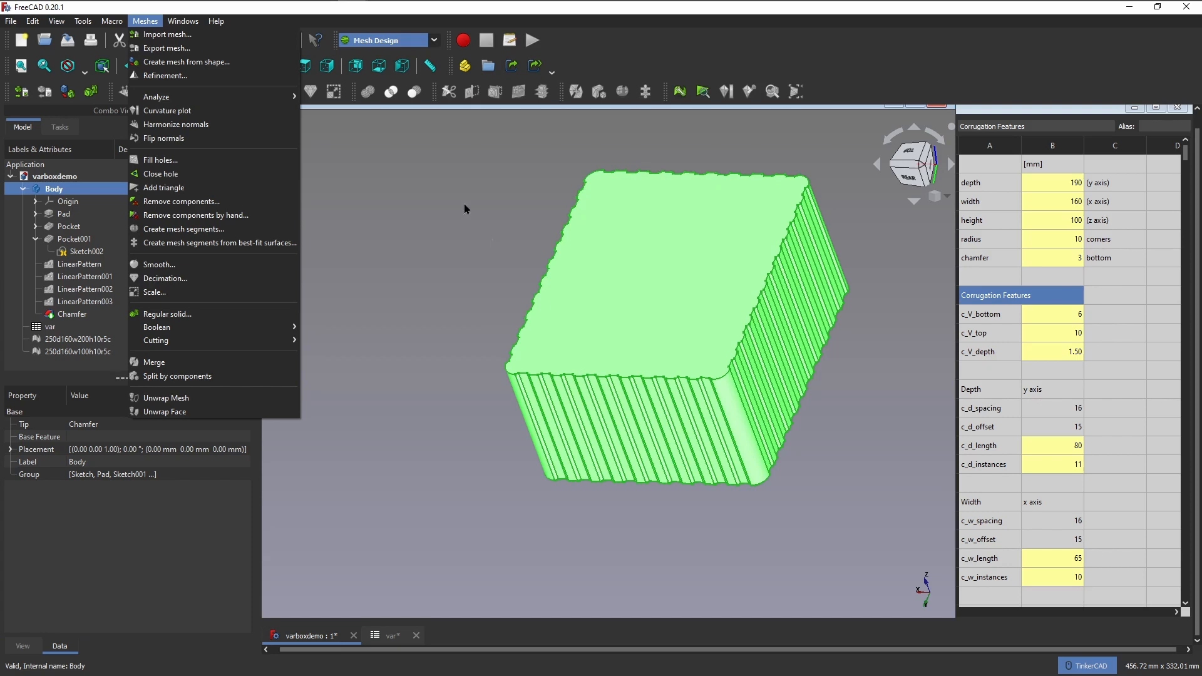
{"action": "left_click", "coordinate": [200, 69]}
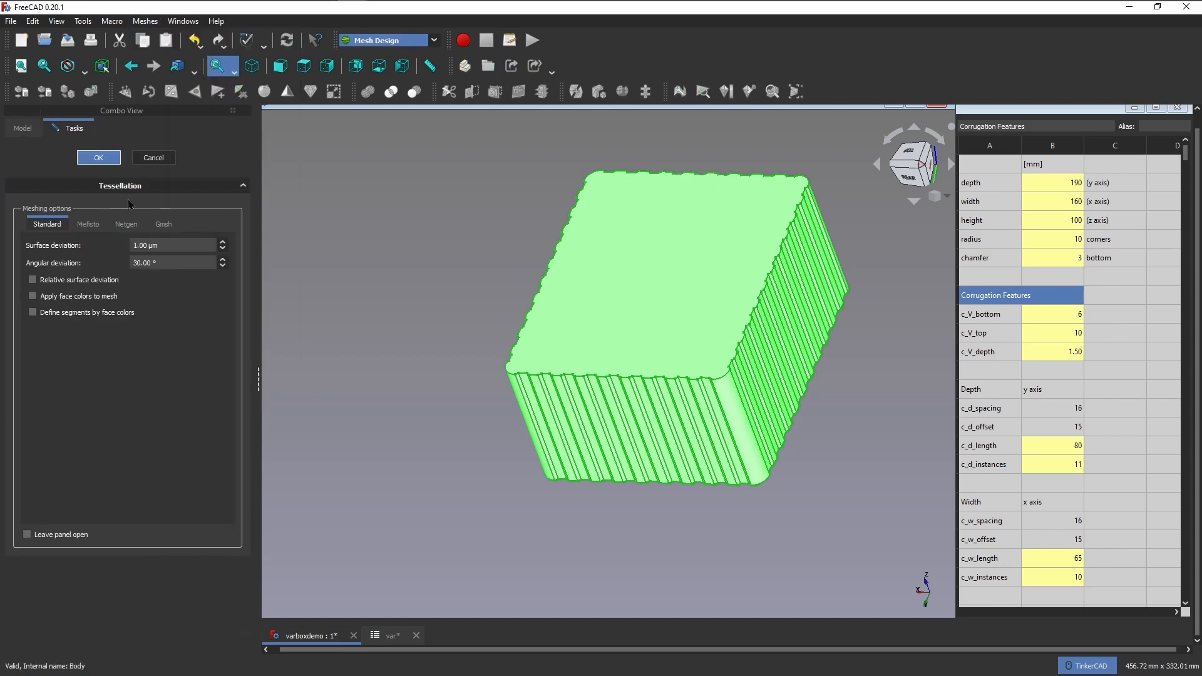
{"action": "key", "text": "Return"}
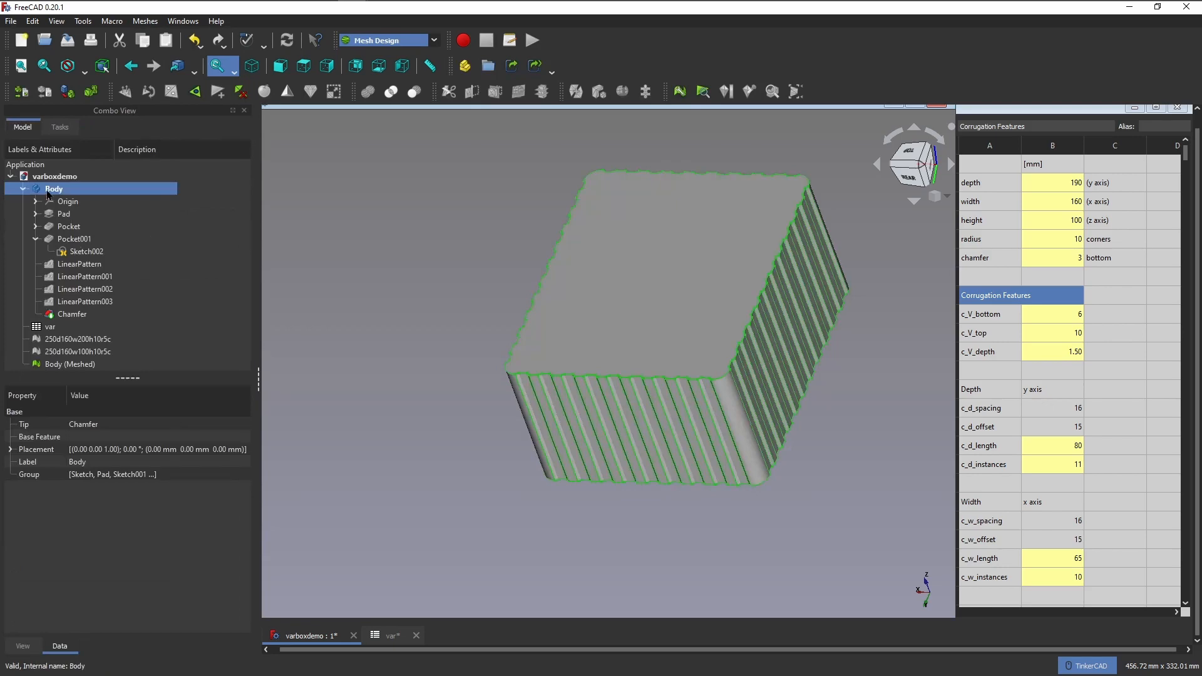
Hide the Body and rename its mesh to 190d160w100h10r3c_Corr
{"action": "key", "text": "space"}
{"action": "right_click_drag", "start_coordinate": [478, 478], "coordinate": [535, 473]}
{"action": "right_click", "coordinate": [74, 368]}
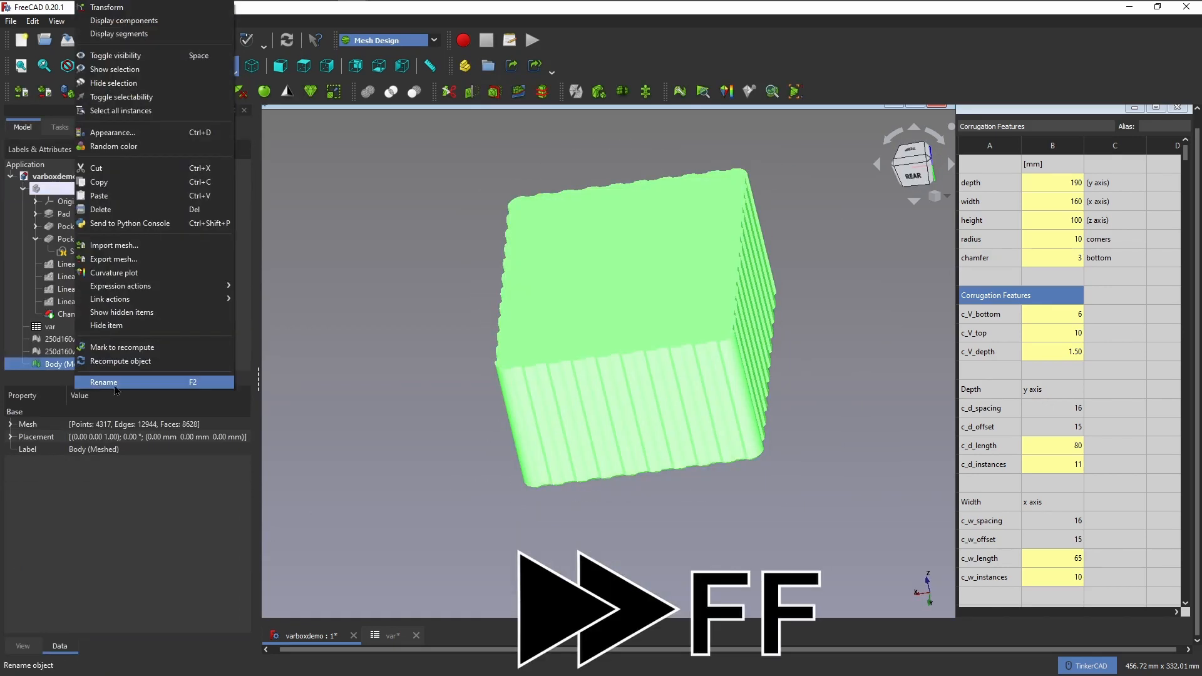
{"action": "left_click", "coordinate": [114, 383]}
{"action": "type", "text": "190"}
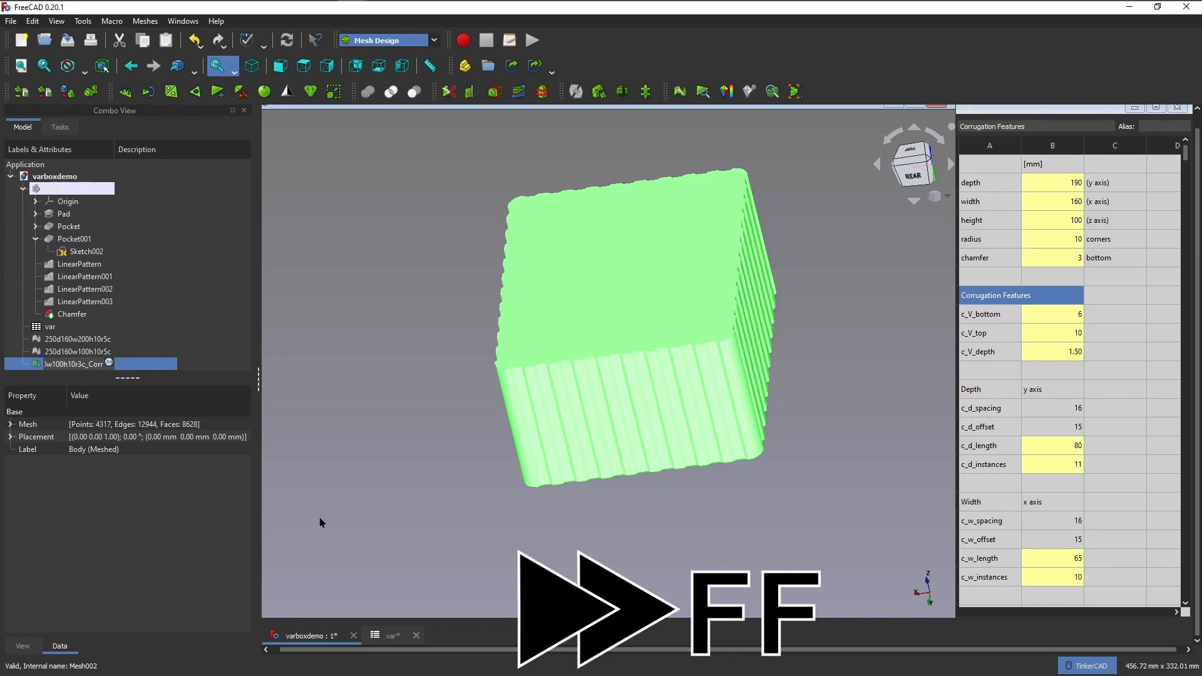
{"action": "type", "text": "d160w100h10r3c_Corr"}
{"action": "key", "text": "Return"}
Export the mesh as the binary STL file 190d160w100h10r3c_Corr.stl
{"action": "left_click", "coordinate": [145, 21]}
{"action": "left_click", "coordinate": [172, 47]}
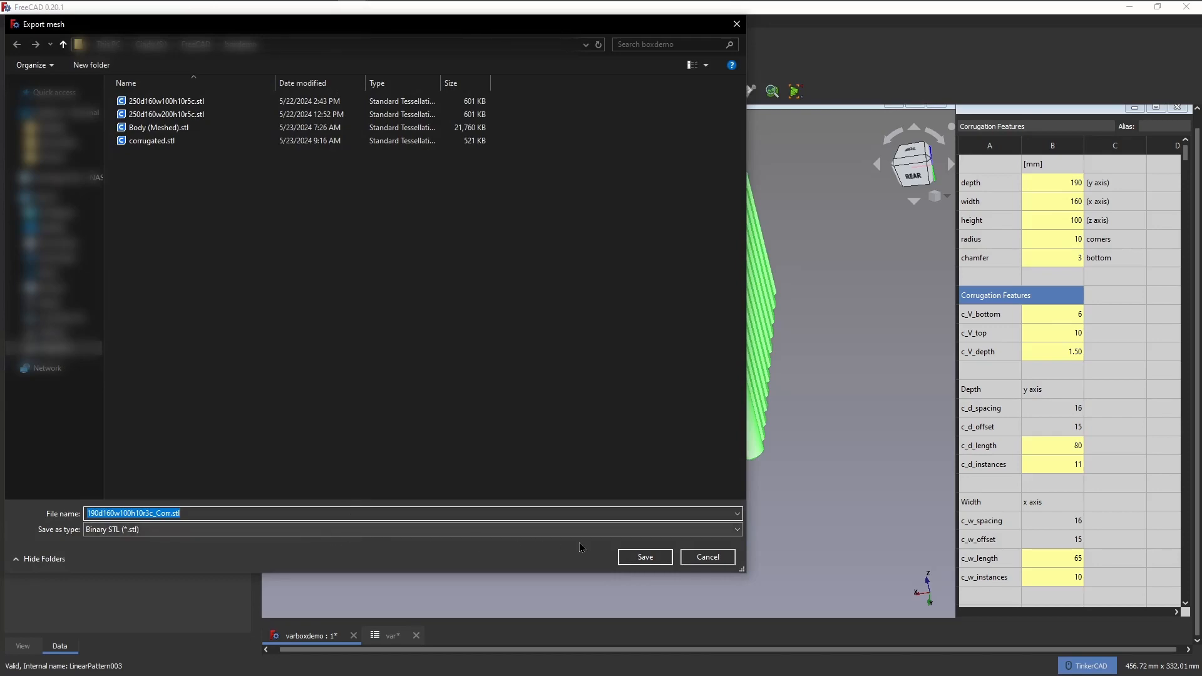
{"action": "left_click", "coordinate": [638, 557]}
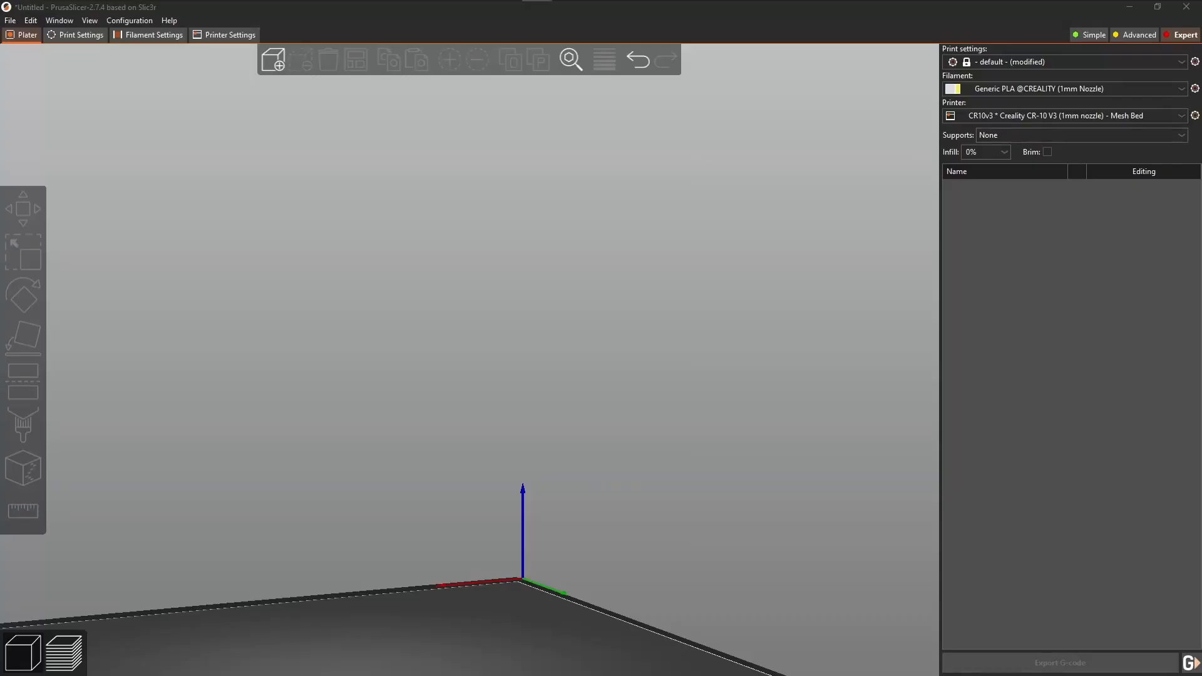
Switch to PrusaSlicer, load 190d160w100h10r3c_Corr.stl onto the print bed and slice it for a preview
{"action": "left_click_drag", "start_coordinate": [807, 357], "coordinate": [544, 410]}
{"action": "scroll", "coordinate": [700, 390], "scroll_direction": "down", "scroll_amount": 5}
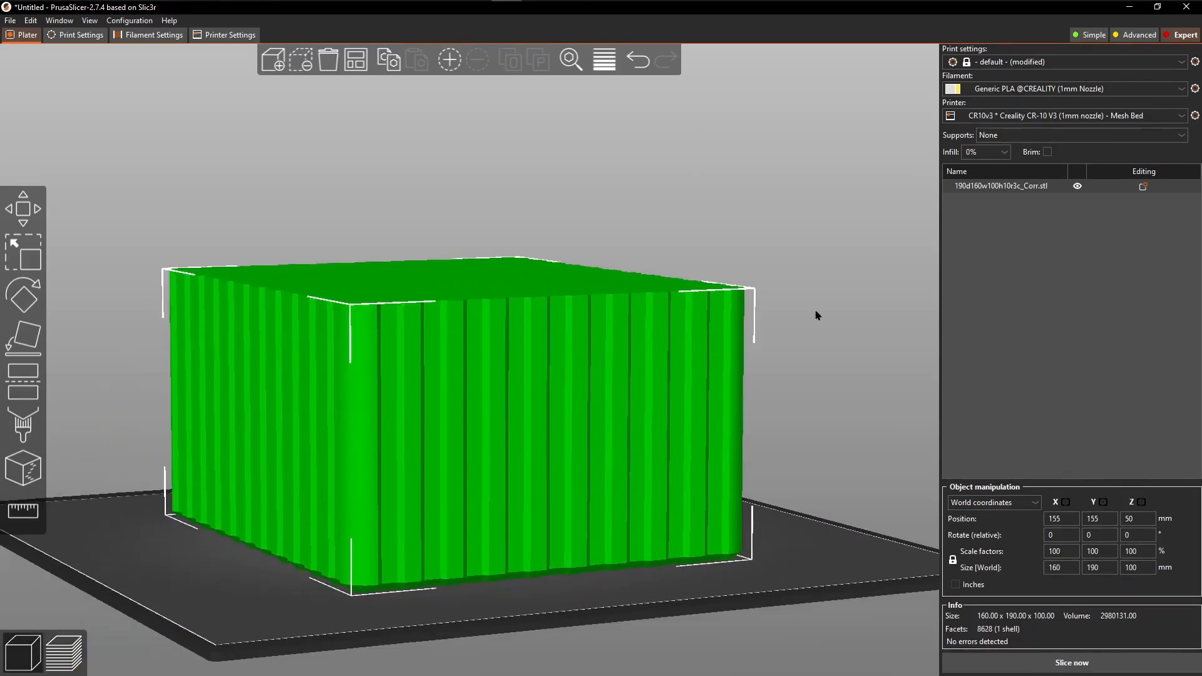
{"action": "left_click_drag", "start_coordinate": [781, 548], "coordinate": [890, 661]}
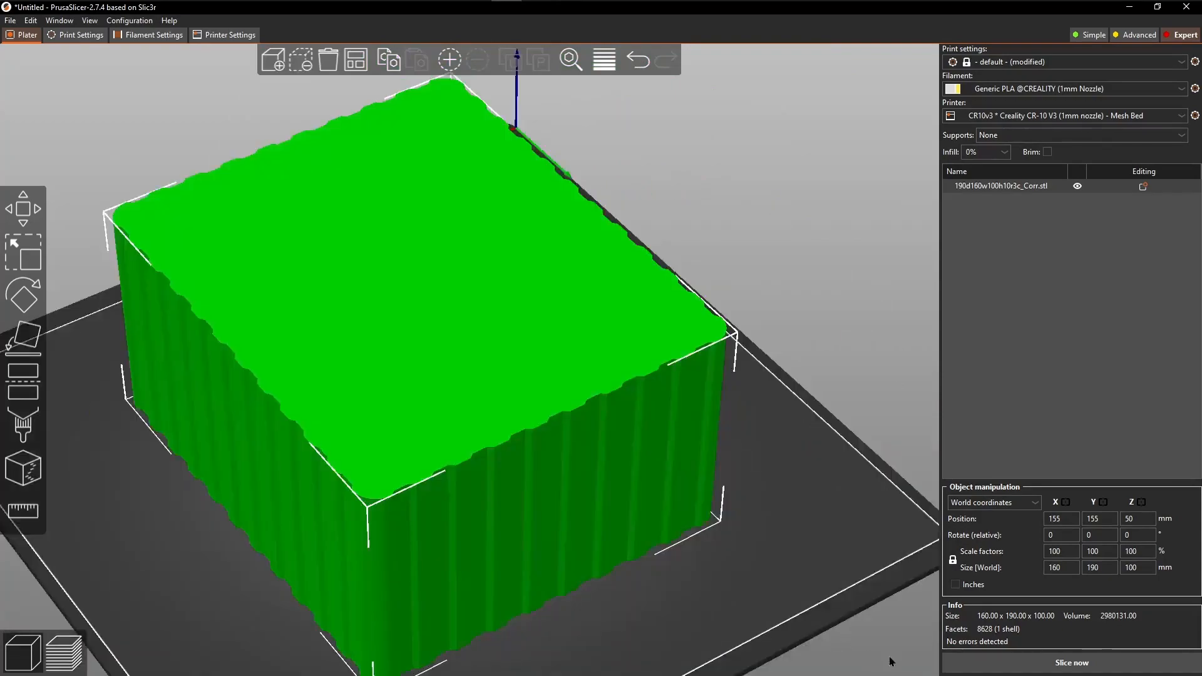
{"action": "left_click", "coordinate": [981, 668]}
{"action": "left_click_drag", "start_coordinate": [703, 585], "coordinate": [647, 545]}
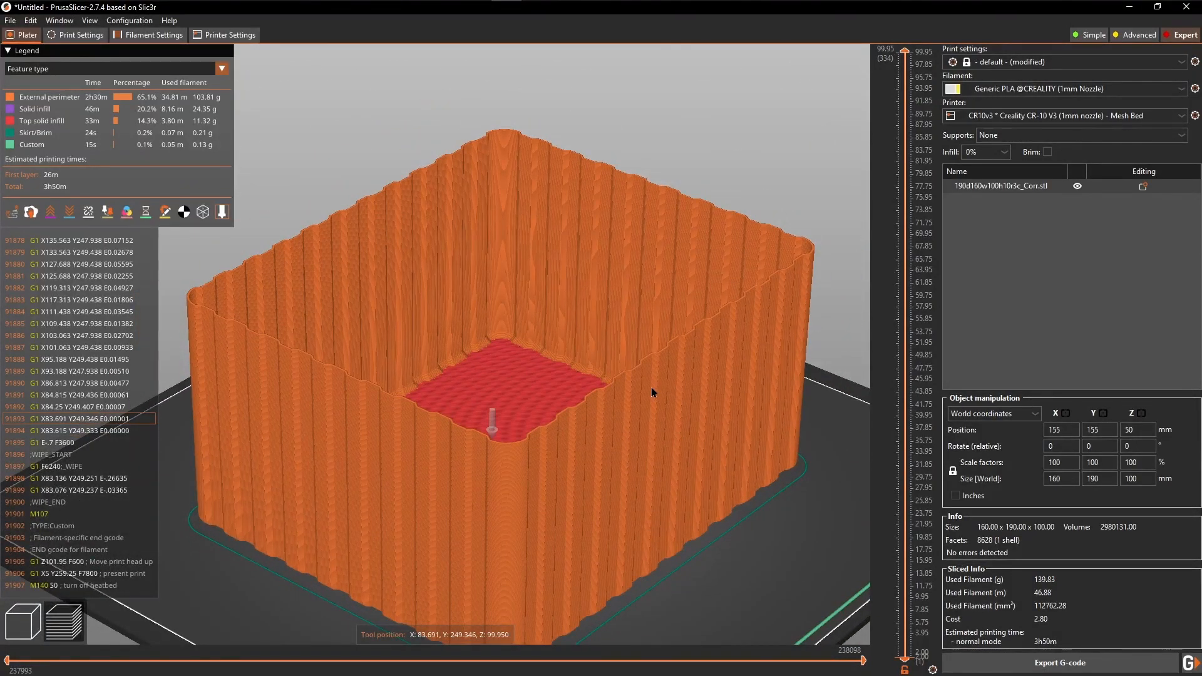